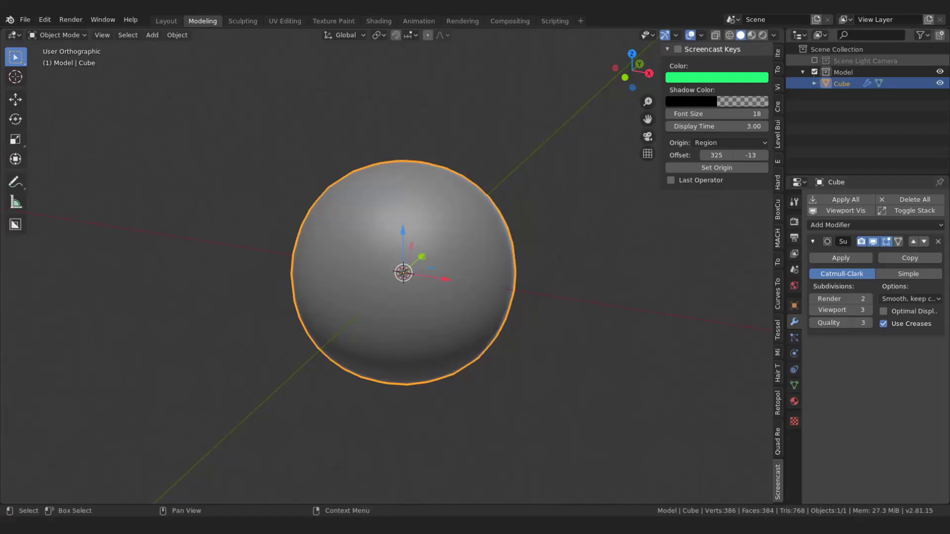
- Delete the cube's left half and add a Mirror modifier above Subdivision Surface
{"action": "left_click", "coordinate": [777, 53]}
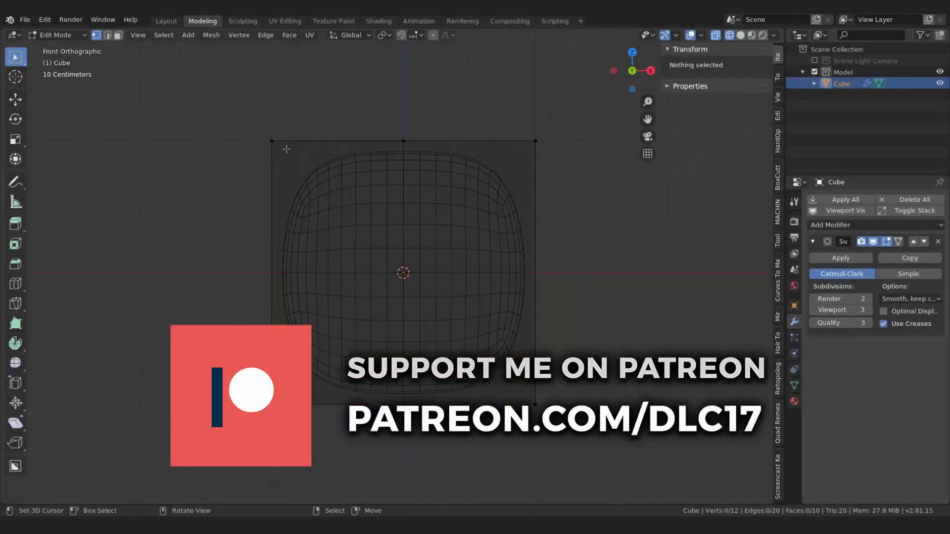
{"action": "left_click_drag", "start_coordinate": [237, 119], "coordinate": [401, 421]}
{"action": "key", "text": "x"}
{"action": "key", "text": "Tab"}
{"action": "left_click", "coordinate": [875, 225]}
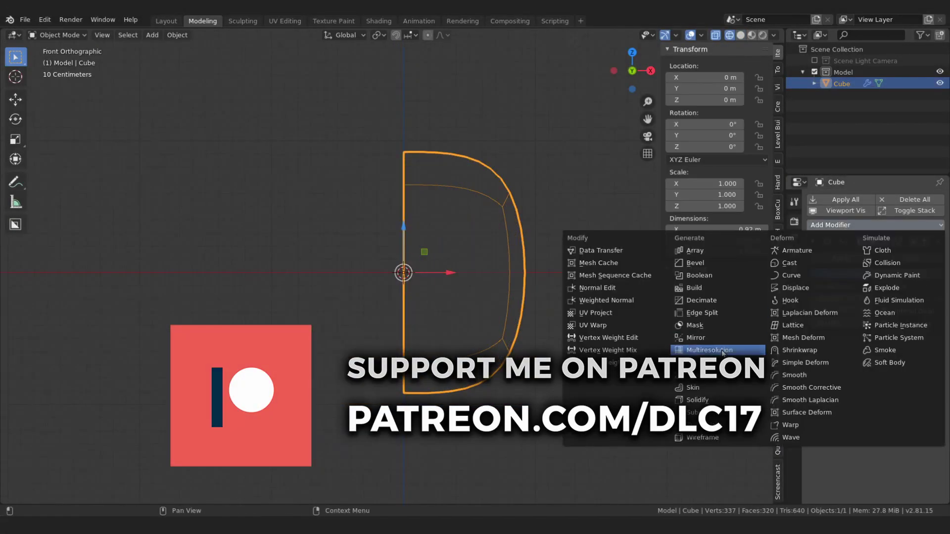
{"action": "left_click", "coordinate": [693, 376]}
{"action": "left_click", "coordinate": [913, 348]}
- In side view, scale the selected face along Z, then rotate and move it
{"action": "key", "text": "Tab"}
{"action": "key", "text": "KP_3"}
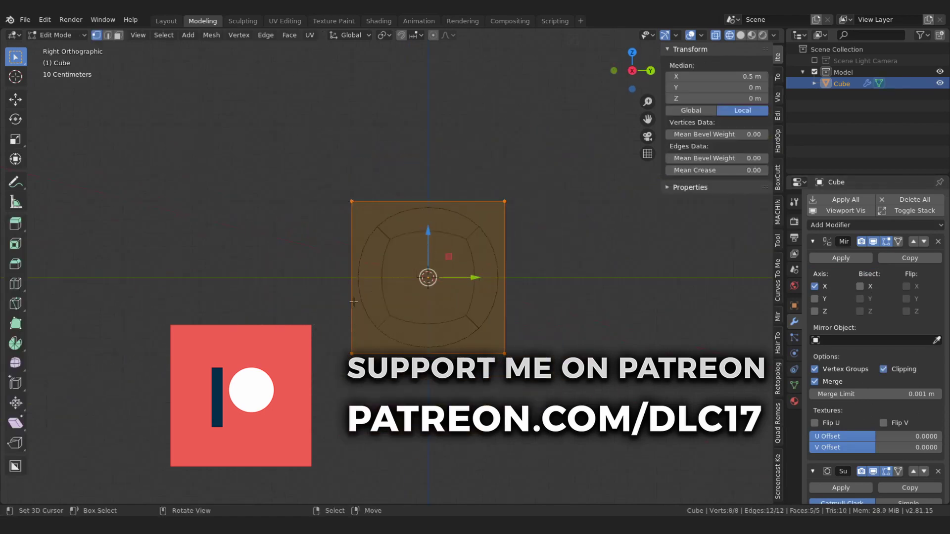
{"action": "key", "text": "s"}
{"action": "key", "text": "z"}
{"action": "key", "text": "Return"}
{"action": "key", "text": "r"}
{"action": "key", "text": "Return"}
{"action": "key", "text": "g"}
{"action": "left_click", "coordinate": [125, 200]}
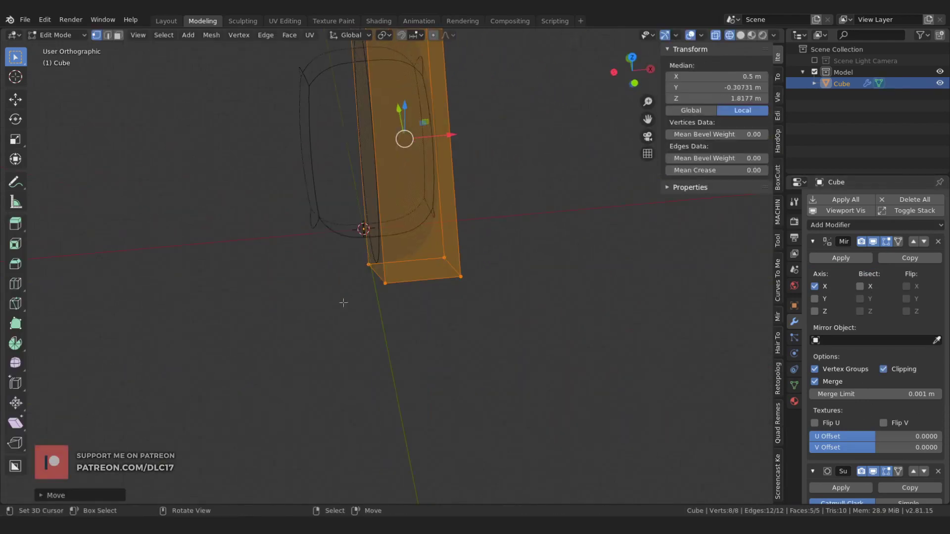
{"action": "middle_click_drag", "start_coordinate": [125, 200], "coordinate": [347, 248]}
- Add a loop cut, smooth all vertices into a rounder block, and select a side vertex from top view
{"action": "key", "text": "ctrl+r"}
{"action": "left_click", "coordinate": [387, 254]}
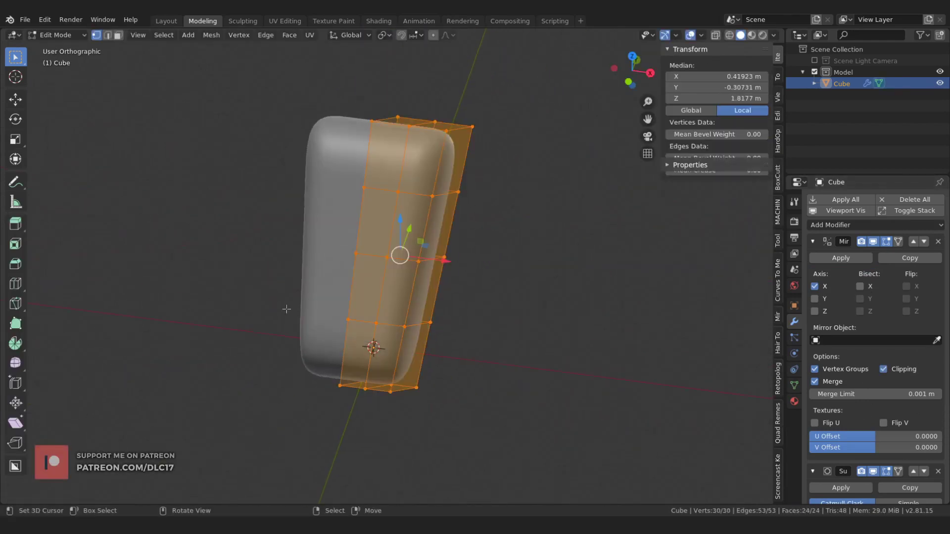
{"action": "key", "text": "alt+a"}
{"action": "middle_click_drag", "start_coordinate": [297, 339], "coordinate": [331, 299]}
{"action": "key", "text": "a"}
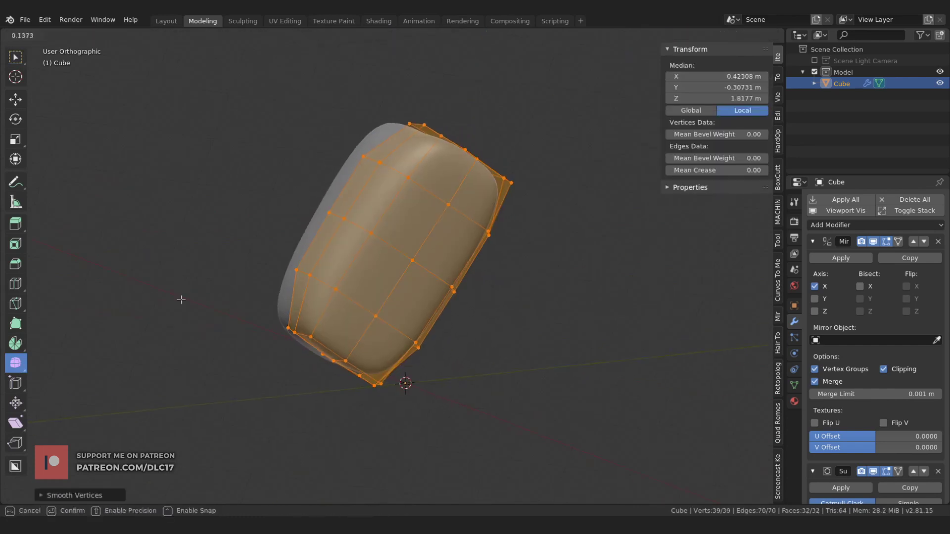
{"action": "left_click_drag", "start_coordinate": [194, 285], "coordinate": [296, 287]}
{"action": "key", "text": "Tab"}
{"action": "key", "text": "KP_7"}
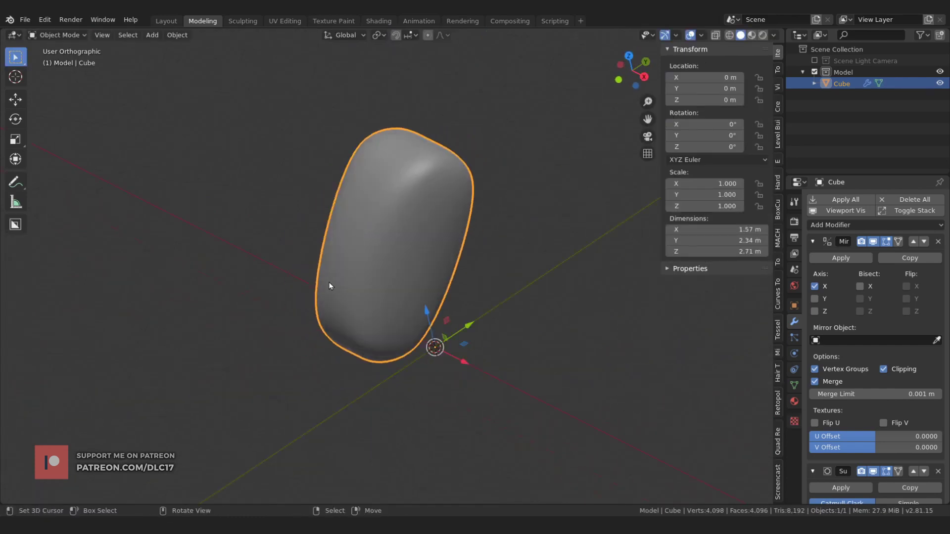
{"action": "key", "text": "Tab"}
{"action": "left_click", "coordinate": [465, 187]}
- Move a side vertex outward with proportional falloff to flare the crown
{"action": "key", "text": "g"}
{"action": "left_click", "coordinate": [525, 196]}
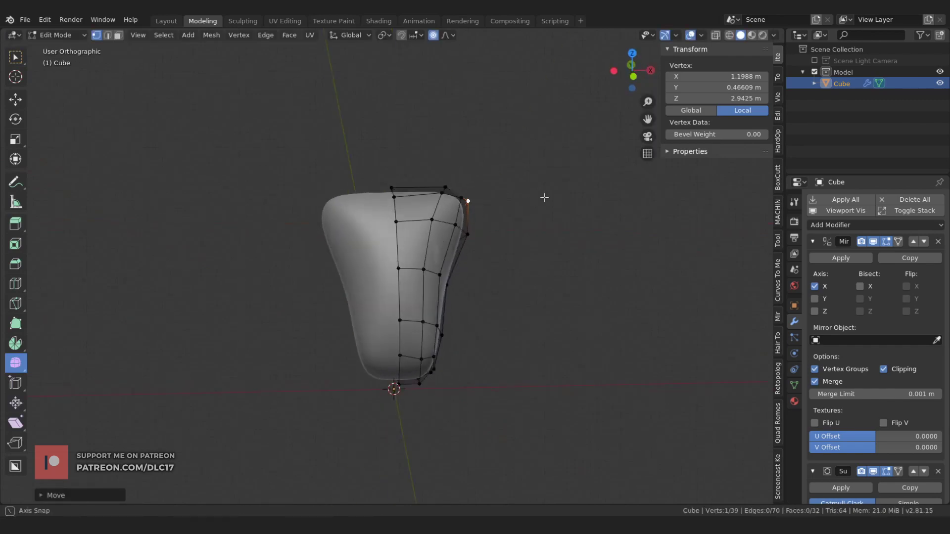
{"action": "mouse_move", "coordinate": [524, 195]}
{"action": "middle_mouse_down"}
{"action": "mouse_move", "coordinate": [444, 208]}
{"action": "mouse_move", "coordinate": [430, 147]}
{"action": "mouse_move", "coordinate": [420, 148]}
{"action": "middle_mouse_up"}
{"action": "key", "text": "shift+x"}
{"action": "key", "text": "x"}
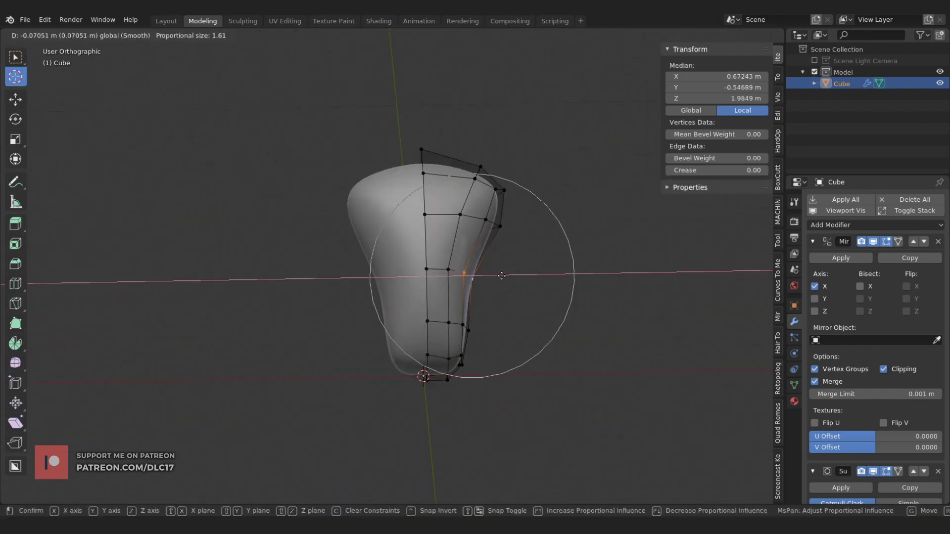
{"action": "right_click", "coordinate": [504, 277]}
- Proportionally move another vertex along the X axis
{"action": "right_click", "coordinate": [474, 320]}
{"action": "key", "text": "Escape"}
{"action": "mouse_move", "coordinate": [474, 320]}
{"action": "middle_mouse_down"}
{"action": "mouse_move", "coordinate": [503, 319]}
{"action": "mouse_move", "coordinate": [470, 312]}
{"action": "middle_mouse_up"}
{"action": "key", "text": "g"}
{"action": "key", "text": "x"}
{"action": "left_click", "coordinate": [470, 312]}
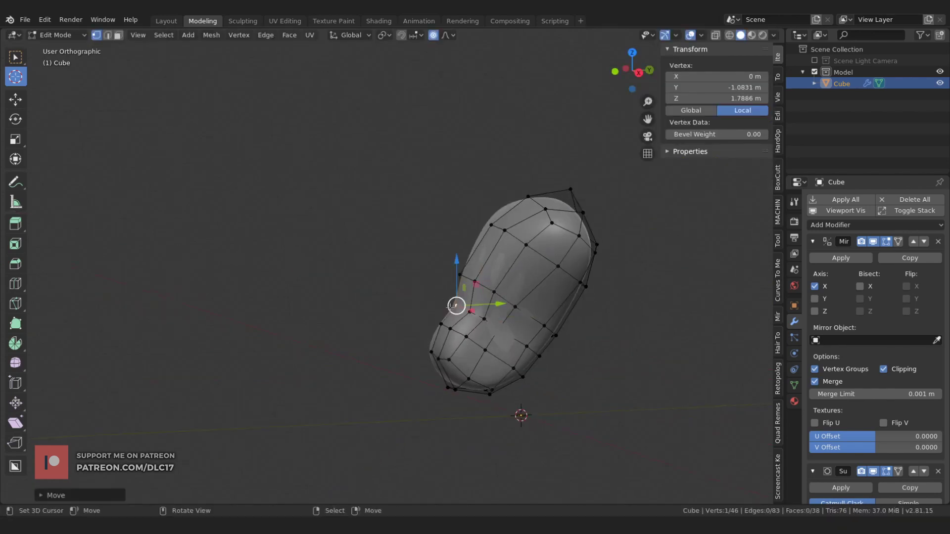
- Proportionally move the lower vertices to narrow the head's waist
{"action": "key", "text": "g"}
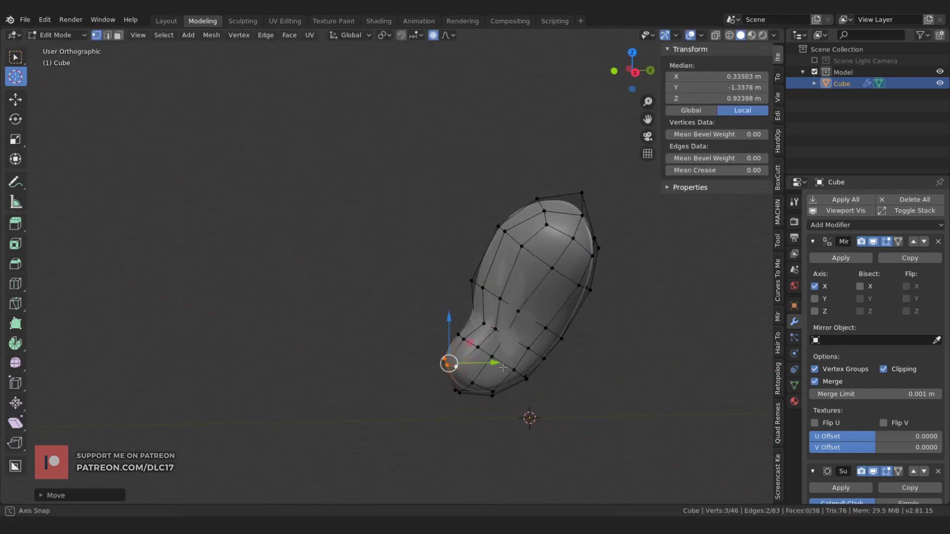
{"action": "middle_click_drag", "start_coordinate": [436, 356], "coordinate": [441, 312]}
{"action": "key", "text": "alt+a"}
{"action": "key", "text": "g"}
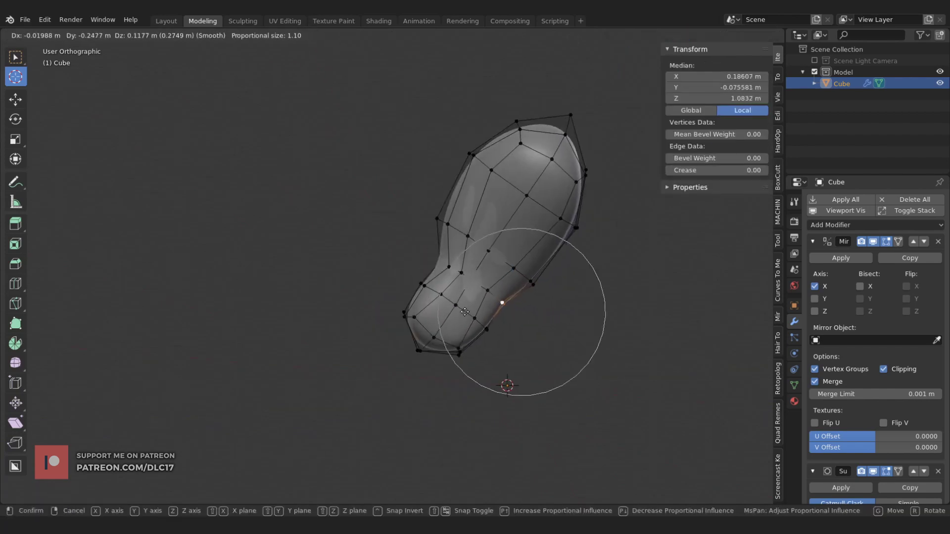
{"action": "left_click", "coordinate": [503, 384]}
{"action": "middle_click_drag", "start_coordinate": [503, 384], "coordinate": [499, 316]}
{"action": "left_click", "coordinate": [498, 316]}
{"action": "key", "text": "g"}
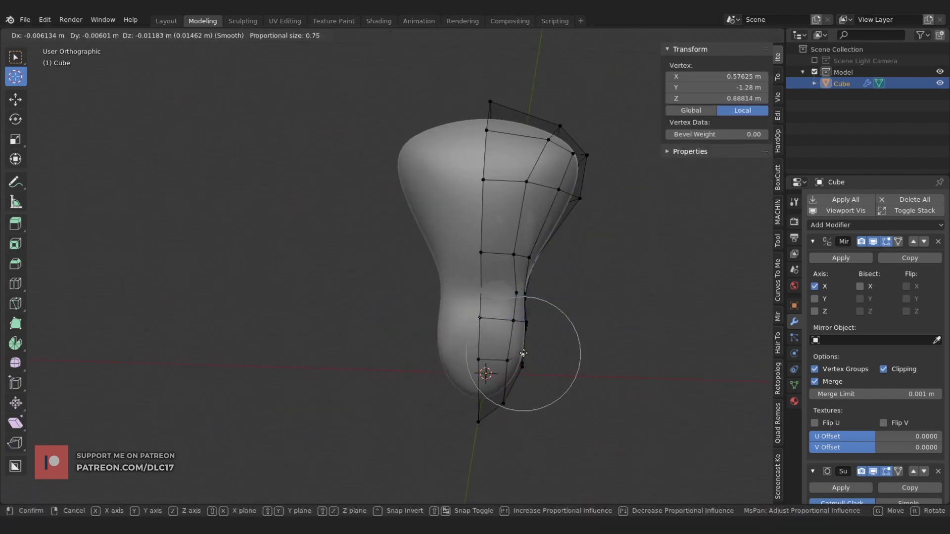
{"action": "left_click", "coordinate": [523, 353]}
{"action": "middle_click_drag", "start_coordinate": [523, 353], "coordinate": [488, 327]}
- Proportionally move vertices near the snout to round it off
{"action": "left_click", "coordinate": [488, 326]}
{"action": "key", "text": "g"}
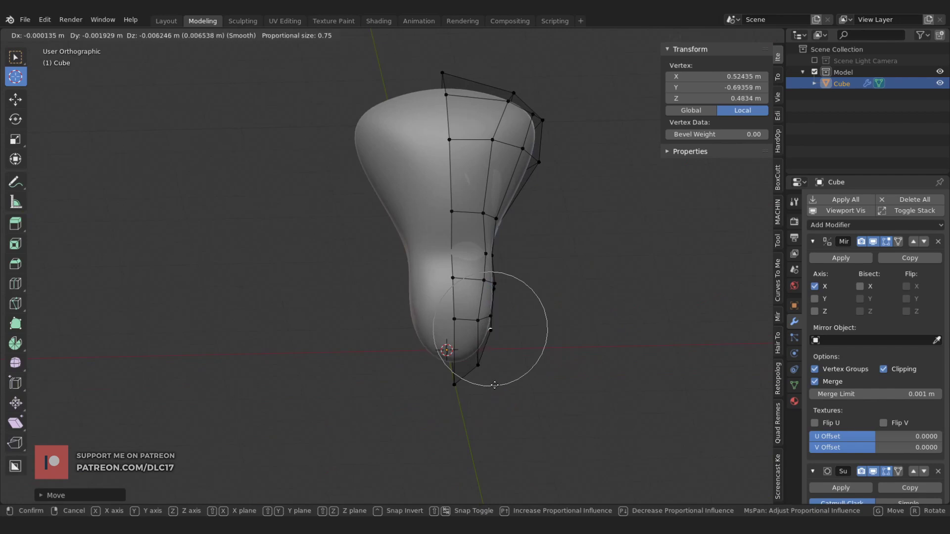
{"action": "left_click", "coordinate": [494, 385]}
{"action": "mouse_move", "coordinate": [494, 385]}
{"action": "middle_mouse_down"}
{"action": "mouse_move", "coordinate": [462, 324]}
{"action": "mouse_move", "coordinate": [485, 307]}
{"action": "mouse_move", "coordinate": [509, 307]}
{"action": "middle_mouse_up"}
{"action": "key", "text": "g"}
{"action": "left_click", "coordinate": [509, 324]}
- Return to Object Mode and frame the head in front view
{"action": "key", "text": "alt+a"}
{"action": "key", "text": "Tab"}
{"action": "key", "text": "KP_1"}
{"action": "key", "text": "KP_Decimal"}
{"action": "key", "text": "F3"}
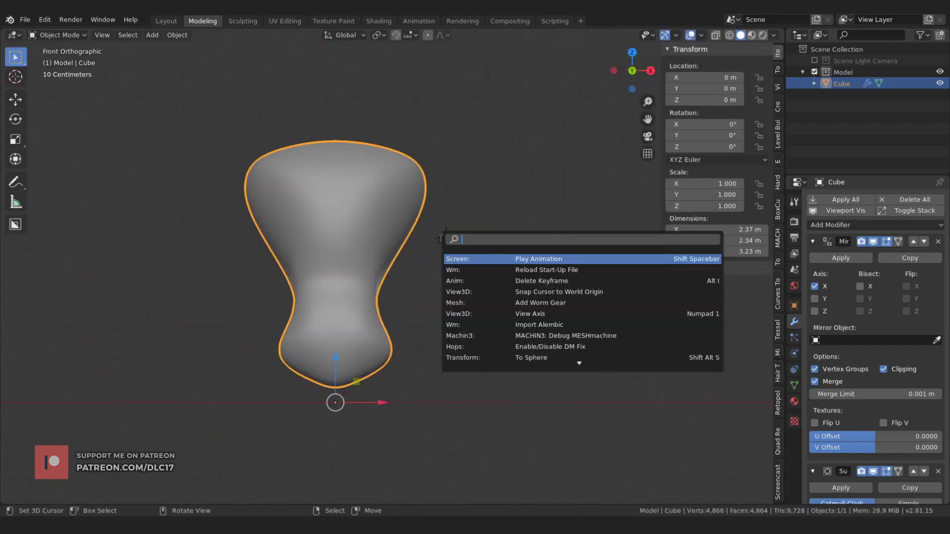
- Add a new ear mesh with a Mirror modifier using Cube as the mirror object
{"action": "key", "text": "Return"}
{"action": "left_click", "coordinate": [875, 225]}
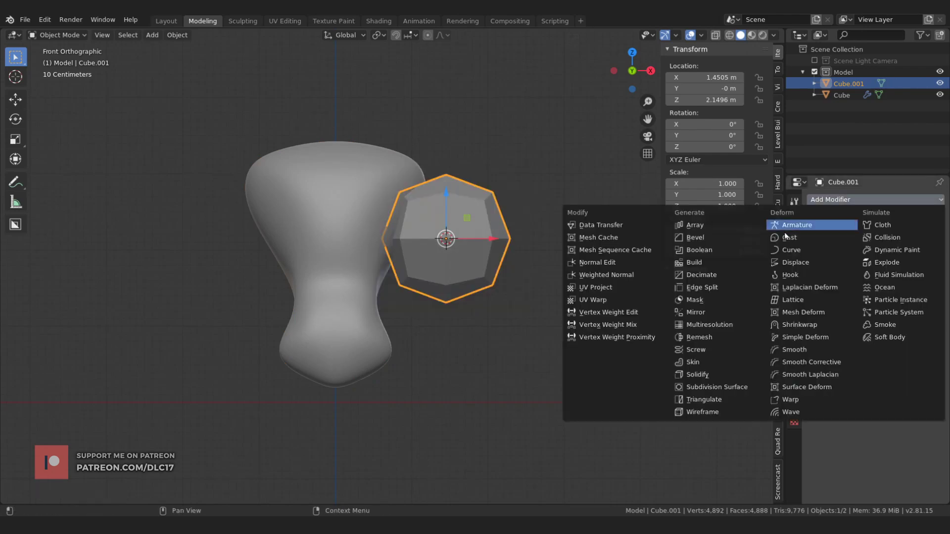
{"action": "left_click", "coordinate": [690, 316]}
{"action": "left_click", "coordinate": [937, 340]}
{"action": "left_click", "coordinate": [317, 272]}
- Select the ear's front face in face mode and extrude it
{"action": "key", "text": "Tab"}
{"action": "key", "text": "a"}
{"action": "middle_click_drag", "start_coordinate": [317, 297], "coordinate": [299, 334]}
{"action": "left_click", "coordinate": [397, 216]}
{"action": "mouse_move", "coordinate": [397, 216]}
{"action": "middle_mouse_down"}
{"action": "mouse_move", "coordinate": [454, 235]}
{"action": "mouse_move", "coordinate": [452, 214]}
{"action": "middle_mouse_up"}
{"action": "right_click", "coordinate": [449, 220]}
{"action": "key", "text": "3"}
{"action": "left_click", "coordinate": [451, 214]}
{"action": "left_click", "coordinate": [426, 248]}
- Extrude the face again, scale it inward to hollow the ear, and add level-2 subdivision
{"action": "mouse_move", "coordinate": [426, 248]}
{"action": "middle_mouse_down"}
{"action": "mouse_move", "coordinate": [386, 262]}
{"action": "mouse_move", "coordinate": [423, 252]}
{"action": "middle_mouse_up"}
{"action": "key", "text": "e"}
{"action": "key", "text": "s"}
{"action": "left_click", "coordinate": [381, 267]}
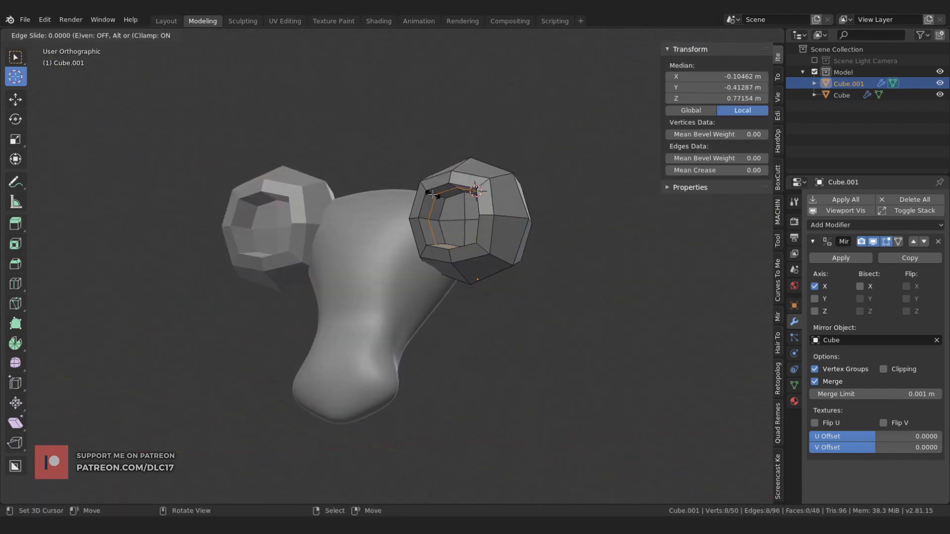
{"action": "key", "text": "Tab"}
{"action": "key", "text": "ctrl+2"}
- Rotate the ear object about Z and view it from the top
{"action": "key", "text": "r"}
{"action": "key", "text": "z"}
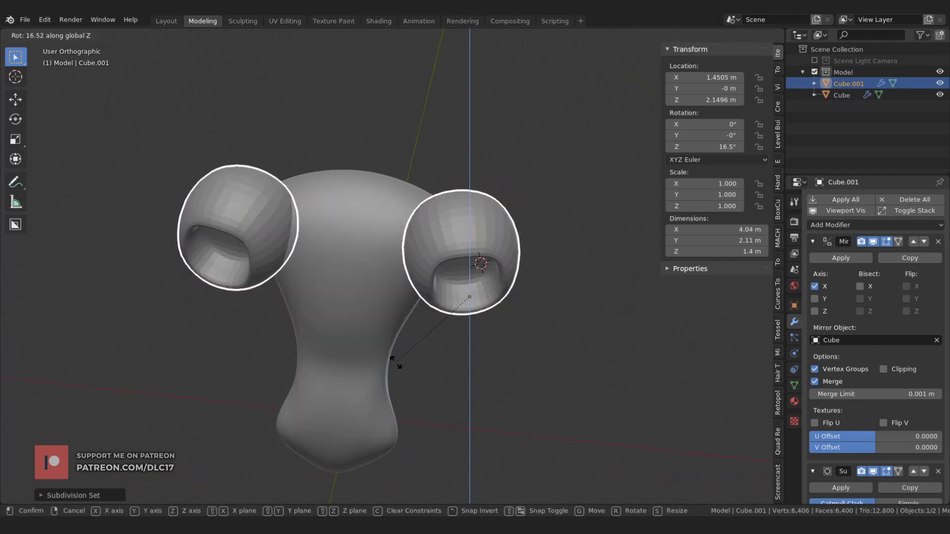
{"action": "left_click", "coordinate": [396, 182]}
{"action": "key", "text": "KP_7"}
{"action": "key", "text": "Tab"}
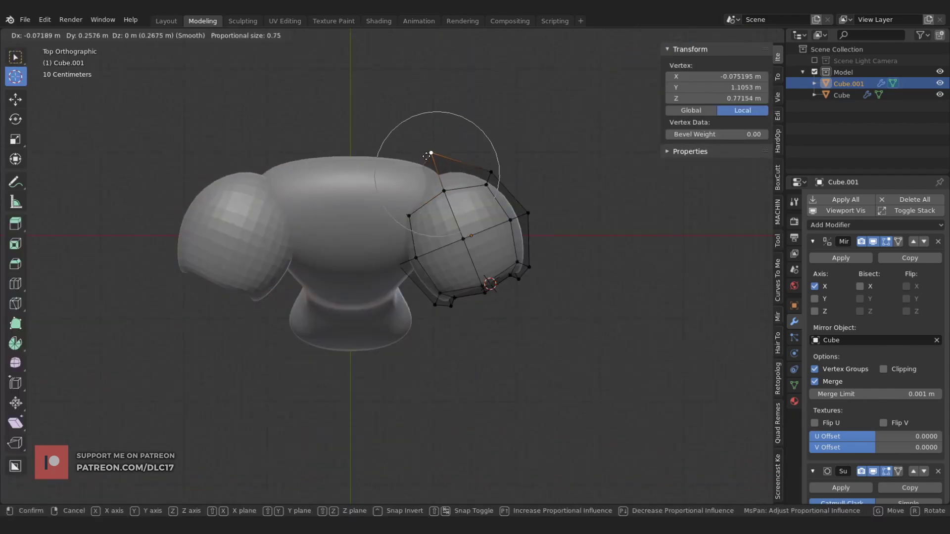
- Move the whole ear mesh while excluding the Z axis
{"action": "left_click", "coordinate": [421, 147]}
{"action": "middle_click_drag", "start_coordinate": [421, 148], "coordinate": [446, 244]}
{"action": "key", "text": "a"}
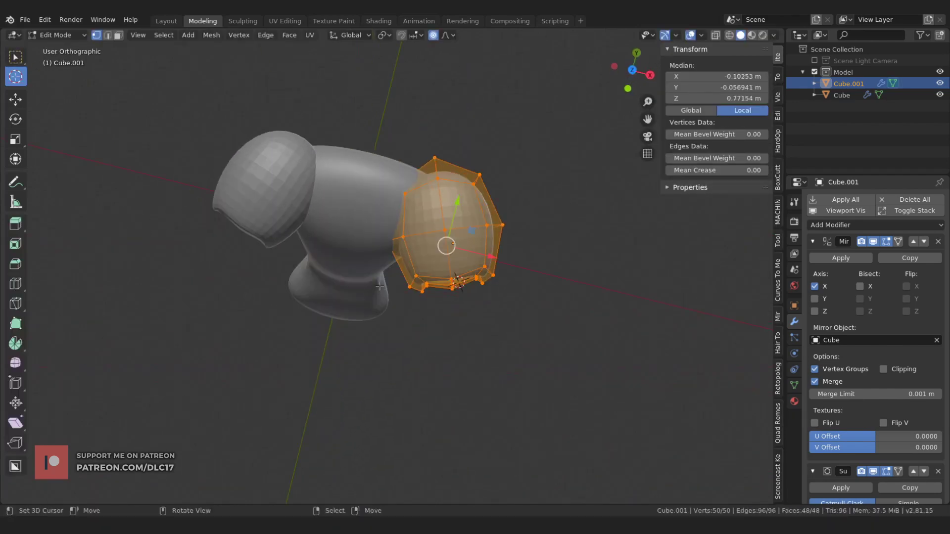
{"action": "key", "text": "g"}
{"action": "key", "text": "shift+z"}
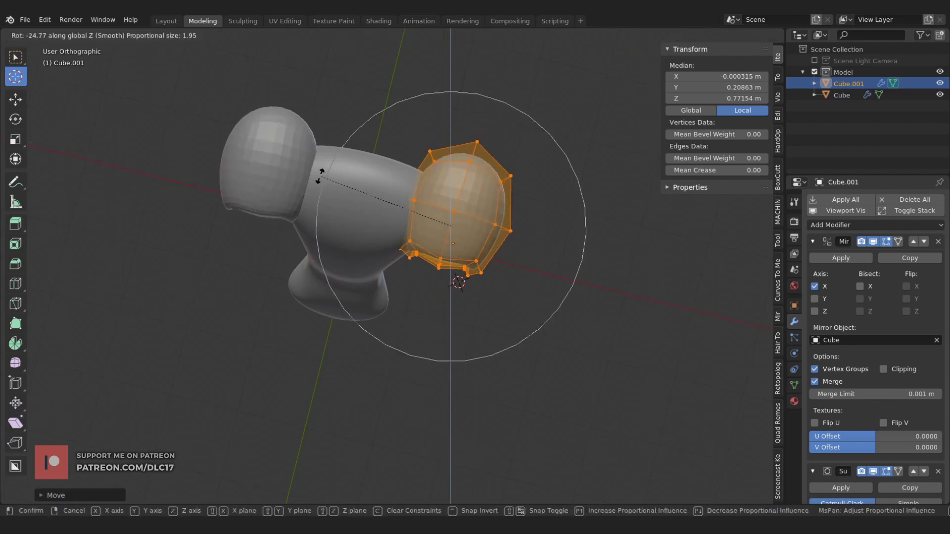
{"action": "left_click", "coordinate": [319, 176]}
{"action": "mouse_move", "coordinate": [319, 176]}
{"action": "middle_mouse_down"}
{"action": "mouse_move", "coordinate": [376, 208]}
{"action": "mouse_move", "coordinate": [446, 212]}
{"action": "mouse_move", "coordinate": [483, 244]}
{"action": "middle_mouse_up"}
- Move a single ear vertex, then rotate the whole ear about Z
{"action": "left_click", "coordinate": [483, 244]}
{"action": "key", "text": "g"}
{"action": "key", "text": "g"}
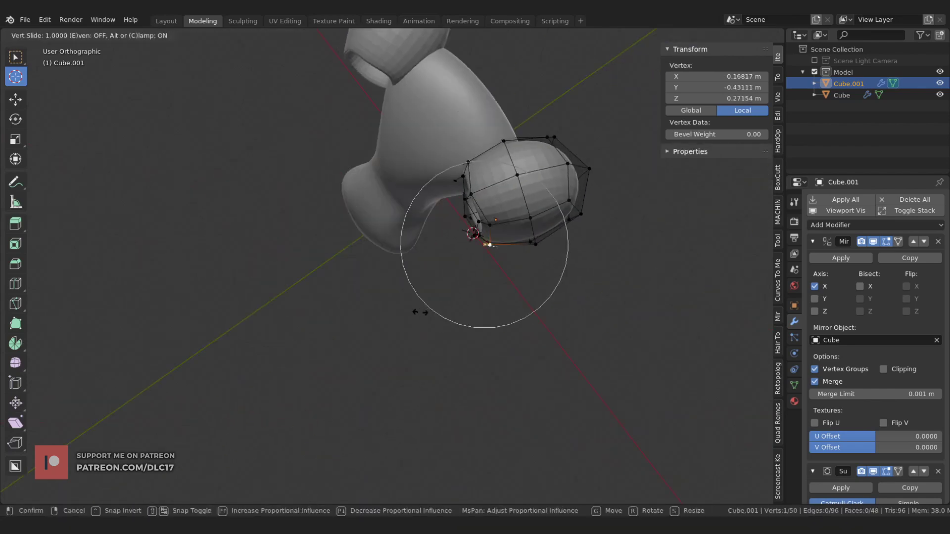
{"action": "left_click", "coordinate": [419, 312]}
{"action": "middle_click_drag", "start_coordinate": [419, 312], "coordinate": [495, 248]}
{"action": "key", "text": "a"}
{"action": "key", "text": "r"}
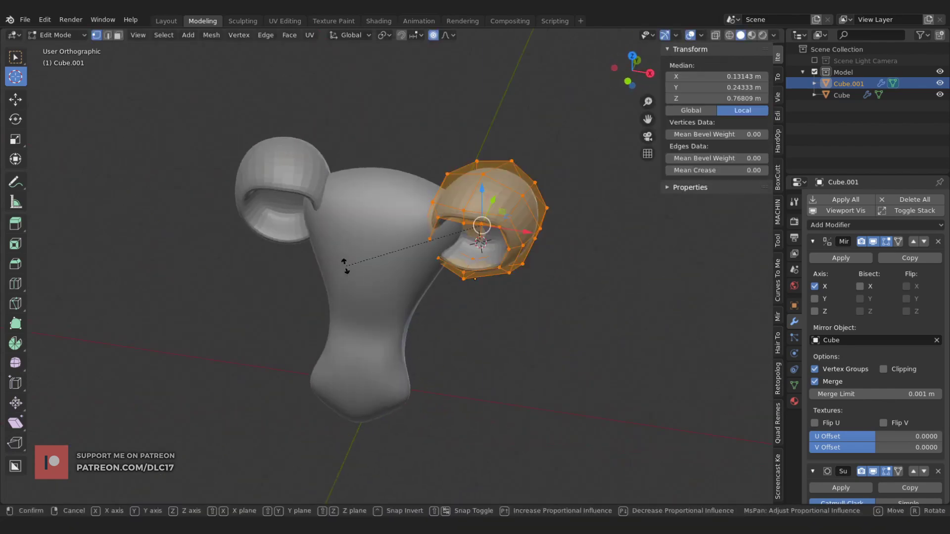
{"action": "key", "text": "z"}
- Proportionally adjust an ear-rim vertex and rotate the whole ear again
{"action": "mouse_move", "coordinate": [410, 311]}
{"action": "middle_mouse_down"}
{"action": "mouse_move", "coordinate": [396, 324]}
{"action": "mouse_move", "coordinate": [317, 328]}
{"action": "mouse_move", "coordinate": [436, 188]}
{"action": "middle_mouse_up"}
{"action": "key", "text": "g"}
{"action": "key", "text": "Escape"}
{"action": "key", "text": "g"}
{"action": "key", "text": "Escape"}
{"action": "key", "text": "alt+a"}
{"action": "left_click", "coordinate": [440, 171]}
{"action": "key", "text": "g"}
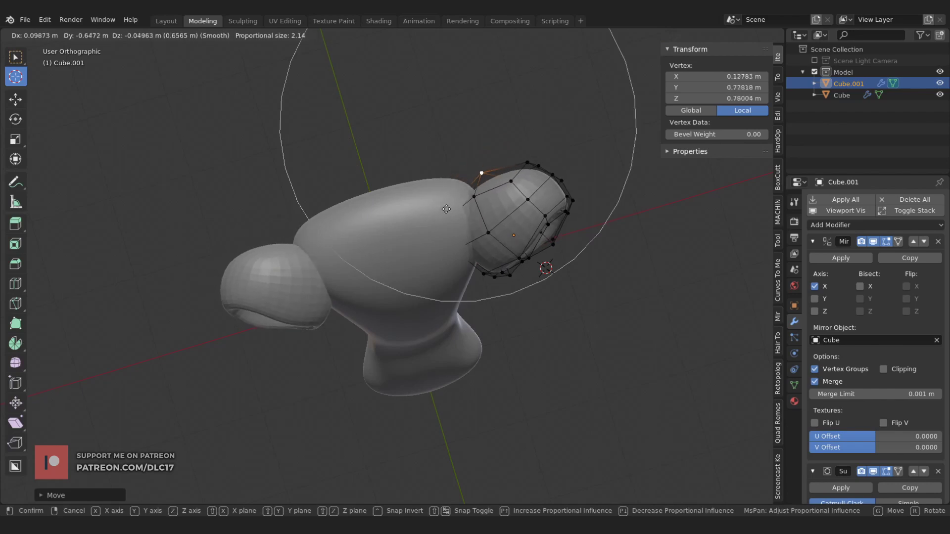
{"action": "middle_click_drag", "start_coordinate": [391, 244], "coordinate": [362, 256]}
{"action": "key", "text": "a"}
{"action": "key", "text": "r"}
{"action": "left_click", "coordinate": [366, 255]}
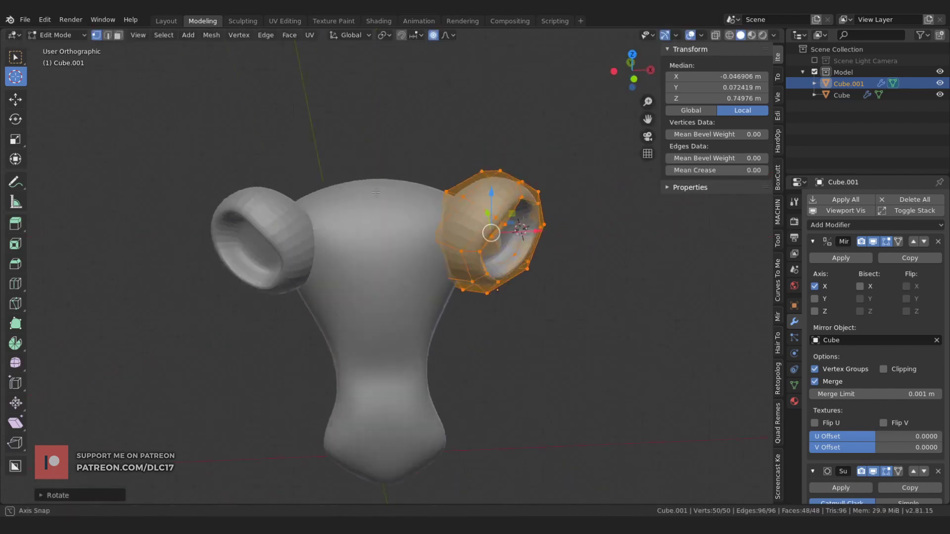
- In front view, proportionally move an ear vertex
{"action": "key", "text": "KP_1"}
{"action": "key", "text": "Tab"}
- Select the linked ear mesh and move it against the side of the head
{"action": "key", "text": "Tab"}
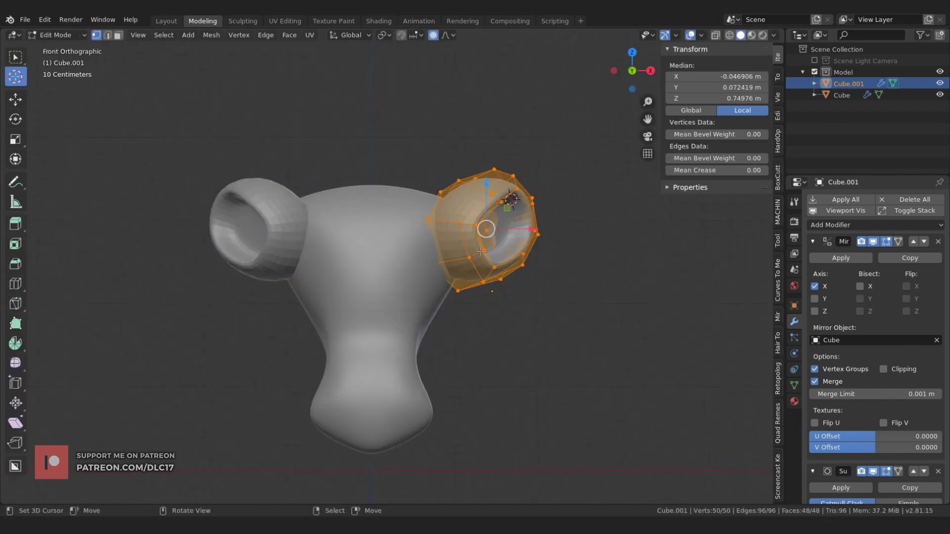
{"action": "left_click", "coordinate": [462, 254]}
{"action": "key", "text": "g"}
{"action": "left_click", "coordinate": [423, 265]}
{"action": "mouse_move", "coordinate": [423, 265]}
{"action": "middle_mouse_down"}
{"action": "mouse_move", "coordinate": [445, 248]}
{"action": "mouse_move", "coordinate": [370, 215]}
{"action": "middle_mouse_up"}
{"action": "key", "text": "g"}
{"action": "key", "text": "Escape"}
{"action": "key", "text": "Tab"}
{"action": "key", "text": "KP_1"}
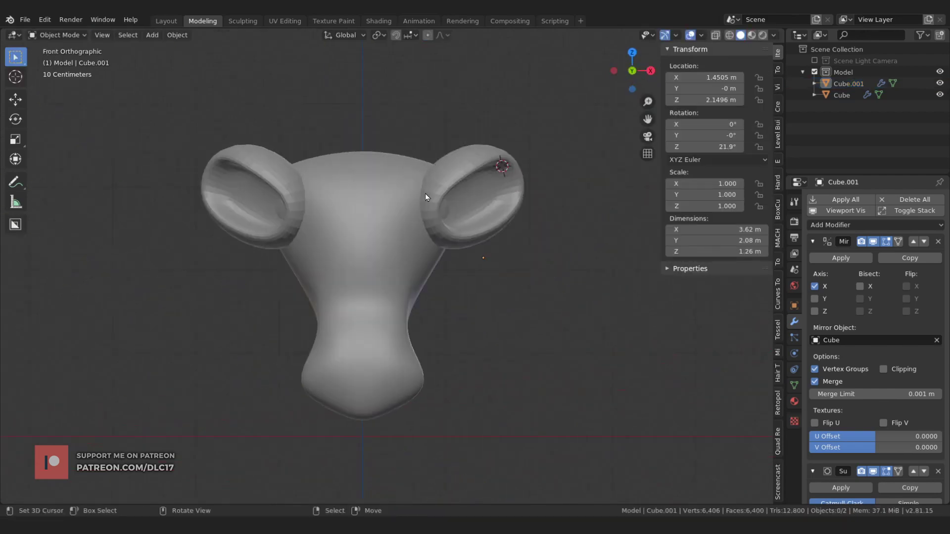
{"action": "key", "text": "Tab"}
{"action": "key", "text": "l"}
{"action": "key", "text": "g"}
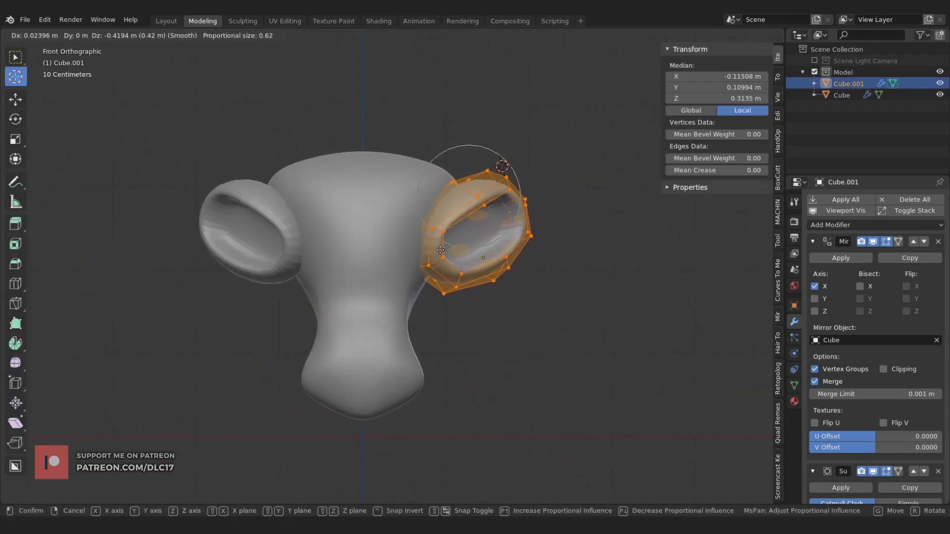
{"action": "left_click", "coordinate": [440, 296]}
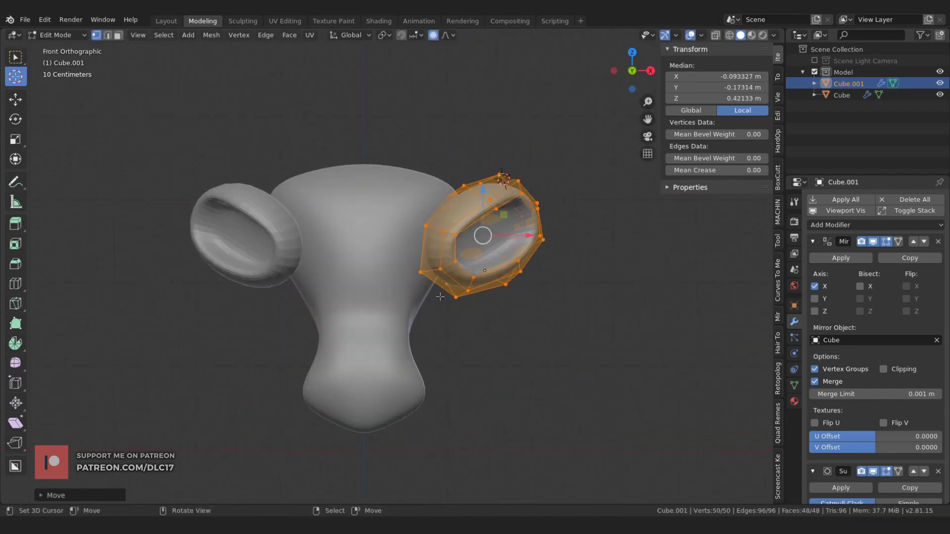
{"action": "middle_click_drag", "start_coordinate": [440, 296], "coordinate": [402, 289]}
- Check the ear from top and front views, tilt it slightly, and start moving a head vertex
{"action": "key", "text": "Tab"}
{"action": "scroll", "coordinate": [364, 254], "scroll_direction": "down", "scroll_amount": 3}
{"action": "key", "text": "KP_7"}
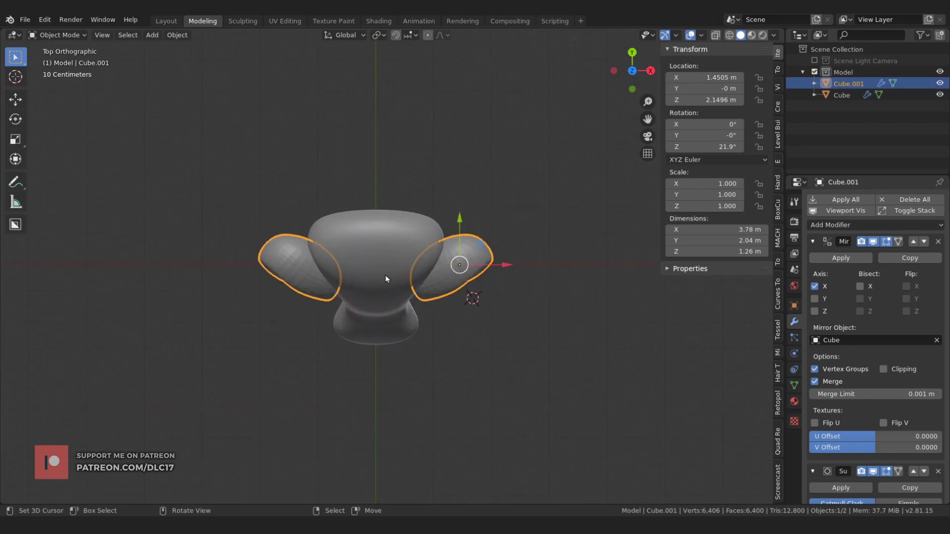
{"action": "key", "text": "Tab"}
{"action": "key", "text": "KP_1"}
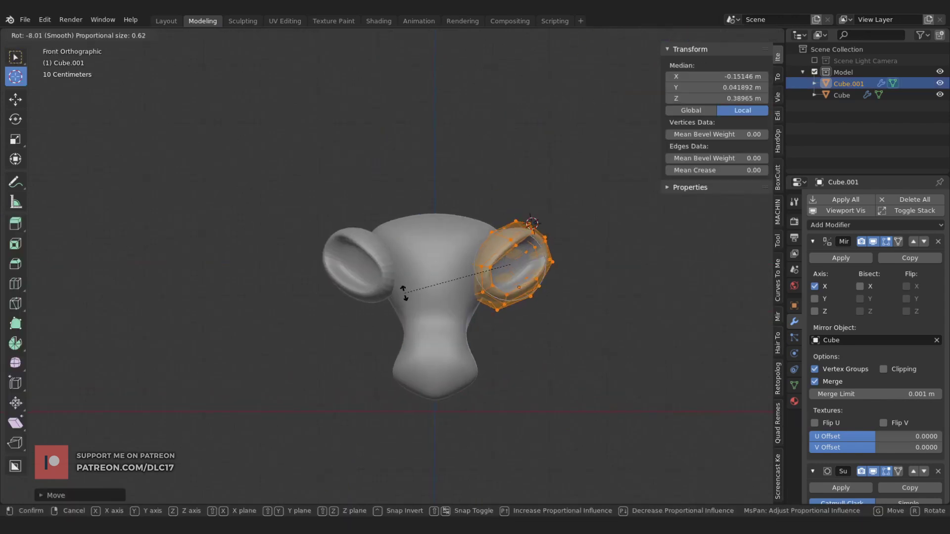
{"action": "key", "text": "Escape"}
{"action": "key", "text": "Tab"}
{"action": "left_click", "coordinate": [407, 299]}
{"action": "key", "text": "Tab"}
{"action": "key", "text": "g"}
{"action": "mouse_move", "coordinate": [408, 299]}
{"action": "middle_mouse_down"}
{"action": "mouse_move", "coordinate": [484, 308]}
{"action": "mouse_move", "coordinate": [549, 349]}
{"action": "middle_mouse_up"}
- Pull the head's lower vertices outward with proportional falloff to stretch the snout
{"action": "left_click", "coordinate": [479, 312]}
{"action": "key", "text": "g"}
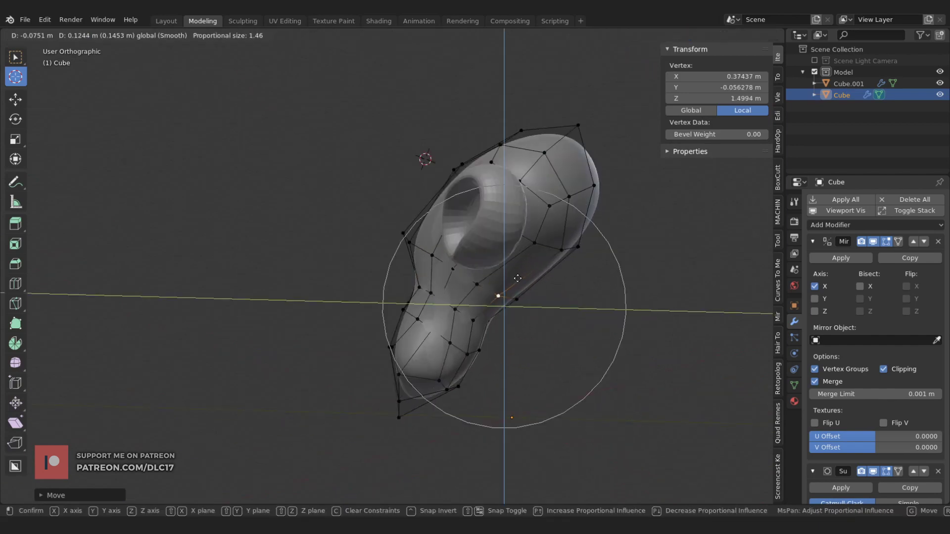
{"action": "left_click", "coordinate": [518, 278]}
{"action": "mouse_move", "coordinate": [518, 278]}
{"action": "middle_mouse_down"}
{"action": "mouse_move", "coordinate": [436, 302]}
{"action": "mouse_move", "coordinate": [307, 396]}
{"action": "middle_mouse_up"}
{"action": "key", "text": "g"}
{"action": "left_click", "coordinate": [309, 397]}
{"action": "key", "text": "g"}
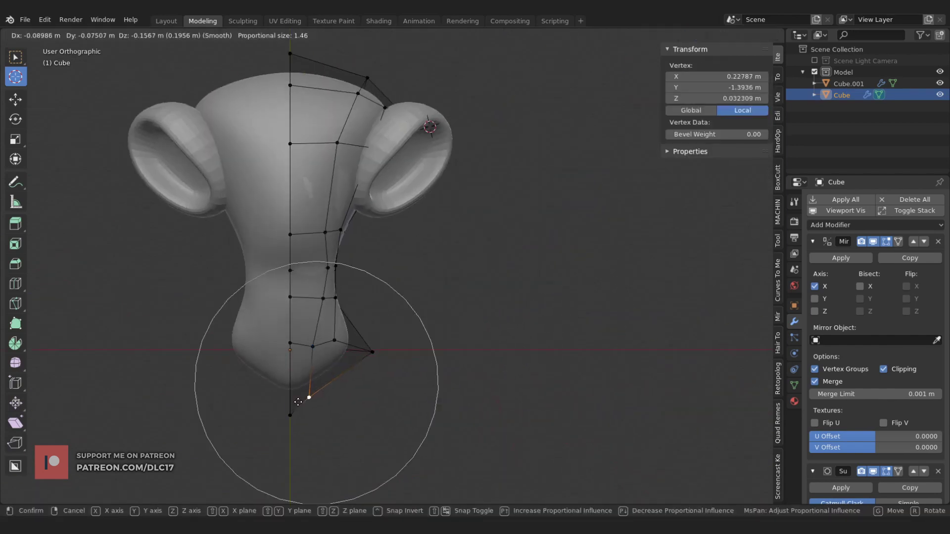
{"action": "left_click", "coordinate": [378, 322]}
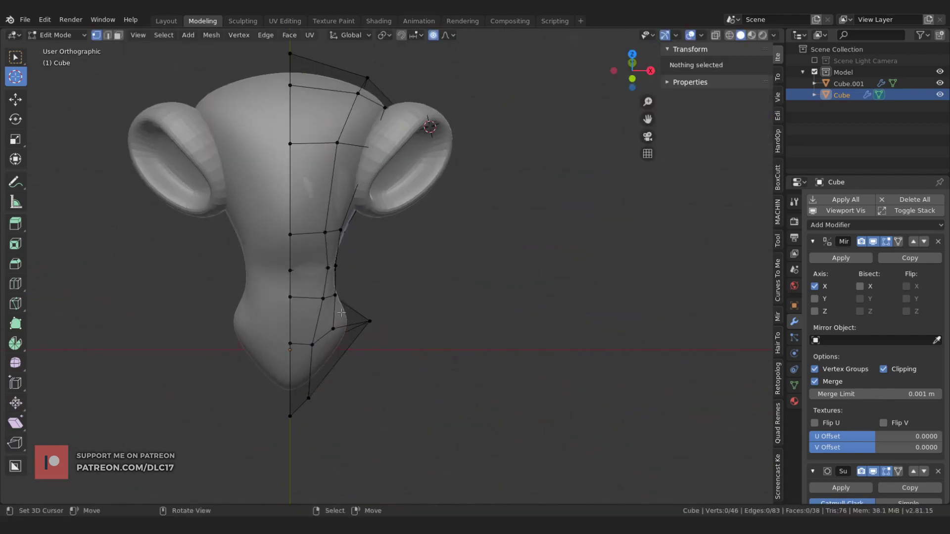
- Slide a vertex along the snout, then return to Object Mode in right side view
{"action": "middle_click_drag", "start_coordinate": [378, 322], "coordinate": [239, 272]}
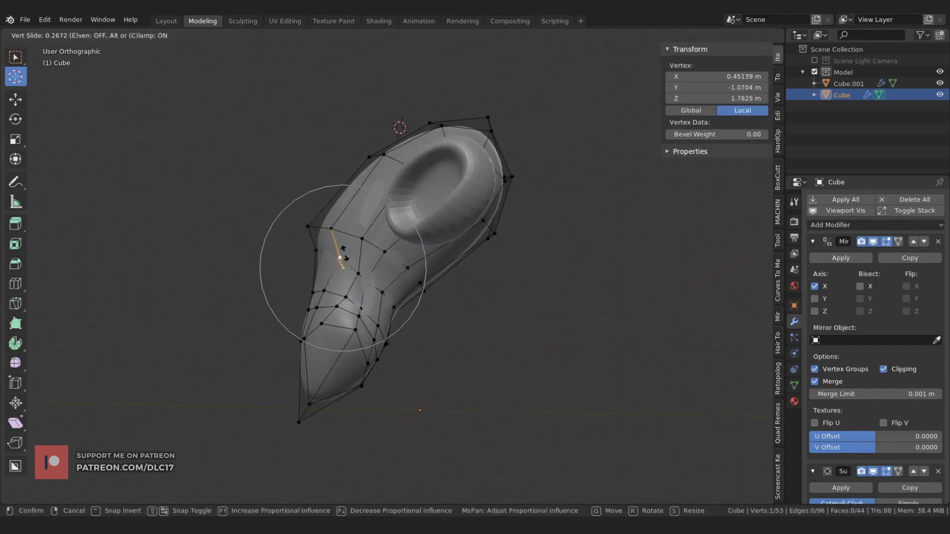
{"action": "left_click", "coordinate": [344, 253]}
{"action": "mouse_move", "coordinate": [344, 254]}
{"action": "middle_mouse_down"}
{"action": "mouse_move", "coordinate": [532, 286]}
{"action": "mouse_move", "coordinate": [509, 333]}
{"action": "mouse_move", "coordinate": [371, 339]}
{"action": "mouse_move", "coordinate": [248, 314]}
{"action": "middle_mouse_up"}
{"action": "key", "text": "Tab"}
{"action": "key", "text": "KP_3"}
{"action": "key", "text": "shift+s"}
- Add a mesh circle, scale it to neck width, and extrude it downward into a tube
{"action": "key", "text": "F3"}
{"action": "type", "text": "c"}
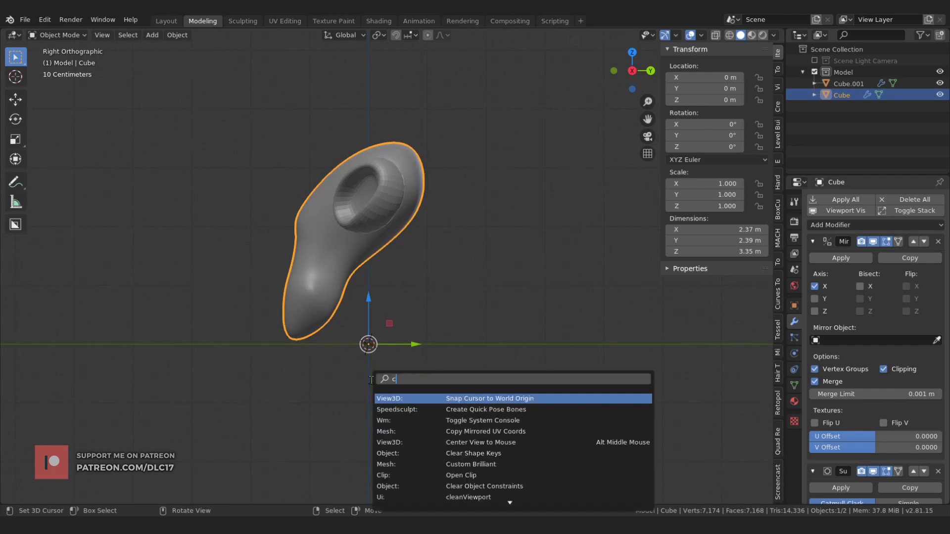
{"action": "type", "text": "irc"}
{"action": "key", "text": "Return"}
{"action": "key", "text": "Tab"}
{"action": "middle_click_drag", "start_coordinate": [371, 380], "coordinate": [368, 346]}
{"action": "key", "text": "s"}
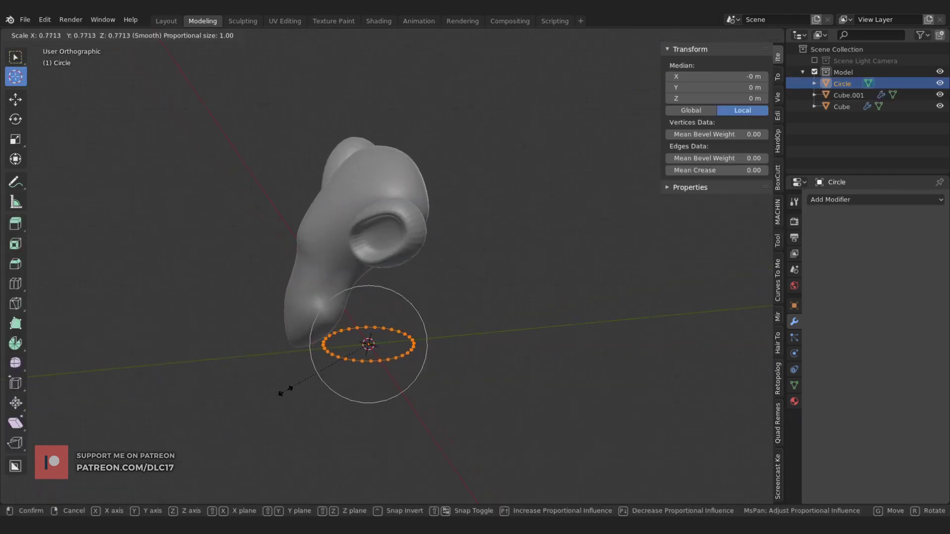
{"action": "left_click", "coordinate": [279, 392]}
{"action": "key", "text": "e"}
{"action": "left_click", "coordinate": [350, 356]}
- Recalculate the tube's normals and raise its top ring in wireframe side view to lengthen it
{"action": "key", "text": "shift+n"}
{"action": "key", "text": "KP_3"}
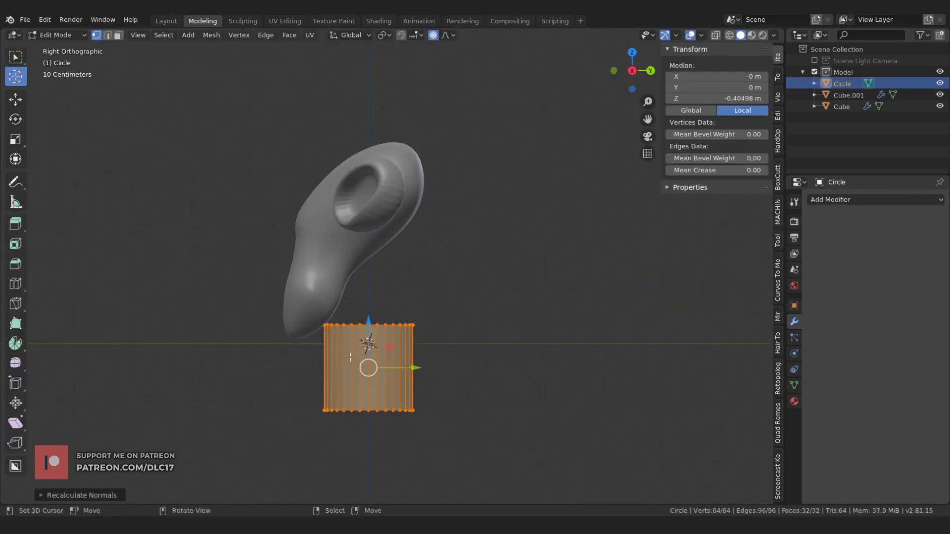
{"action": "key", "text": "shift+z"}
{"action": "key", "text": "alt+a"}
{"action": "left_click_drag", "start_coordinate": [306, 312], "coordinate": [431, 334]}
{"action": "key", "text": "g"}
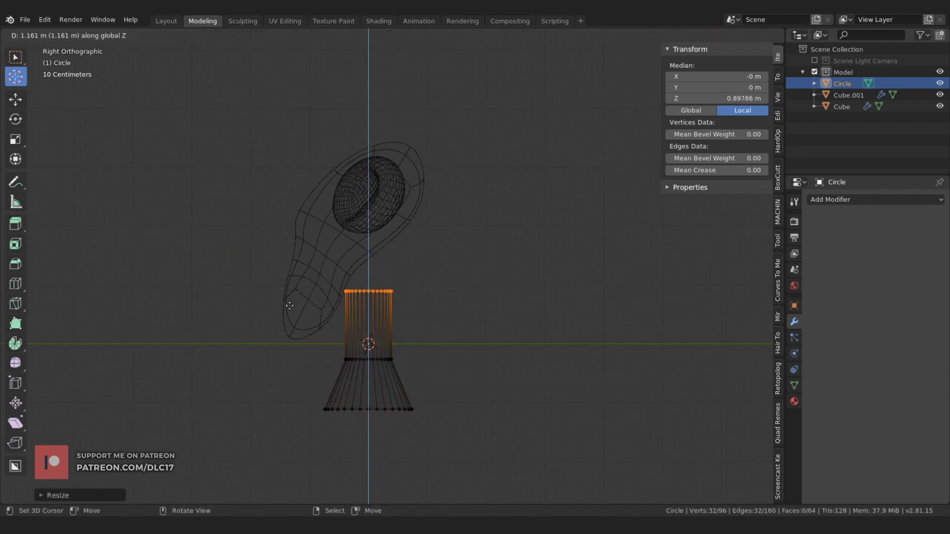
{"action": "left_click", "coordinate": [251, 301]}
- Add a loop cut around the tube and resize its rings
{"action": "key", "text": "ctrl+r"}
{"action": "left_click", "coordinate": [369, 297]}
{"action": "key", "text": "s"}
{"action": "left_click", "coordinate": [297, 347]}
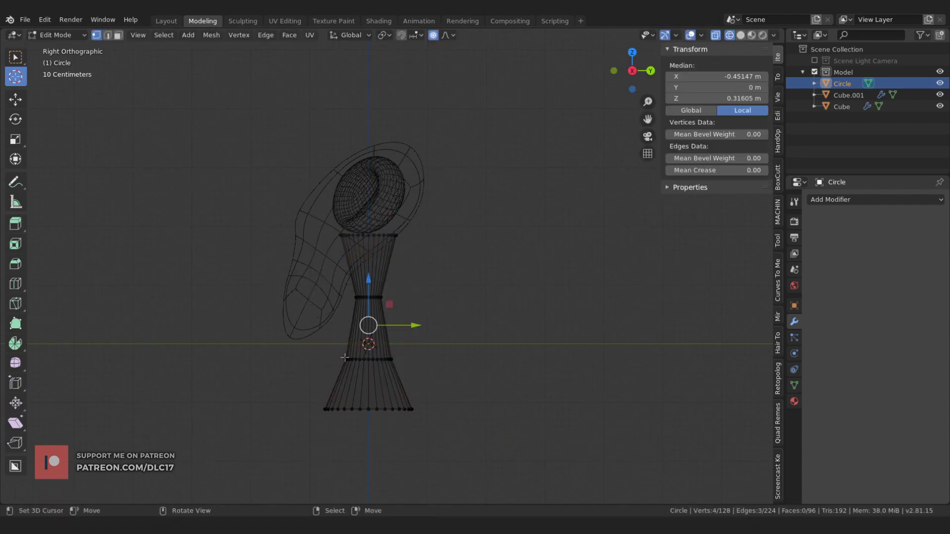
{"action": "left_click", "coordinate": [337, 366], "text": "alt"}
{"action": "left_click", "coordinate": [314, 384]}
- Nudge a single vertex at the tube's base into place
{"action": "middle_click_drag", "start_coordinate": [314, 384], "coordinate": [396, 390]}
{"action": "left_click", "coordinate": [407, 399]}
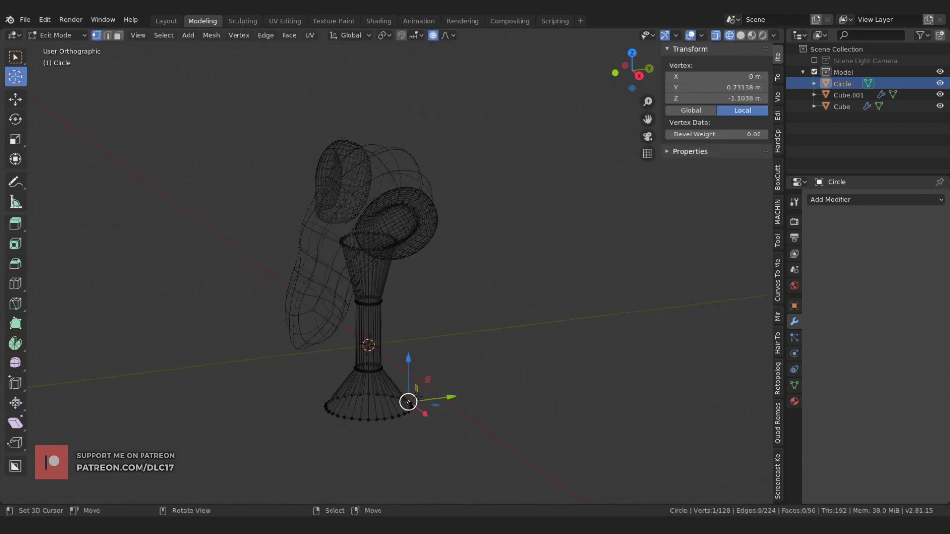
{"action": "key", "text": "g"}
{"action": "left_click", "coordinate": [415, 402]}
{"action": "key", "text": "KP_3"}
- Add another loop cut across the tube and give the stalk level-1 subdivision
{"action": "key", "text": "ctrl+r"}
{"action": "left_click", "coordinate": [371, 312]}
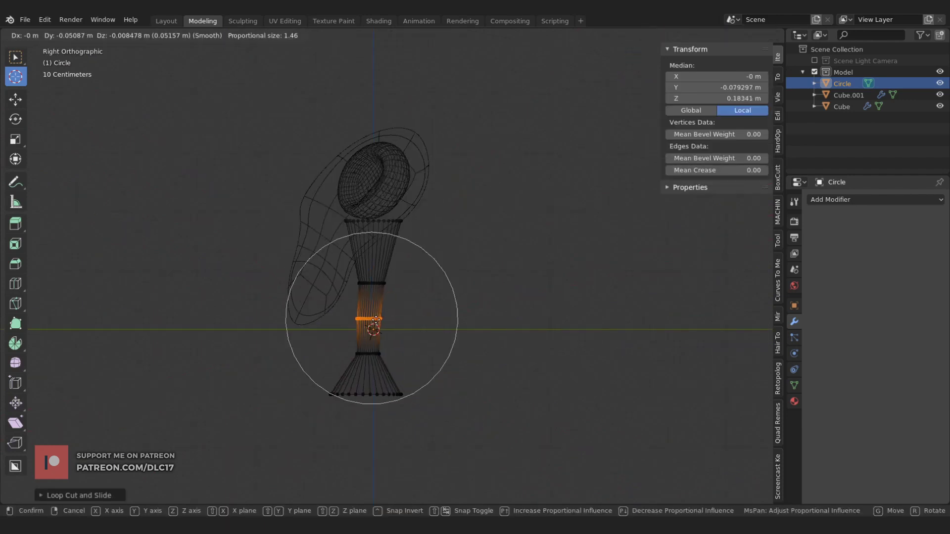
{"action": "key", "text": "ctrl+z"}
{"action": "key", "text": "ctrl+r"}
{"action": "left_click", "coordinate": [387, 256]}
{"action": "left_click", "coordinate": [380, 254]}
{"action": "key", "text": "Tab"}
{"action": "key", "text": "ctrl+1"}
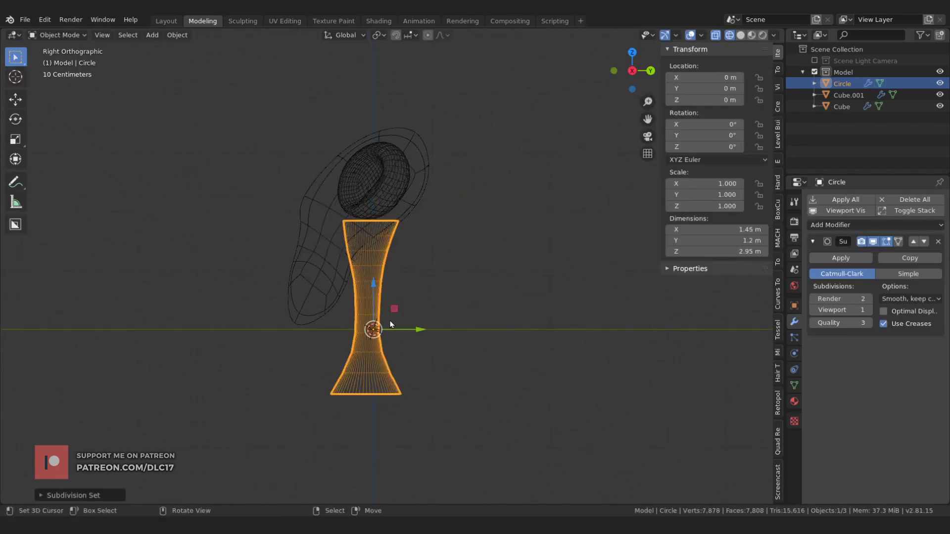
- Slide the stalk's bottom loop along the tube
{"action": "middle_click_drag", "start_coordinate": [371, 327], "coordinate": [406, 296]}
{"action": "left_click", "coordinate": [351, 391], "text": "alt"}
{"action": "key", "text": "g"}
{"action": "key", "text": "g"}
{"action": "left_click", "coordinate": [351, 390]}
{"action": "key", "text": "Tab"}
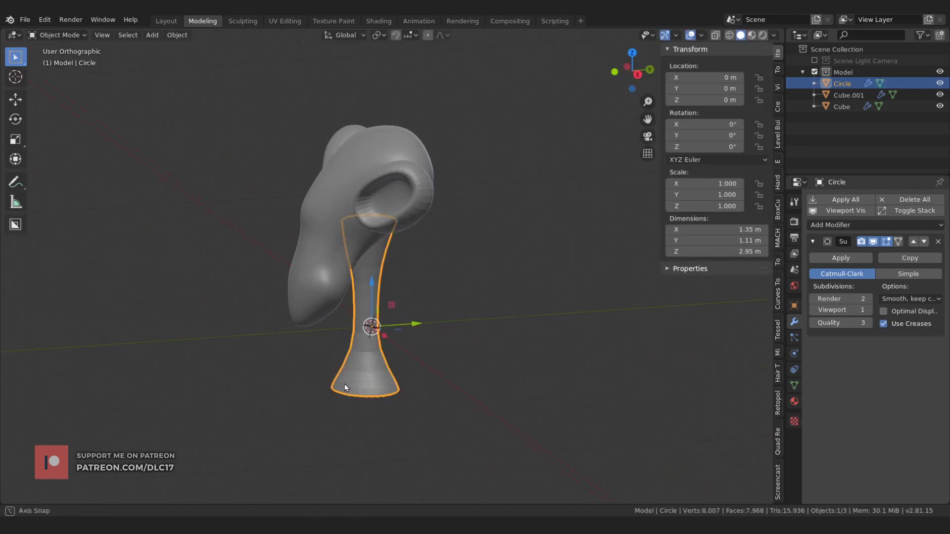
- Widen the stalk's top opening by extruding it in isolated local view
{"action": "middle_click_drag", "start_coordinate": [344, 384], "coordinate": [494, 287]}
{"action": "key", "text": "alt+a"}
{"action": "key", "text": "KP_Divide"}
{"action": "key", "text": "Tab"}
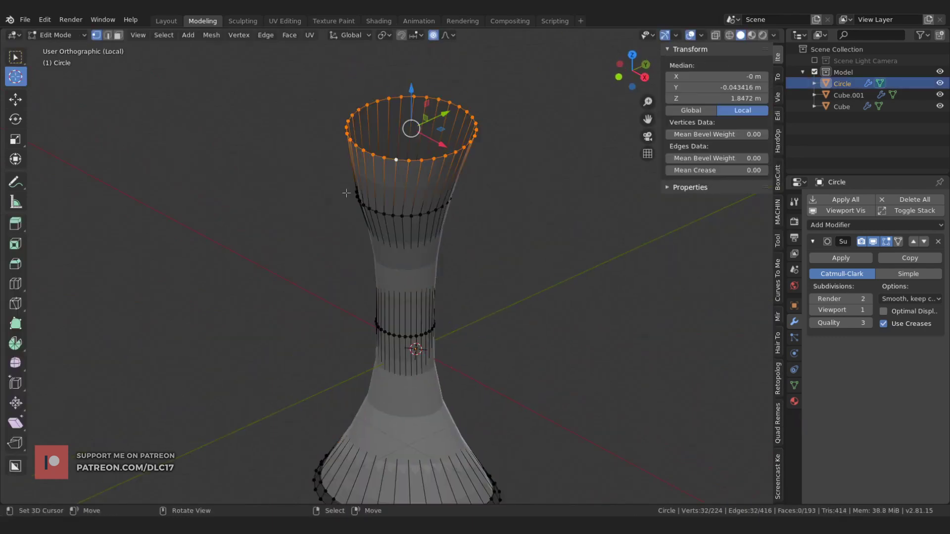
{"action": "key", "text": "e"}
{"action": "key", "text": "Tab"}
{"action": "key", "text": "KP_Divide"}
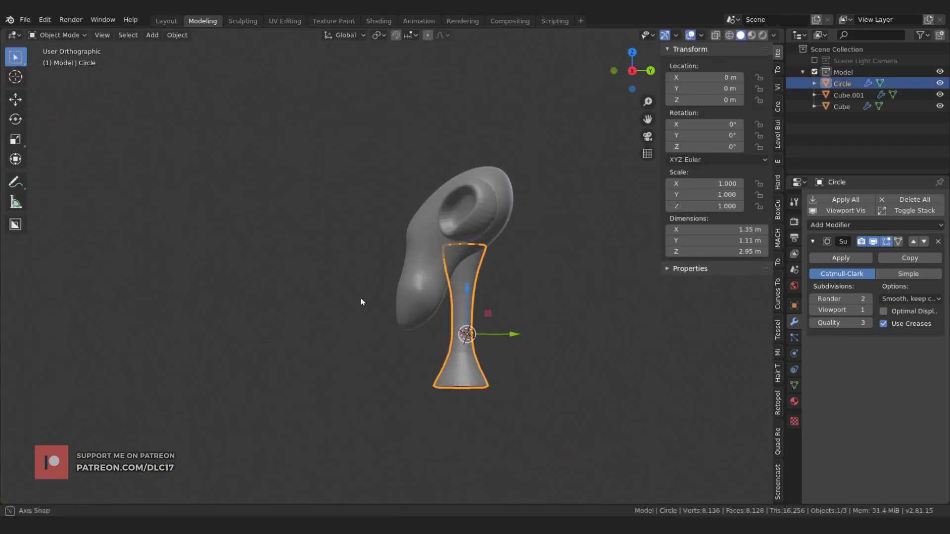
- Raise the whole model vertically along Z
{"action": "key", "text": "KP_3"}
{"action": "key", "text": "a"}
{"action": "key", "text": "g"}
{"action": "key", "text": "z"}
{"action": "key", "text": "Escape"}
- Bend the upper stalk toward the head, tilting and lowering its top loop into the head
{"action": "key", "text": "Tab"}
{"action": "middle_click_drag", "start_coordinate": [411, 337], "coordinate": [520, 340]}
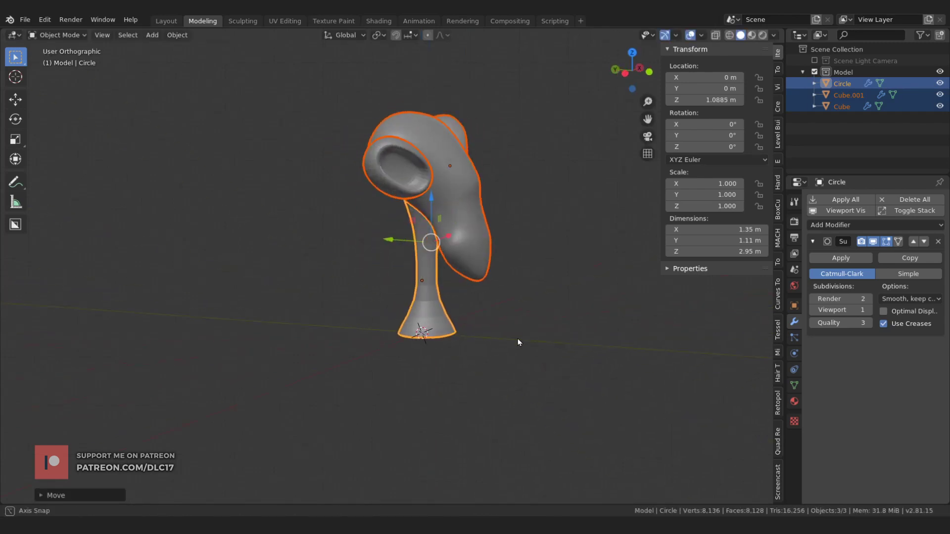
{"action": "key", "text": "KP_3"}
{"action": "key", "text": "g"}
{"action": "left_click", "coordinate": [467, 262]}
{"action": "key", "text": "shift+z"}
{"action": "key", "text": "alt+a"}
{"action": "left_click", "coordinate": [425, 198], "text": "alt"}
{"action": "key", "text": "g"}
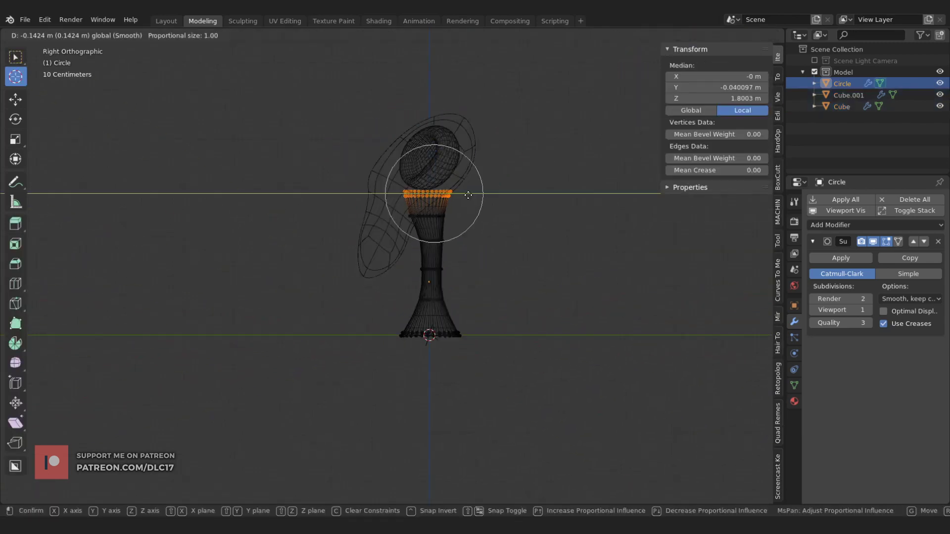
{"action": "key", "text": "r"}
{"action": "left_click", "coordinate": [469, 197]}
- Shape the stalk's lower band and bottom loop with proportional moves for a flared base
{"action": "key", "text": "alt+a"}
{"action": "left_click", "coordinate": [424, 216], "text": "alt"}
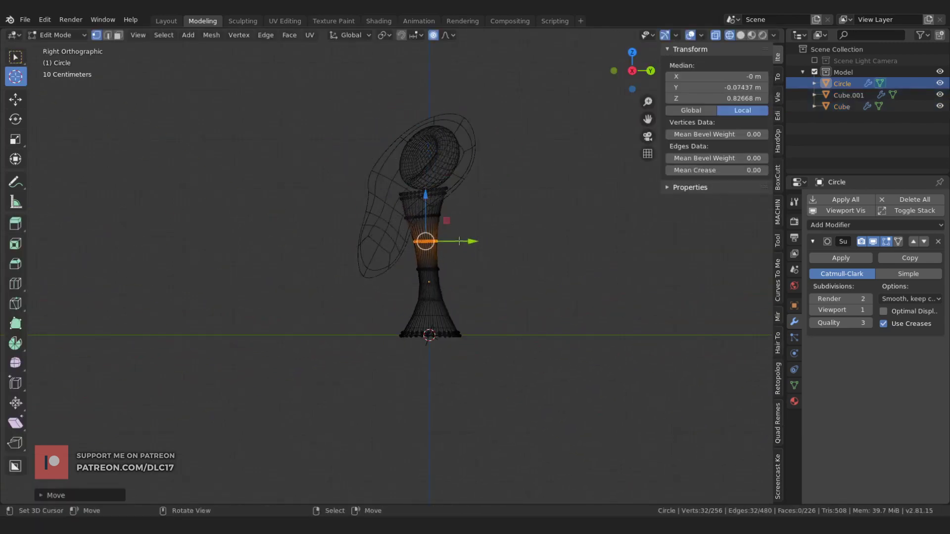
{"action": "key", "text": "g"}
{"action": "left_click", "coordinate": [324, 277]}
{"action": "key", "text": "shift+z"}
{"action": "middle_click_drag", "start_coordinate": [324, 277], "coordinate": [471, 333]}
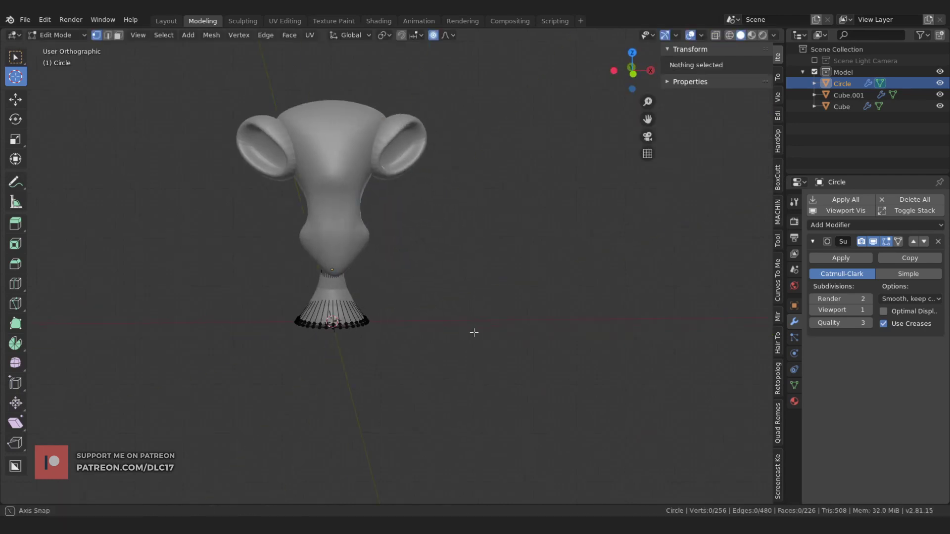
{"action": "key", "text": "z"}
{"action": "left_click", "coordinate": [406, 329], "text": "alt"}
{"action": "key", "text": "g"}
{"action": "key", "text": "z"}
{"action": "left_click", "coordinate": [455, 373]}
- Leave Edit Mode, return to solid shading, adjust height on Z, and deselect everything
{"action": "key", "text": "Tab"}
{"action": "key", "text": "shift+z"}
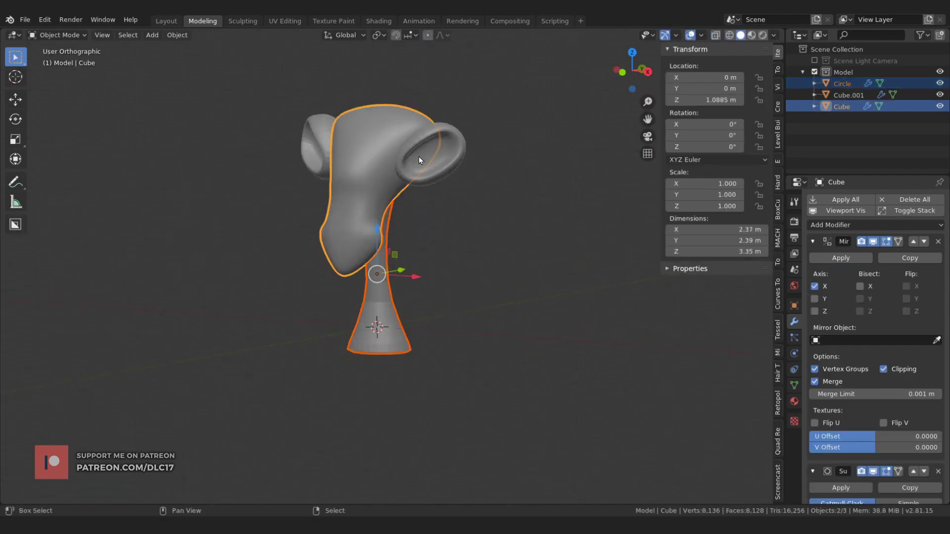
{"action": "key", "text": "g"}
{"action": "key", "text": "z"}
{"action": "left_click", "coordinate": [426, 307]}
{"action": "mouse_move", "coordinate": [425, 307]}
{"action": "middle_mouse_down"}
{"action": "mouse_move", "coordinate": [429, 338]}
{"action": "mouse_move", "coordinate": [699, 439]}
{"action": "middle_mouse_up"}
{"action": "key", "text": "alt+a"}
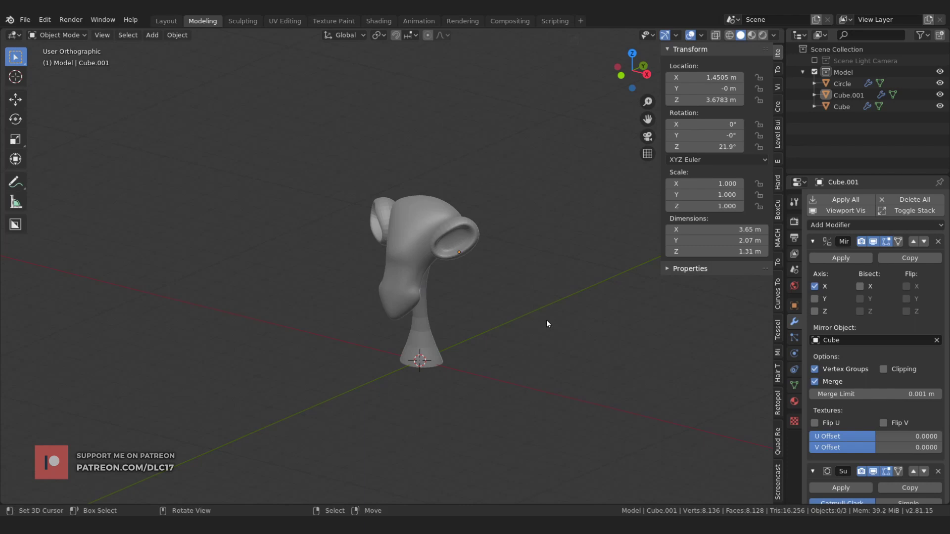
{"action": "mouse_move", "coordinate": [551, 318]}
{"action": "middle_mouse_down"}
{"action": "mouse_move", "coordinate": [502, 260]}
{"action": "mouse_move", "coordinate": [529, 259]}
{"action": "mouse_move", "coordinate": [446, 318]}
{"action": "middle_mouse_up"}
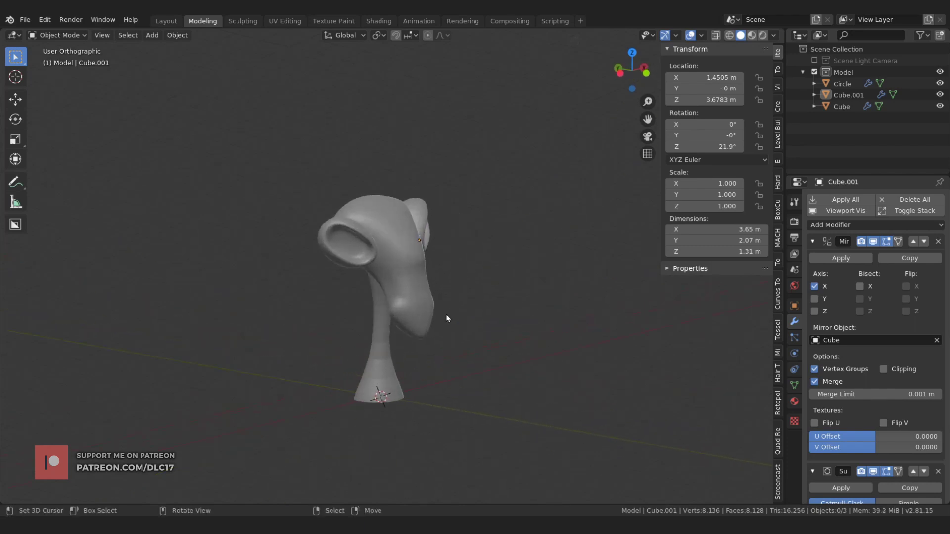
- Apply the modifiers on the head, the ear, and the neck stalk
{"action": "left_click", "coordinate": [418, 333]}
{"action": "scroll", "coordinate": [435, 343], "scroll_direction": "up", "scroll_amount": 2}
{"action": "scroll", "coordinate": [442, 270], "scroll_direction": "up", "scroll_amount": 2}
{"action": "scroll", "coordinate": [479, 257], "scroll_direction": "up", "scroll_amount": 1}
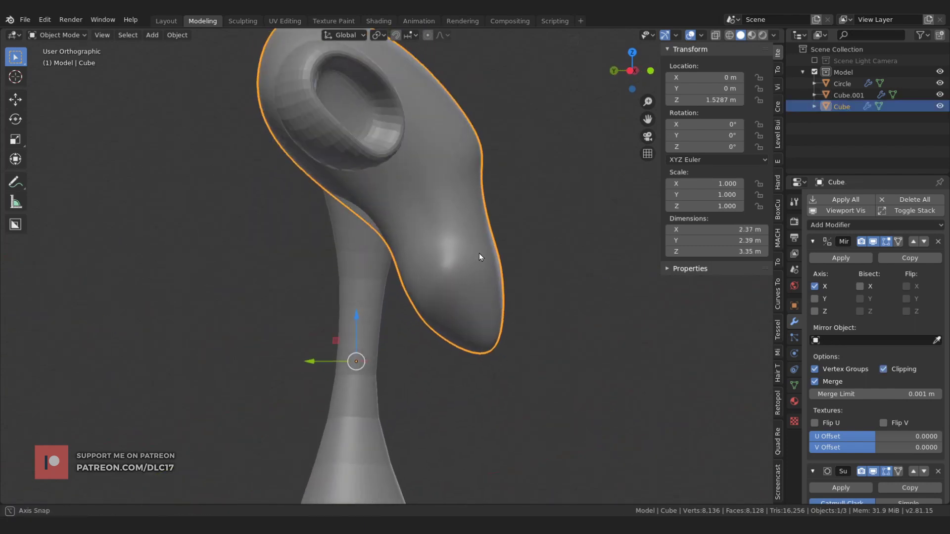
{"action": "middle_click_drag", "start_coordinate": [479, 256], "coordinate": [275, 261]}
{"action": "key", "text": "ctrl+a"}
{"action": "left_click", "coordinate": [414, 159]}
{"action": "key", "text": "ctrl+a"}
{"action": "left_click", "coordinate": [398, 376]}
{"action": "key", "text": "ctrl+a"}
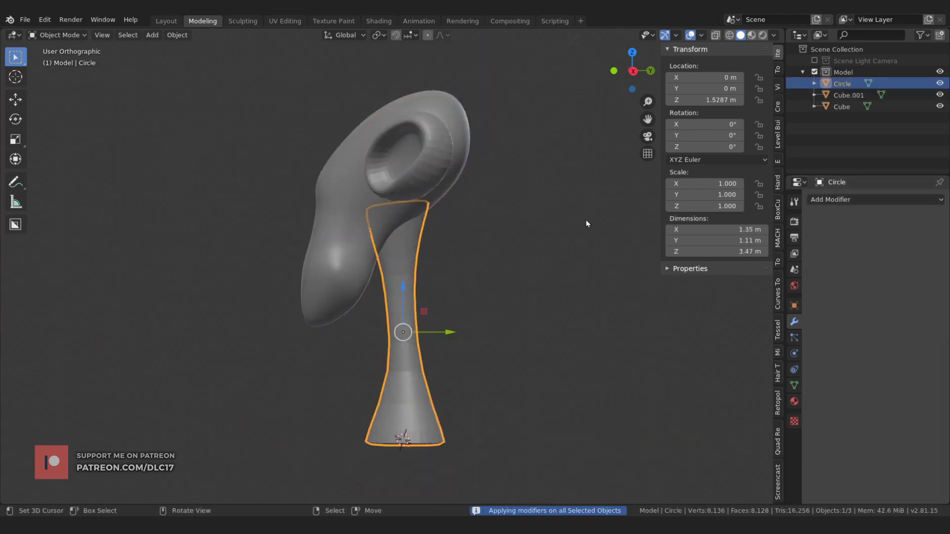
{"action": "left_click", "coordinate": [435, 149]}
- Add a new 2 m cube and position it over the neck in wireframe side view
{"action": "key", "text": "F3"}
{"action": "key", "text": "Return"}
{"action": "key", "text": "KP_3"}
{"action": "key", "text": "shift+z"}
{"action": "left_click_drag", "start_coordinate": [386, 290], "coordinate": [336, 328]}
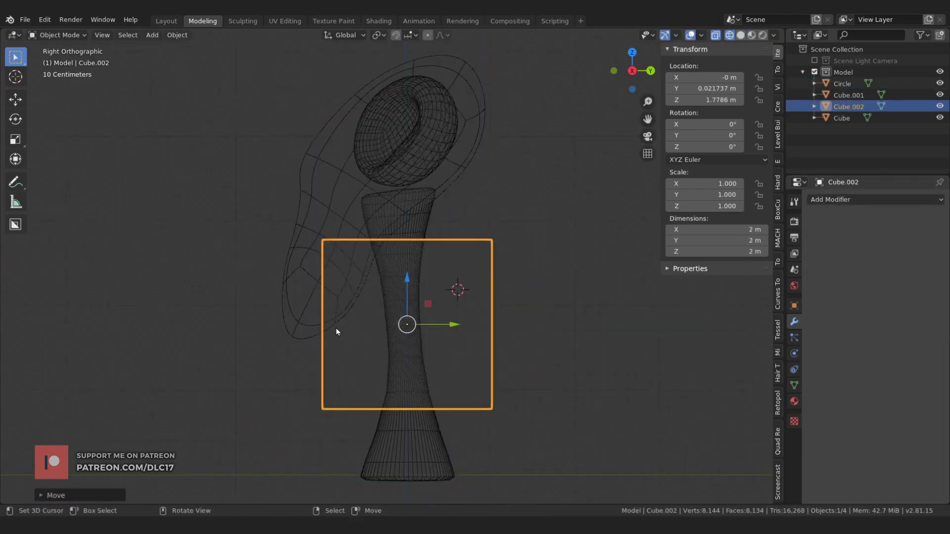
{"action": "key", "text": "Tab"}
{"action": "left_click", "coordinate": [322, 239]}
- Drag the cube's lower-right corner up and right to shape a wedge cutter
{"action": "key", "text": "g"}
{"action": "left_click", "coordinate": [274, 304]}
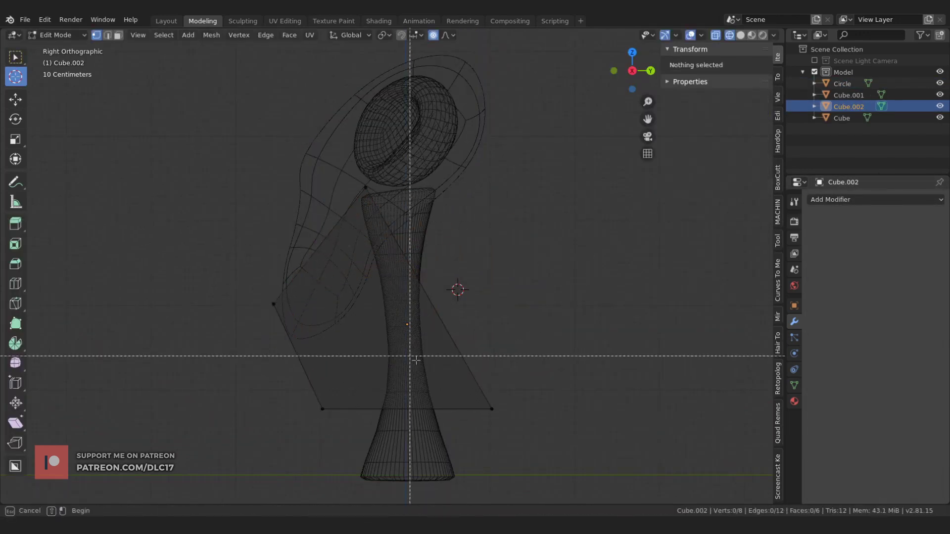
{"action": "left_click_drag", "start_coordinate": [417, 360], "coordinate": [500, 418]}
{"action": "key", "text": "g"}
{"action": "left_click", "coordinate": [587, 346]}
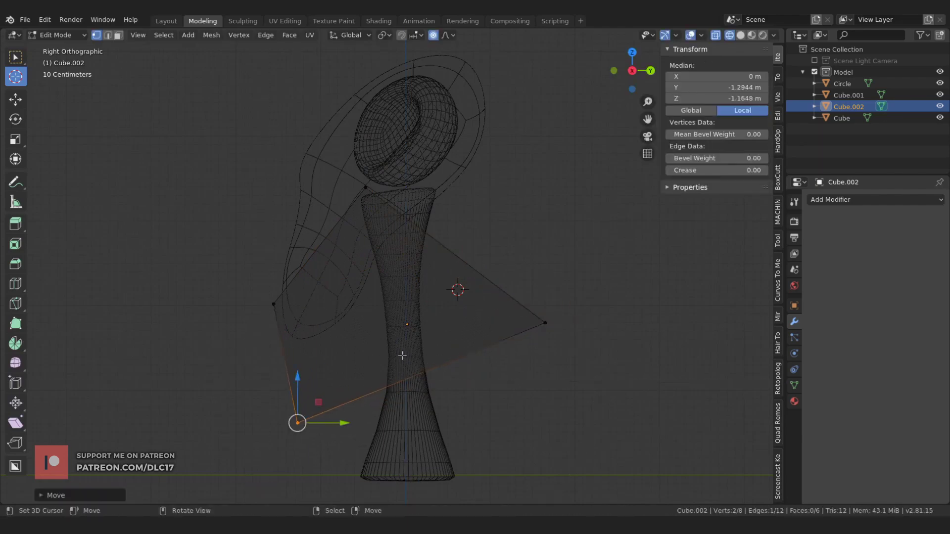
{"action": "key", "text": "Tab"}
{"action": "key", "text": "shift+z"}
{"action": "middle_click_drag", "start_coordinate": [317, 347], "coordinate": [357, 338]}
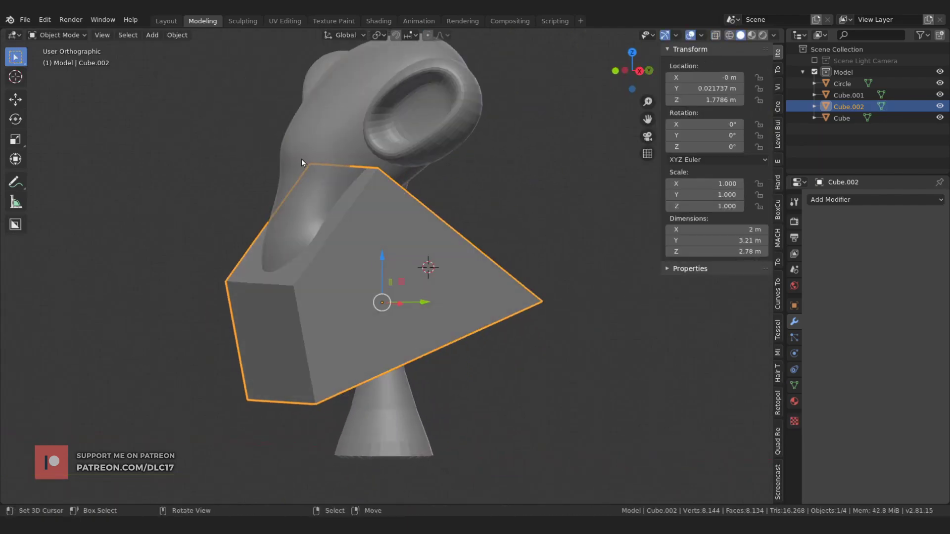
- Duplicate the head, cut it with the wedge via Boolean difference, and apply
{"action": "left_click", "coordinate": [331, 141]}
{"action": "key", "text": "shift+d"}
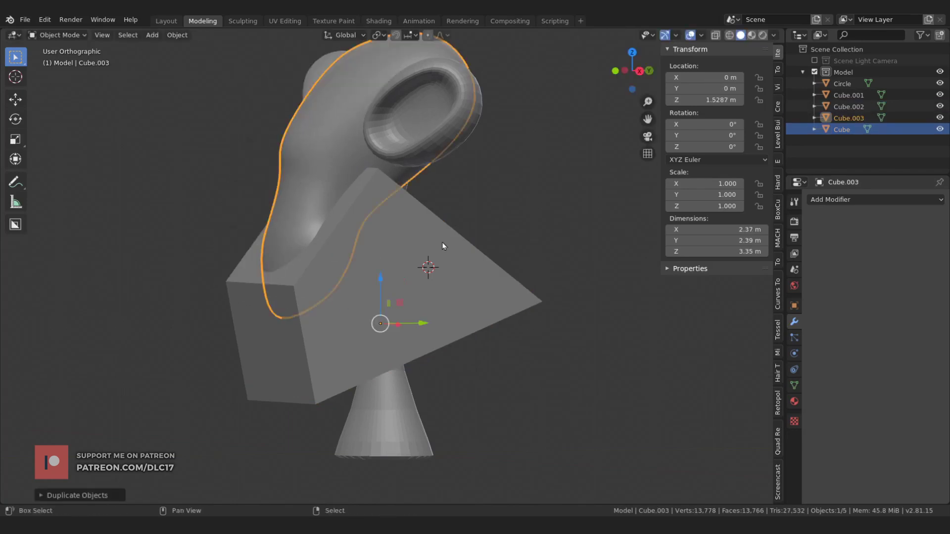
{"action": "key", "text": "ctrl+minus"}
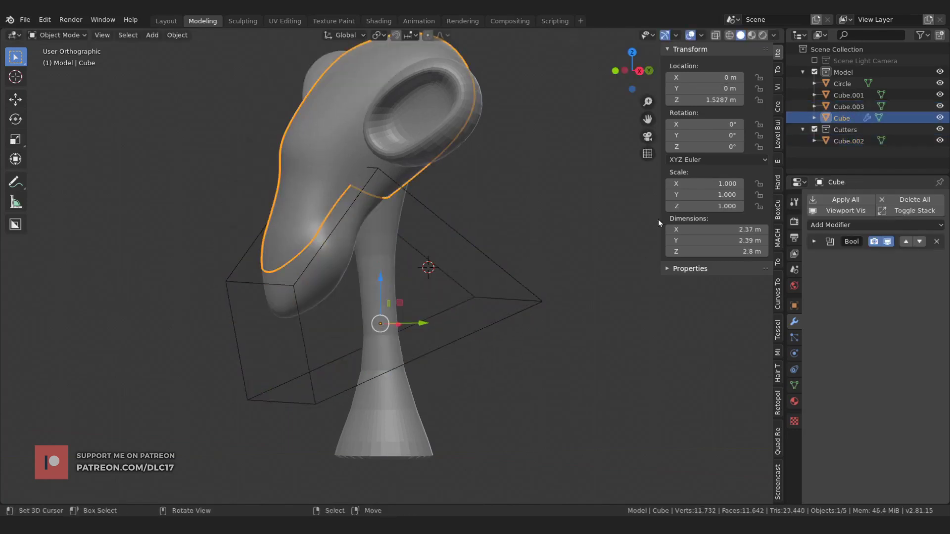
{"action": "left_click", "coordinate": [846, 200]}
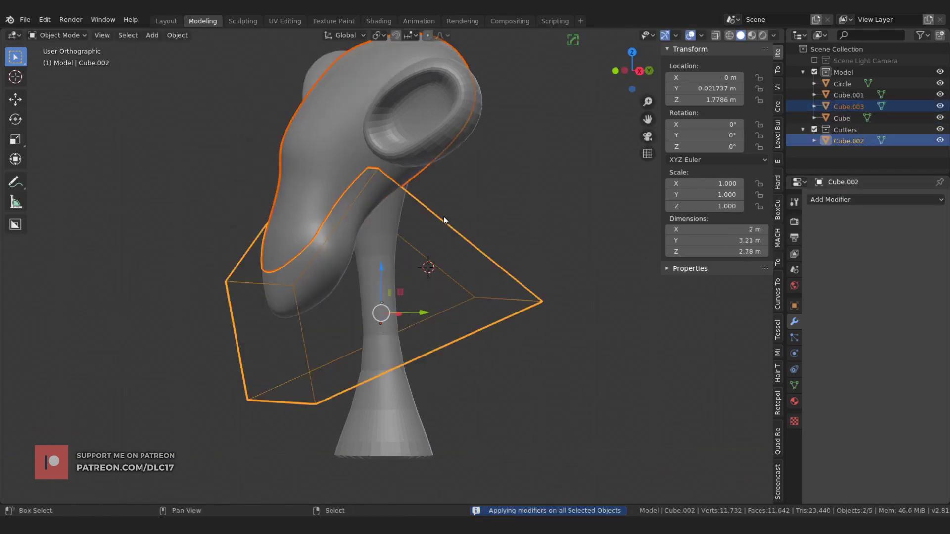
- Cut the head copy out of the wedge with an applied Boolean Difference and review its display settings
{"action": "key", "text": "ctrl+minus"}
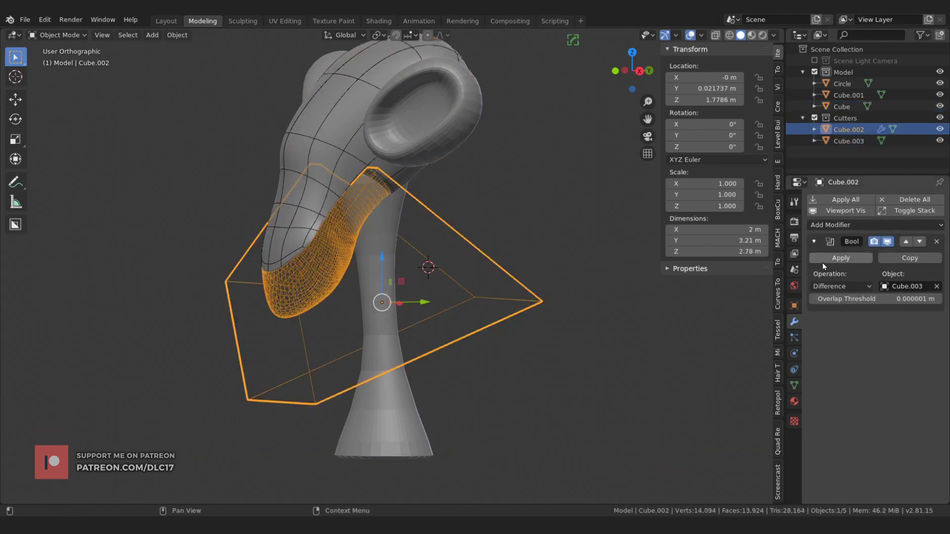
{"action": "left_click", "coordinate": [845, 200]}
{"action": "left_click", "coordinate": [793, 385]}
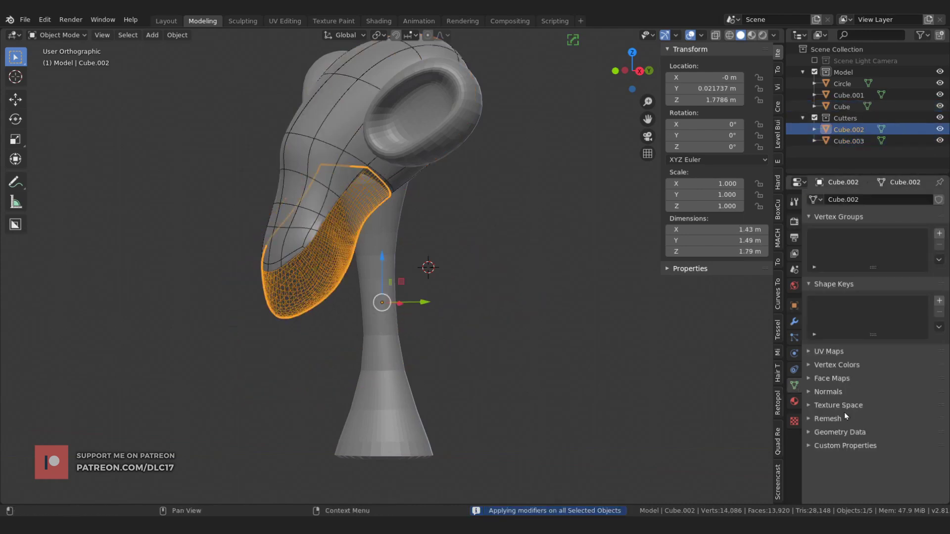
{"action": "left_click", "coordinate": [794, 305]}
{"action": "left_click", "coordinate": [829, 393]}
{"action": "scroll", "coordinate": [908, 344], "scroll_direction": "down", "scroll_amount": 3}
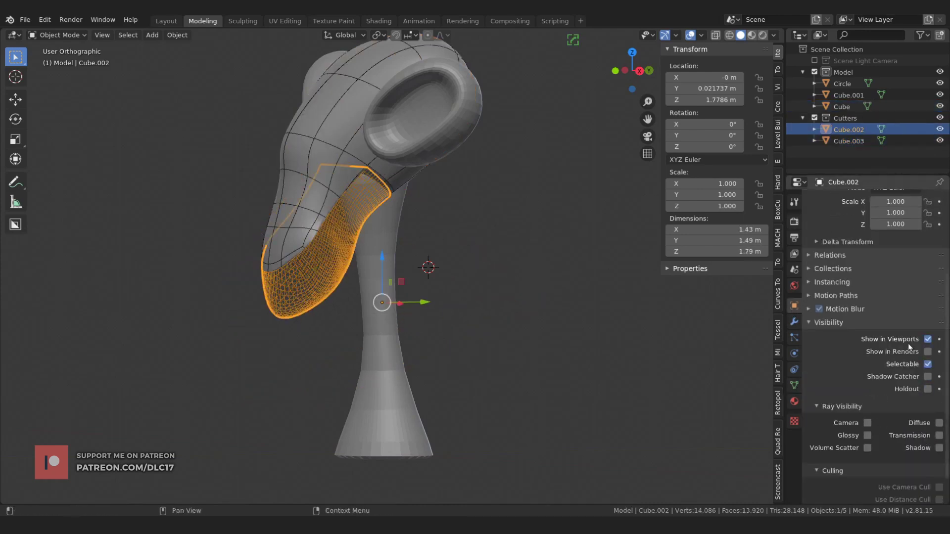
{"action": "scroll", "coordinate": [836, 373], "scroll_direction": "down", "scroll_amount": 2}
{"action": "left_click", "coordinate": [828, 290]}
{"action": "left_click", "coordinate": [836, 445]}
{"action": "scroll", "coordinate": [853, 417], "scroll_direction": "down", "scroll_amount": 3}
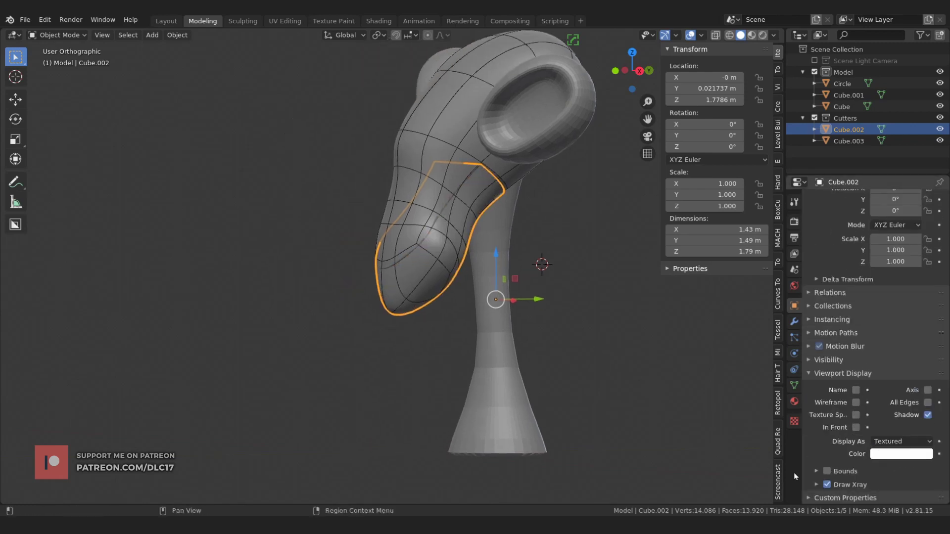
{"action": "scroll", "coordinate": [491, 351], "scroll_direction": "up", "scroll_amount": 3}
- Select the head-copy cutter, deselect everything, orbit around the head and save
{"action": "left_click", "coordinate": [428, 274]}
{"action": "key", "text": "g"}
{"action": "key", "text": "Escape"}
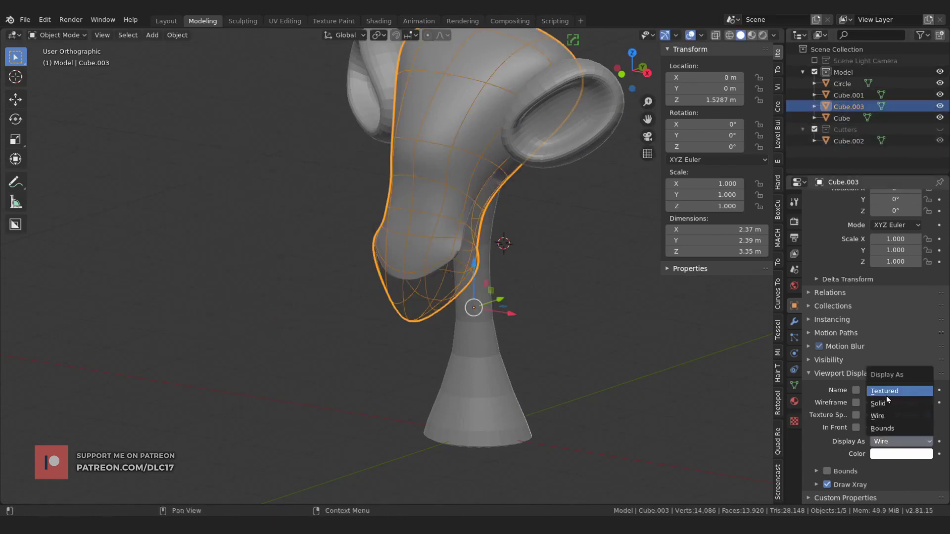
{"action": "key", "text": "alt+a"}
{"action": "mouse_move", "coordinate": [782, 267]}
{"action": "middle_mouse_down"}
{"action": "mouse_move", "coordinate": [654, 299]}
{"action": "mouse_move", "coordinate": [401, 269]}
{"action": "middle_mouse_up"}
{"action": "mouse_move", "coordinate": [396, 218]}
{"action": "middle_mouse_down"}
{"action": "mouse_move", "coordinate": [329, 287]}
{"action": "mouse_move", "coordinate": [513, 287]}
{"action": "mouse_move", "coordinate": [385, 206]}
{"action": "middle_mouse_up"}
{"action": "key", "text": "ctrl+s"}
- Apply the modifiers on Cube.001 and Circle and save creature_box_day13.blend
{"action": "left_click", "coordinate": [794, 322]}
{"action": "key", "text": "ctrl+a"}
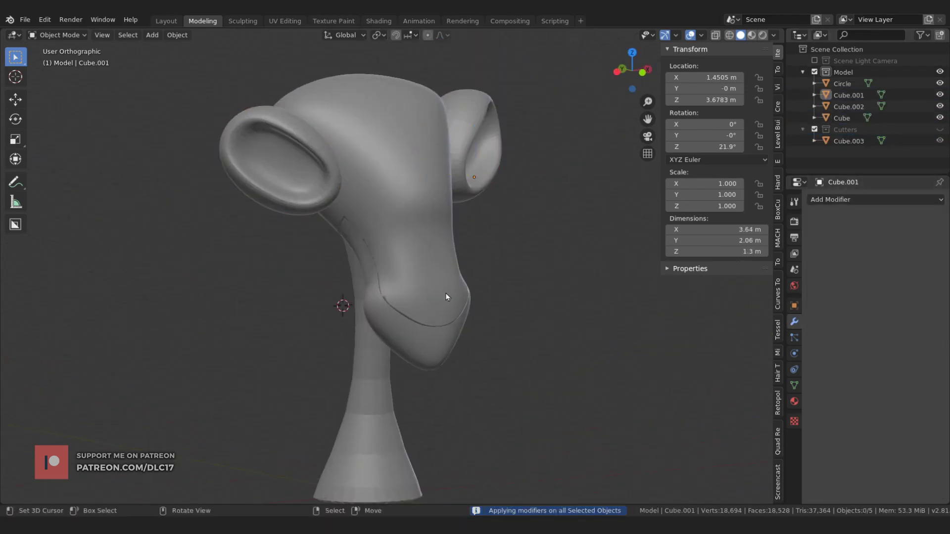
{"action": "left_click", "coordinate": [371, 396]}
{"action": "key", "text": "ctrl+a"}
{"action": "mouse_move", "coordinate": [371, 396]}
{"action": "middle_mouse_down"}
{"action": "mouse_move", "coordinate": [346, 339]}
{"action": "mouse_move", "coordinate": [382, 189]}
{"action": "middle_mouse_up"}
{"action": "key", "text": "ctrl+s"}
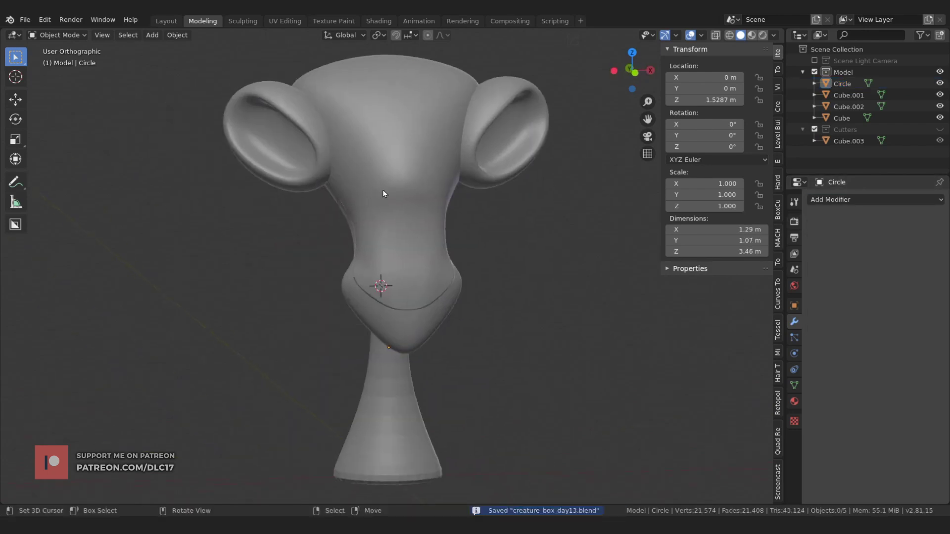
- In the Sculpting workspace, remesh the head with a smaller voxel size to 73,036 vertices
{"action": "left_click", "coordinate": [241, 21]}
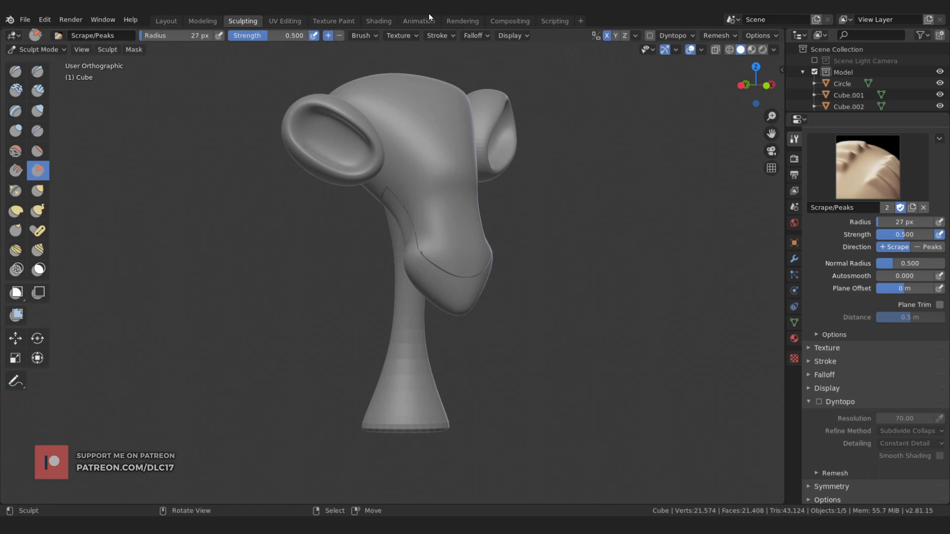
{"action": "middle_click_drag", "start_coordinate": [487, 239], "coordinate": [522, 488]}
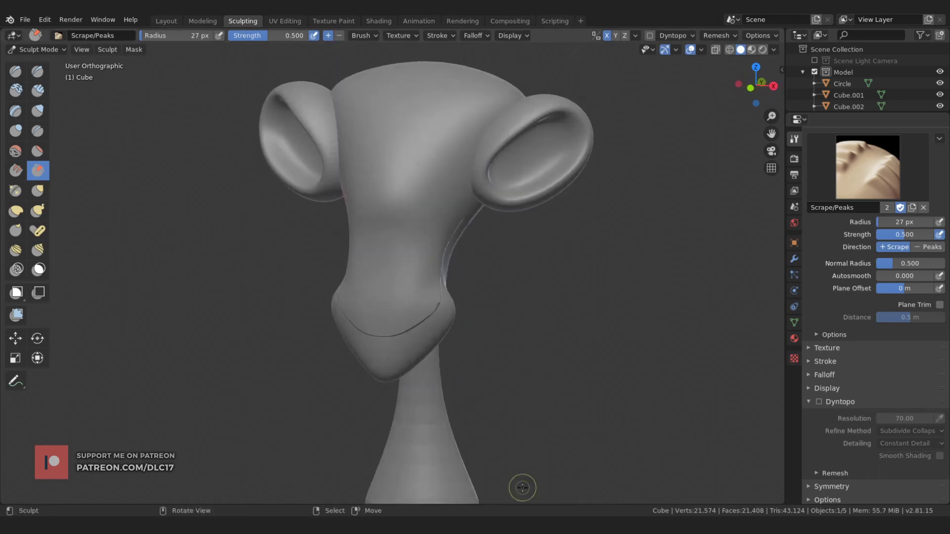
{"action": "left_click", "coordinate": [719, 35]}
{"action": "left_click", "coordinate": [737, 56]}
{"action": "middle_click_drag", "start_coordinate": [720, 141], "coordinate": [445, 270]}
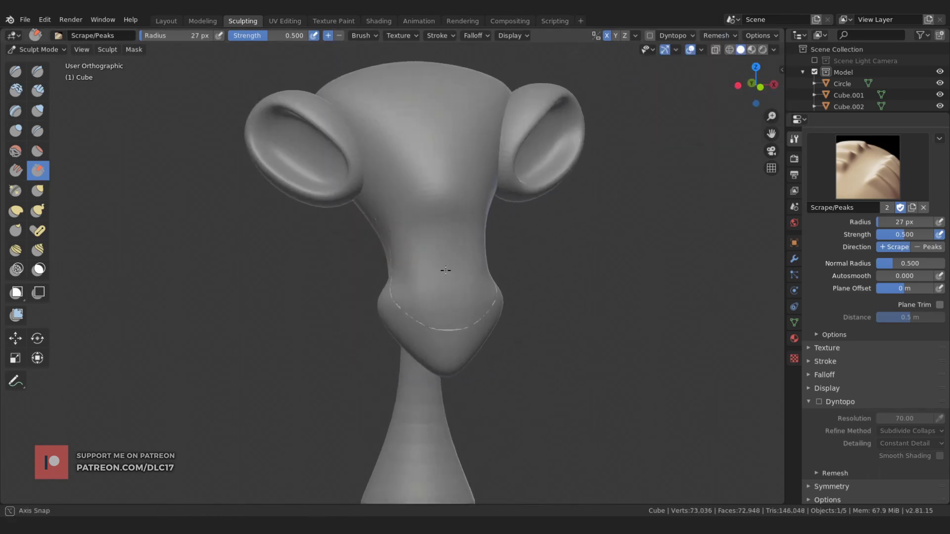
- Smooth the whole head surface with the Mesh Filter set to Smooth
{"action": "left_click", "coordinate": [22, 319]}
{"action": "left_click", "coordinate": [130, 35]}
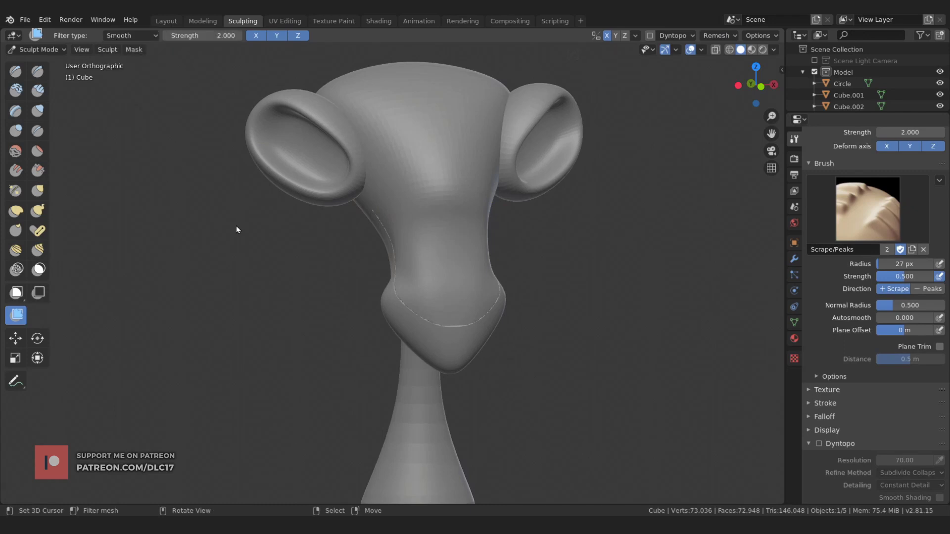
{"action": "mouse_move", "coordinate": [326, 296]}
{"action": "middle_mouse_down"}
{"action": "mouse_move", "coordinate": [360, 254]}
{"action": "mouse_move", "coordinate": [326, 295]}
{"action": "middle_mouse_up"}
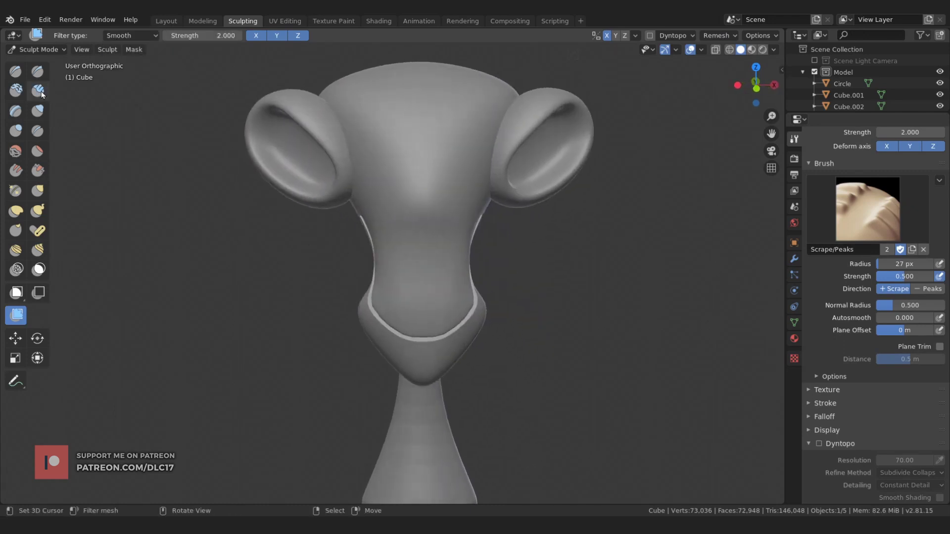
- Set Clay Strips to accumulate, then switch to a Grab brush enlarged to 127 px
{"action": "left_click", "coordinate": [37, 90]}
{"action": "left_click", "coordinate": [361, 35]}
{"action": "left_click", "coordinate": [414, 159]}
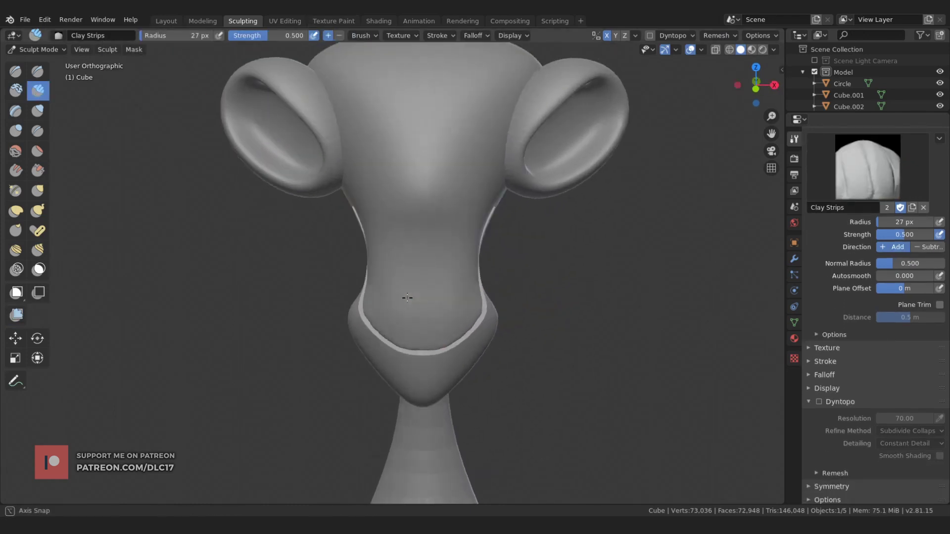
{"action": "key", "text": "g"}
{"action": "scroll", "coordinate": [399, 272], "scroll_direction": "up", "scroll_amount": 2}
{"action": "key", "text": "f"}
{"action": "left_click", "coordinate": [432, 289]}
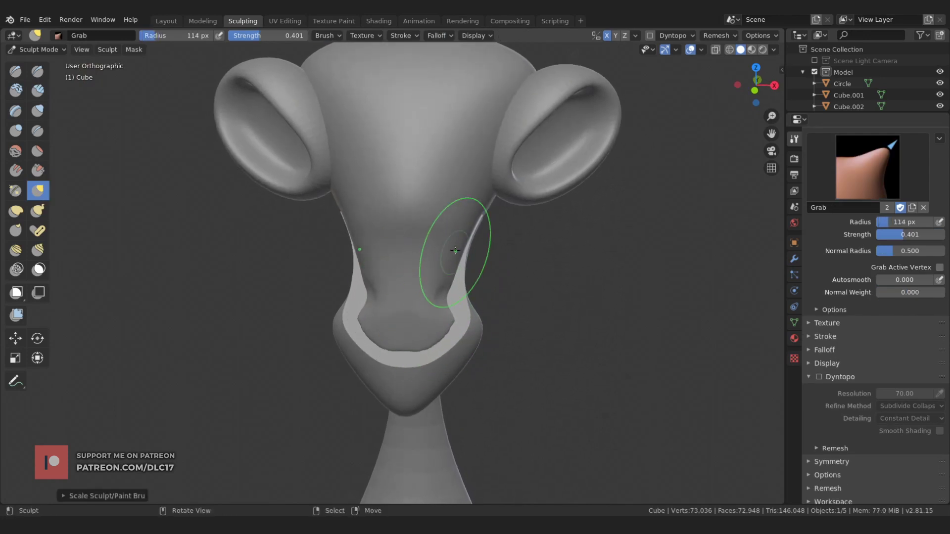
- Sculpt a mirrored ridge down the forehead with a slightly smaller Draw brush
{"action": "left_click_drag", "start_coordinate": [456, 251], "coordinate": [412, 264], "text": "alt"}
{"action": "middle_click_drag", "start_coordinate": [383, 257], "coordinate": [297, 213]}
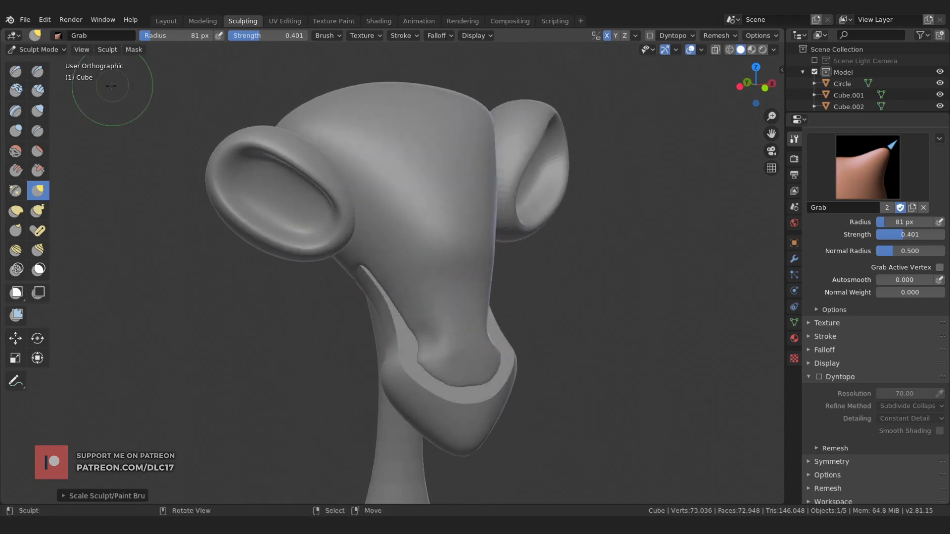
{"action": "key", "text": "shift+c"}
{"action": "key", "text": "x"}
{"action": "key", "text": "bracketleft"}
{"action": "middle_click_drag", "start_coordinate": [215, 165], "coordinate": [439, 290]}
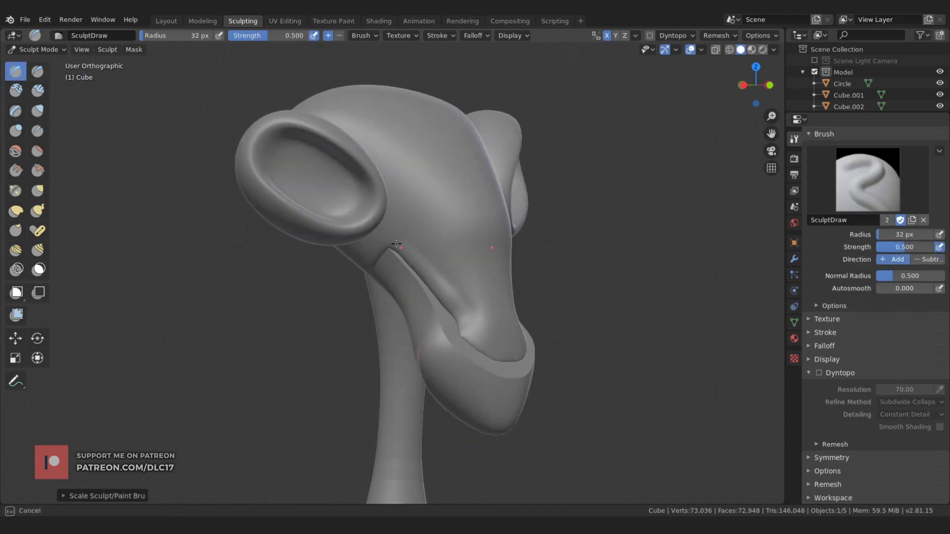
{"action": "mouse_move", "coordinate": [396, 243]}
{"action": "middle_mouse_down"}
{"action": "mouse_move", "coordinate": [425, 296]}
{"action": "mouse_move", "coordinate": [413, 290]}
{"action": "middle_mouse_up"}
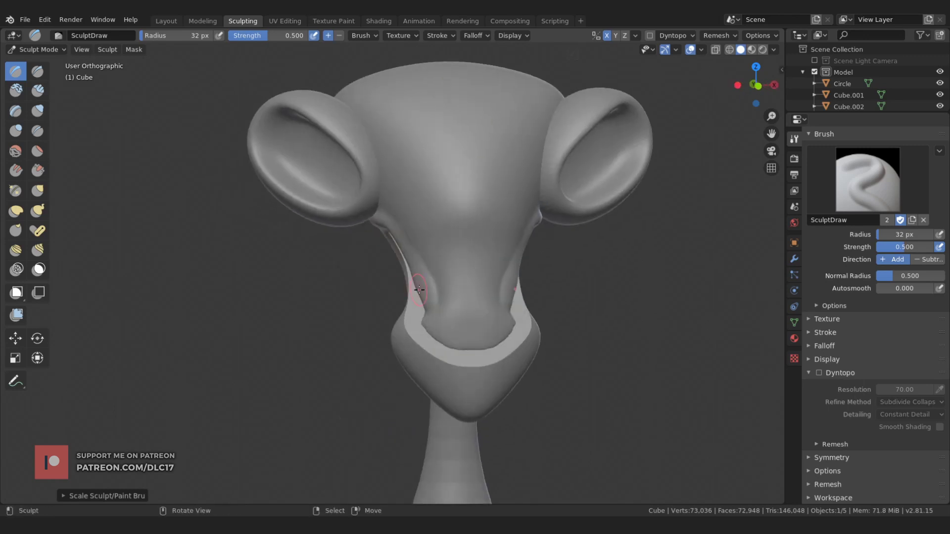
{"action": "left_click_drag", "start_coordinate": [388, 141], "coordinate": [417, 185]}
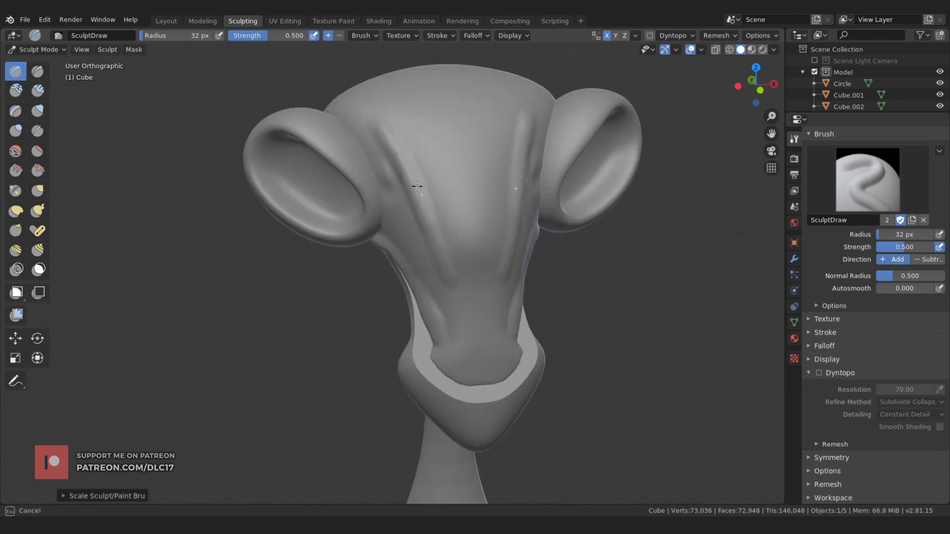
- Check the brush falloff curve presets, then sculpt creases on the head's left side
{"action": "left_click", "coordinate": [475, 35]}
{"action": "left_click", "coordinate": [472, 35]}
{"action": "left_click", "coordinate": [473, 57]}
{"action": "left_click", "coordinate": [429, 132]}
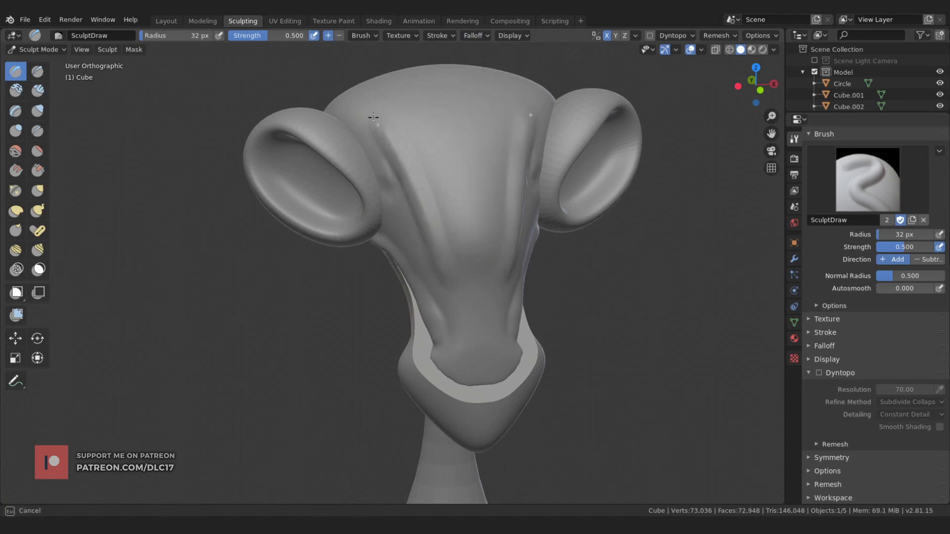
{"action": "middle_click_drag", "start_coordinate": [373, 117], "coordinate": [365, 129]}
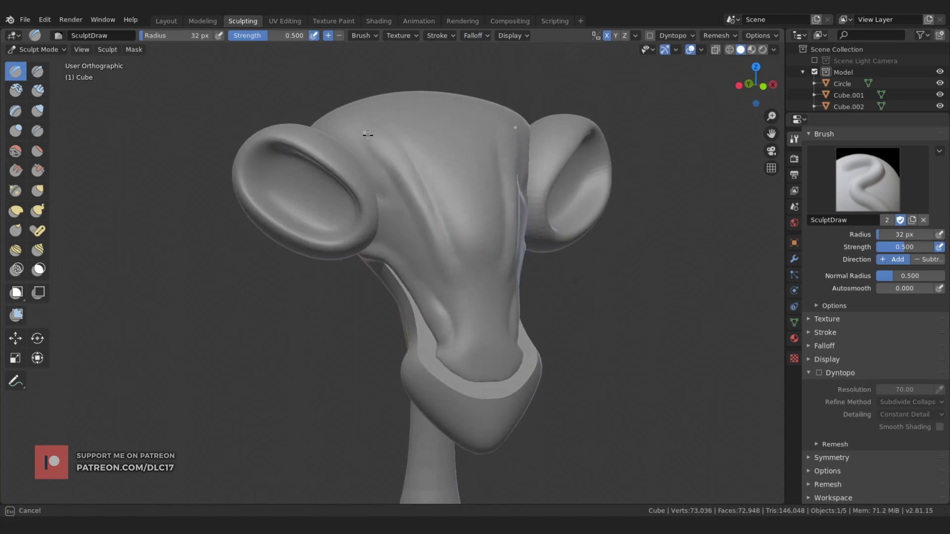
{"action": "middle_click_drag", "start_coordinate": [371, 166], "coordinate": [382, 206]}
{"action": "left_click_drag", "start_coordinate": [382, 206], "coordinate": [396, 212]}
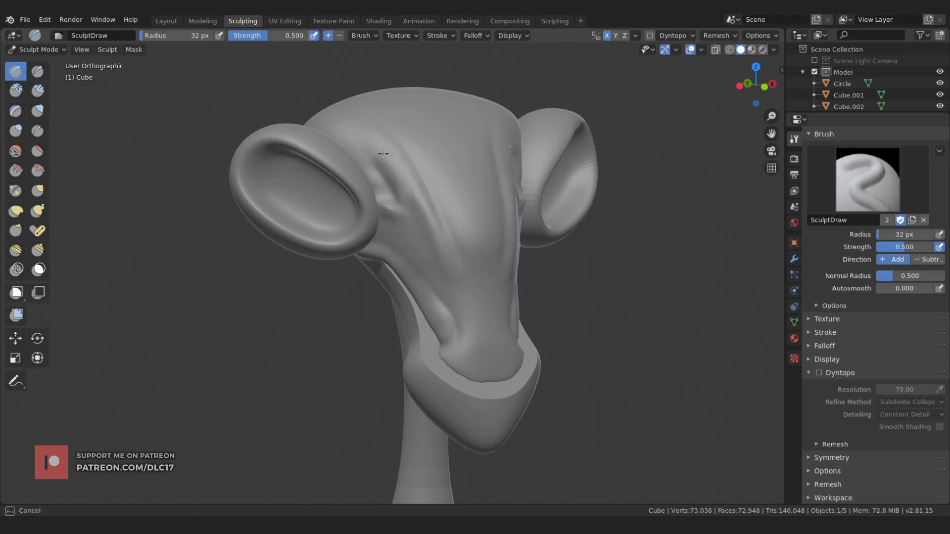
- Add small mirrored brow bumps with a 28 px Clay Strips brush
{"action": "key", "text": "c"}
{"action": "key", "text": "bracketleft"}
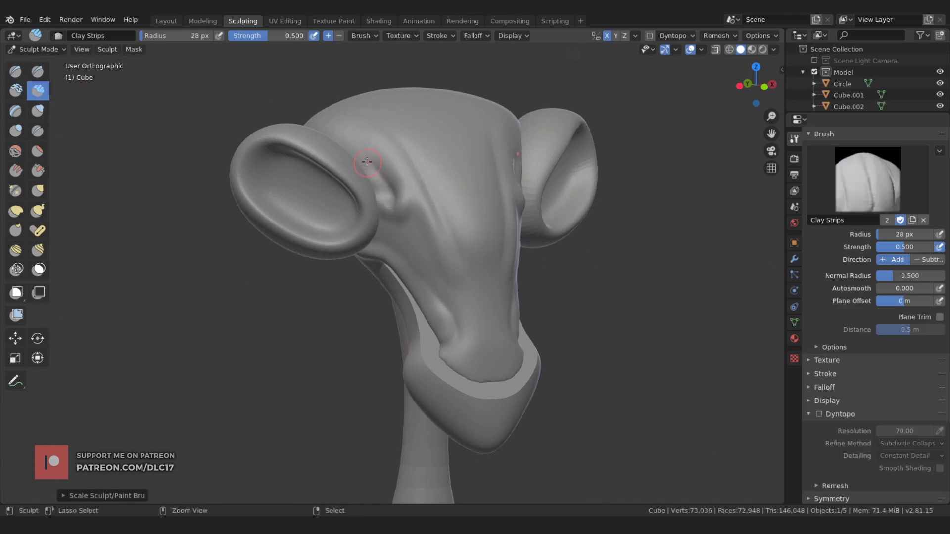
{"action": "mouse_move", "coordinate": [411, 210]}
{"action": "left_mouse_down"}
{"action": "mouse_move", "coordinate": [387, 225]}
{"action": "mouse_move", "coordinate": [431, 283]}
{"action": "left_mouse_up"}
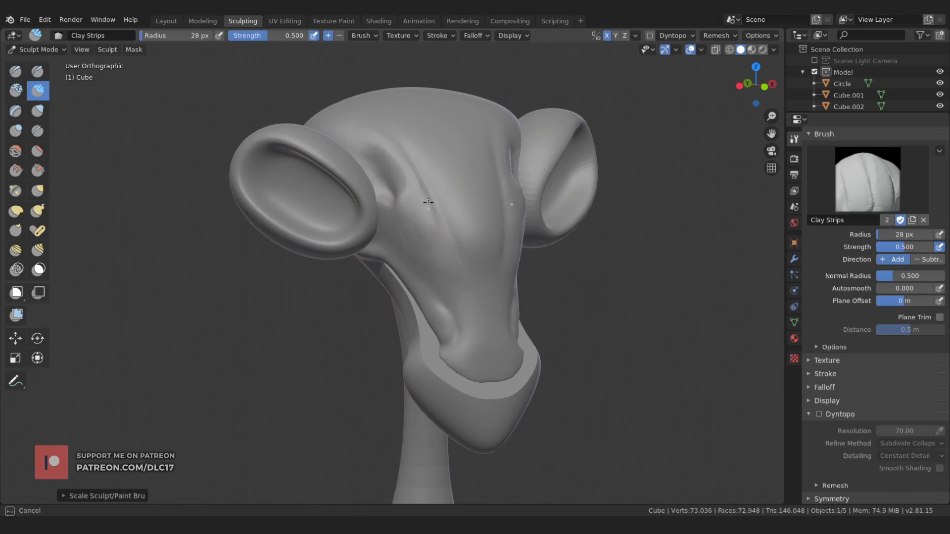
{"action": "middle_click_drag", "start_coordinate": [428, 202], "coordinate": [421, 289]}
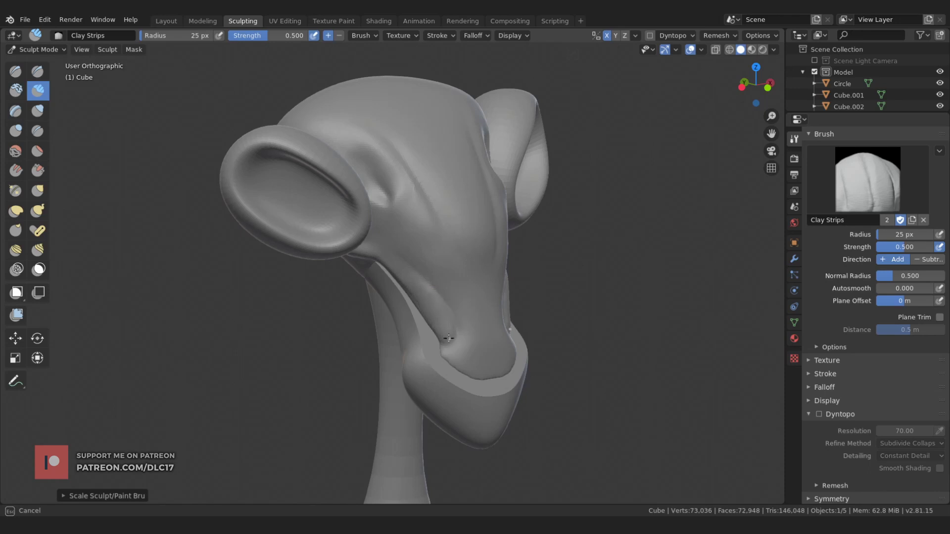
{"action": "mouse_move", "coordinate": [448, 338]}
{"action": "middle_mouse_down"}
{"action": "mouse_move", "coordinate": [394, 275]}
{"action": "mouse_move", "coordinate": [405, 277]}
{"action": "middle_mouse_up"}
- Join the body Cube into the ear object Cube.001 with an applied Bool Tool union
{"action": "left_click", "coordinate": [160, 21]}
{"action": "scroll", "coordinate": [196, 257], "scroll_direction": "up", "scroll_amount": 5}
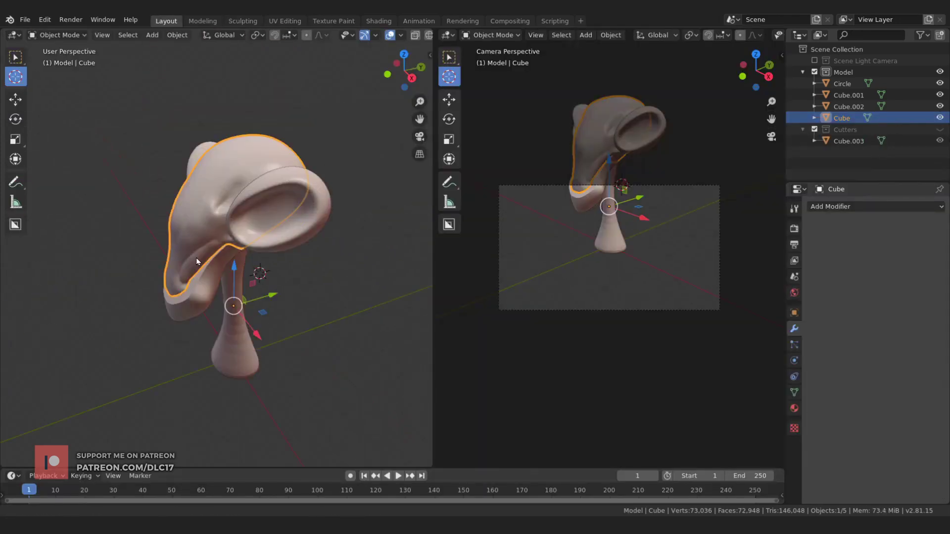
{"action": "left_click", "coordinate": [276, 196], "text": "shift"}
{"action": "key", "text": "ctrl+KP_Add"}
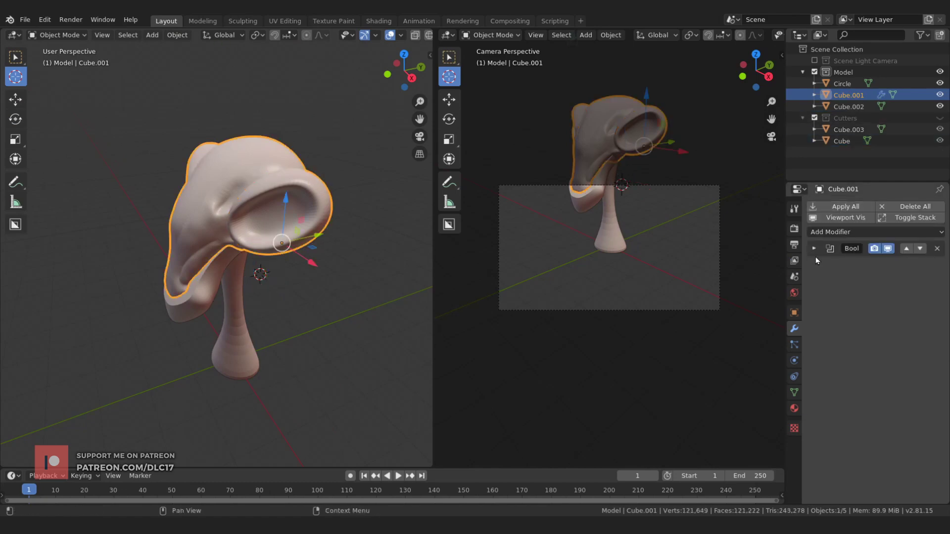
{"action": "left_click", "coordinate": [815, 256]}
- Try remeshing the merged mesh in Sculpting, then undo the blocky result
{"action": "left_click", "coordinate": [249, 20]}
{"action": "left_click", "coordinate": [720, 35]}
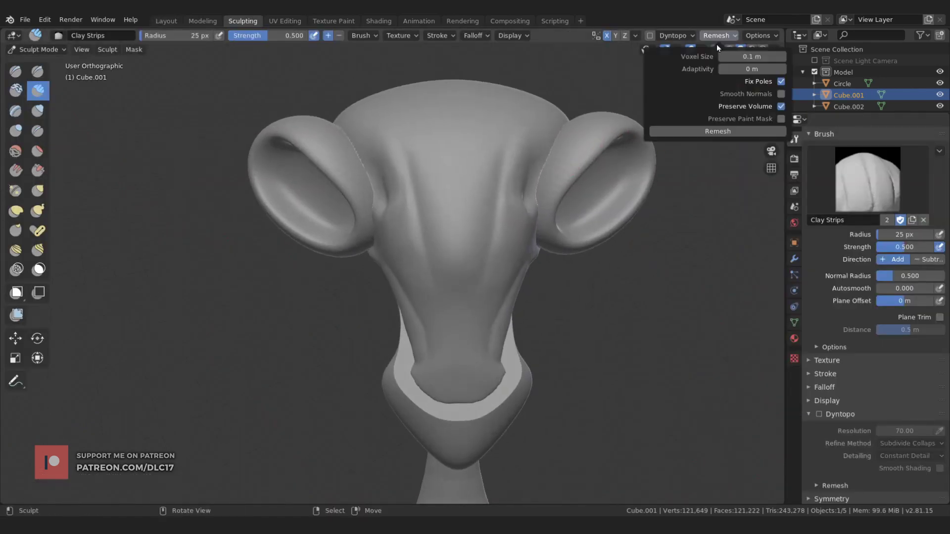
{"action": "left_click", "coordinate": [718, 134]}
{"action": "key", "text": "ctrl+z"}
- Apply the merged object's transforms and check its scale in the side panel
{"action": "left_click", "coordinate": [166, 21]}
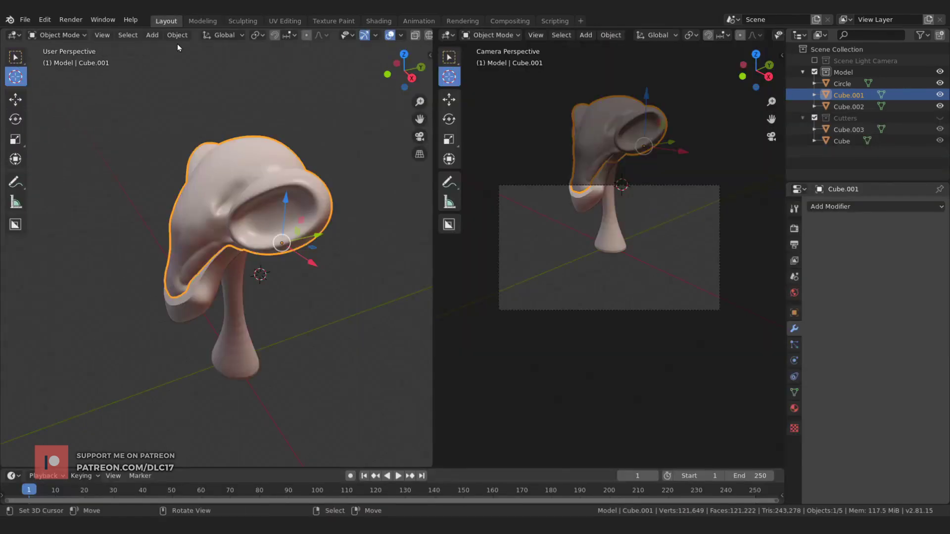
{"action": "key", "text": "n"}
{"action": "left_click", "coordinate": [425, 53]}
{"action": "key", "text": "ctrl+a"}
{"action": "left_click", "coordinate": [242, 234]}
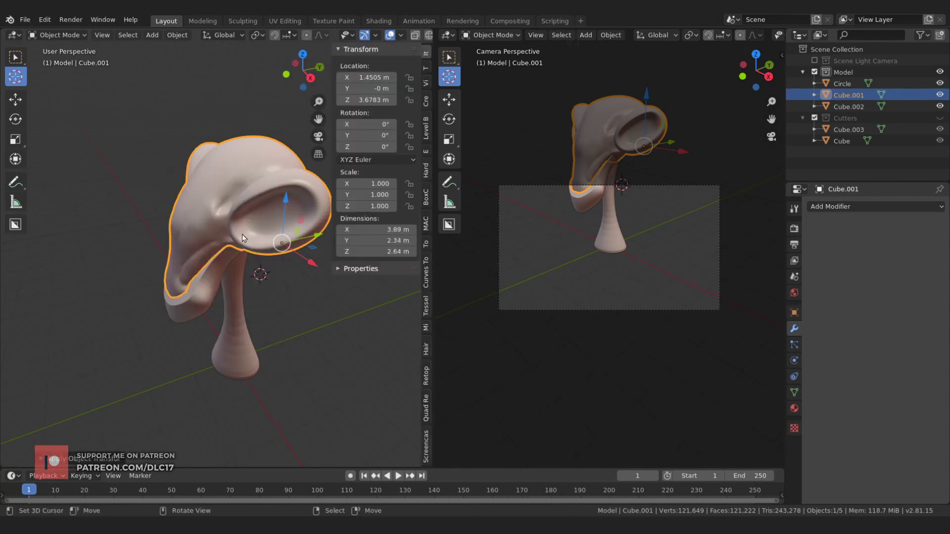
{"action": "key", "text": "n"}
{"action": "left_click", "coordinate": [243, 22]}
{"action": "left_click", "coordinate": [718, 35]}
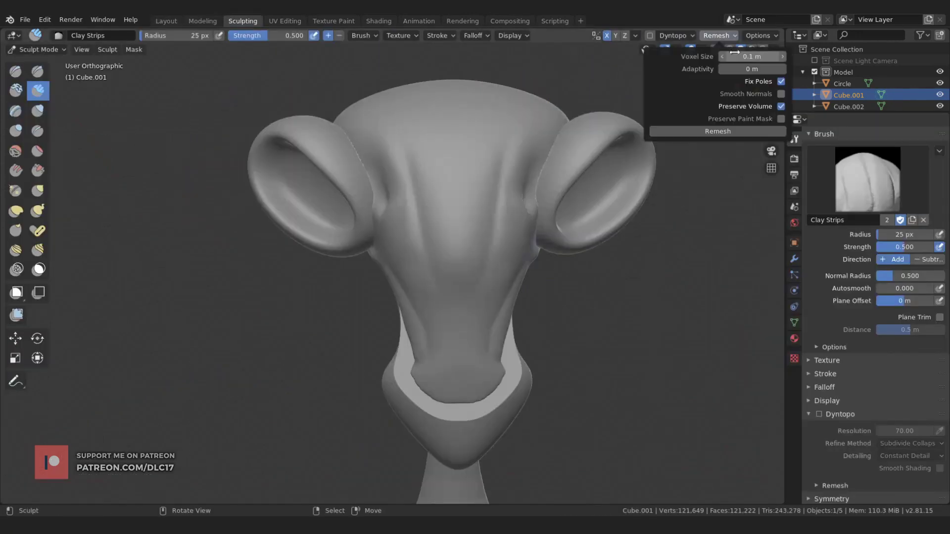
- Remesh the head at a lower voxel size to 357,135 vertices
{"action": "key", "text": "ctrl+r"}
{"action": "middle_click_drag", "start_coordinate": [364, 165], "coordinate": [382, 195]}
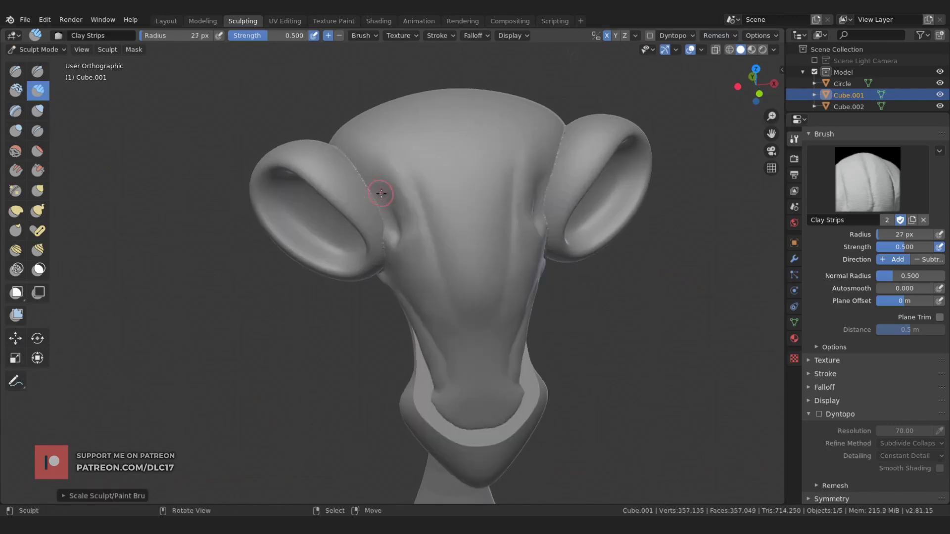
{"action": "key", "text": "f"}
{"action": "left_click", "coordinate": [355, 185]}
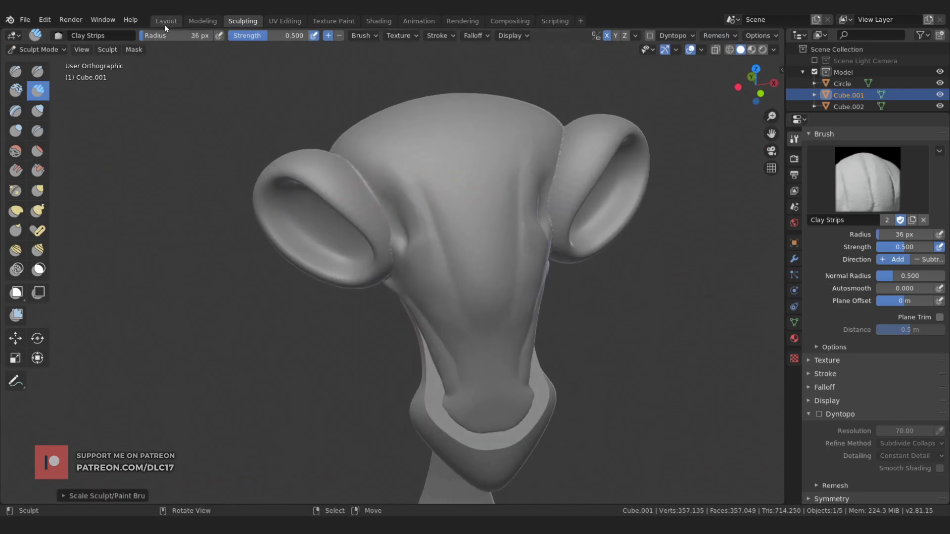
- Apply all transforms to the head and pick the whole-mesh smoothing filter in Sculpting
{"action": "left_click", "coordinate": [166, 22]}
{"action": "key", "text": "ctrl+a"}
{"action": "left_click", "coordinate": [155, 181]}
{"action": "left_click", "coordinate": [242, 21]}
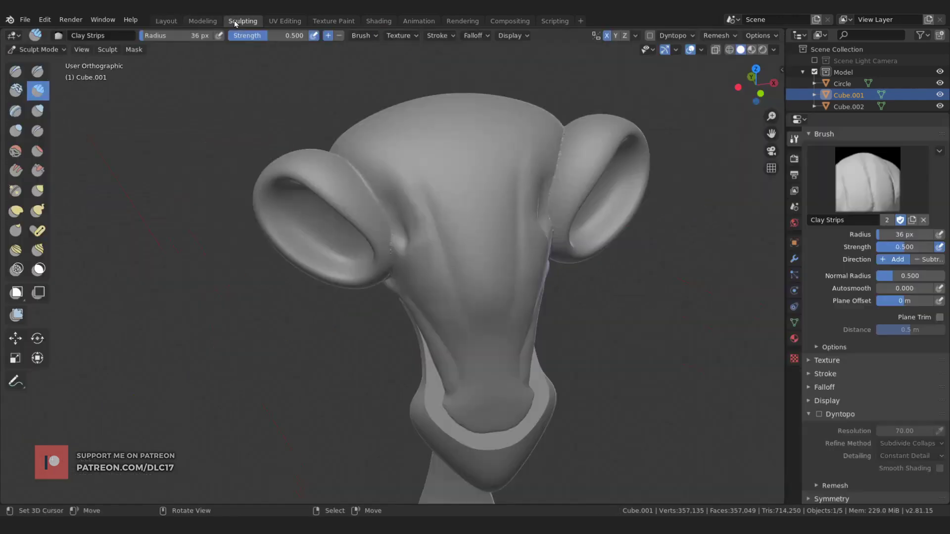
{"action": "left_click", "coordinate": [16, 315]}
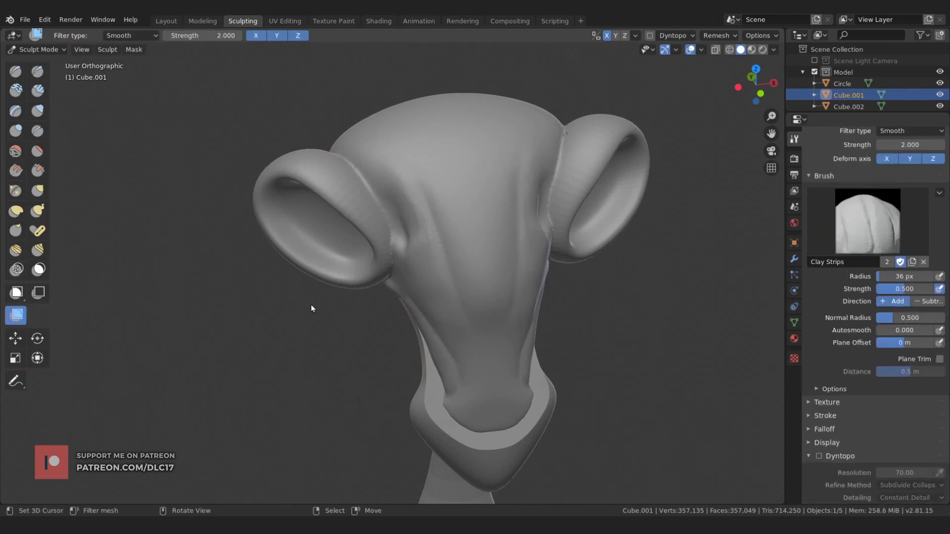
- Switch to a smaller Clay Strips brush and review its falloff and extra settings
{"action": "middle_click_drag", "start_coordinate": [311, 307], "coordinate": [307, 330]}
{"action": "left_click", "coordinate": [15, 71]}
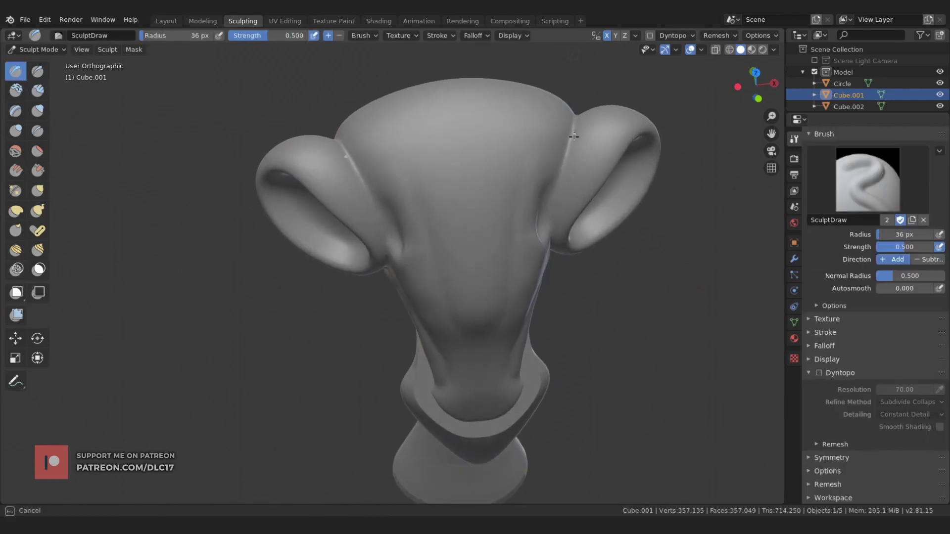
{"action": "mouse_move", "coordinate": [574, 137]}
{"action": "middle_mouse_down"}
{"action": "mouse_move", "coordinate": [512, 176]}
{"action": "mouse_move", "coordinate": [361, 233]}
{"action": "mouse_move", "coordinate": [413, 250]}
{"action": "middle_mouse_up"}
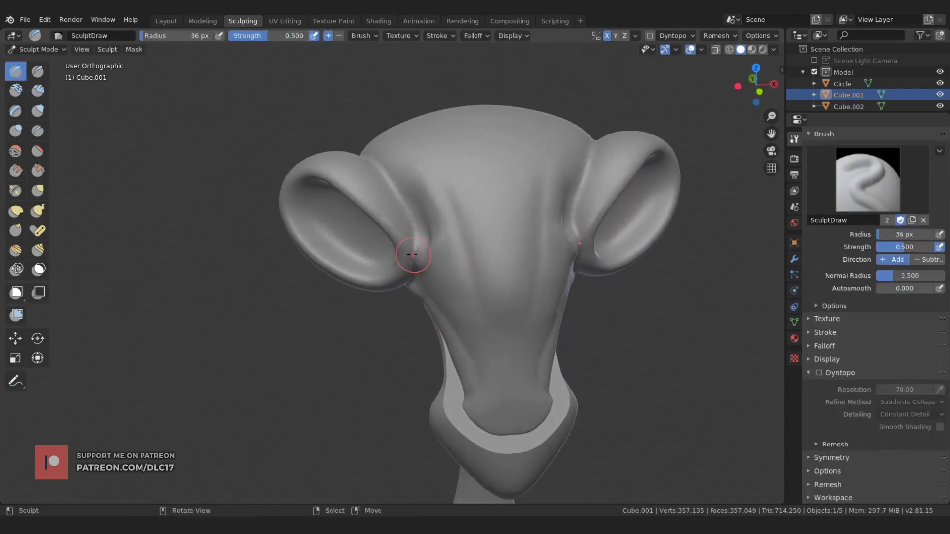
{"action": "key", "text": "c"}
{"action": "key", "text": "bracketleft"}
{"action": "left_click", "coordinate": [474, 35]}
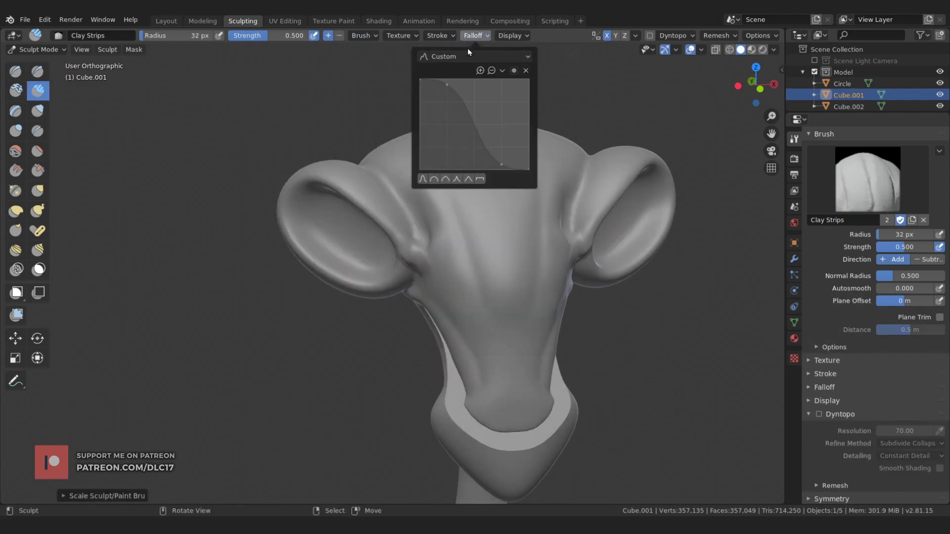
{"action": "mouse_move", "coordinate": [406, 244]}
{"action": "middle_mouse_down"}
{"action": "mouse_move", "coordinate": [395, 268]}
{"action": "mouse_move", "coordinate": [362, 288]}
{"action": "middle_mouse_up"}
{"action": "key", "text": "bracketleft"}
{"action": "key", "text": "bracketleft"}
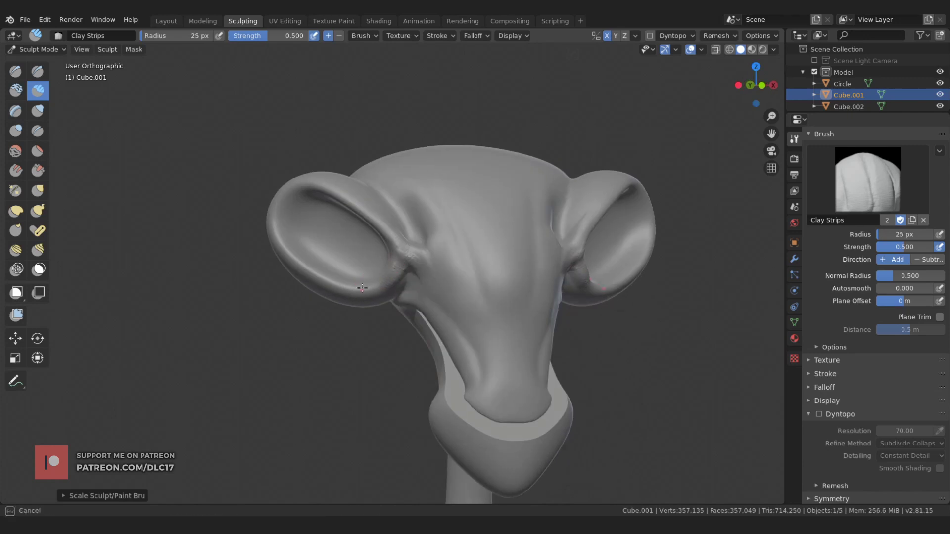
{"action": "left_click", "coordinate": [368, 34]}
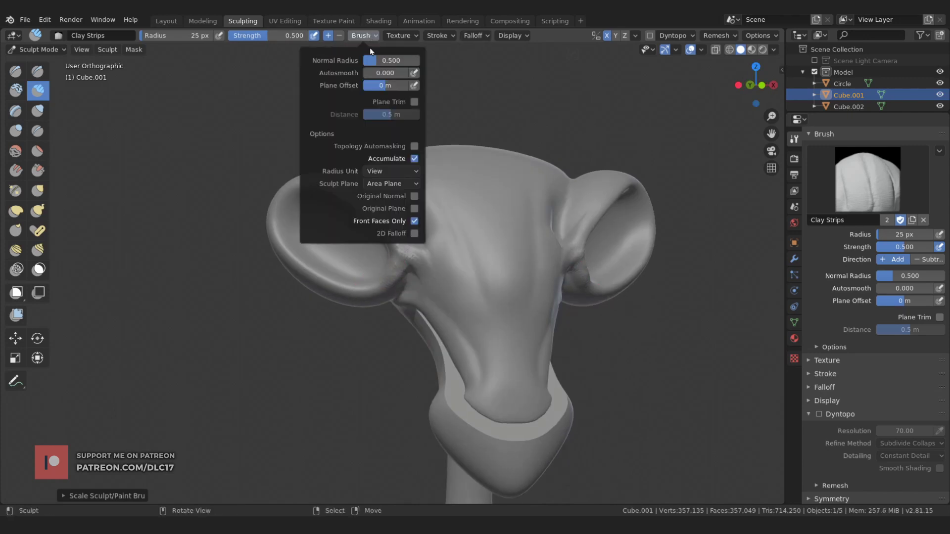
- Build clay ridges along the ear-to-head creases and mirrored down the face
{"action": "left_click_drag", "start_coordinate": [398, 267], "coordinate": [402, 263]}
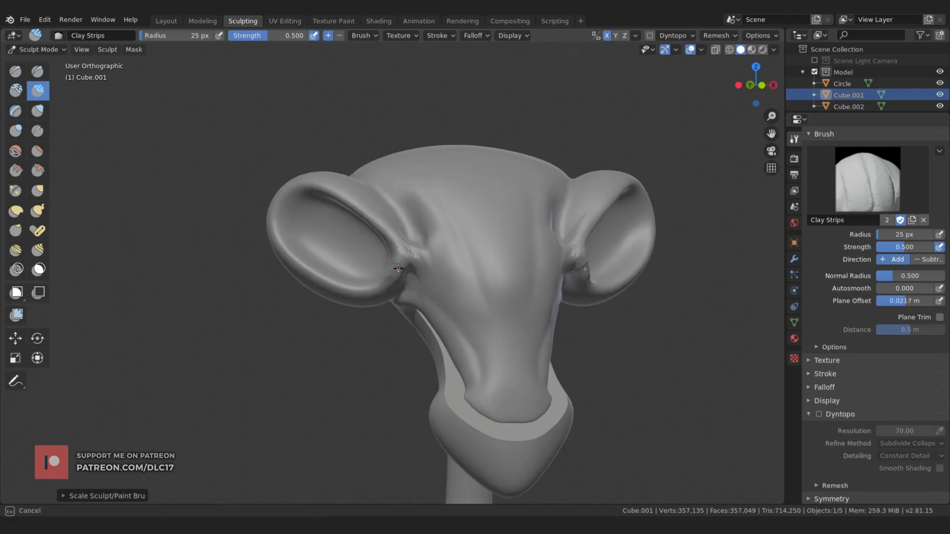
{"action": "middle_click_drag", "start_coordinate": [387, 285], "coordinate": [440, 288]}
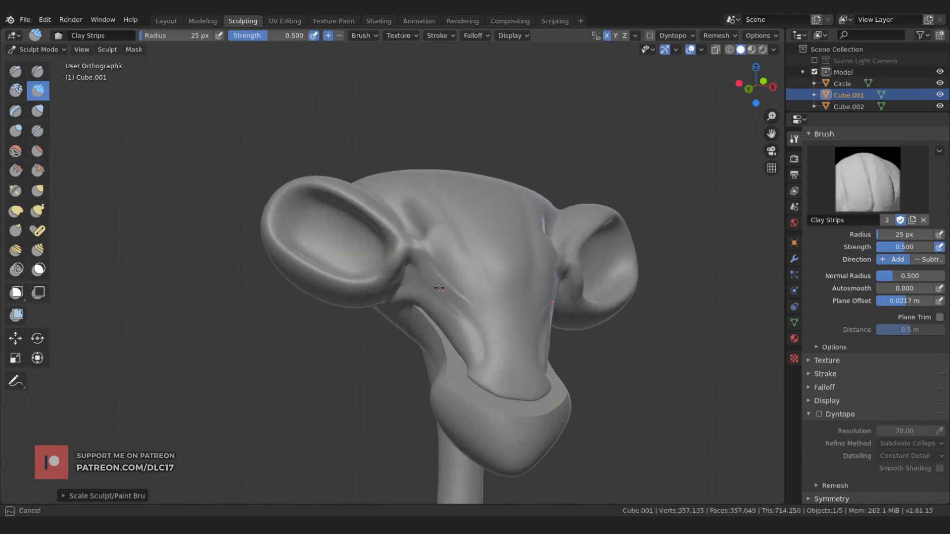
{"action": "left_click_drag", "start_coordinate": [426, 276], "coordinate": [437, 282]}
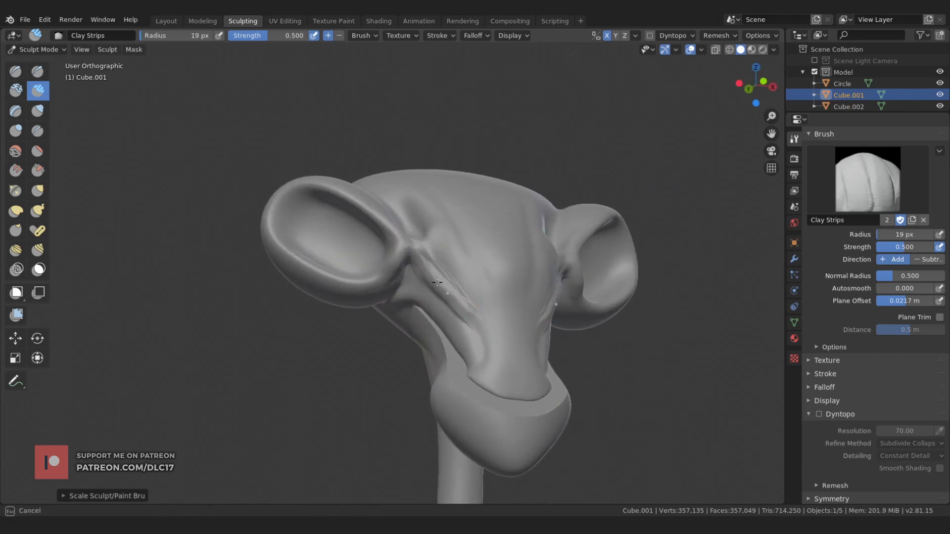
{"action": "mouse_move", "coordinate": [482, 324]}
{"action": "middle_mouse_down"}
{"action": "mouse_move", "coordinate": [424, 272]}
{"action": "mouse_move", "coordinate": [483, 313]}
{"action": "middle_mouse_up"}
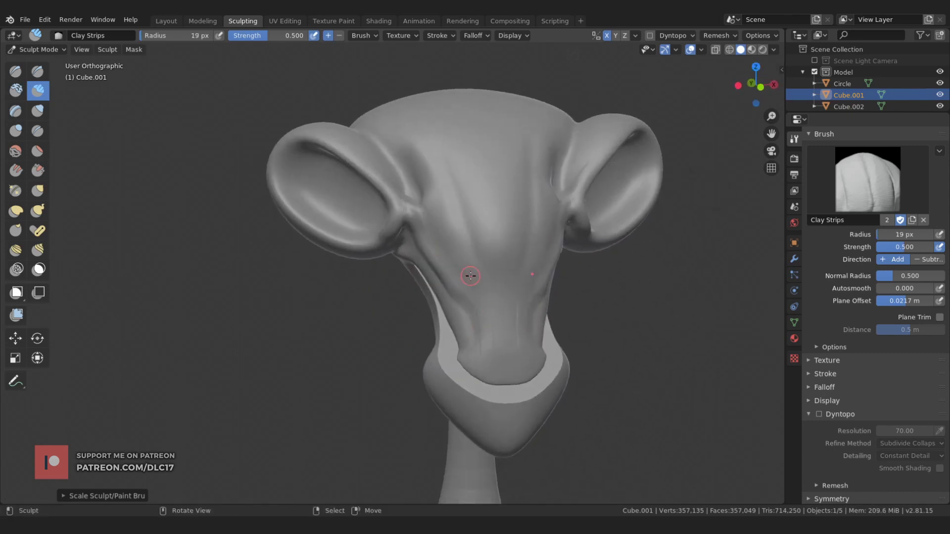
{"action": "left_click_drag", "start_coordinate": [455, 260], "coordinate": [477, 295]}
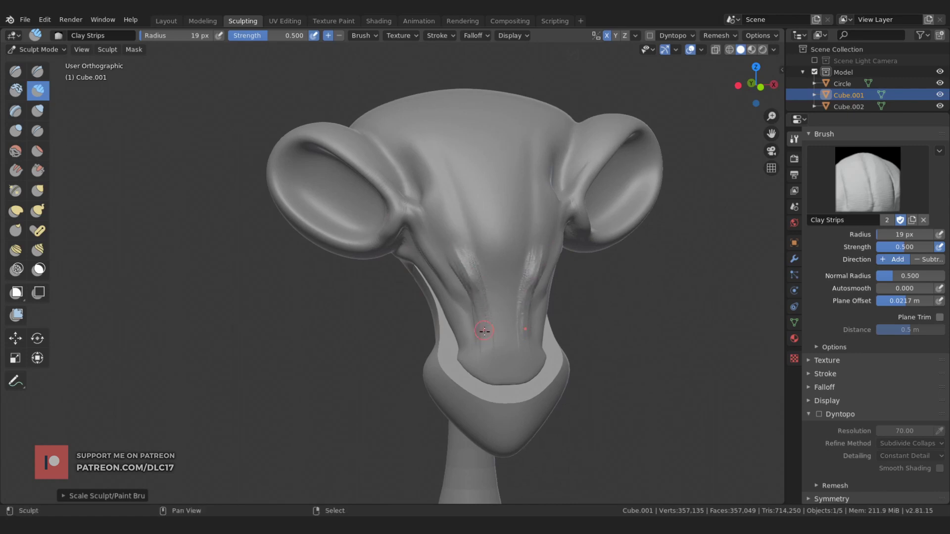
- Try the Clay and Inflate/Deflate brushes on the facial ridges
{"action": "key", "text": "c"}
{"action": "left_click", "coordinate": [468, 36]}
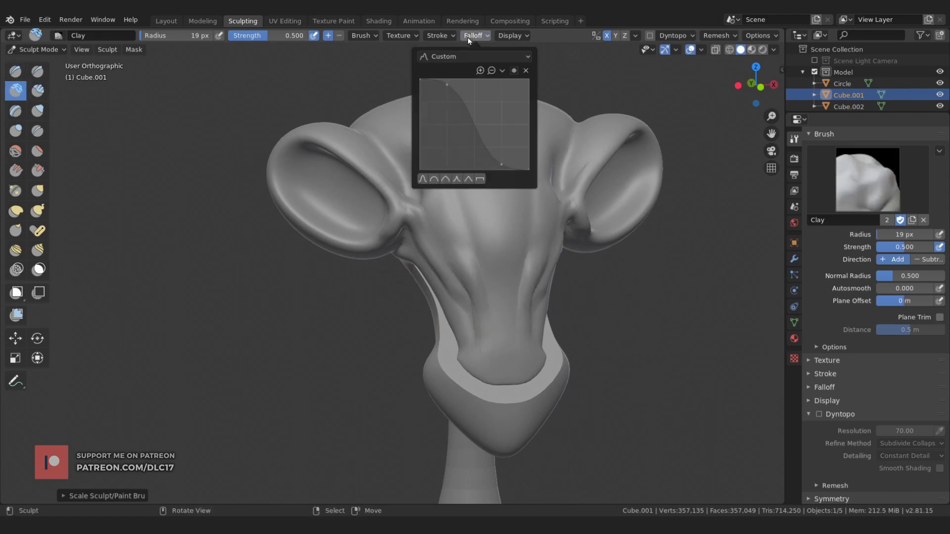
{"action": "mouse_move", "coordinate": [463, 261]}
{"action": "middle_mouse_down"}
{"action": "mouse_move", "coordinate": [435, 297]}
{"action": "mouse_move", "coordinate": [481, 328]}
{"action": "middle_mouse_up"}
{"action": "left_click", "coordinate": [473, 36]}
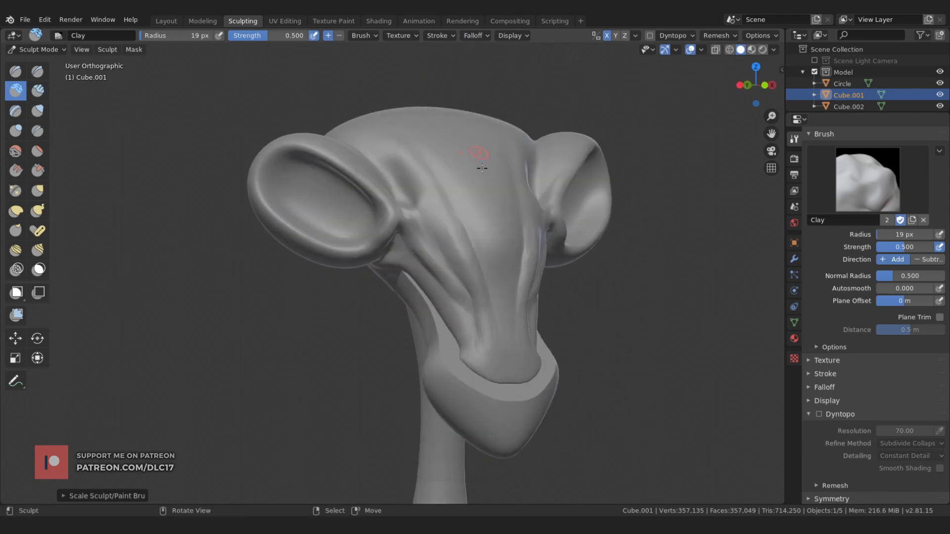
{"action": "left_click", "coordinate": [38, 110]}
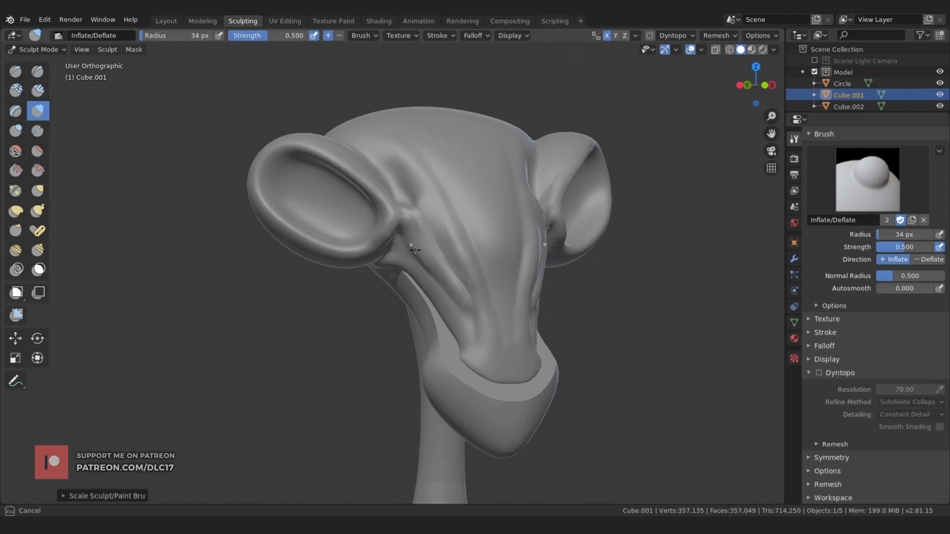
{"action": "mouse_move", "coordinate": [414, 250]}
{"action": "middle_mouse_down"}
{"action": "mouse_move", "coordinate": [378, 235]}
{"action": "mouse_move", "coordinate": [385, 208]}
{"action": "mouse_move", "coordinate": [371, 233]}
{"action": "mouse_move", "coordinate": [314, 214]}
{"action": "mouse_move", "coordinate": [378, 232]}
{"action": "mouse_move", "coordinate": [340, 223]}
{"action": "mouse_move", "coordinate": [384, 212]}
{"action": "mouse_move", "coordinate": [380, 246]}
{"action": "middle_mouse_up"}
- Adjust the Grab brush size and reshape the head with it
{"action": "key", "text": "g"}
{"action": "key", "text": "f"}
{"action": "left_click", "coordinate": [371, 213]}
{"action": "key", "text": "f"}
{"action": "left_click", "coordinate": [370, 218]}
- Scrape the ear rim's lower edge with the Scrape/Peaks brush at strength 1.000
{"action": "key", "text": "shift+t"}
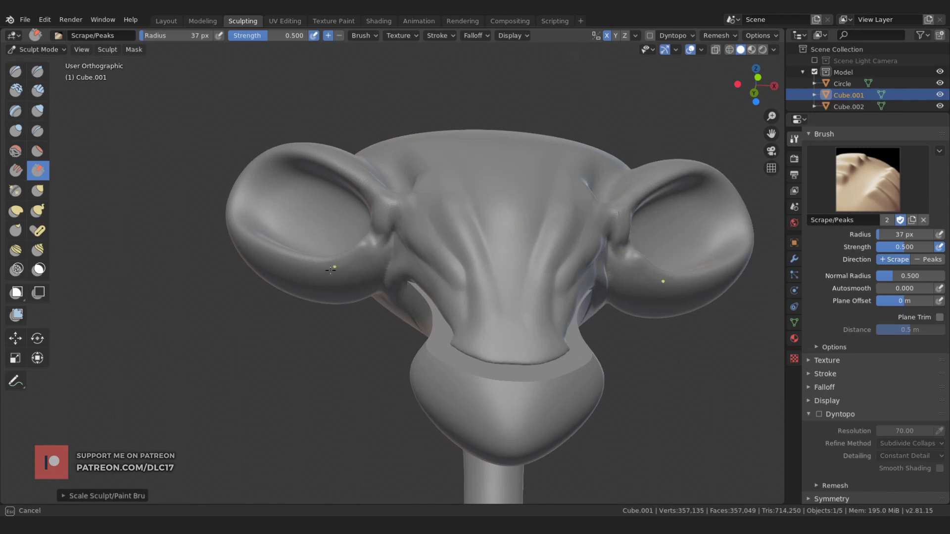
{"action": "mouse_move", "coordinate": [291, 261]}
{"action": "middle_mouse_down"}
{"action": "mouse_move", "coordinate": [332, 271]}
{"action": "mouse_move", "coordinate": [377, 188]}
{"action": "mouse_move", "coordinate": [355, 154]}
{"action": "mouse_move", "coordinate": [300, 130]}
{"action": "middle_mouse_up"}
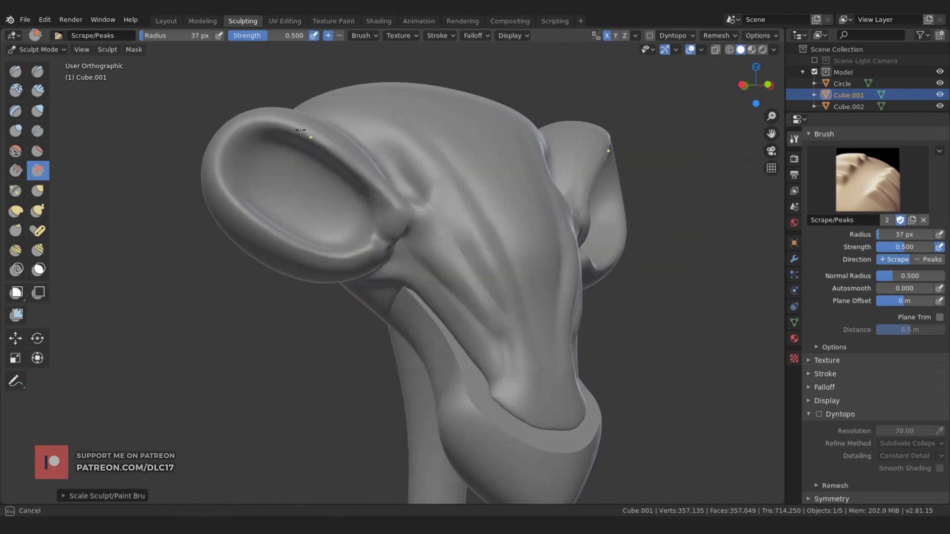
{"action": "middle_click_drag", "start_coordinate": [349, 255], "coordinate": [341, 256]}
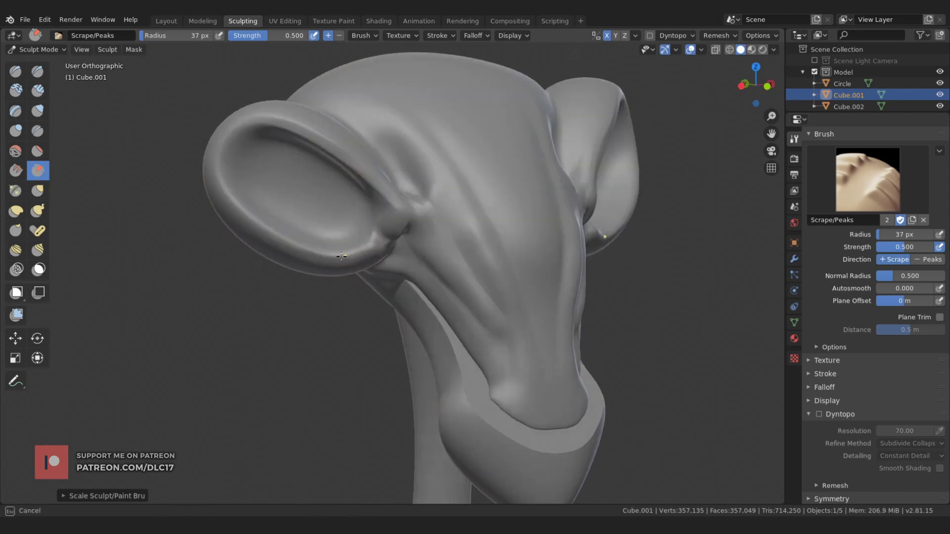
{"action": "left_click", "coordinate": [360, 35]}
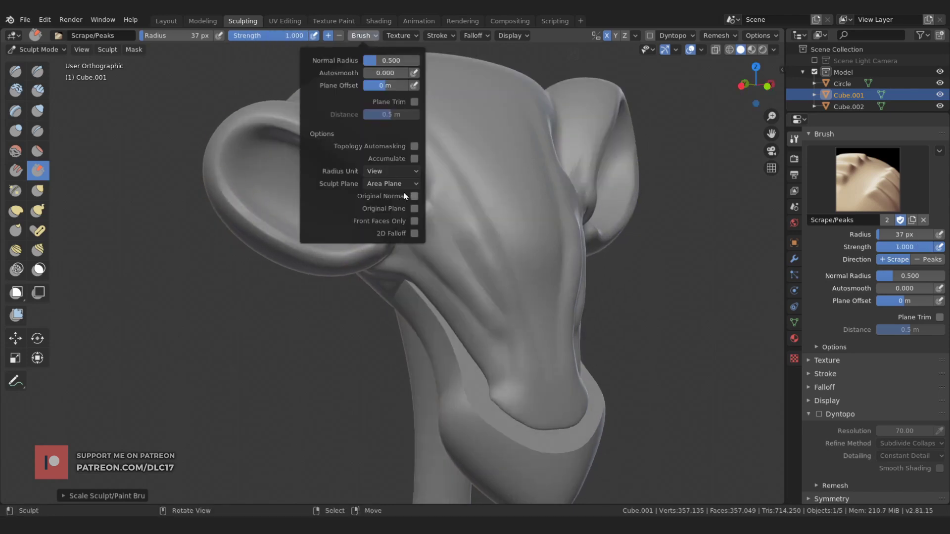
{"action": "left_click_drag", "start_coordinate": [229, 159], "coordinate": [369, 239]}
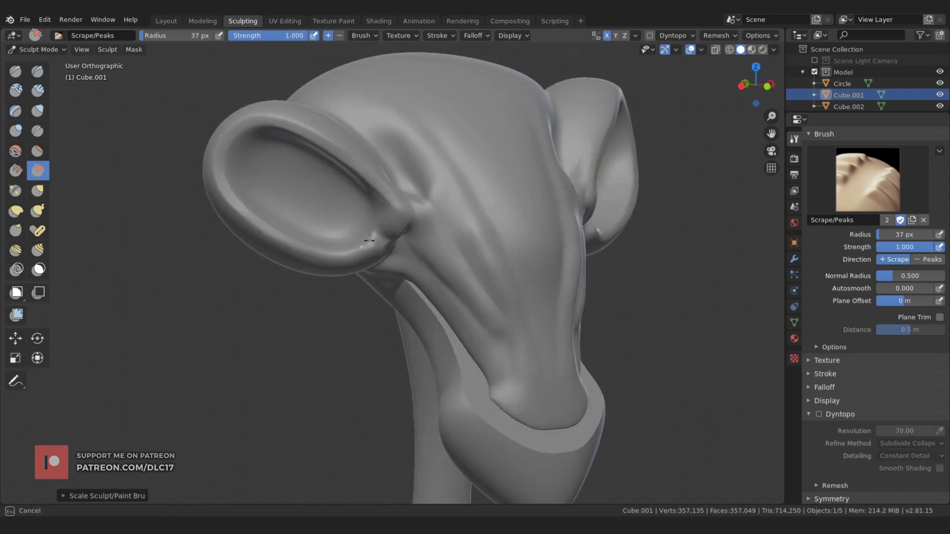
{"action": "middle_click_drag", "start_coordinate": [295, 121], "coordinate": [254, 208]}
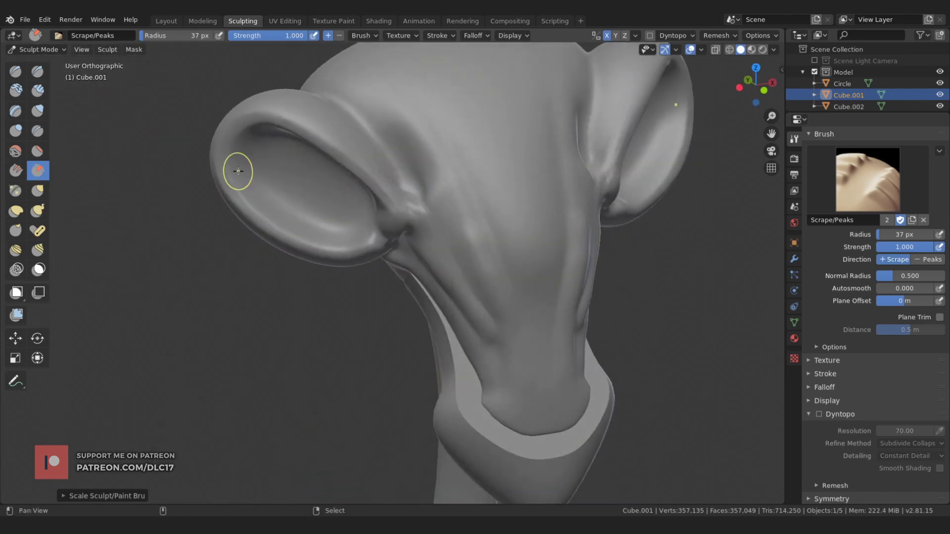
{"action": "key", "text": "g"}
{"action": "left_click", "coordinate": [436, 35]}
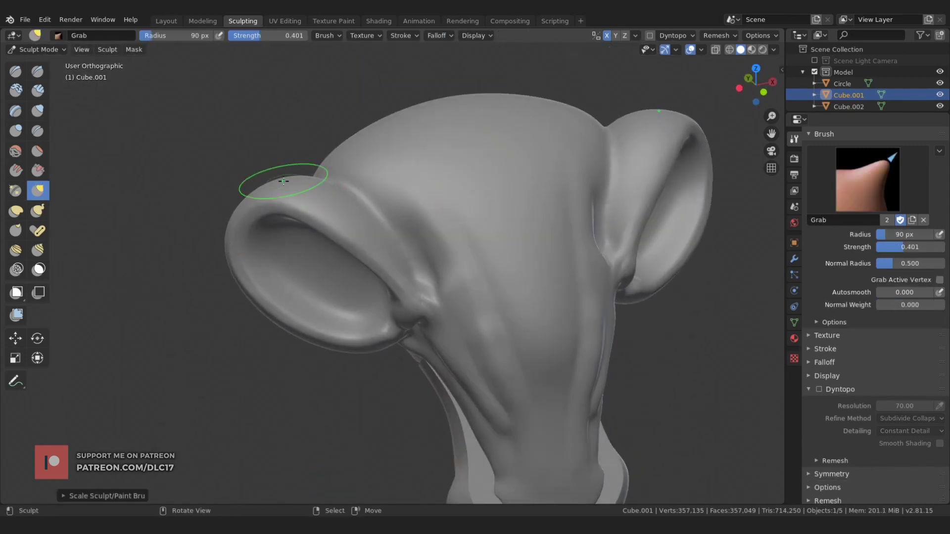
- Pull both ear rims up into mirrored pointed tips with the Grab brush
{"action": "left_click_drag", "start_coordinate": [277, 176], "coordinate": [295, 130]}
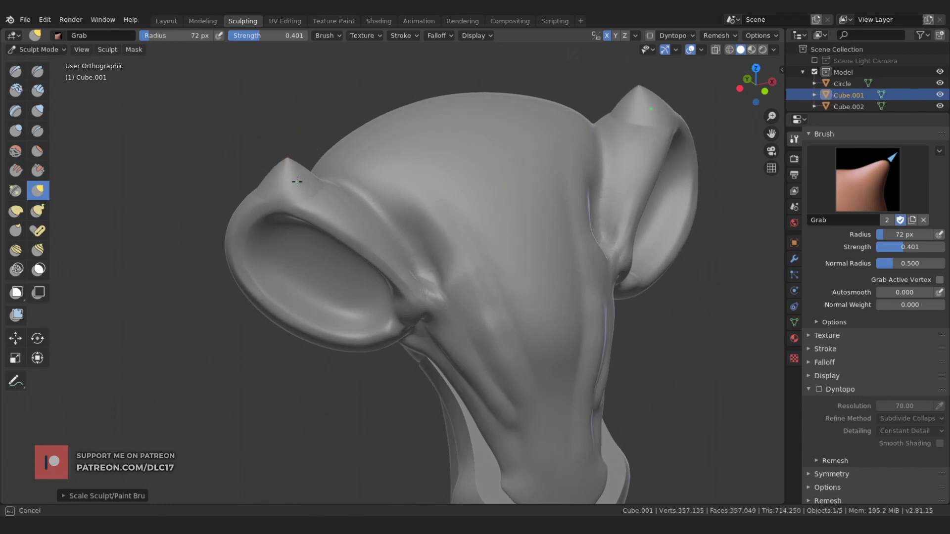
{"action": "mouse_move", "coordinate": [255, 191]}
{"action": "middle_mouse_down"}
{"action": "mouse_move", "coordinate": [286, 166]}
{"action": "mouse_move", "coordinate": [276, 158]}
{"action": "middle_mouse_up"}
{"action": "key", "text": "c"}
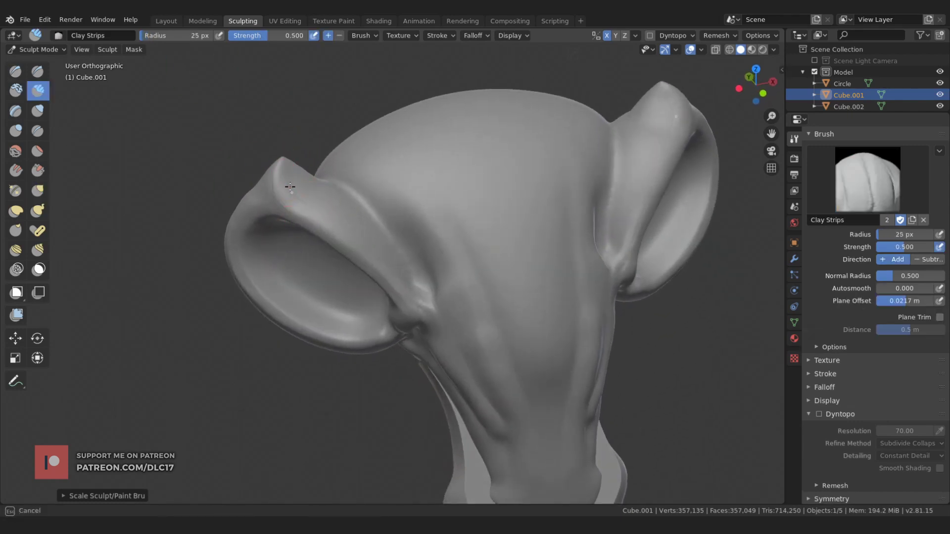
{"action": "mouse_move", "coordinate": [255, 205]}
{"action": "middle_mouse_down"}
{"action": "mouse_move", "coordinate": [266, 200]}
{"action": "mouse_move", "coordinate": [250, 236]}
{"action": "middle_mouse_up"}
- Sharpen the pointed ears with the Scrape/Peaks brush, inspecting them from several angles
{"action": "left_click", "coordinate": [37, 170]}
{"action": "middle_click_drag", "start_coordinate": [236, 196], "coordinate": [255, 183]}
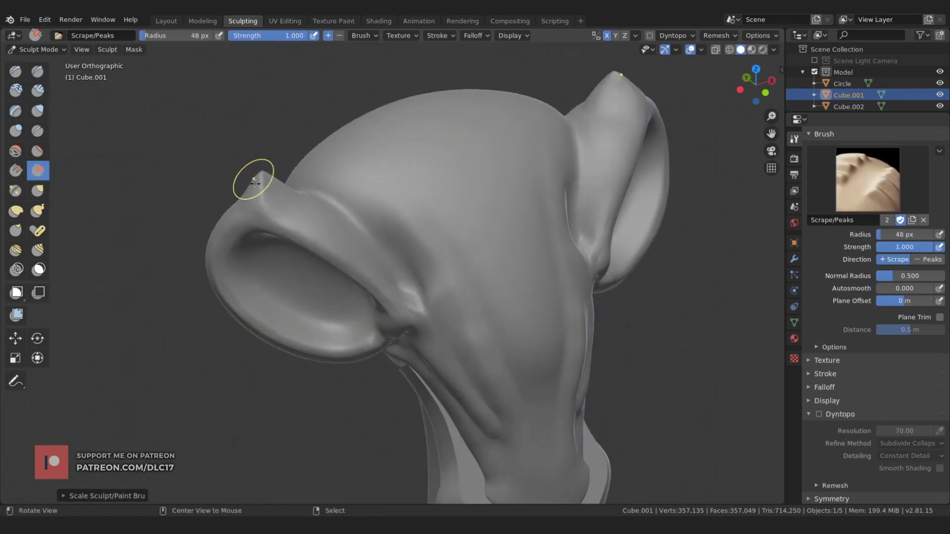
{"action": "mouse_move", "coordinate": [271, 219]}
{"action": "middle_mouse_down"}
{"action": "mouse_move", "coordinate": [253, 218]}
{"action": "mouse_move", "coordinate": [301, 229]}
{"action": "middle_mouse_up"}
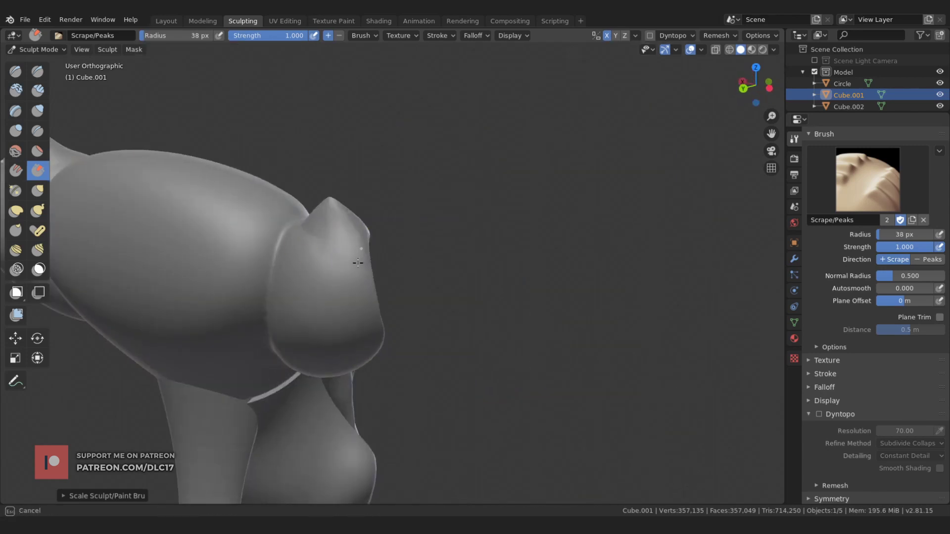
{"action": "middle_click_drag", "start_coordinate": [358, 262], "coordinate": [294, 237]}
{"action": "mouse_move", "coordinate": [350, 227]}
{"action": "middle_mouse_down"}
{"action": "mouse_move", "coordinate": [350, 239]}
{"action": "mouse_move", "coordinate": [356, 233]}
{"action": "middle_mouse_up"}
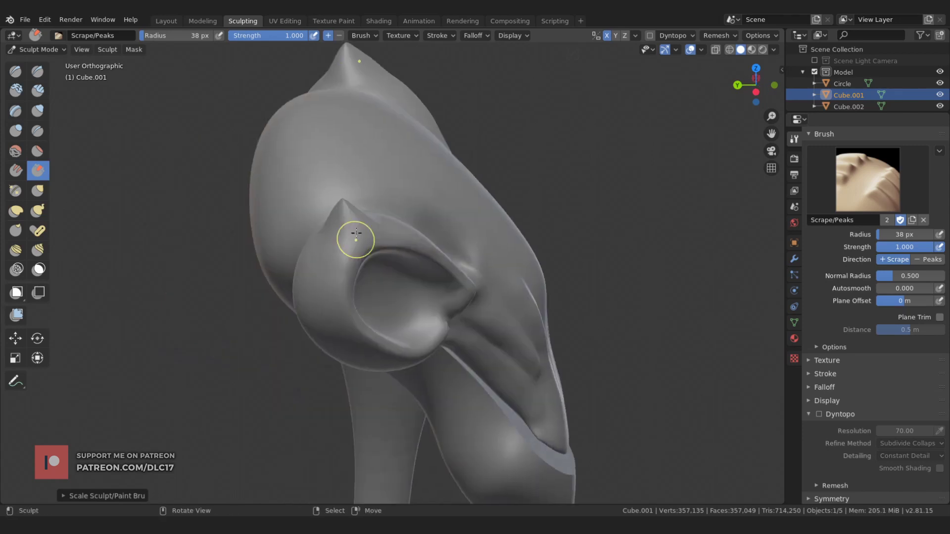
{"action": "mouse_move", "coordinate": [266, 195]}
{"action": "middle_mouse_down"}
{"action": "mouse_move", "coordinate": [278, 203]}
{"action": "mouse_move", "coordinate": [237, 216]}
{"action": "mouse_move", "coordinate": [362, 296]}
{"action": "mouse_move", "coordinate": [342, 272]}
{"action": "mouse_move", "coordinate": [354, 262]}
{"action": "mouse_move", "coordinate": [324, 277]}
{"action": "mouse_move", "coordinate": [322, 314]}
{"action": "mouse_move", "coordinate": [343, 265]}
{"action": "mouse_move", "coordinate": [104, 105]}
{"action": "middle_mouse_up"}
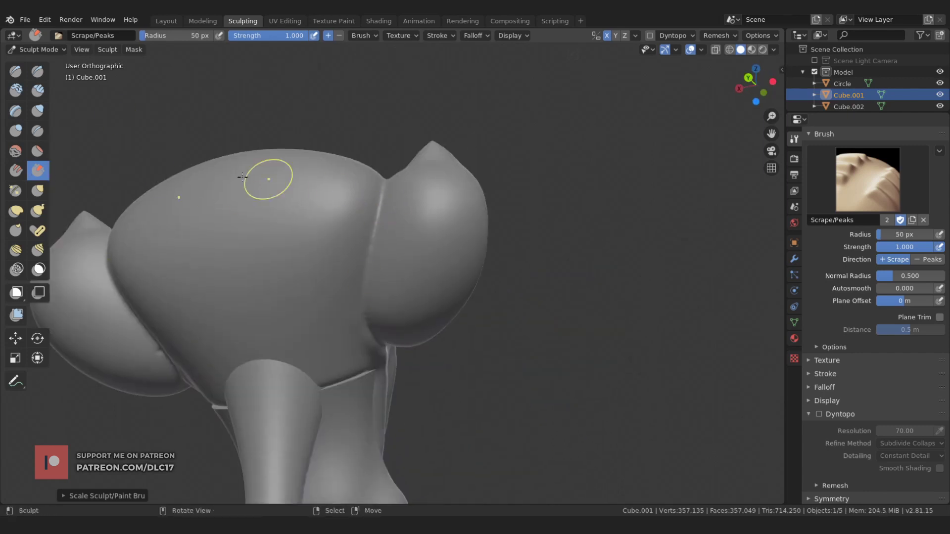
- Try the Fill/Deepen and Inflate brushes, shrinking the brush radius to about 53 px
{"action": "key", "text": "shift+f"}
{"action": "middle_click_drag", "start_coordinate": [382, 203], "coordinate": [353, 316]}
{"action": "key", "text": "bracketright"}
{"action": "key", "text": "bracketright"}
{"action": "key", "text": "i"}
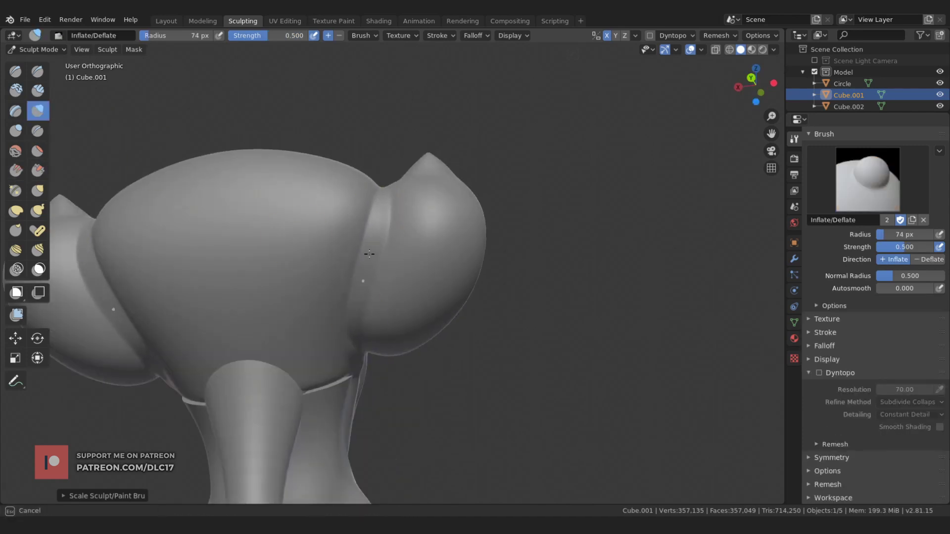
{"action": "middle_click_drag", "start_coordinate": [385, 208], "coordinate": [357, 323]}
{"action": "key", "text": "bracketleft"}
{"action": "key", "text": "bracketleft"}
{"action": "middle_click_drag", "start_coordinate": [357, 272], "coordinate": [359, 336]}
{"action": "mouse_move", "coordinate": [372, 267]}
{"action": "middle_mouse_down"}
{"action": "mouse_move", "coordinate": [260, 263]}
{"action": "mouse_move", "coordinate": [200, 324]}
{"action": "mouse_move", "coordinate": [282, 217]}
{"action": "mouse_move", "coordinate": [392, 206]}
{"action": "mouse_move", "coordinate": [378, 229]}
{"action": "mouse_move", "coordinate": [346, 223]}
{"action": "middle_mouse_up"}
{"action": "key", "text": "bracketleft"}
- Scrape lightly across the forehead with the Scrape/Peaks brush at 46 px radius
{"action": "left_click", "coordinate": [37, 170]}
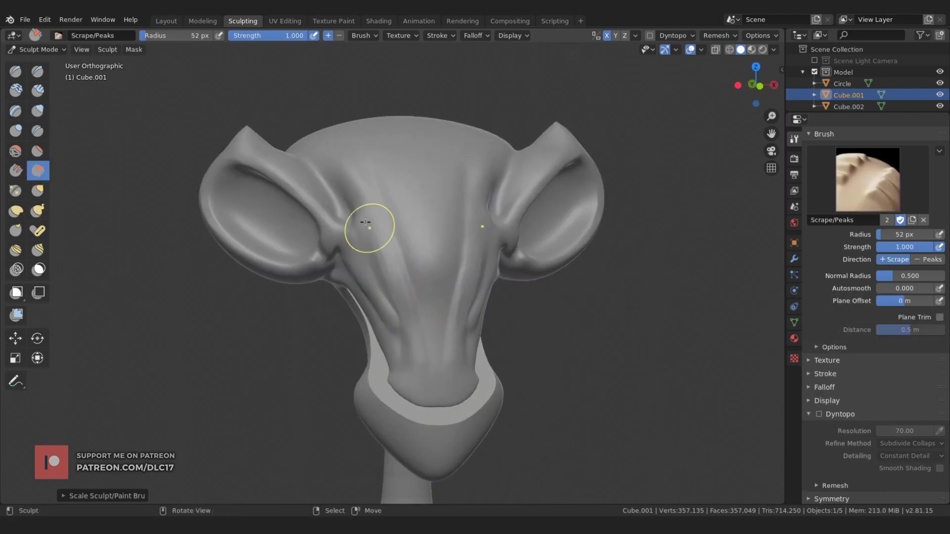
{"action": "key", "text": "bracketleft"}
{"action": "middle_click_drag", "start_coordinate": [367, 292], "coordinate": [422, 338]}
{"action": "left_click_drag", "start_coordinate": [351, 290], "coordinate": [435, 258]}
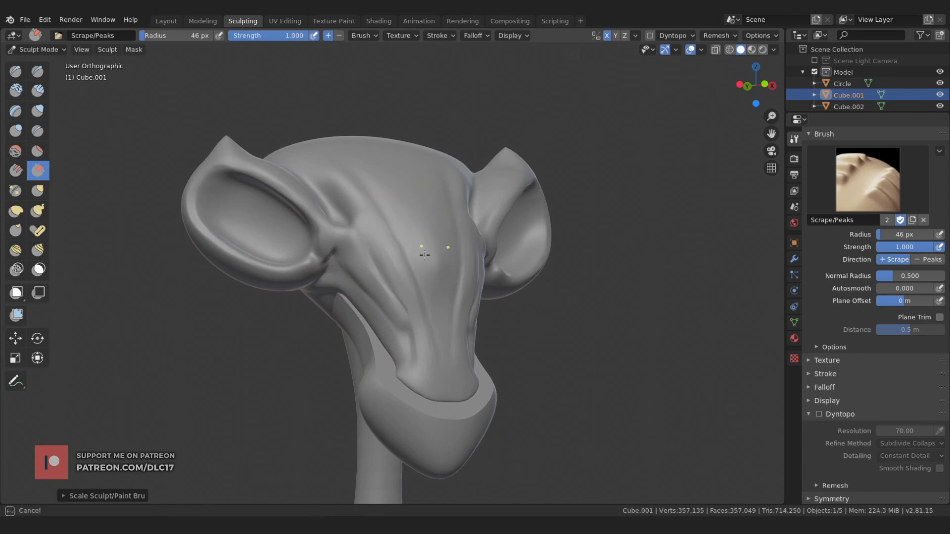
{"action": "middle_click_drag", "start_coordinate": [423, 257], "coordinate": [429, 289]}
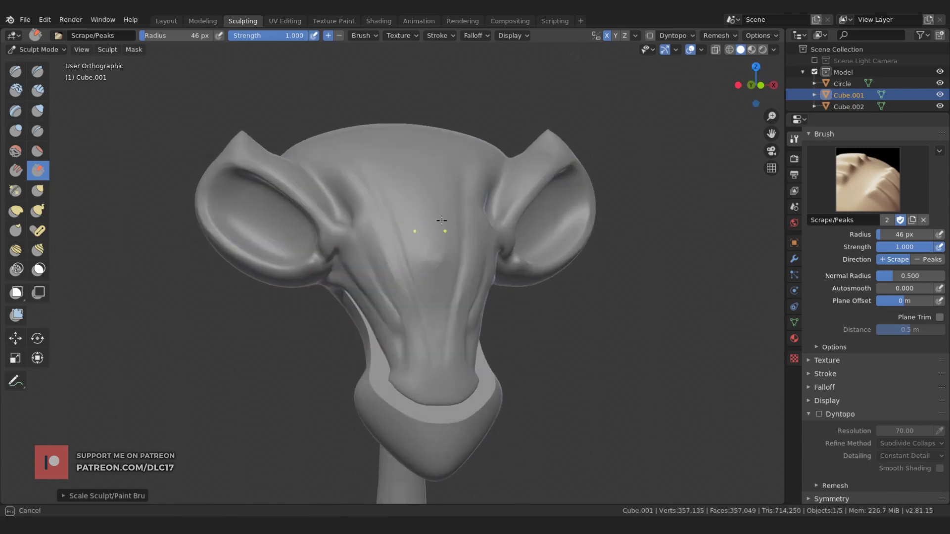
{"action": "middle_click_drag", "start_coordinate": [400, 176], "coordinate": [435, 265]}
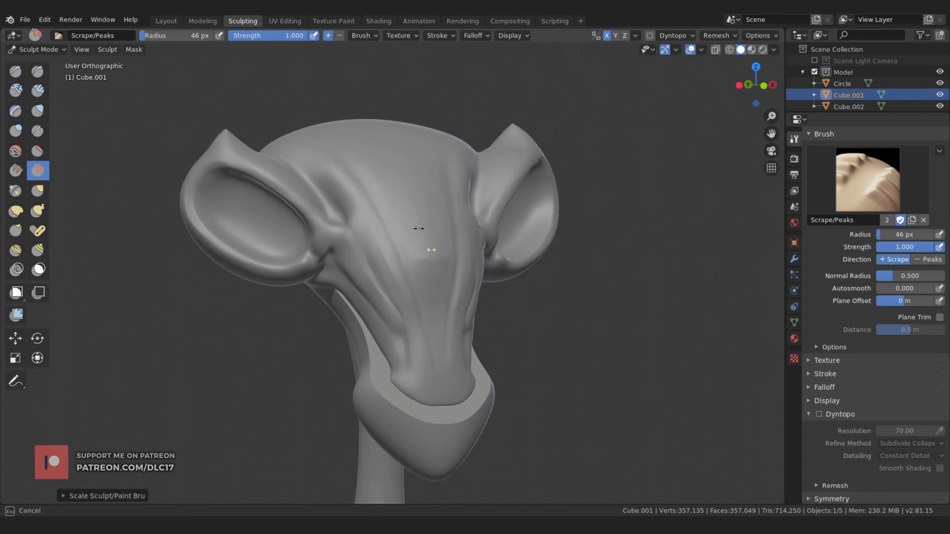
{"action": "middle_click_drag", "start_coordinate": [416, 229], "coordinate": [329, 134]}
{"action": "middle_click_drag", "start_coordinate": [322, 166], "coordinate": [314, 163]}
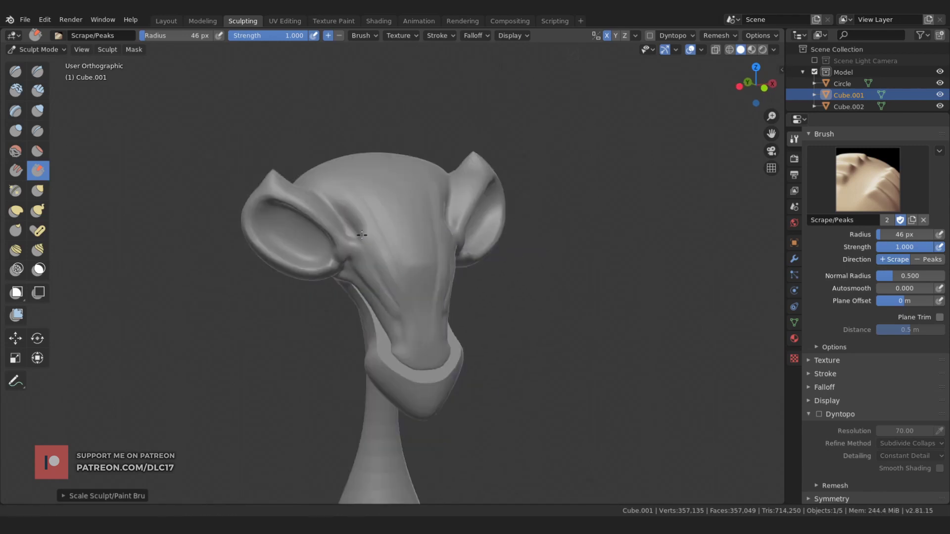
- Draw mirrored vertical ridges and a brow crease on the forehead with the Draw brush
{"action": "scroll", "coordinate": [346, 228], "scroll_direction": "up", "scroll_amount": 5}
{"action": "middle_click_drag", "start_coordinate": [346, 228], "coordinate": [326, 188]}
{"action": "key", "text": "x"}
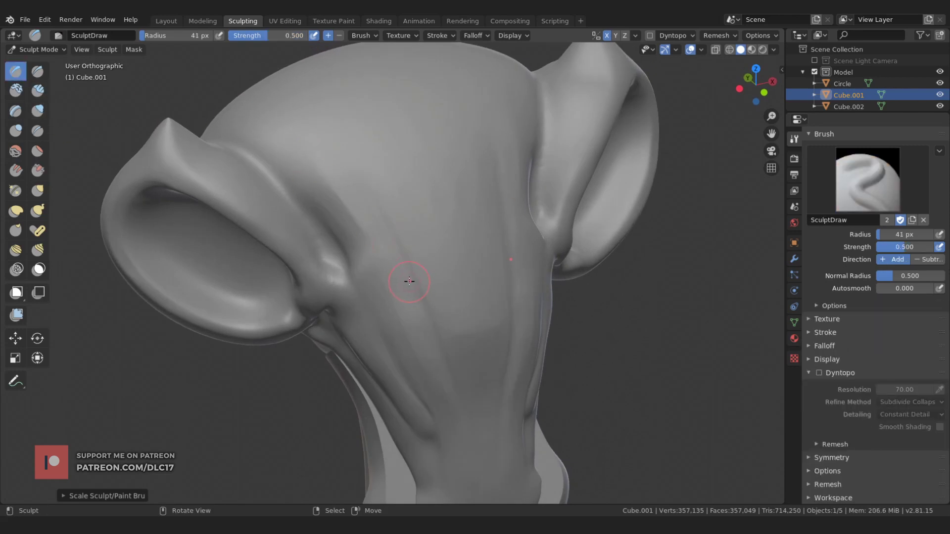
{"action": "mouse_move", "coordinate": [404, 276]}
{"action": "left_mouse_down"}
{"action": "mouse_move", "coordinate": [366, 178]}
{"action": "mouse_move", "coordinate": [352, 191]}
{"action": "mouse_move", "coordinate": [426, 334]}
{"action": "left_mouse_up"}
{"action": "middle_click_drag", "start_coordinate": [425, 334], "coordinate": [471, 228]}
{"action": "left_click_drag", "start_coordinate": [558, 216], "coordinate": [548, 270]}
{"action": "middle_click_drag", "start_coordinate": [574, 171], "coordinate": [554, 231]}
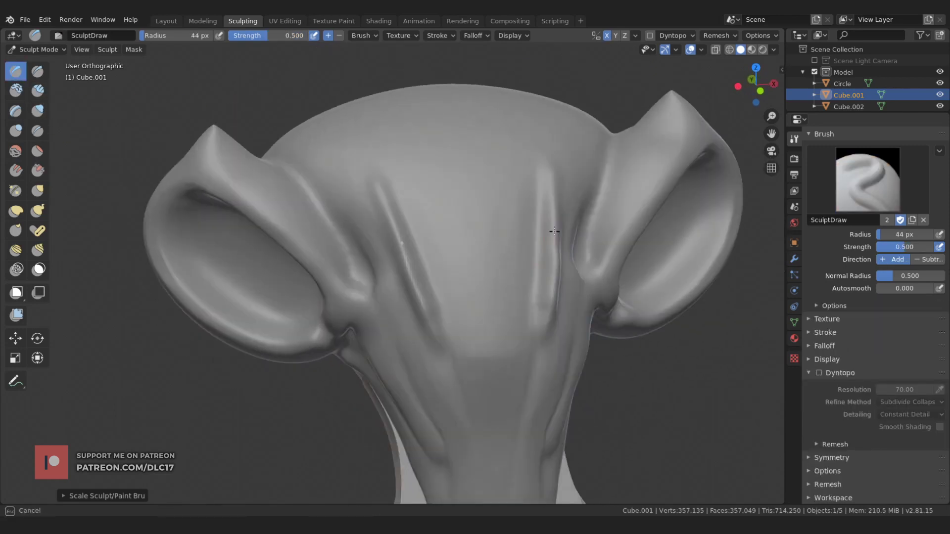
{"action": "mouse_move", "coordinate": [555, 285]}
{"action": "middle_mouse_down"}
{"action": "mouse_move", "coordinate": [470, 152]}
{"action": "mouse_move", "coordinate": [500, 134]}
{"action": "mouse_move", "coordinate": [468, 149]}
{"action": "mouse_move", "coordinate": [445, 177]}
{"action": "middle_mouse_up"}
- In Layout, apply the Circle cutter's modifiers to the head and leave only Cube.001 selected
{"action": "left_click", "coordinate": [166, 21]}
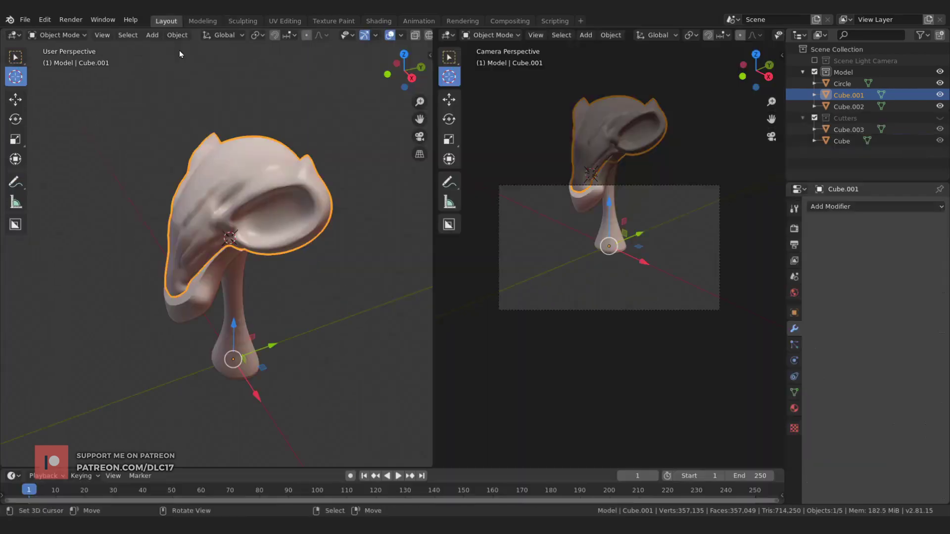
{"action": "middle_click_drag", "start_coordinate": [179, 52], "coordinate": [239, 271]}
{"action": "scroll", "coordinate": [266, 216], "scroll_direction": "up", "scroll_amount": 2}
{"action": "left_click", "coordinate": [266, 217], "text": "shift"}
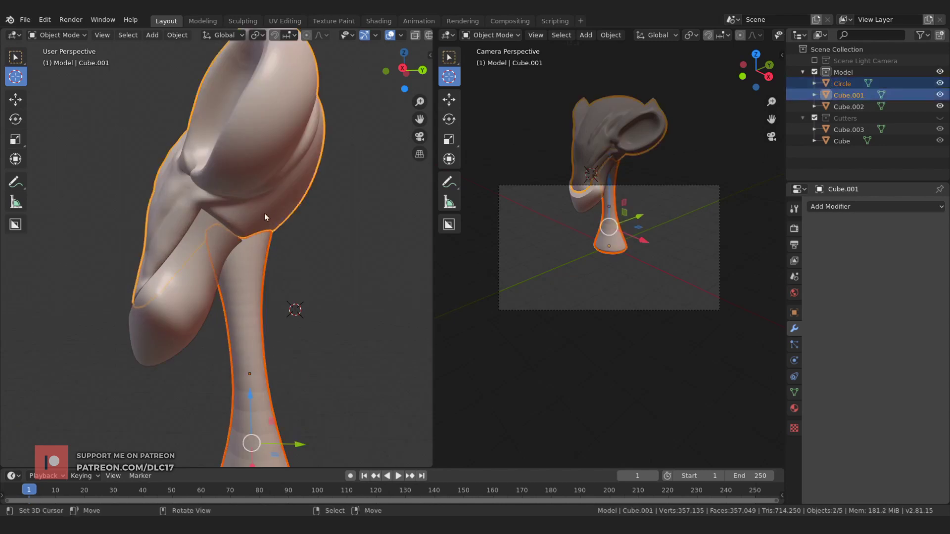
{"action": "key", "text": "ctrl+minus"}
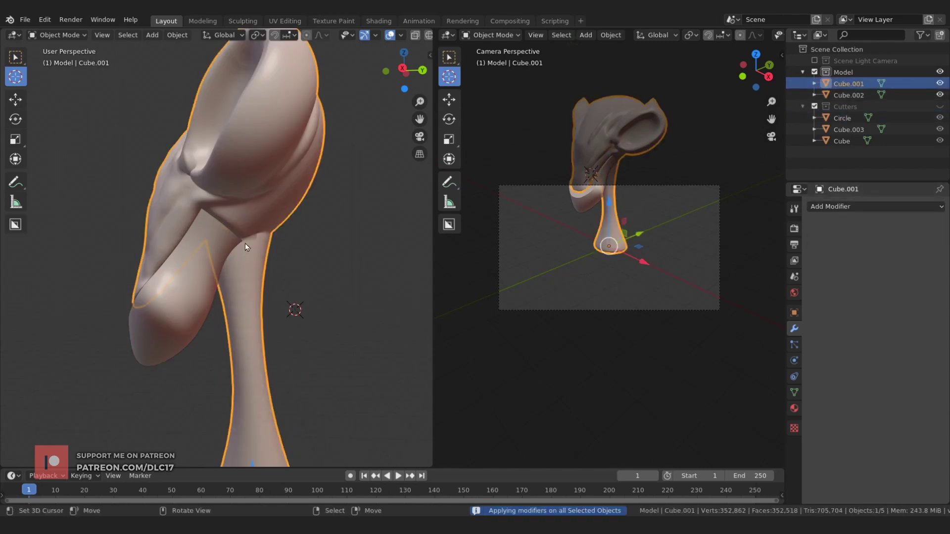
{"action": "mouse_move", "coordinate": [245, 242]}
{"action": "middle_mouse_down"}
{"action": "mouse_move", "coordinate": [189, 245]}
{"action": "mouse_move", "coordinate": [281, 251]}
{"action": "mouse_move", "coordinate": [183, 244]}
{"action": "mouse_move", "coordinate": [240, 253]}
{"action": "mouse_move", "coordinate": [202, 218]}
{"action": "mouse_move", "coordinate": [250, 281]}
{"action": "mouse_move", "coordinate": [313, 258]}
{"action": "mouse_move", "coordinate": [240, 218]}
{"action": "middle_mouse_up"}
{"action": "left_click", "coordinate": [189, 244]}
{"action": "left_click", "coordinate": [249, 281], "text": "shift"}
{"action": "left_click", "coordinate": [218, 266]}
- Go back to sculpting the head and turn on Dyntopo
{"action": "left_click", "coordinate": [245, 25]}
{"action": "scroll", "coordinate": [478, 156], "scroll_direction": "down", "scroll_amount": 5}
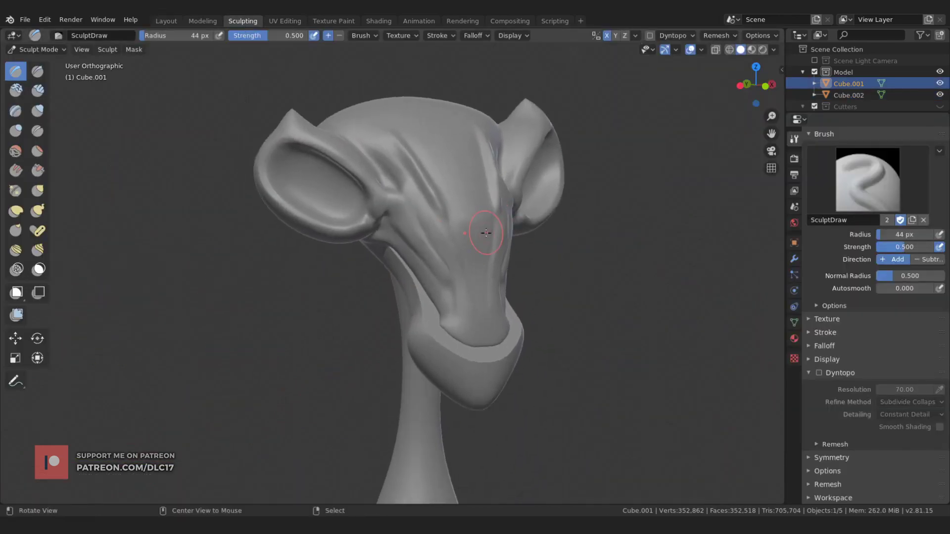
{"action": "middle_click_drag", "start_coordinate": [488, 230], "coordinate": [577, 218]}
{"action": "left_click", "coordinate": [819, 373]}
- Confirm the Dyntopo warning and simplify the neck mesh in wireframe with a 64 px Simplify brush
{"action": "left_click", "coordinate": [805, 398]}
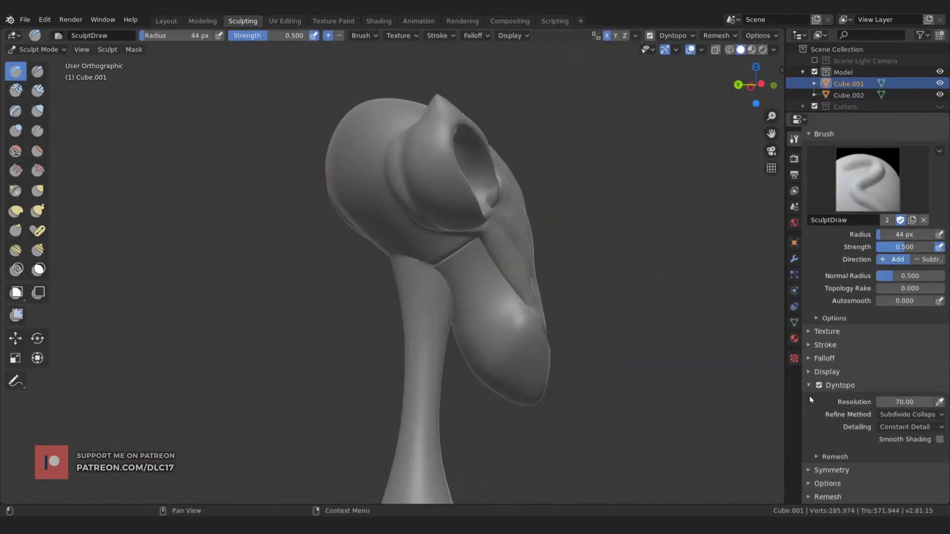
{"action": "mouse_move", "coordinate": [328, 290]}
{"action": "middle_mouse_down"}
{"action": "mouse_move", "coordinate": [332, 303]}
{"action": "mouse_move", "coordinate": [337, 279]}
{"action": "middle_mouse_up"}
{"action": "key", "text": "z"}
{"action": "left_click", "coordinate": [154, 270]}
{"action": "left_click", "coordinate": [16, 268]}
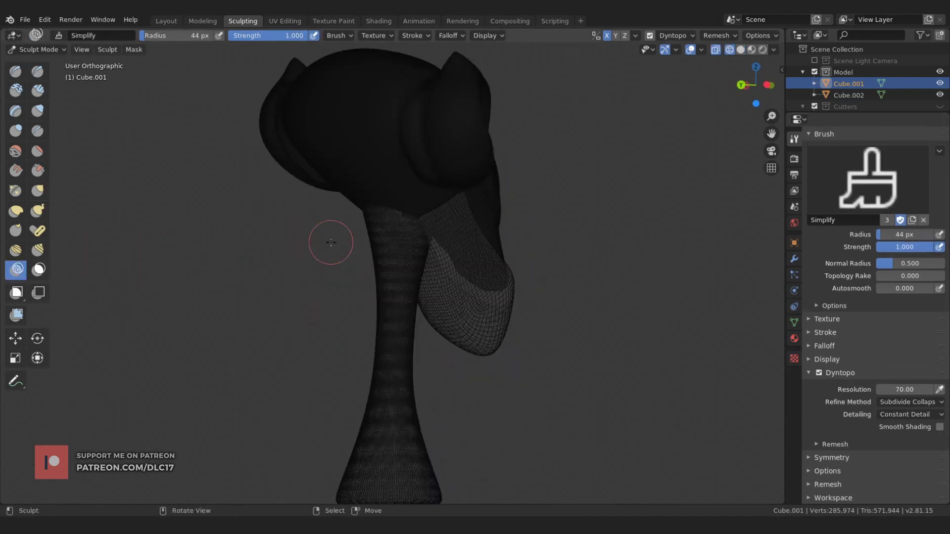
{"action": "middle_click_drag", "start_coordinate": [393, 308], "coordinate": [779, 323]}
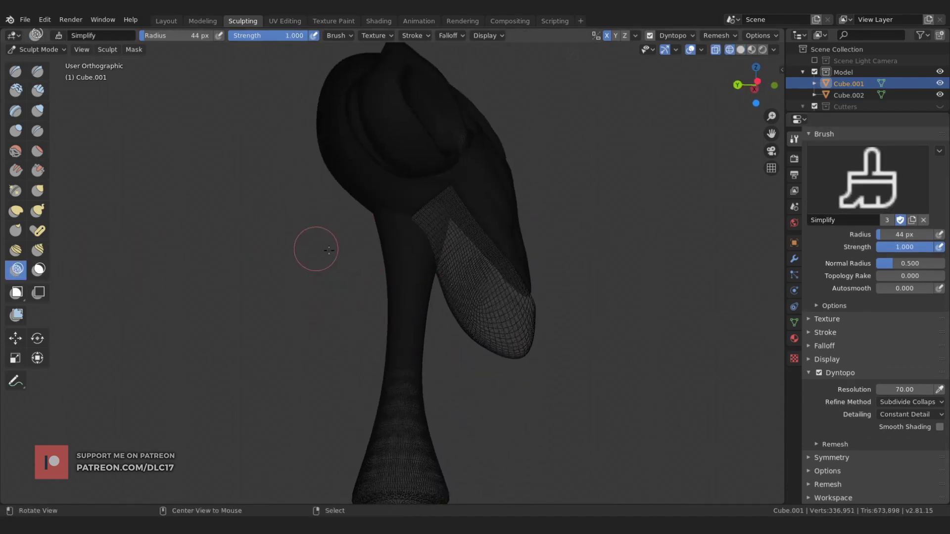
{"action": "scroll", "coordinate": [314, 250], "scroll_direction": "up", "scroll_amount": 3}
{"action": "scroll", "coordinate": [377, 297], "scroll_direction": "down", "scroll_amount": 3}
{"action": "mouse_move", "coordinate": [377, 296]}
{"action": "middle_mouse_down"}
{"action": "mouse_move", "coordinate": [400, 292]}
{"action": "mouse_move", "coordinate": [393, 338]}
{"action": "mouse_move", "coordinate": [419, 221]}
{"action": "mouse_move", "coordinate": [280, 240]}
{"action": "mouse_move", "coordinate": [425, 275]}
{"action": "middle_mouse_up"}
{"action": "key", "text": "f"}
{"action": "left_click", "coordinate": [410, 292]}
{"action": "left_click", "coordinate": [418, 220]}
- Return to solid shading and work the ear base with the Clay Strips brush
{"action": "key", "text": "shift+z"}
{"action": "scroll", "coordinate": [470, 297], "scroll_direction": "up", "scroll_amount": 4}
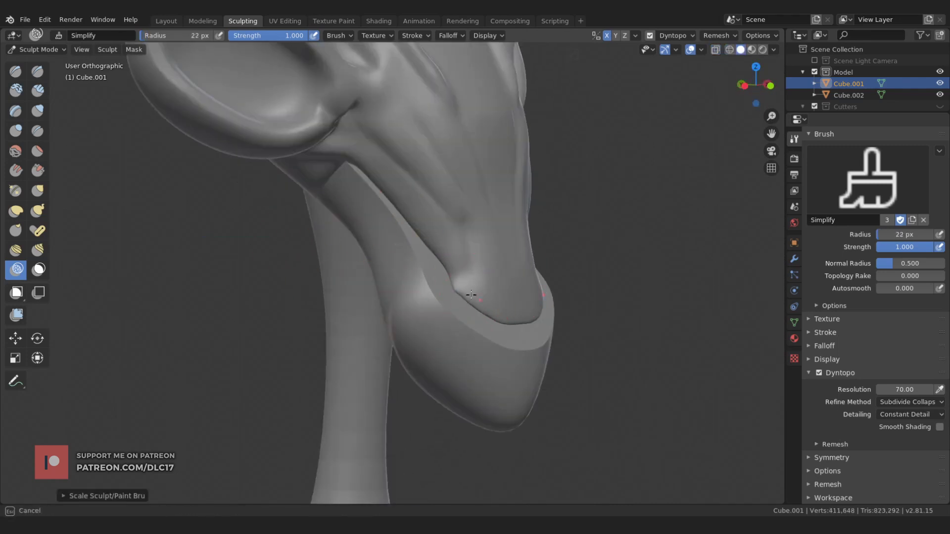
{"action": "key", "text": "c"}
{"action": "middle_click_drag", "start_coordinate": [505, 304], "coordinate": [481, 310]}
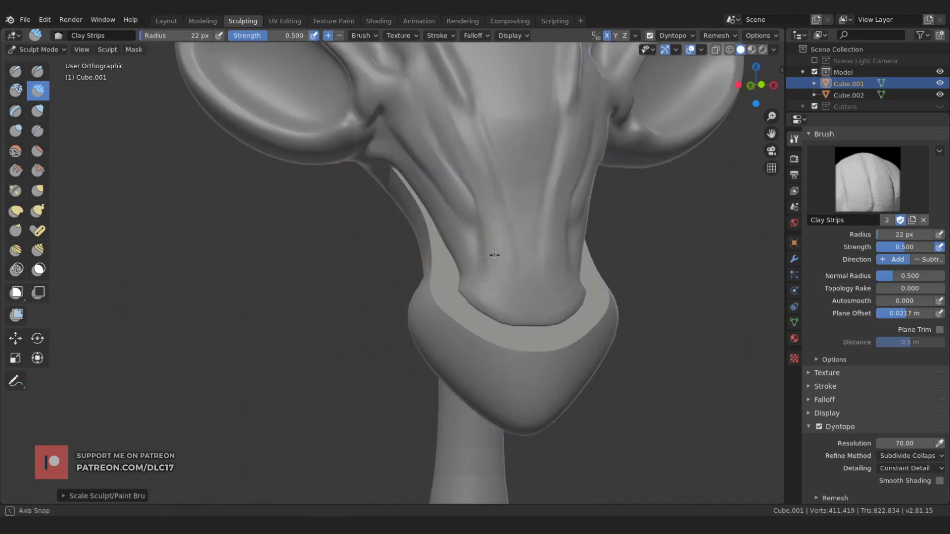
{"action": "mouse_move", "coordinate": [494, 255]}
{"action": "middle_mouse_down"}
{"action": "mouse_move", "coordinate": [445, 272]}
{"action": "mouse_move", "coordinate": [429, 192]}
{"action": "middle_mouse_up"}
{"action": "scroll", "coordinate": [435, 196], "scroll_direction": "down", "scroll_amount": 3}
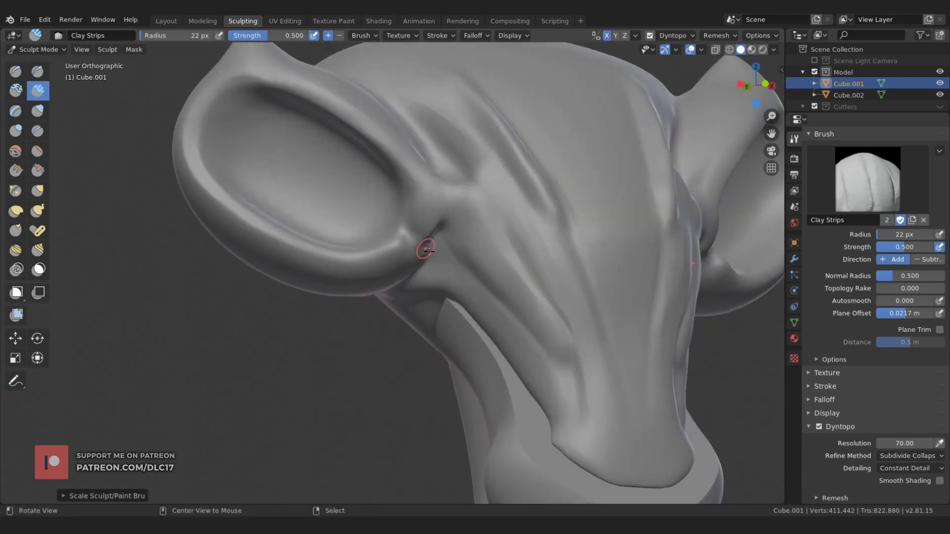
{"action": "middle_click_drag", "start_coordinate": [424, 244], "coordinate": [417, 208]}
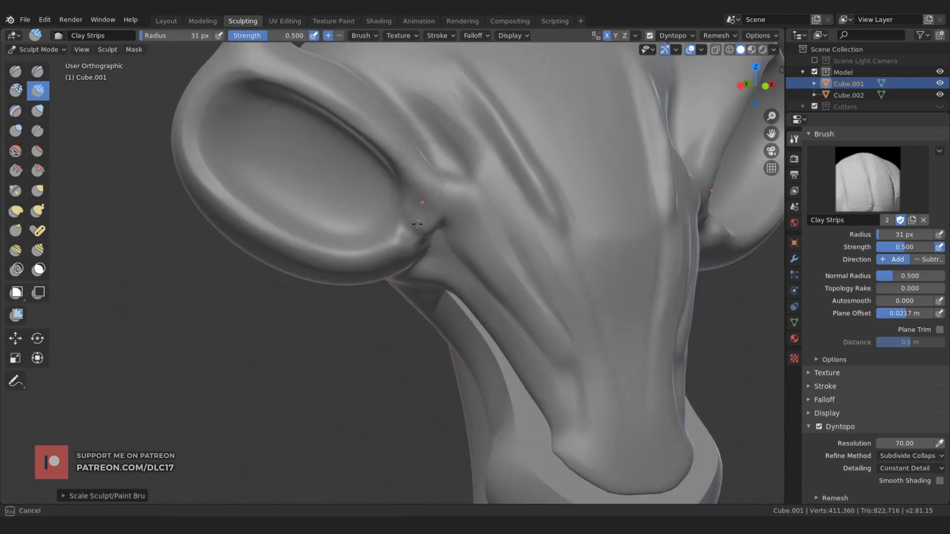
- Switch to the Scrape/Peaks brush and frame the join between ear and neck
{"action": "left_click", "coordinate": [37, 170]}
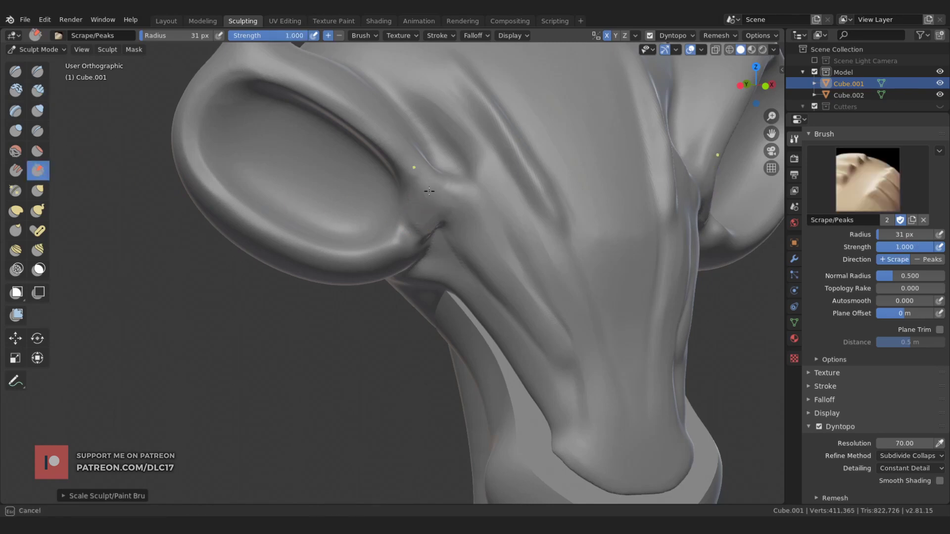
{"action": "mouse_move", "coordinate": [397, 208]}
{"action": "middle_mouse_down"}
{"action": "mouse_move", "coordinate": [388, 240]}
{"action": "mouse_move", "coordinate": [403, 242]}
{"action": "middle_mouse_up"}
{"action": "middle_click_drag", "start_coordinate": [416, 178], "coordinate": [405, 165]}
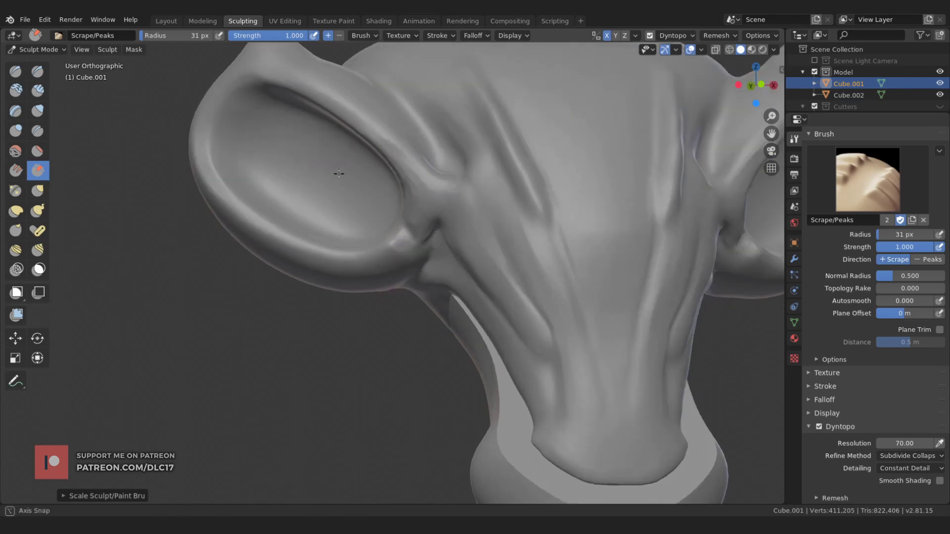
{"action": "mouse_move", "coordinate": [385, 198]}
{"action": "middle_mouse_down", "text": "ctrl"}
{"action": "mouse_move", "coordinate": [484, 220]}
{"action": "mouse_move", "coordinate": [493, 267]}
{"action": "middle_mouse_up", "text": "ctrl"}
{"action": "scroll", "coordinate": [460, 213], "scroll_direction": "up", "scroll_amount": 3}
{"action": "scroll", "coordinate": [429, 183], "scroll_direction": "up", "scroll_amount": 2}
- Deepen the forehead groove with a Draw brush stroke
{"action": "scroll", "coordinate": [421, 198], "scroll_direction": "up", "scroll_amount": 2}
{"action": "key", "text": "g"}
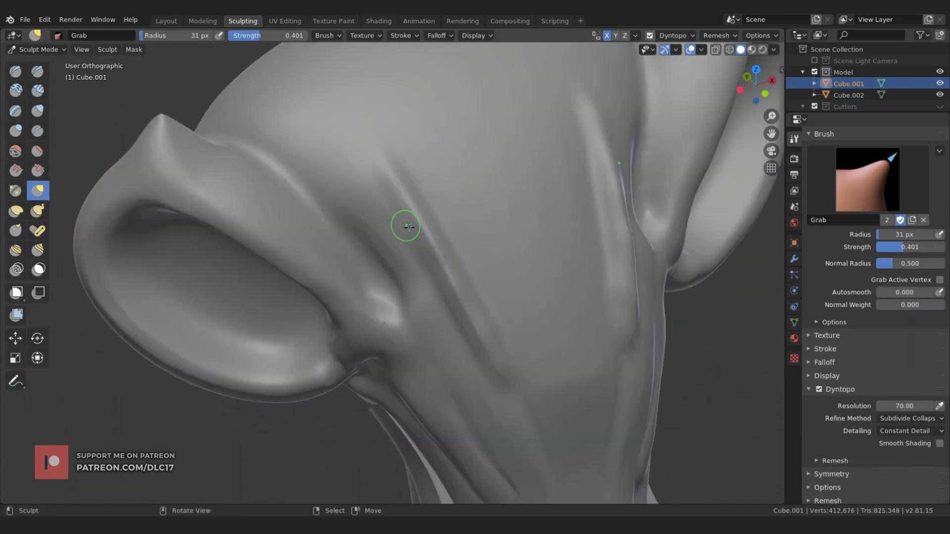
{"action": "mouse_move", "coordinate": [460, 294]}
{"action": "middle_mouse_down"}
{"action": "mouse_move", "coordinate": [402, 198]}
{"action": "mouse_move", "coordinate": [409, 227]}
{"action": "mouse_move", "coordinate": [389, 204]}
{"action": "mouse_move", "coordinate": [403, 213]}
{"action": "middle_mouse_up"}
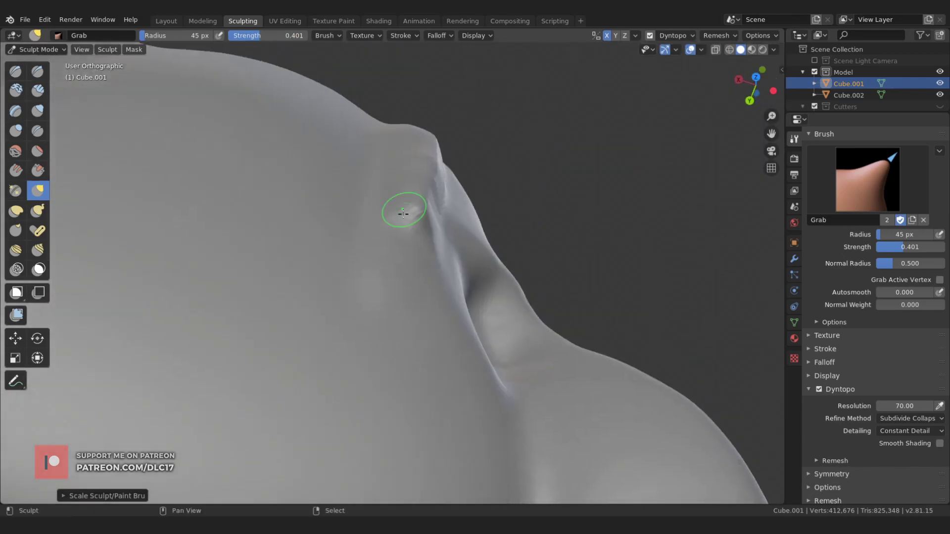
{"action": "key", "text": "x"}
{"action": "mouse_move", "coordinate": [65, 129]}
{"action": "middle_mouse_down"}
{"action": "mouse_move", "coordinate": [347, 198]}
{"action": "mouse_move", "coordinate": [589, 183]}
{"action": "middle_mouse_up"}
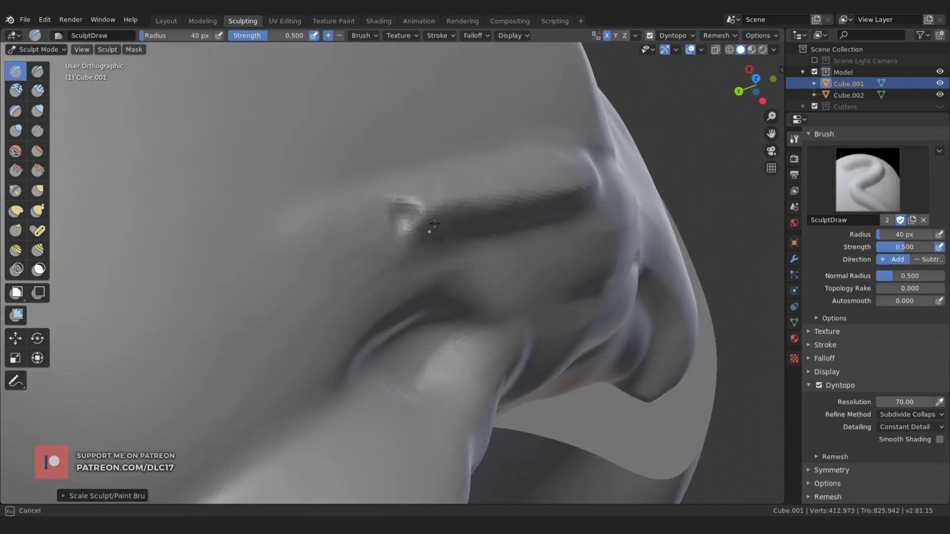
{"action": "mouse_move", "coordinate": [434, 224]}
{"action": "middle_mouse_down"}
{"action": "mouse_move", "coordinate": [435, 244]}
{"action": "mouse_move", "coordinate": [414, 261]}
{"action": "mouse_move", "coordinate": [423, 267]}
{"action": "mouse_move", "coordinate": [368, 177]}
{"action": "middle_mouse_up"}
{"action": "left_click_drag", "start_coordinate": [346, 153], "coordinate": [388, 210]}
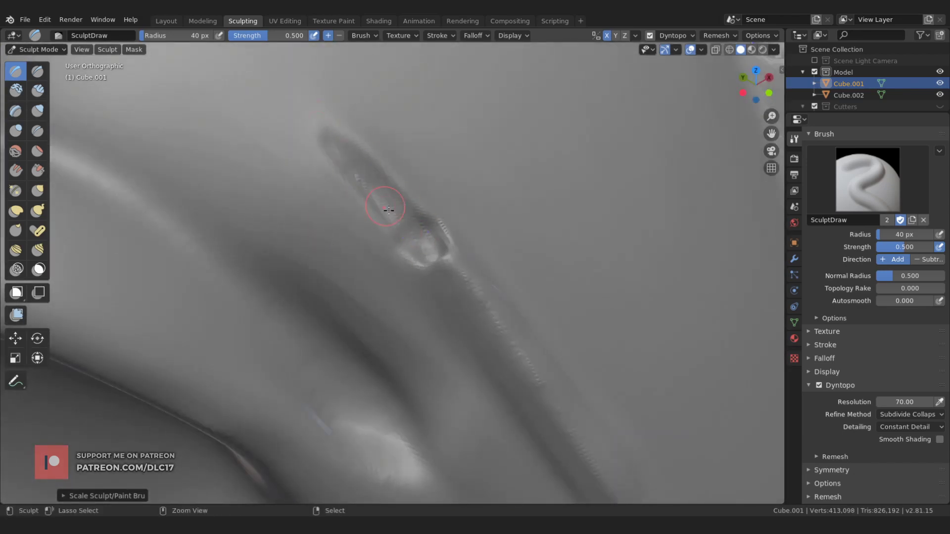
{"action": "middle_click_drag", "start_coordinate": [327, 125], "coordinate": [368, 154]}
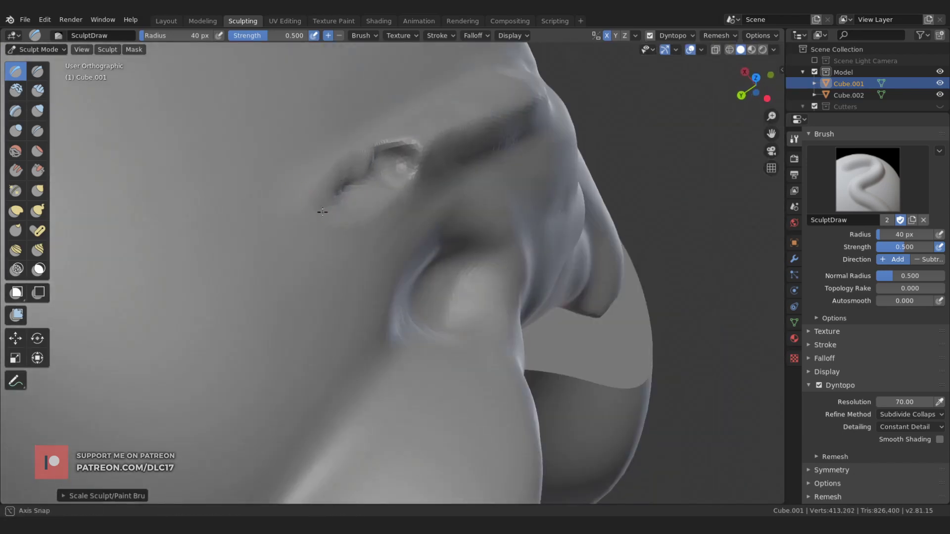
{"action": "middle_click_drag", "start_coordinate": [322, 212], "coordinate": [363, 176]}
- Scrape the groove edges flatter with the Scrape/Peaks brush
{"action": "key", "text": "shift+t"}
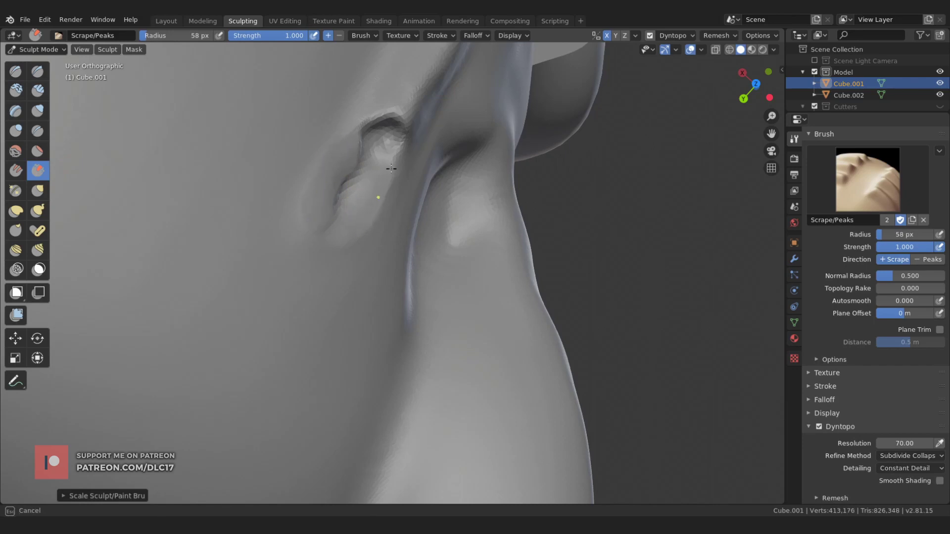
{"action": "left_click_drag", "start_coordinate": [391, 168], "coordinate": [361, 143]}
{"action": "mouse_move", "coordinate": [354, 191]}
{"action": "middle_mouse_down"}
{"action": "mouse_move", "coordinate": [227, 146]}
{"action": "mouse_move", "coordinate": [386, 198]}
{"action": "middle_mouse_up"}
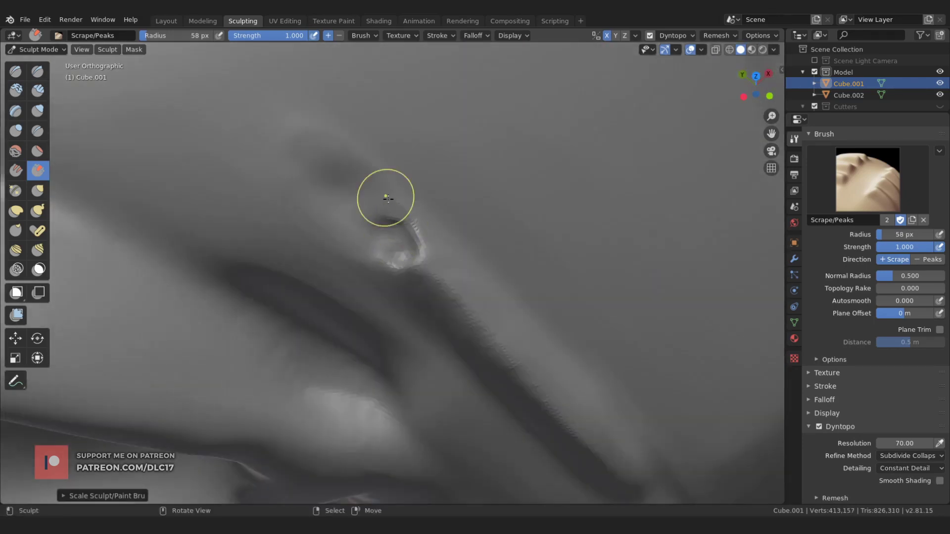
{"action": "left_click_drag", "start_coordinate": [386, 197], "coordinate": [396, 208]}
{"action": "middle_click_drag", "start_coordinate": [395, 208], "coordinate": [430, 259]}
{"action": "left_click_drag", "start_coordinate": [431, 259], "coordinate": [435, 268]}
{"action": "mouse_move", "coordinate": [435, 267]}
{"action": "middle_mouse_down"}
{"action": "mouse_move", "coordinate": [314, 198]}
{"action": "mouse_move", "coordinate": [429, 208]}
{"action": "middle_mouse_up"}
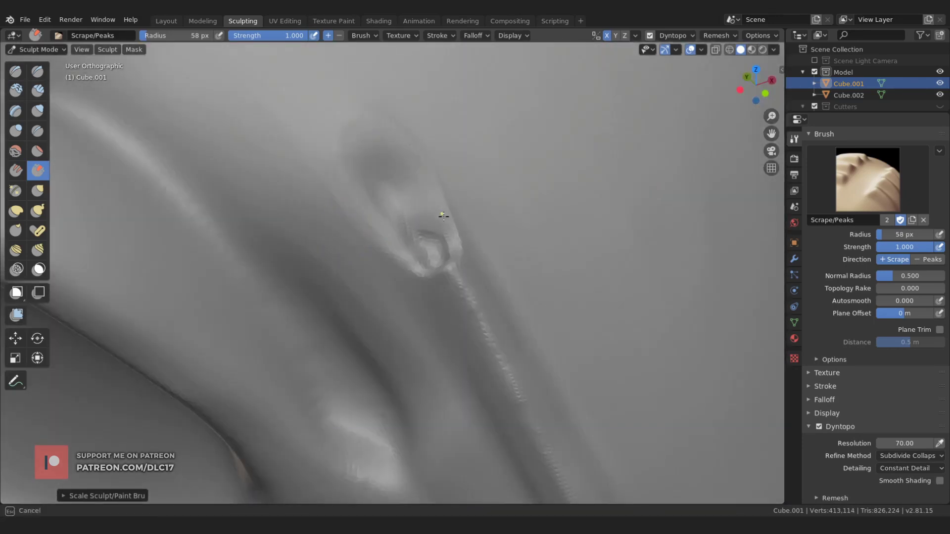
{"action": "left_click", "coordinate": [422, 255]}
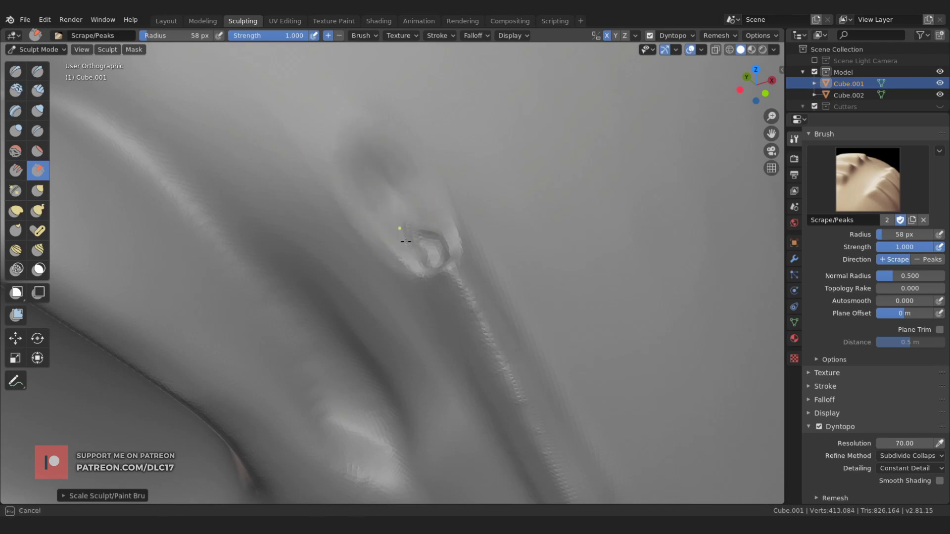
{"action": "mouse_move", "coordinate": [406, 241]}
{"action": "middle_mouse_down"}
{"action": "mouse_move", "coordinate": [165, 78]}
{"action": "mouse_move", "coordinate": [455, 202]}
{"action": "middle_mouse_up"}
- Draw another stroke down the forehead groove with a slightly smaller Draw brush
{"action": "key", "text": "x"}
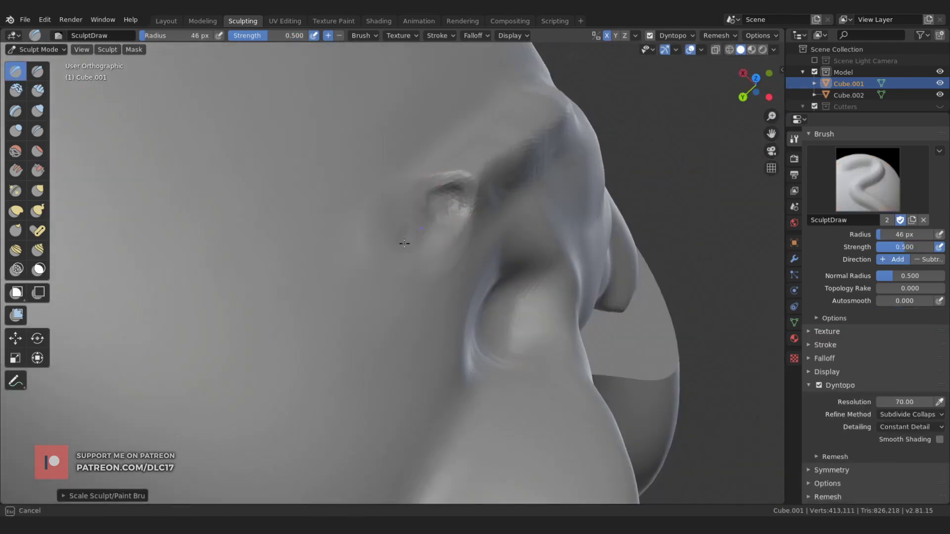
{"action": "middle_click_drag", "start_coordinate": [404, 243], "coordinate": [440, 229]}
{"action": "key", "text": "bracketleft"}
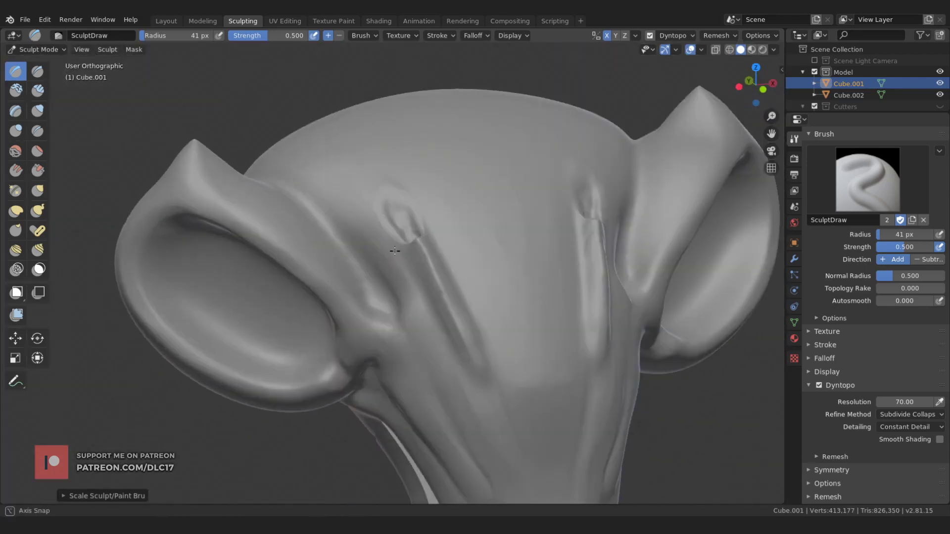
{"action": "middle_click_drag", "start_coordinate": [461, 196], "coordinate": [434, 222]}
{"action": "left_click_drag", "start_coordinate": [434, 222], "coordinate": [541, 454]}
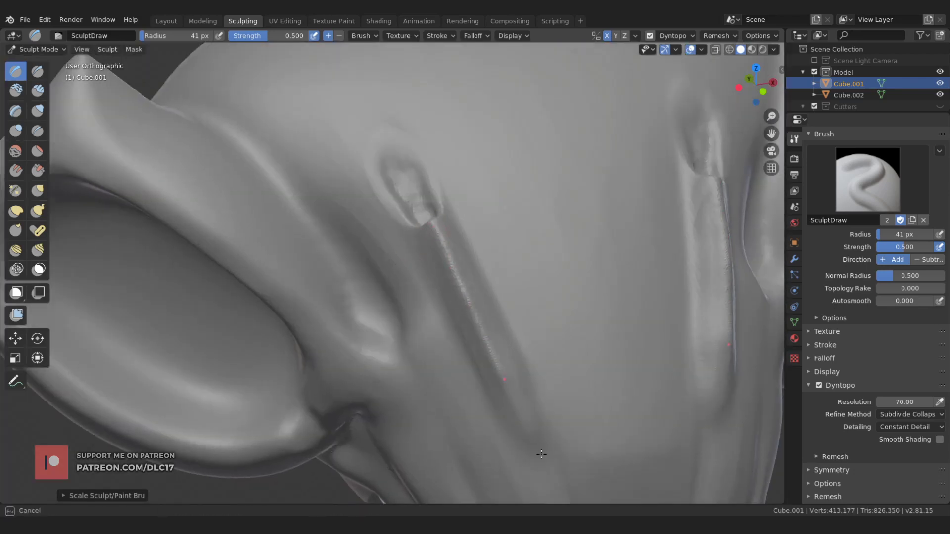
{"action": "mouse_move", "coordinate": [541, 454]}
{"action": "middle_mouse_down"}
{"action": "mouse_move", "coordinate": [413, 203]}
{"action": "mouse_move", "coordinate": [420, 186]}
{"action": "middle_mouse_up"}
- Scrape along a forehead ridge with the Scrape/Peaks brush
{"action": "key", "text": "shift+t"}
{"action": "middle_click_drag", "start_coordinate": [430, 291], "coordinate": [454, 330]}
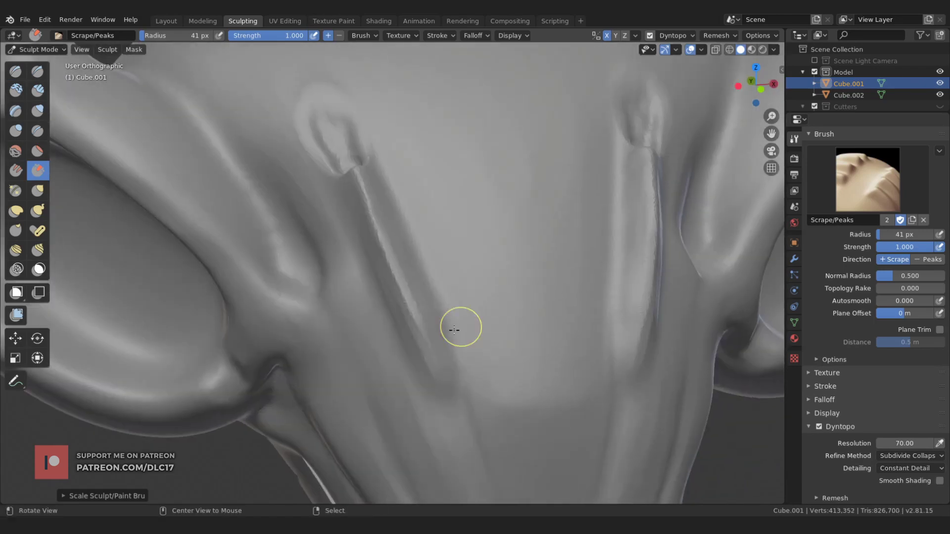
{"action": "left_click_drag", "start_coordinate": [454, 330], "coordinate": [442, 362]}
{"action": "mouse_move", "coordinate": [392, 244]}
{"action": "middle_mouse_down"}
{"action": "mouse_move", "coordinate": [398, 297]}
{"action": "mouse_move", "coordinate": [364, 233]}
{"action": "mouse_move", "coordinate": [339, 248]}
{"action": "mouse_move", "coordinate": [323, 280]}
{"action": "middle_mouse_up"}
{"action": "scroll", "coordinate": [342, 299], "scroll_direction": "down", "scroll_amount": 2}
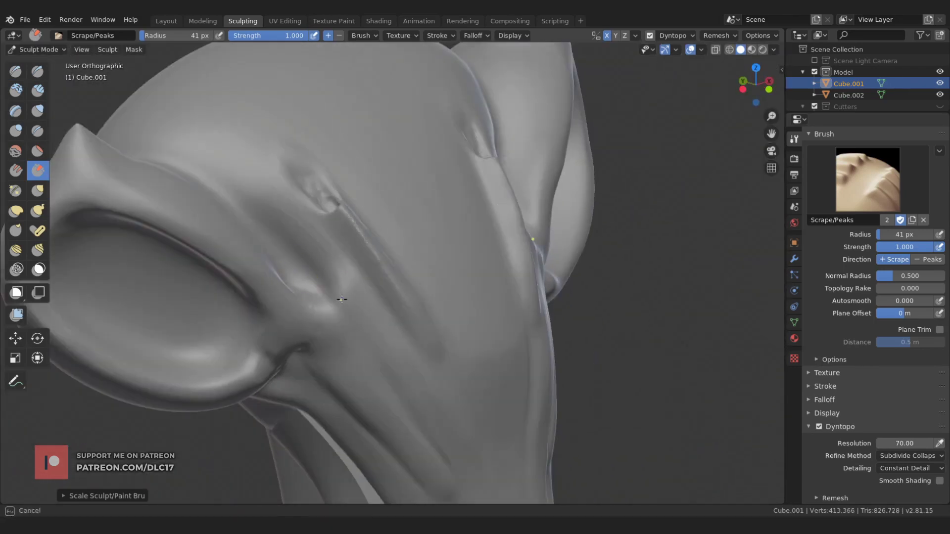
- Touch up the brow and forehead ridges with small scrapes, then return to the Layout workspace
{"action": "middle_click_drag", "start_coordinate": [276, 195], "coordinate": [357, 237]}
{"action": "left_click_drag", "start_coordinate": [357, 238], "coordinate": [376, 267]}
{"action": "middle_click_drag", "start_coordinate": [376, 267], "coordinate": [366, 248]}
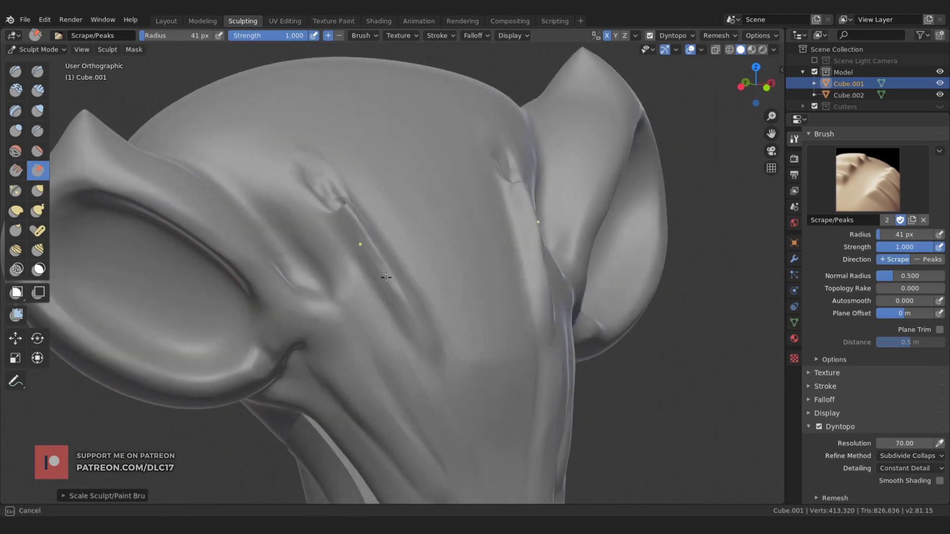
{"action": "left_click_drag", "start_coordinate": [366, 238], "coordinate": [374, 248]}
{"action": "mouse_move", "coordinate": [374, 248]}
{"action": "middle_mouse_down", "text": "alt"}
{"action": "mouse_move", "coordinate": [335, 262]}
{"action": "mouse_move", "coordinate": [327, 148]}
{"action": "mouse_move", "coordinate": [346, 168]}
{"action": "middle_mouse_up", "text": "alt"}
{"action": "mouse_move", "coordinate": [346, 168]}
{"action": "left_mouse_down"}
{"action": "mouse_move", "coordinate": [361, 159]}
{"action": "mouse_move", "coordinate": [368, 166]}
{"action": "left_mouse_up"}
{"action": "mouse_move", "coordinate": [368, 166]}
{"action": "middle_mouse_down"}
{"action": "mouse_move", "coordinate": [275, 124]}
{"action": "mouse_move", "coordinate": [341, 196]}
{"action": "mouse_move", "coordinate": [325, 265]}
{"action": "middle_mouse_up"}
{"action": "scroll", "coordinate": [276, 123], "scroll_direction": "down", "scroll_amount": 3}
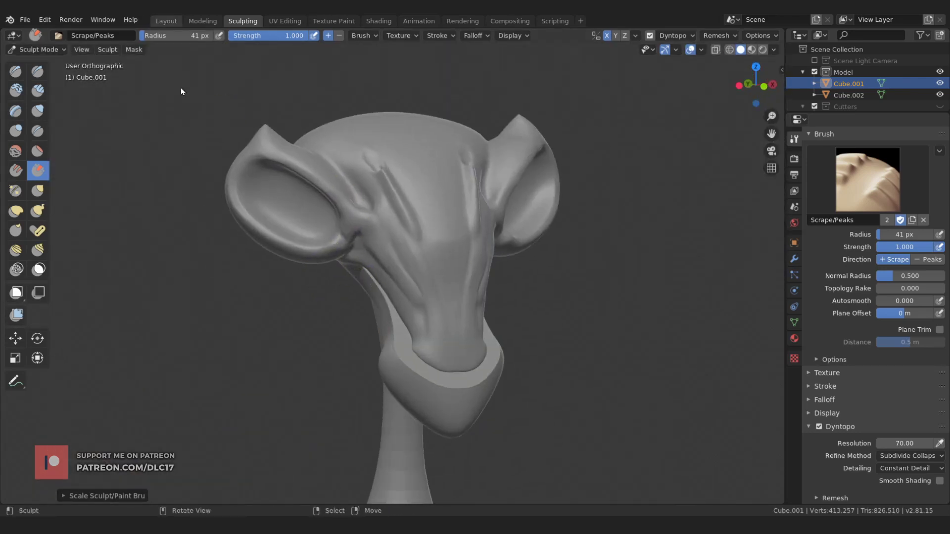
{"action": "left_click", "coordinate": [166, 21]}
- From the front view, add an ico sphere with more subdivisions and a larger radius
{"action": "key", "text": "KP_1"}
{"action": "key", "text": "F3"}
{"action": "type", "text": "sphere"}
{"action": "key", "text": "Down"}
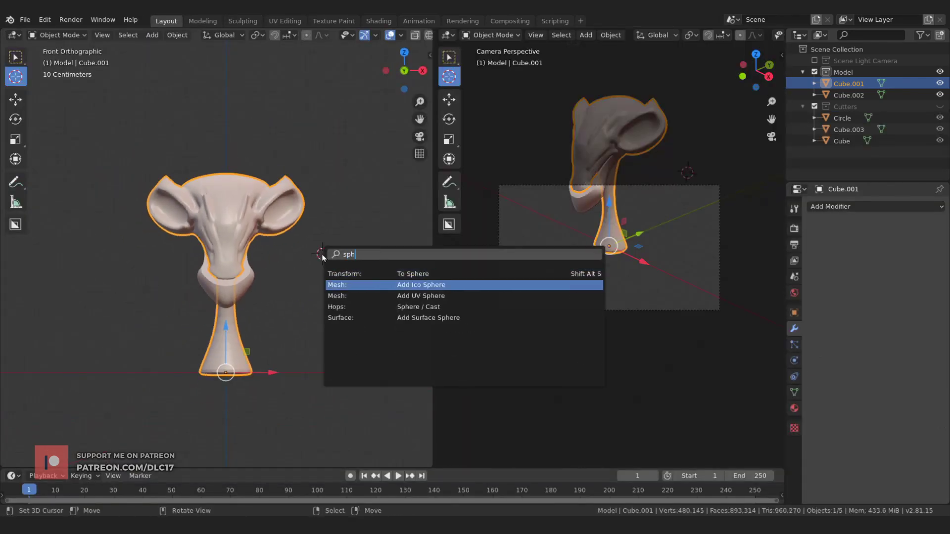
{"action": "key", "text": "Return"}
{"action": "left_click_drag", "start_coordinate": [151, 346], "coordinate": [188, 358]}
{"action": "key", "text": "g"}
{"action": "left_click", "coordinate": [180, 240]}
{"action": "middle_click_drag", "start_coordinate": [179, 240], "coordinate": [277, 268]}
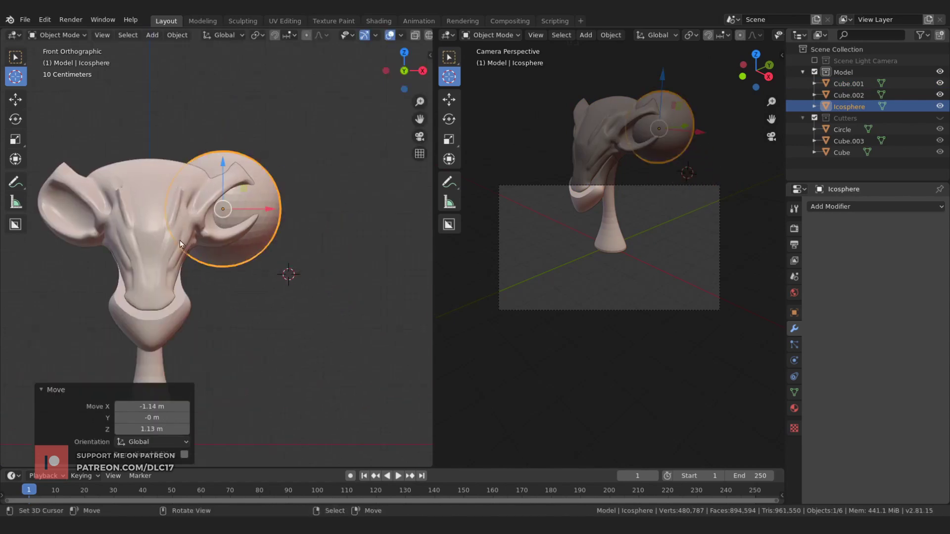
- Move the sphere along Y to the eye, scale it to half size, and push it into the socket
{"action": "key", "text": "g"}
{"action": "key", "text": "y"}
{"action": "left_click", "coordinate": [218, 254]}
{"action": "key", "text": "KP_1"}
{"action": "key", "text": "s"}
{"action": "left_click", "coordinate": [268, 296]}
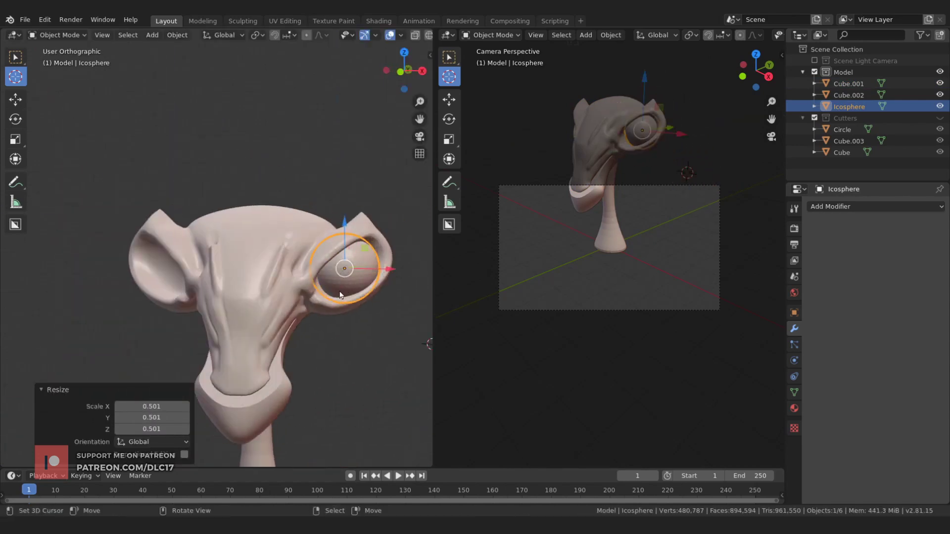
{"action": "scroll", "coordinate": [268, 296], "scroll_direction": "up", "scroll_amount": 3}
{"action": "key", "text": "g"}
{"action": "key", "text": "y"}
{"action": "left_click", "coordinate": [313, 296]}
{"action": "middle_click_drag", "start_coordinate": [313, 296], "coordinate": [313, 296]}
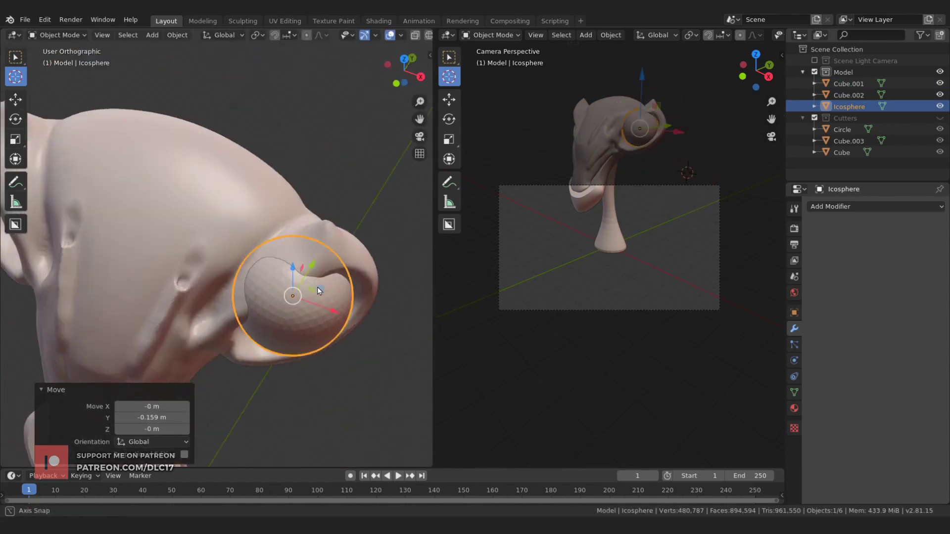
- From the top view, reposition the sphere and rotate it to sit in the eye socket
{"action": "key", "text": "KP_7"}
{"action": "key", "text": "g"}
{"action": "left_click", "coordinate": [312, 296]}
{"action": "middle_click_drag", "start_coordinate": [297, 337], "coordinate": [267, 296]}
{"action": "key", "text": "r"}
{"action": "left_click", "coordinate": [257, 302]}
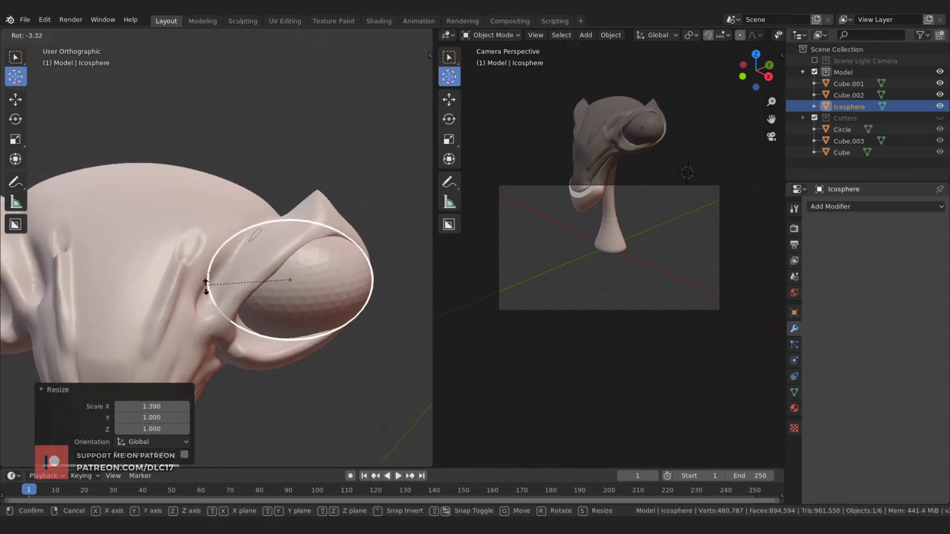
{"action": "key", "text": "r"}
{"action": "key", "text": "r"}
{"action": "left_click", "coordinate": [240, 311]}
- Move, tilt and lower the eyeball along Z so it fits the socket
{"action": "key", "text": "g"}
{"action": "left_click", "coordinate": [176, 307]}
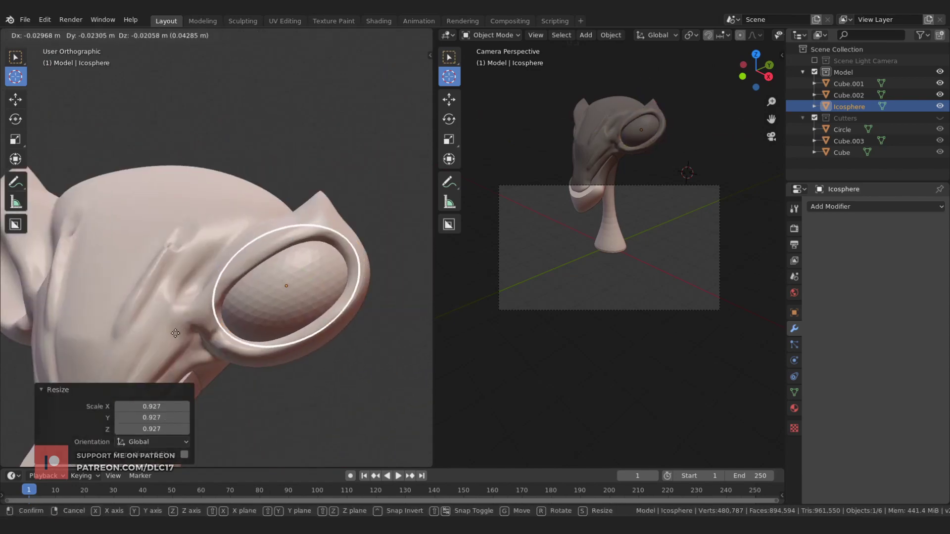
{"action": "key", "text": "r"}
{"action": "left_click", "coordinate": [183, 332]}
{"action": "middle_click_drag", "start_coordinate": [198, 346], "coordinate": [237, 391]}
{"action": "key", "text": "g"}
{"action": "key", "text": "shift+z"}
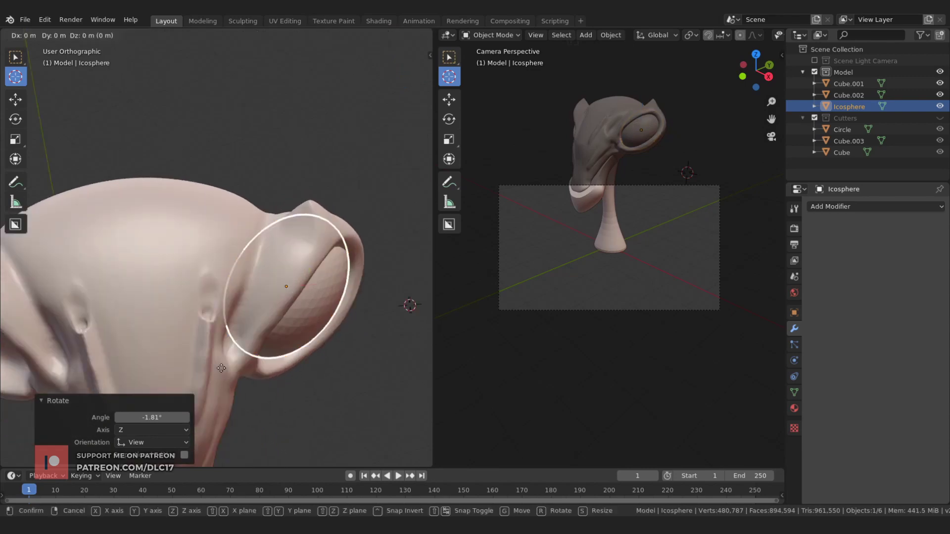
{"action": "left_click", "coordinate": [241, 398]}
{"action": "mouse_move", "coordinate": [241, 346]}
{"action": "middle_mouse_down"}
{"action": "mouse_move", "coordinate": [233, 282]}
{"action": "mouse_move", "coordinate": [277, 277]}
{"action": "middle_mouse_up"}
- Save the file, add a Mirror modifier to the eyeball, and select head Cube.001 for sculpting
{"action": "key", "text": "ctrl+s"}
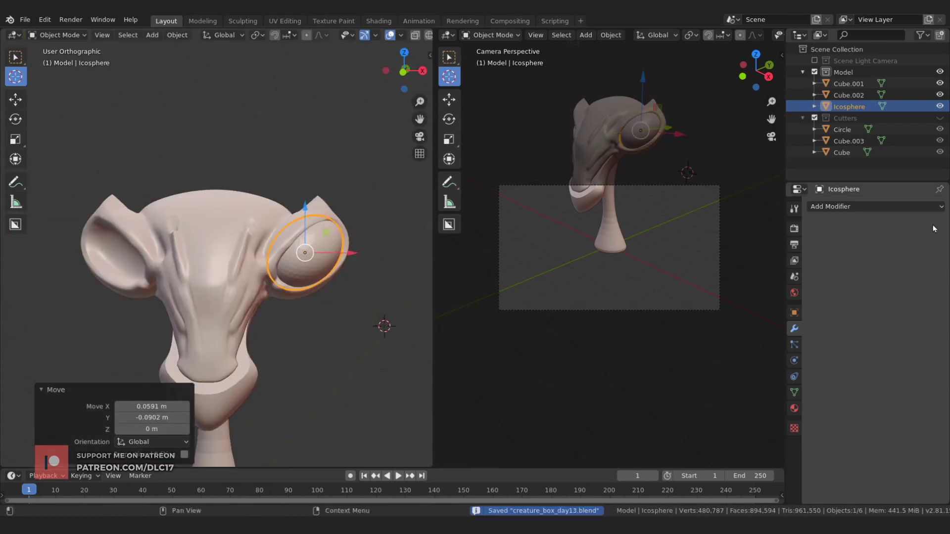
{"action": "left_click", "coordinate": [876, 207]}
{"action": "left_click", "coordinate": [737, 322]}
{"action": "left_click", "coordinate": [226, 237]}
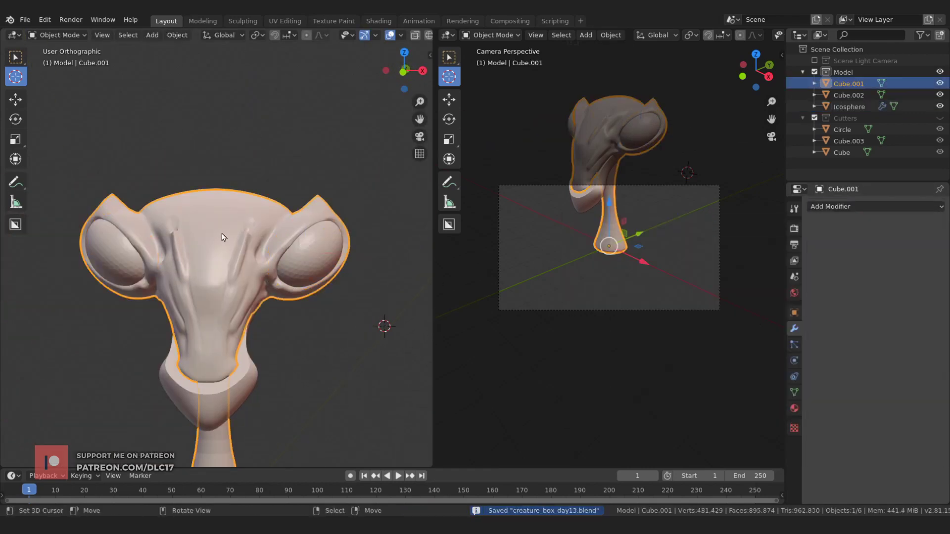
{"action": "left_click", "coordinate": [254, 25]}
- Switch to the Grab sculpt brush and adjust its size
{"action": "middle_click_drag", "start_coordinate": [404, 255], "coordinate": [436, 267]}
{"action": "key", "text": "g"}
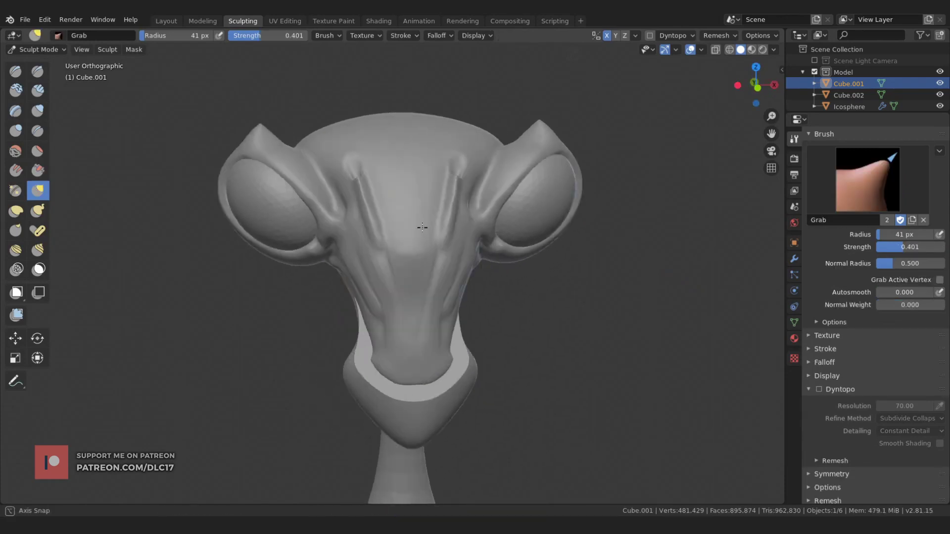
{"action": "scroll", "coordinate": [460, 302], "scroll_direction": "up", "scroll_amount": 3}
{"action": "middle_click_drag", "start_coordinate": [460, 302], "coordinate": [499, 329]}
{"action": "key", "text": "f"}
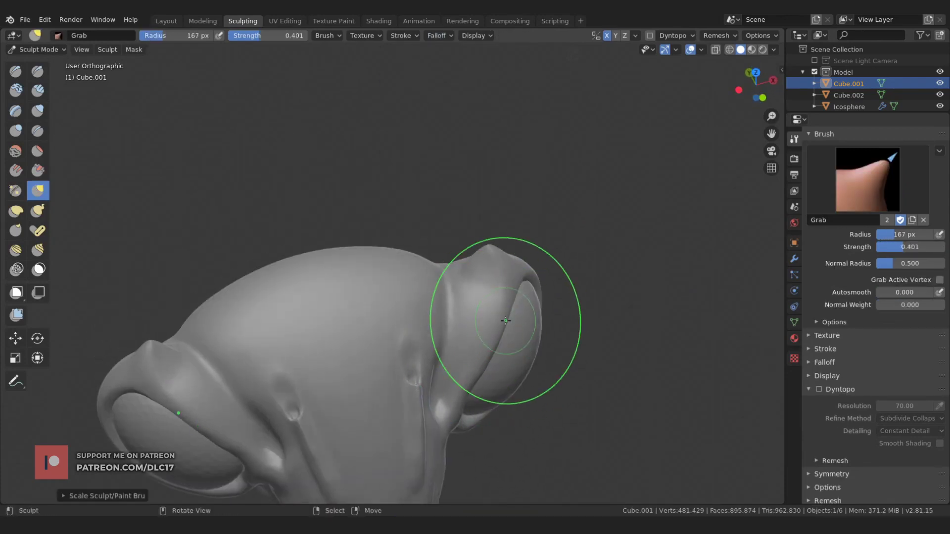
{"action": "left_click", "coordinate": [533, 281]}
{"action": "key", "text": "f"}
{"action": "left_click", "coordinate": [534, 305]}
{"action": "mouse_move", "coordinate": [533, 280]}
{"action": "middle_mouse_down"}
{"action": "mouse_move", "coordinate": [516, 302]}
{"action": "mouse_move", "coordinate": [374, 212]}
{"action": "middle_mouse_up"}
- Switch to a slightly smaller Scrape brush while orbiting around the head
{"action": "key", "text": "shift+t"}
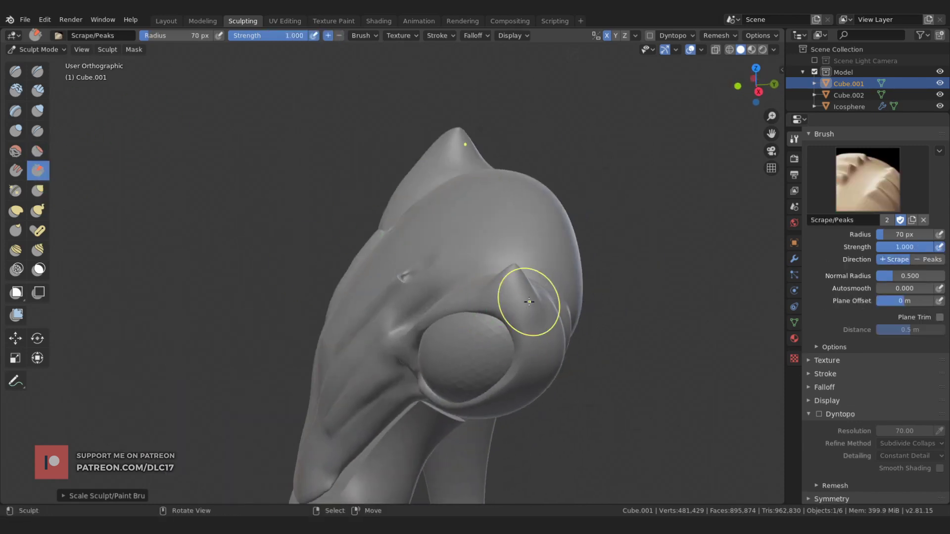
{"action": "key", "text": "bracketleft"}
{"action": "middle_click_drag", "start_coordinate": [534, 295], "coordinate": [540, 311]}
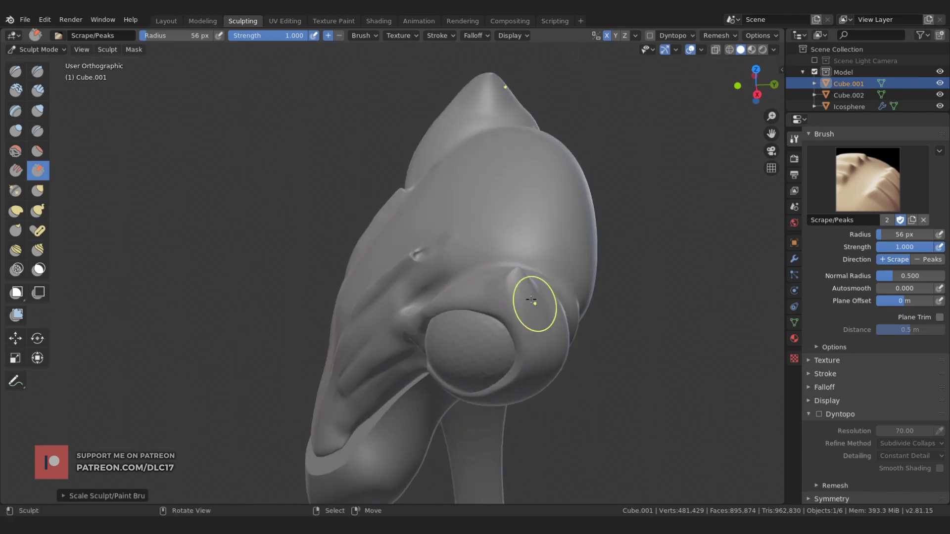
{"action": "mouse_move", "coordinate": [509, 260]}
{"action": "middle_mouse_down"}
{"action": "mouse_move", "coordinate": [504, 291]}
{"action": "mouse_move", "coordinate": [500, 282]}
{"action": "mouse_move", "coordinate": [457, 345]}
{"action": "middle_mouse_up"}
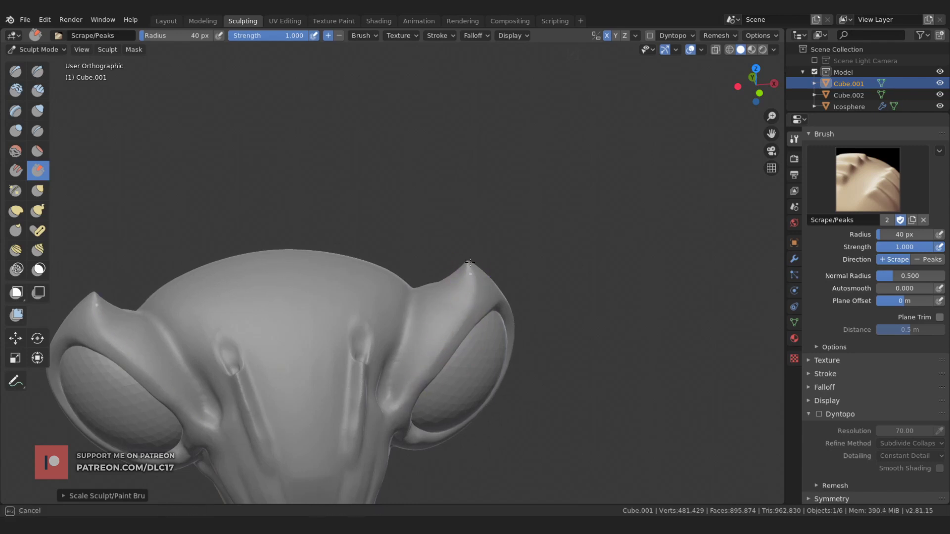
{"action": "middle_click_drag", "start_coordinate": [470, 262], "coordinate": [504, 360]}
- Pull the eye-socket bulge outward with an enlarged Grab brush
{"action": "key", "text": "g"}
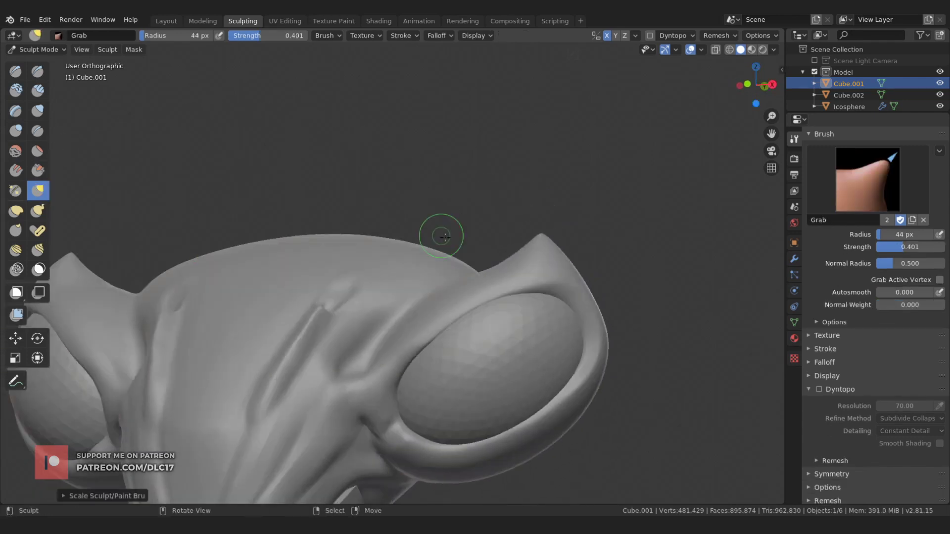
{"action": "key", "text": "f"}
{"action": "left_click", "coordinate": [515, 292]}
{"action": "middle_click_drag", "start_coordinate": [515, 292], "coordinate": [432, 341]}
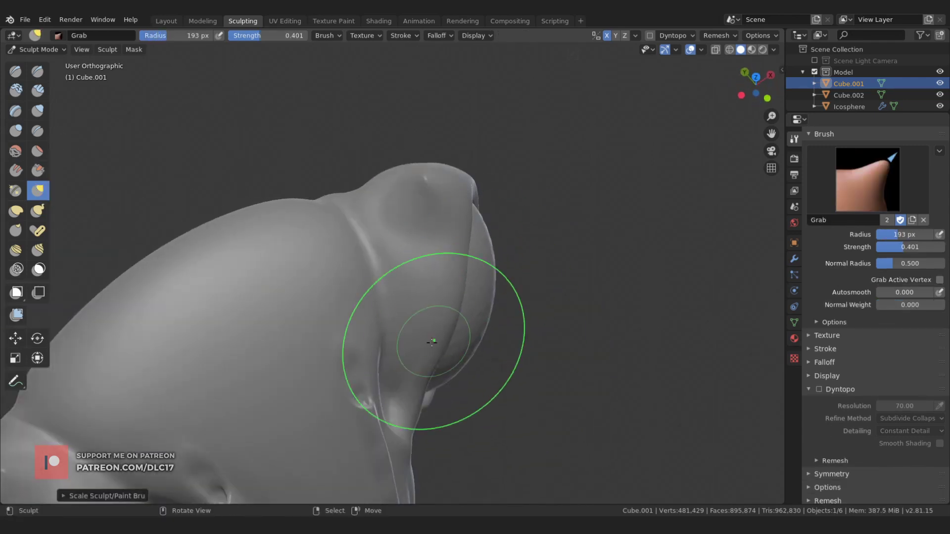
{"action": "key", "text": "f"}
{"action": "left_click_drag", "start_coordinate": [431, 342], "coordinate": [454, 301]}
{"action": "left_click", "coordinate": [471, 245]}
- Set the Grab brush radius to 110 px while viewing the eye socket
{"action": "middle_click_drag", "start_coordinate": [471, 245], "coordinate": [455, 344]}
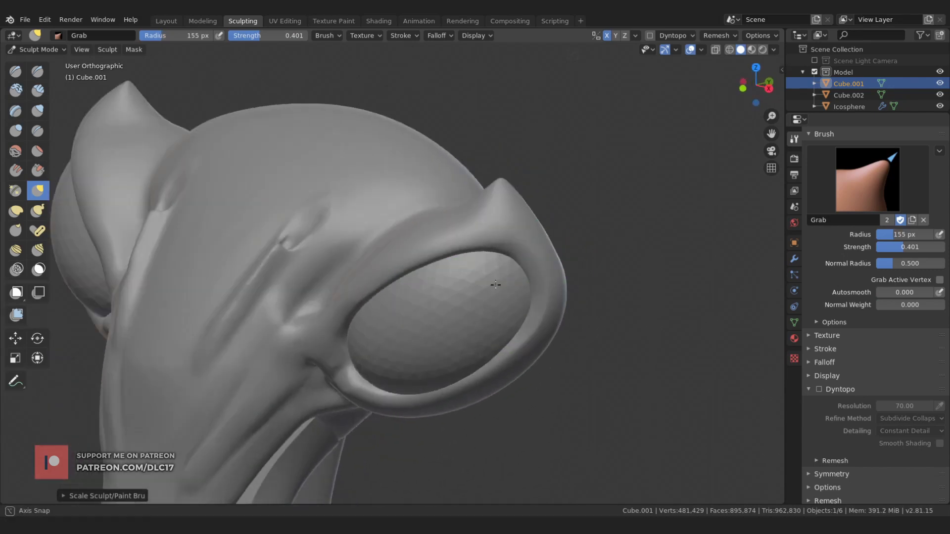
{"action": "mouse_move", "coordinate": [418, 373]}
{"action": "middle_mouse_down"}
{"action": "mouse_move", "coordinate": [494, 282]}
{"action": "mouse_move", "coordinate": [434, 276]}
{"action": "middle_mouse_up"}
{"action": "key", "text": "f"}
{"action": "left_click", "coordinate": [428, 295]}
{"action": "key", "text": "f"}
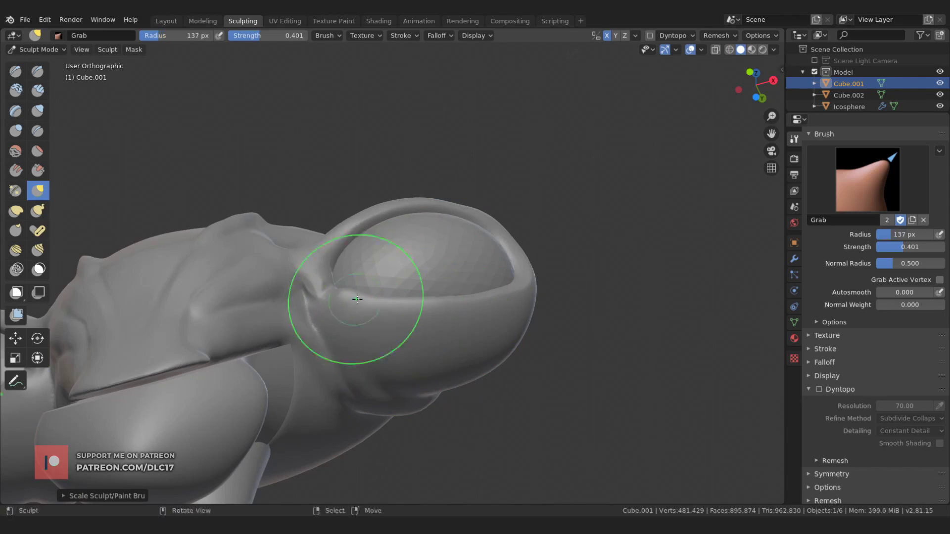
{"action": "left_click", "coordinate": [416, 314]}
{"action": "mouse_move", "coordinate": [415, 314]}
{"action": "middle_mouse_down"}
{"action": "mouse_move", "coordinate": [472, 278]}
{"action": "mouse_move", "coordinate": [509, 180]}
{"action": "mouse_move", "coordinate": [400, 254]}
{"action": "mouse_move", "coordinate": [364, 149]}
{"action": "mouse_move", "coordinate": [350, 187]}
{"action": "middle_mouse_up"}
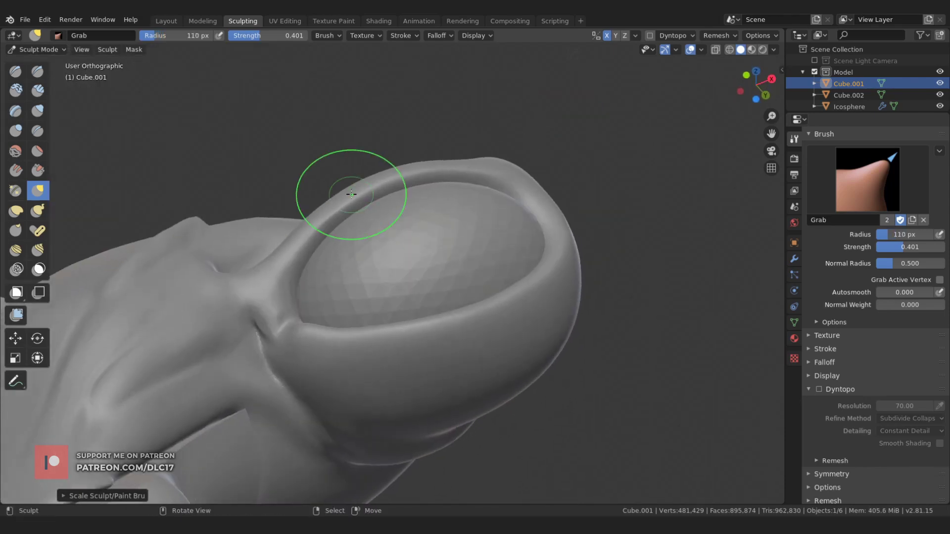
- Switch to the Draw brush and enable dynamic topology
{"action": "key", "text": "x"}
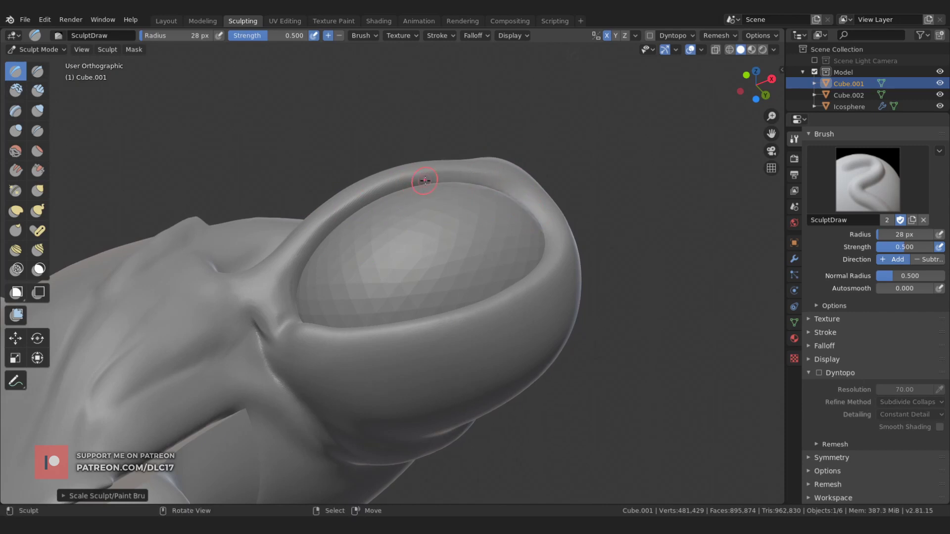
{"action": "middle_click_drag", "start_coordinate": [488, 198], "coordinate": [376, 205]}
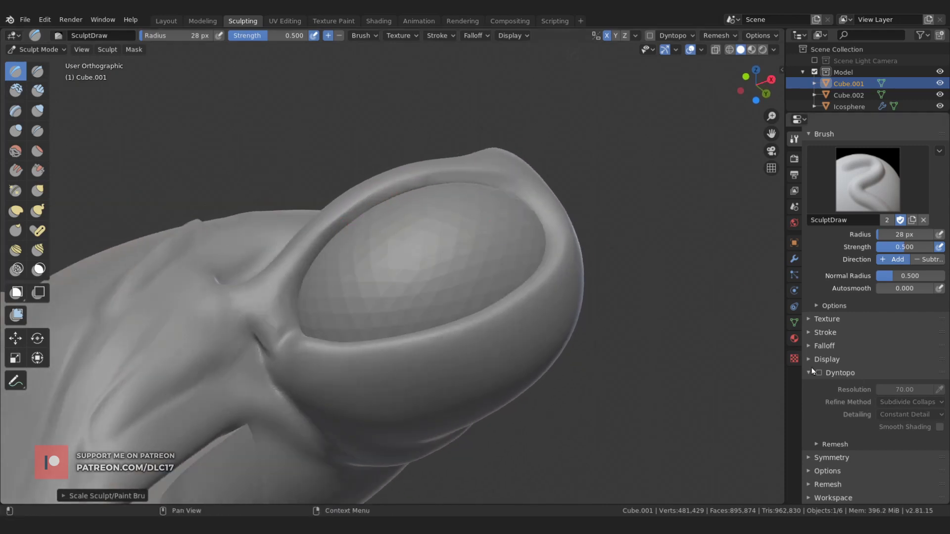
{"action": "key", "text": "ctrl+d"}
{"action": "key", "text": "Return"}
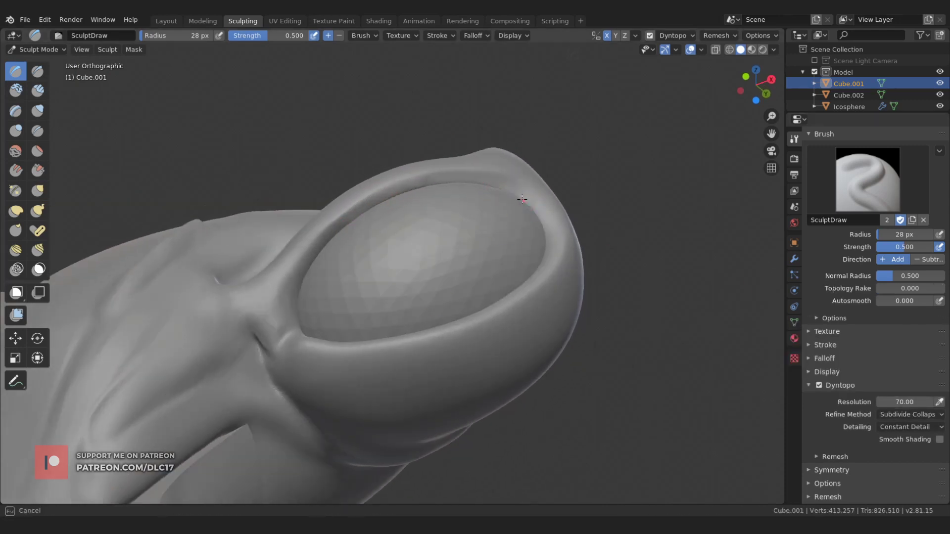
- Draw raised strokes along the inner socket rim to build a thick lid ring
{"action": "mouse_move", "coordinate": [400, 193]}
{"action": "left_mouse_down"}
{"action": "mouse_move", "coordinate": [318, 244]}
{"action": "mouse_move", "coordinate": [309, 262]}
{"action": "left_mouse_up"}
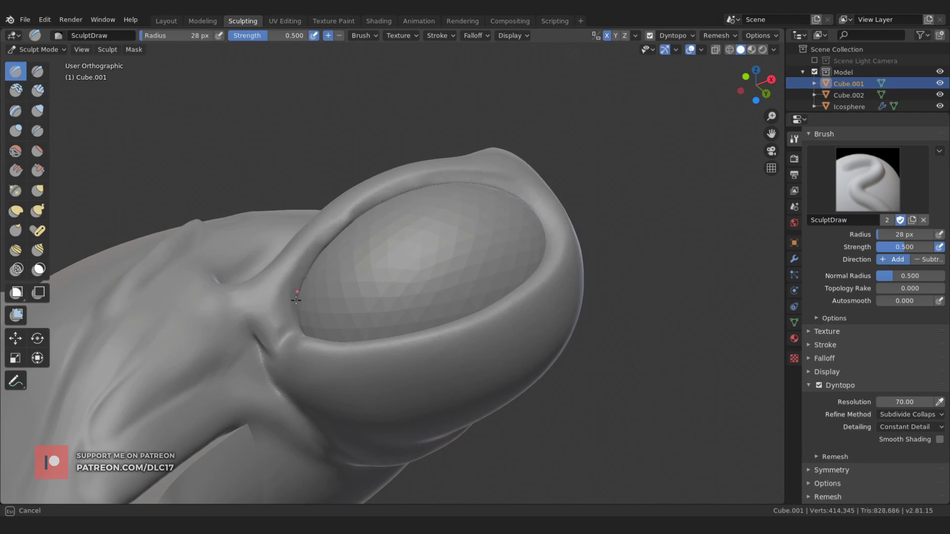
{"action": "left_click_drag", "start_coordinate": [297, 327], "coordinate": [322, 239]}
{"action": "middle_click_drag", "start_coordinate": [322, 239], "coordinate": [340, 234]}
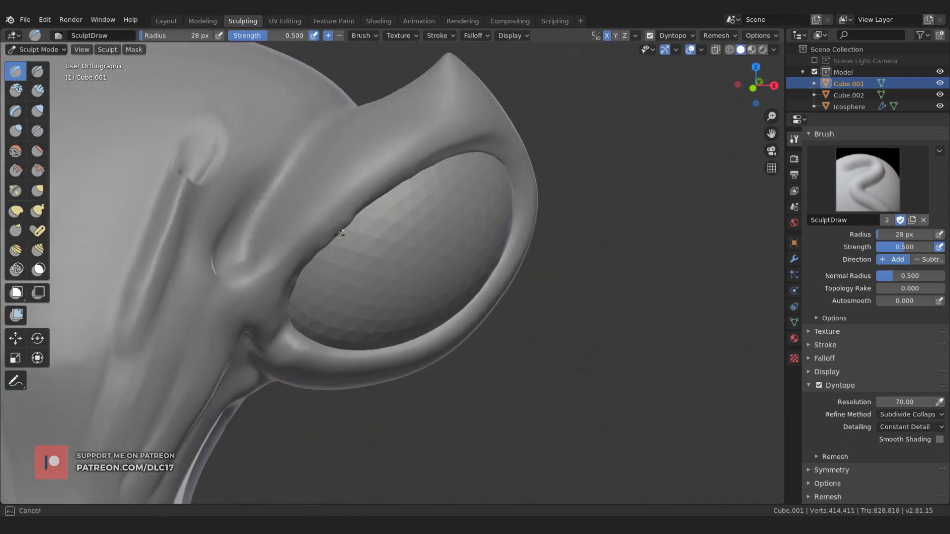
{"action": "left_click_drag", "start_coordinate": [422, 217], "coordinate": [515, 207]}
{"action": "mouse_move", "coordinate": [515, 207]}
{"action": "middle_mouse_down"}
{"action": "mouse_move", "coordinate": [462, 233]}
{"action": "mouse_move", "coordinate": [494, 269]}
{"action": "middle_mouse_up"}
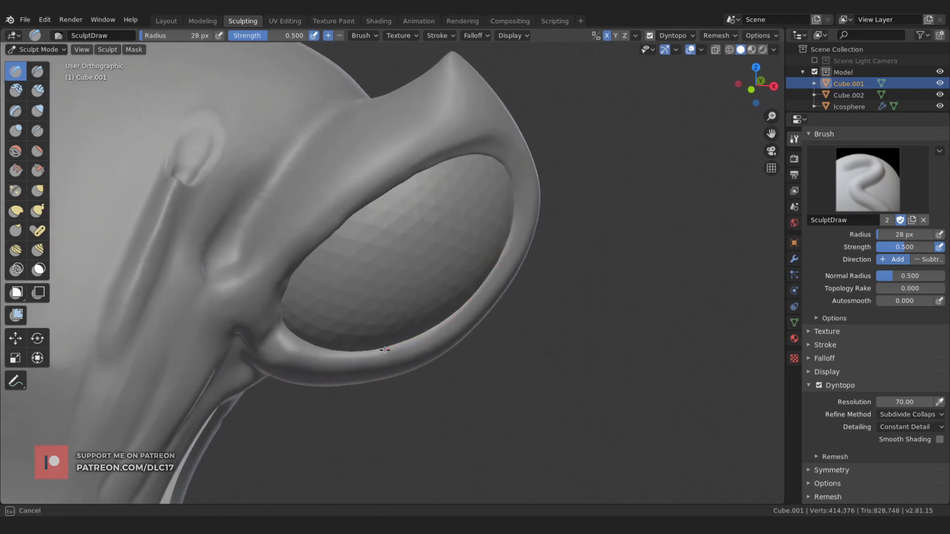
{"action": "middle_click_drag", "start_coordinate": [295, 340], "coordinate": [276, 303]}
{"action": "left_click_drag", "start_coordinate": [276, 303], "coordinate": [279, 282]}
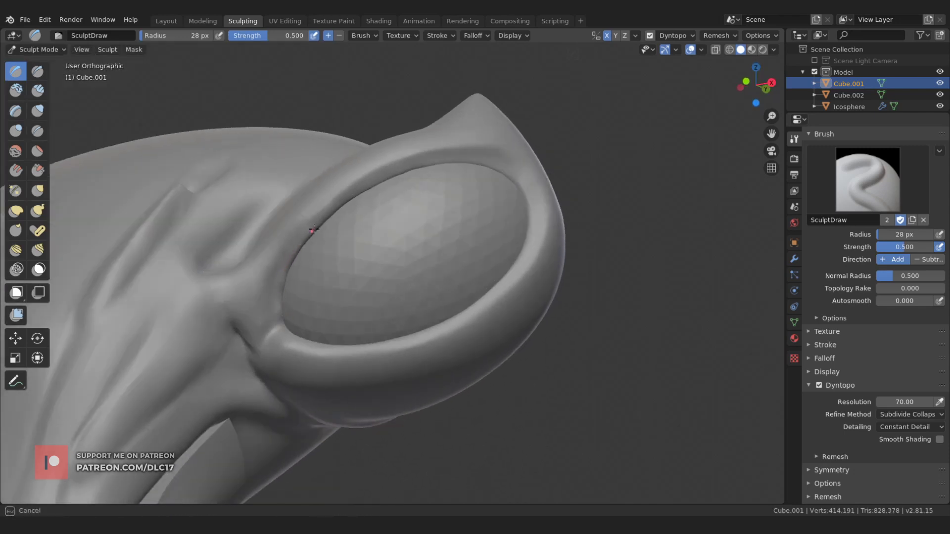
{"action": "left_click_drag", "start_coordinate": [312, 229], "coordinate": [360, 202]}
{"action": "middle_click_drag", "start_coordinate": [360, 202], "coordinate": [345, 206]}
- Switch to a 19 px Crease brush and crease the upper eye-socket rim
{"action": "key", "text": "shift+c"}
{"action": "key", "text": "bracketleft"}
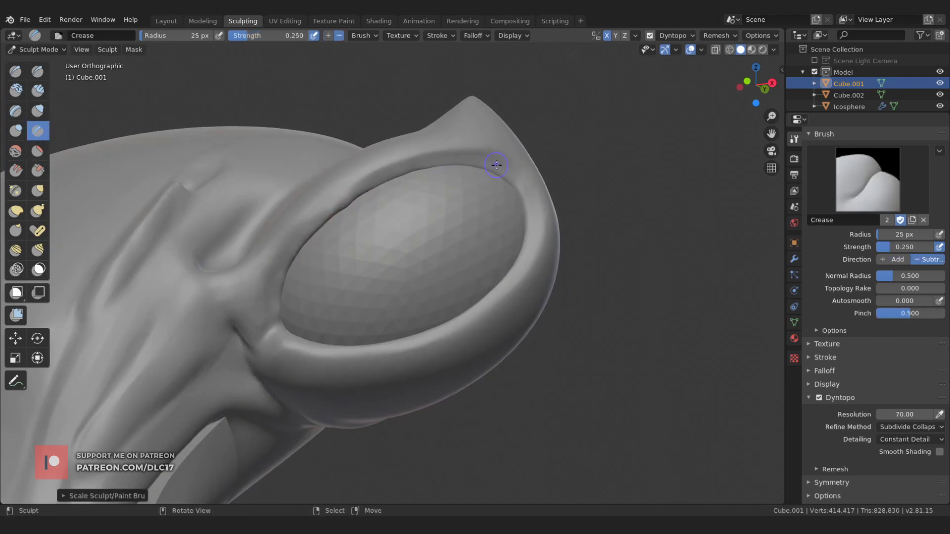
{"action": "key", "text": "bracketleft"}
{"action": "key", "text": "bracketleft"}
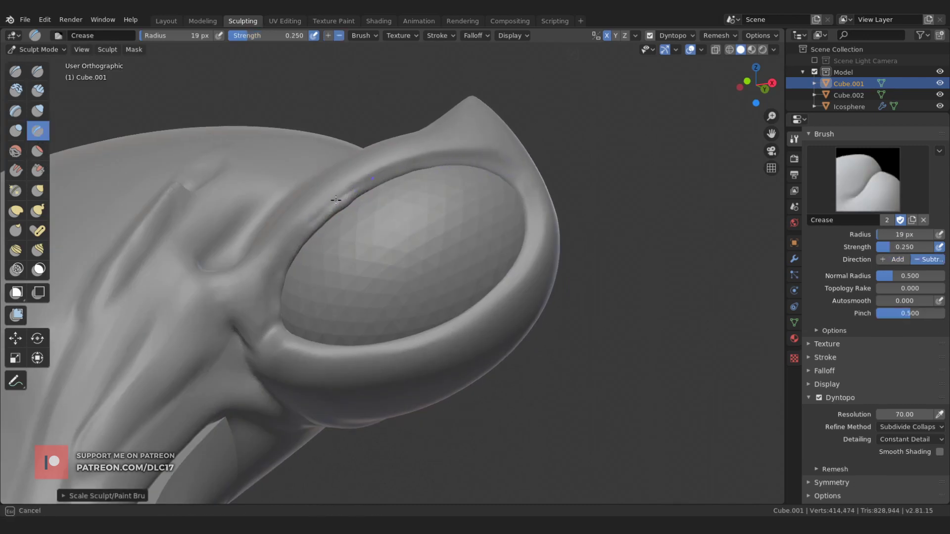
{"action": "mouse_move", "coordinate": [362, 185]}
{"action": "left_mouse_down"}
{"action": "mouse_move", "coordinate": [513, 178]}
{"action": "mouse_move", "coordinate": [429, 158]}
{"action": "mouse_move", "coordinate": [392, 166]}
{"action": "left_mouse_up"}
{"action": "middle_click_drag", "start_coordinate": [291, 245], "coordinate": [309, 214]}
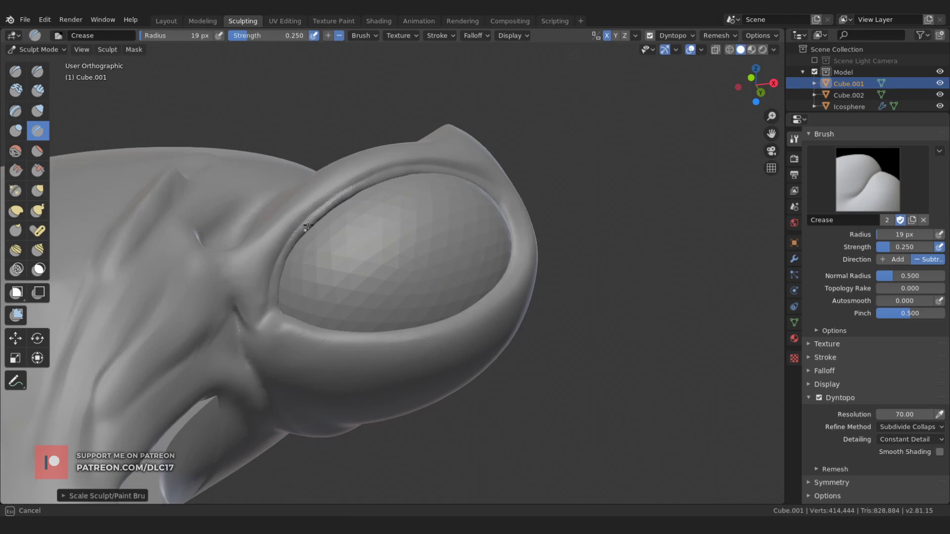
{"action": "left_click_drag", "start_coordinate": [307, 225], "coordinate": [473, 180]}
- Crease the lower rim and right side of the eye socket
{"action": "middle_click_drag", "start_coordinate": [386, 248], "coordinate": [492, 163]}
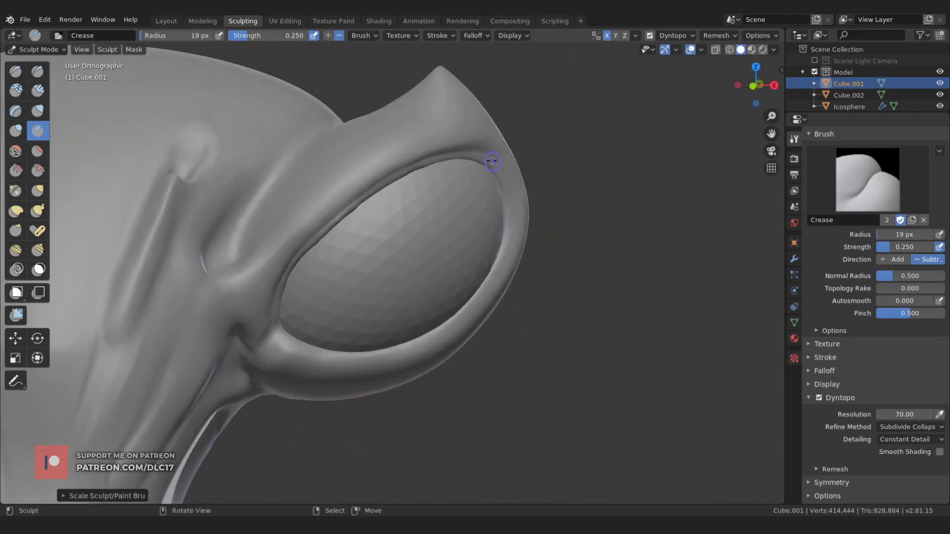
{"action": "left_click_drag", "start_coordinate": [492, 163], "coordinate": [513, 213]}
{"action": "middle_click_drag", "start_coordinate": [513, 212], "coordinate": [515, 195]}
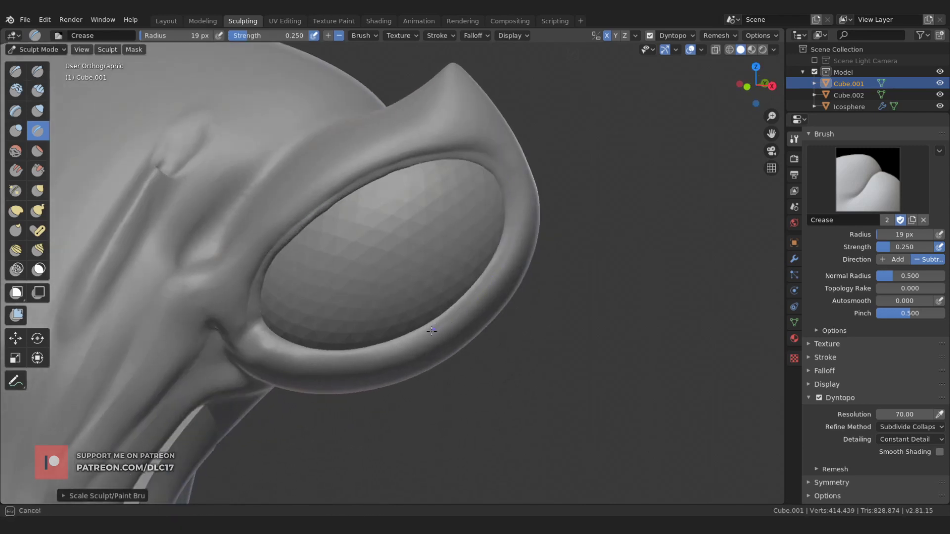
{"action": "left_click_drag", "start_coordinate": [431, 331], "coordinate": [408, 342]}
{"action": "left_click_drag", "start_coordinate": [353, 358], "coordinate": [401, 345]}
{"action": "left_click_drag", "start_coordinate": [487, 264], "coordinate": [513, 221]}
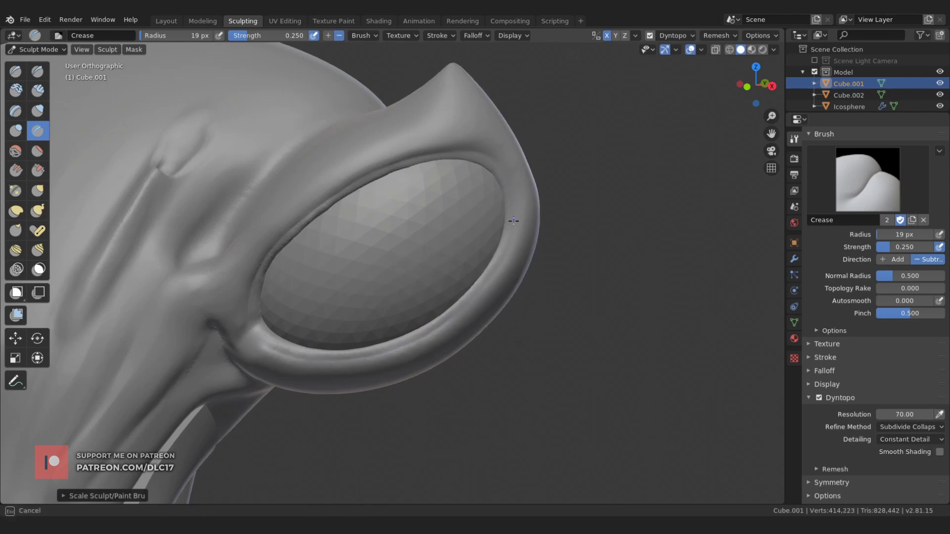
{"action": "mouse_move", "coordinate": [466, 308]}
{"action": "left_mouse_down"}
{"action": "mouse_move", "coordinate": [509, 197]}
{"action": "mouse_move", "coordinate": [466, 152]}
{"action": "left_mouse_up"}
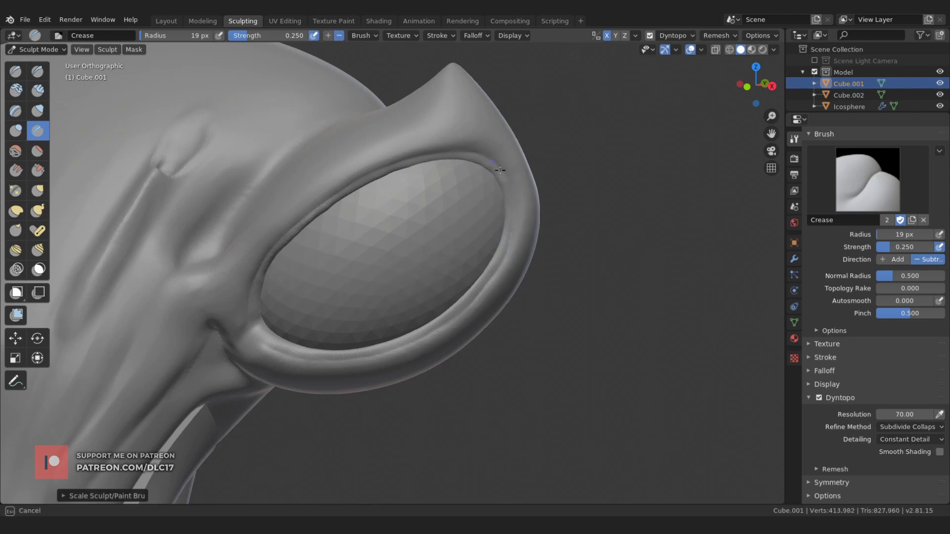
{"action": "mouse_move", "coordinate": [492, 276]}
{"action": "left_mouse_down"}
{"action": "mouse_move", "coordinate": [450, 298]}
{"action": "mouse_move", "coordinate": [451, 321]}
{"action": "left_mouse_up"}
{"action": "mouse_move", "coordinate": [399, 347]}
{"action": "left_mouse_down"}
{"action": "mouse_move", "coordinate": [341, 363]}
{"action": "mouse_move", "coordinate": [291, 357]}
{"action": "mouse_move", "coordinate": [263, 337]}
{"action": "left_mouse_up"}
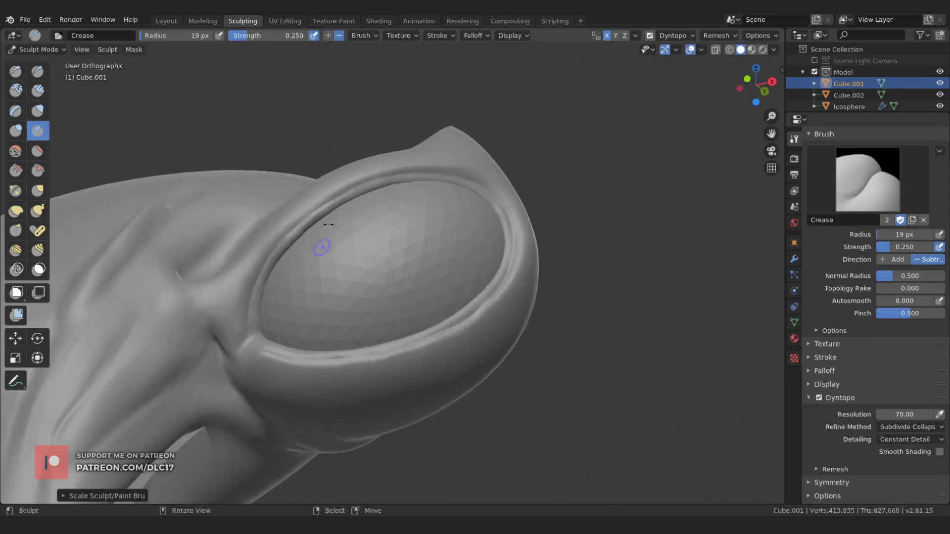
- Extend the upper rim crease leftward and deepen the socket rim creases
{"action": "middle_click_drag", "start_coordinate": [402, 307], "coordinate": [475, 169]}
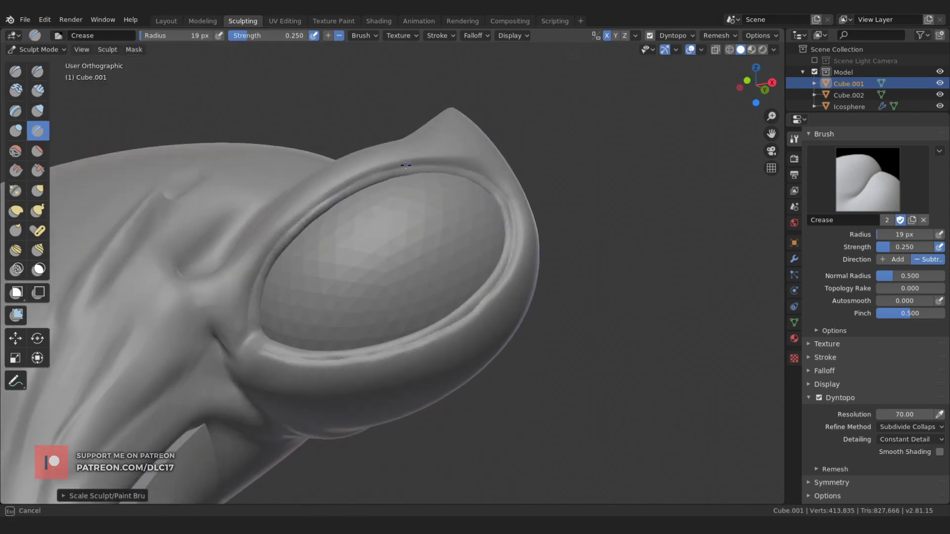
{"action": "left_click_drag", "start_coordinate": [405, 165], "coordinate": [411, 163]}
{"action": "left_click_drag", "start_coordinate": [434, 163], "coordinate": [295, 221]}
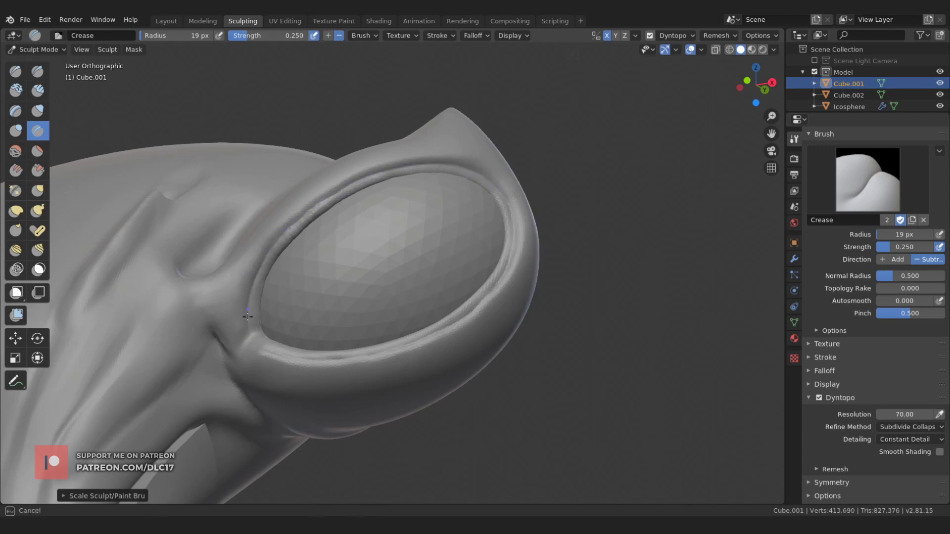
{"action": "left_click_drag", "start_coordinate": [269, 248], "coordinate": [275, 322]}
{"action": "middle_click_drag", "start_coordinate": [275, 323], "coordinate": [258, 340]}
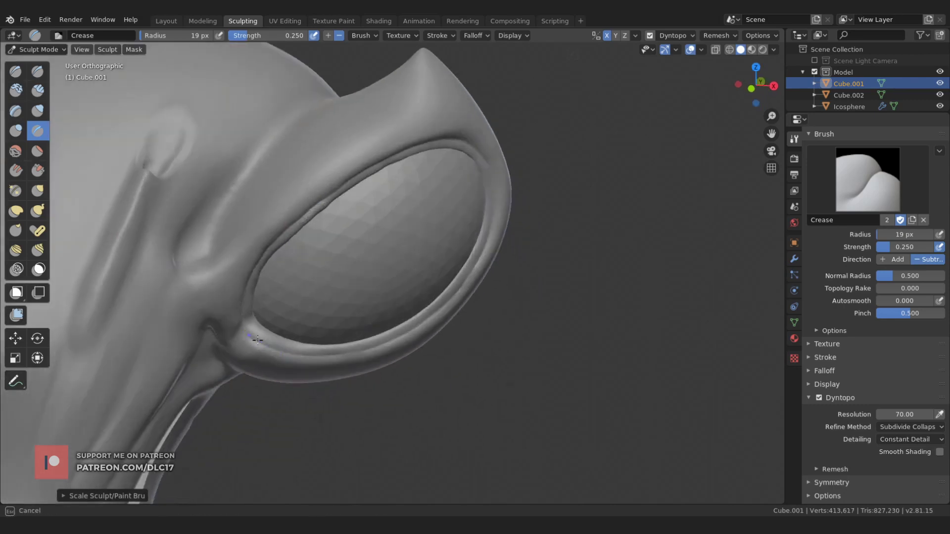
{"action": "left_click_drag", "start_coordinate": [385, 342], "coordinate": [487, 168]}
- Add a short crease along the neck and orbit back to a front view
{"action": "mouse_move", "coordinate": [342, 356]}
{"action": "middle_mouse_down"}
{"action": "mouse_move", "coordinate": [282, 357]}
{"action": "mouse_move", "coordinate": [280, 307]}
{"action": "middle_mouse_up"}
{"action": "scroll", "coordinate": [280, 306], "scroll_direction": "down", "scroll_amount": 5}
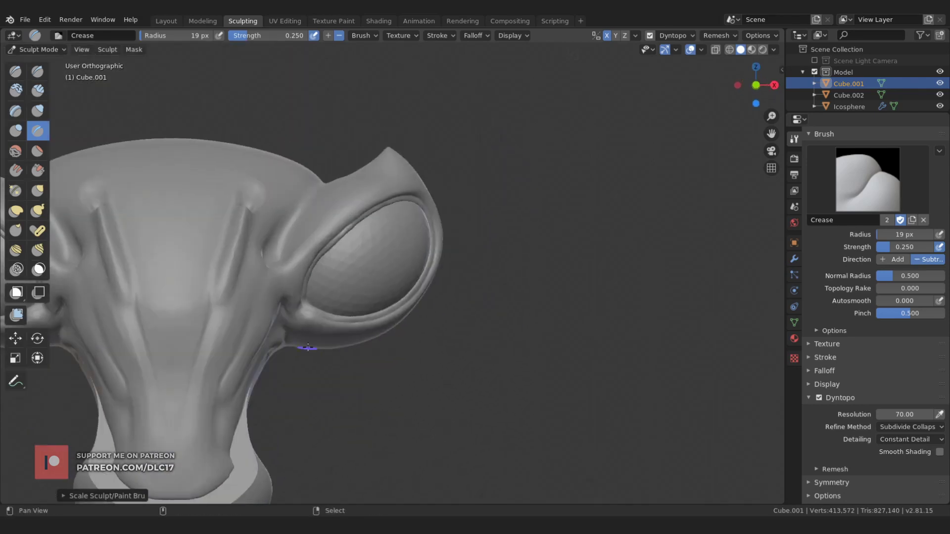
{"action": "mouse_move", "coordinate": [307, 343]}
{"action": "middle_mouse_down"}
{"action": "mouse_move", "coordinate": [417, 356]}
{"action": "mouse_move", "coordinate": [388, 318]}
{"action": "mouse_move", "coordinate": [400, 302]}
{"action": "middle_mouse_up"}
{"action": "left_click_drag", "start_coordinate": [399, 301], "coordinate": [356, 360]}
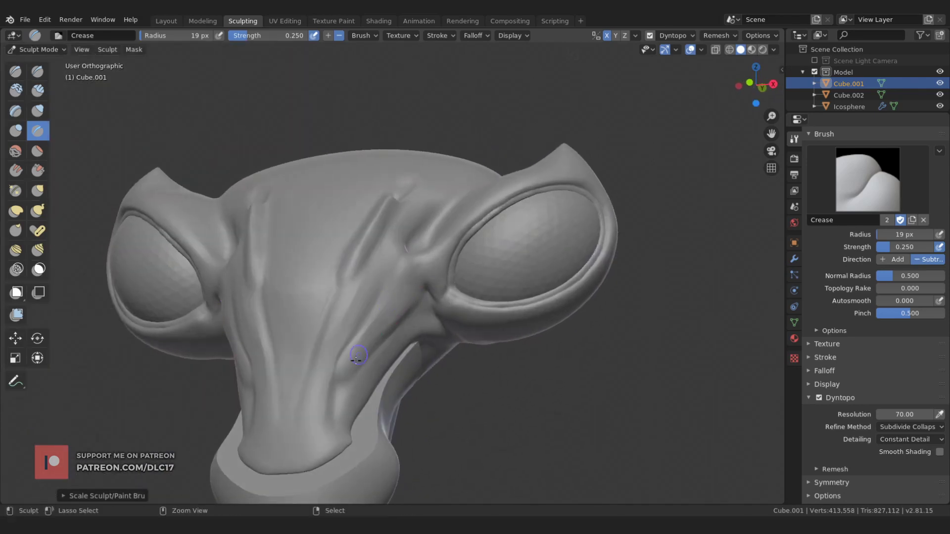
{"action": "middle_click_drag", "start_coordinate": [411, 291], "coordinate": [344, 365]}
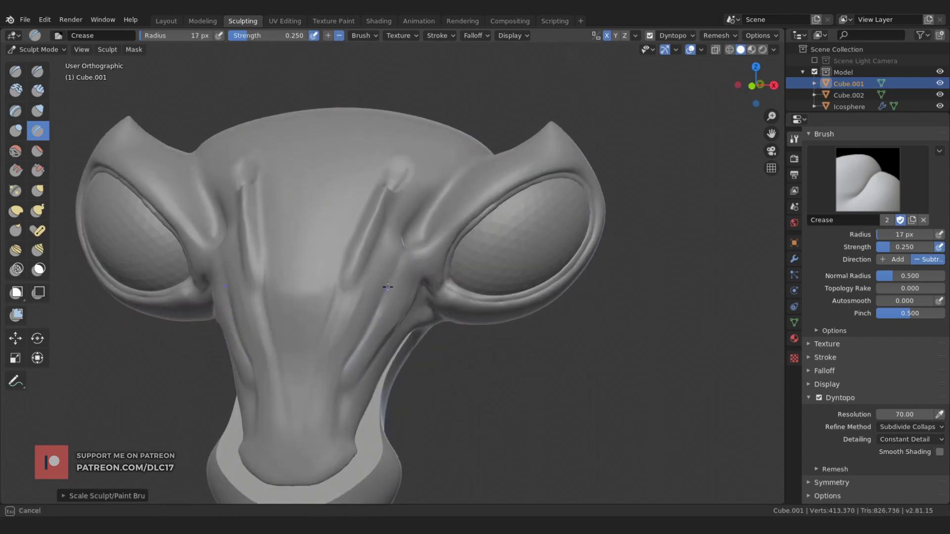
{"action": "middle_click_drag", "start_coordinate": [387, 287], "coordinate": [391, 287]}
{"action": "mouse_move", "coordinate": [481, 163]}
{"action": "middle_mouse_down"}
{"action": "mouse_move", "coordinate": [456, 196]}
{"action": "mouse_move", "coordinate": [527, 183]}
{"action": "middle_mouse_up"}
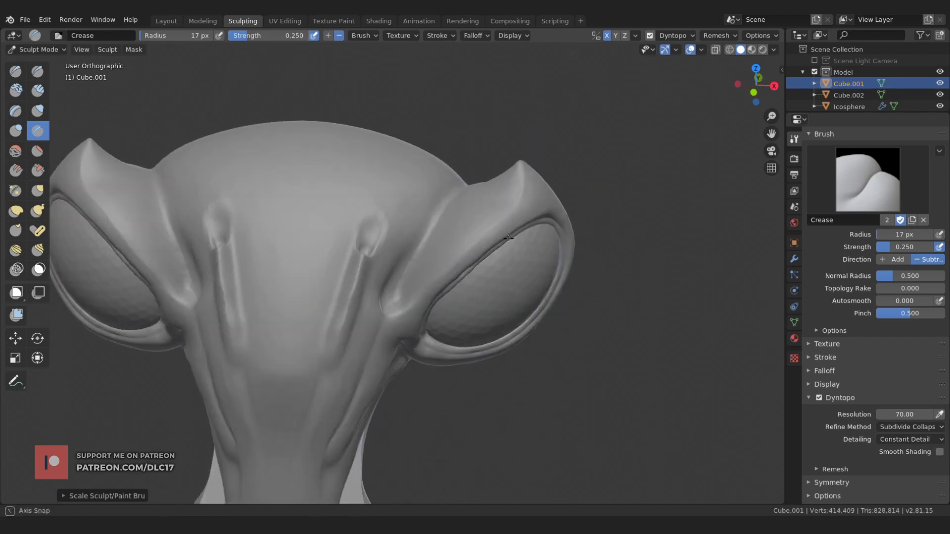
{"action": "middle_click_drag", "start_coordinate": [521, 206], "coordinate": [506, 203]}
- With the Pinch brush, sharpen the ear tips, forehead groove and side ridge
{"action": "key", "text": "p"}
{"action": "left_click_drag", "start_coordinate": [510, 162], "coordinate": [493, 223]}
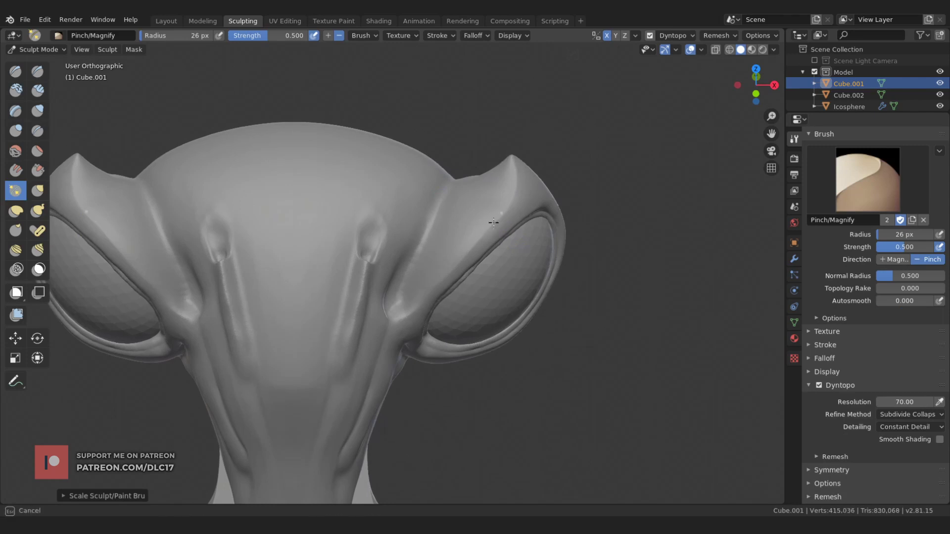
{"action": "middle_click_drag", "start_coordinate": [396, 317], "coordinate": [367, 292]}
{"action": "left_click_drag", "start_coordinate": [346, 297], "coordinate": [357, 259]}
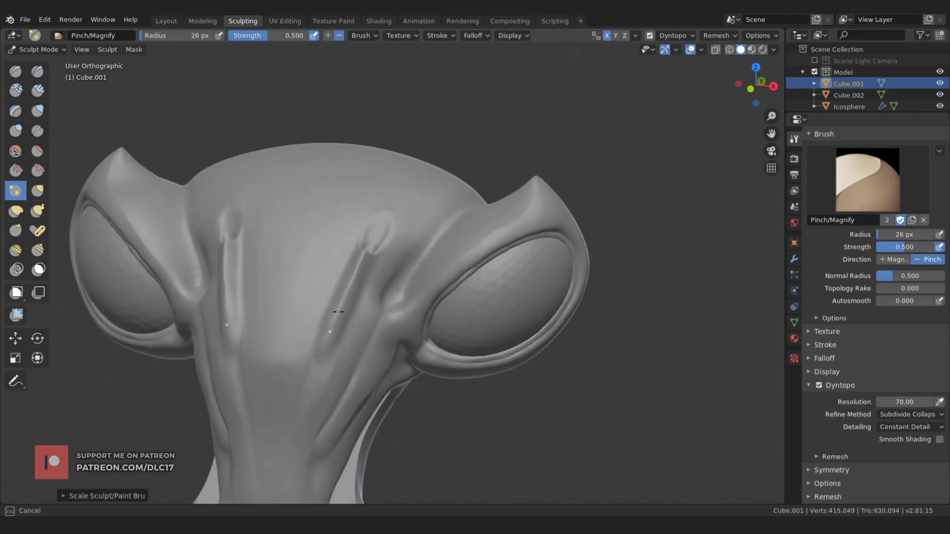
{"action": "mouse_move", "coordinate": [338, 311]}
{"action": "middle_mouse_down"}
{"action": "mouse_move", "coordinate": [360, 392]}
{"action": "mouse_move", "coordinate": [344, 336]}
{"action": "middle_mouse_up"}
{"action": "middle_click_drag", "start_coordinate": [375, 409], "coordinate": [392, 314]}
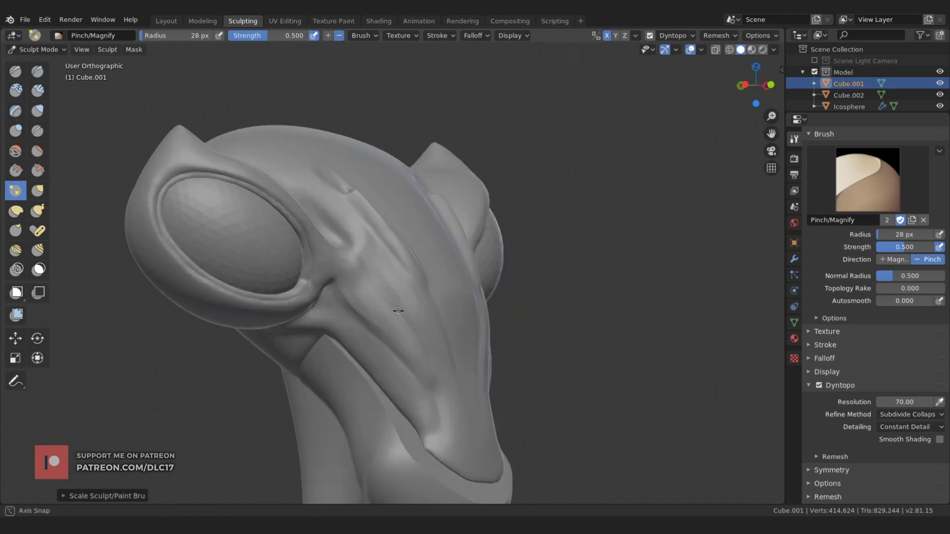
{"action": "left_click_drag", "start_coordinate": [399, 341], "coordinate": [355, 291]}
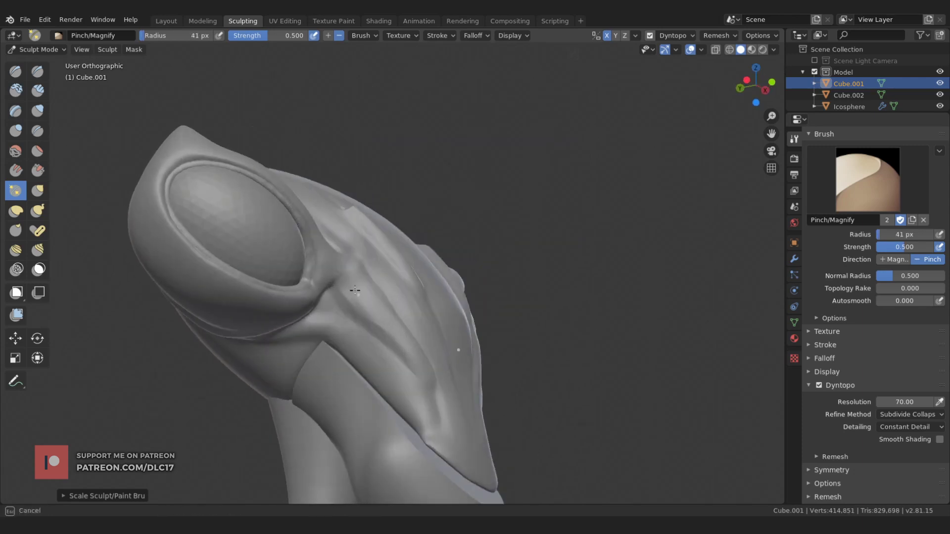
- Pinch a sharper brow ridge and the ridge between the eyes with a smaller brush
{"action": "key", "text": "f"}
{"action": "left_click", "coordinate": [343, 293]}
{"action": "mouse_move", "coordinate": [346, 297]}
{"action": "middle_mouse_down"}
{"action": "mouse_move", "coordinate": [342, 256]}
{"action": "mouse_move", "coordinate": [386, 231]}
{"action": "mouse_move", "coordinate": [397, 199]}
{"action": "middle_mouse_up"}
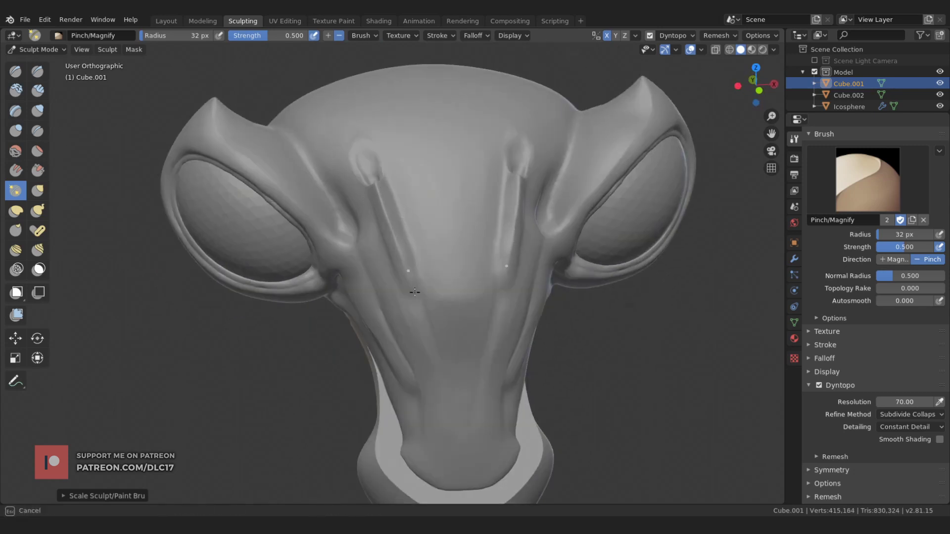
{"action": "middle_click_drag", "start_coordinate": [415, 293], "coordinate": [431, 354]}
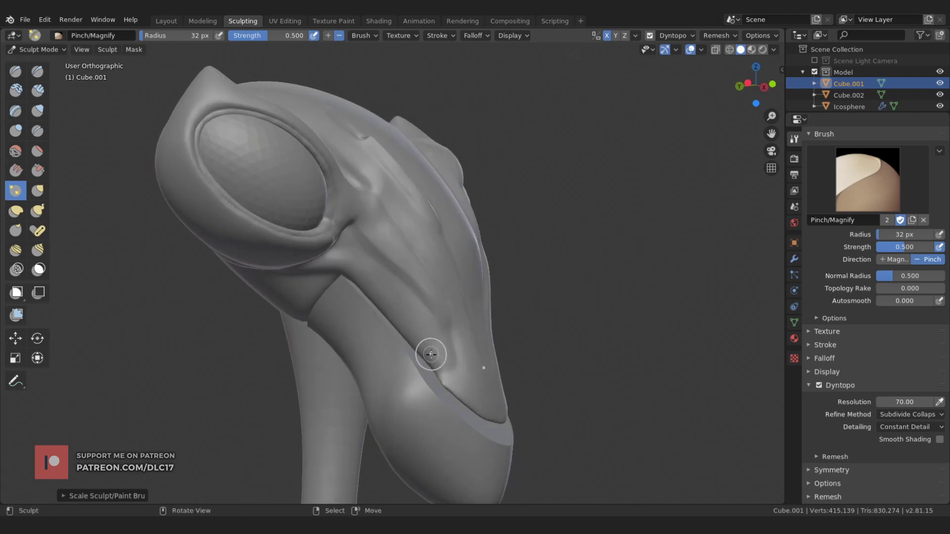
{"action": "key", "text": "f"}
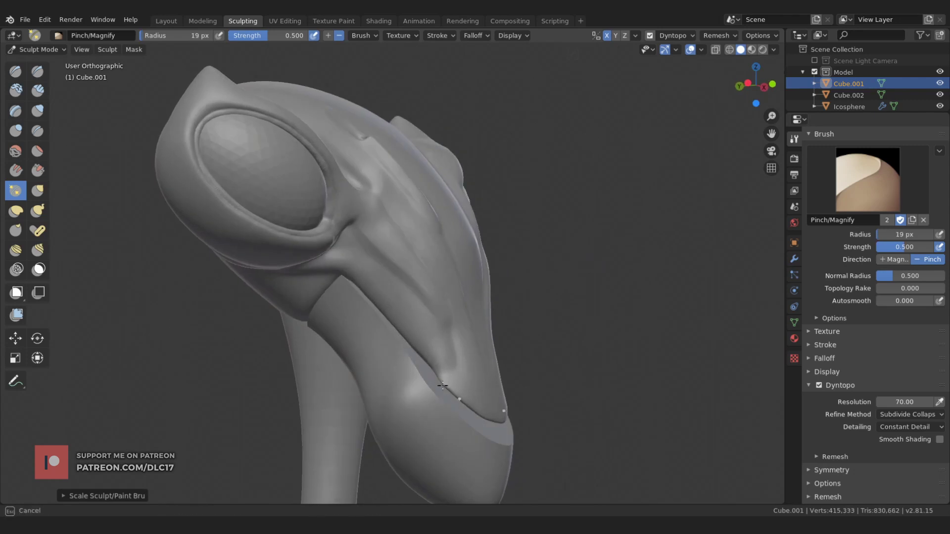
{"action": "mouse_move", "coordinate": [443, 385]}
{"action": "middle_mouse_down"}
{"action": "mouse_move", "coordinate": [424, 386]}
{"action": "mouse_move", "coordinate": [473, 411]}
{"action": "middle_mouse_up"}
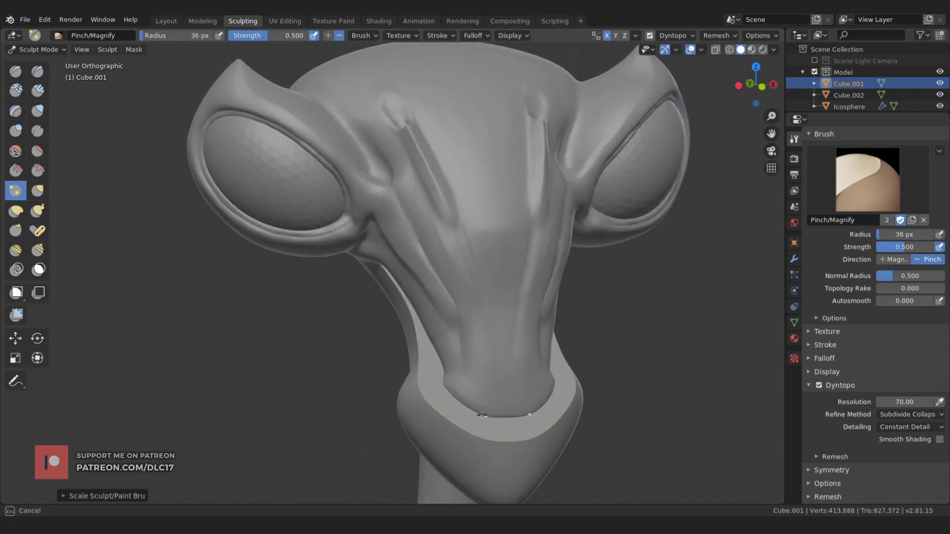
{"action": "left_click_drag", "start_coordinate": [449, 388], "coordinate": [446, 389]}
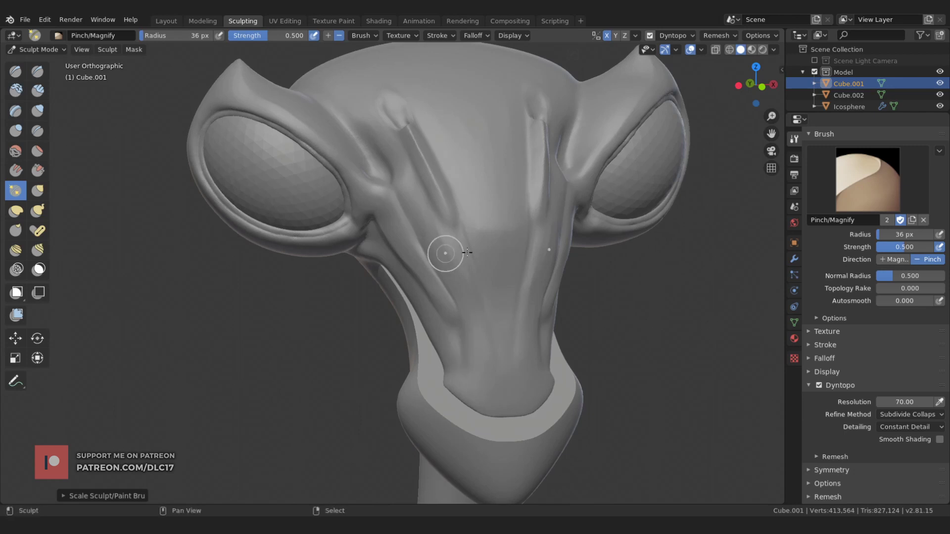
{"action": "left_click_drag", "start_coordinate": [496, 229], "coordinate": [511, 229]}
- Pinch the ridges above the snout with a slightly smaller brush
{"action": "middle_click_drag", "start_coordinate": [511, 229], "coordinate": [460, 229]}
{"action": "key", "text": "bracketleft"}
{"action": "left_click_drag", "start_coordinate": [461, 231], "coordinate": [459, 223]}
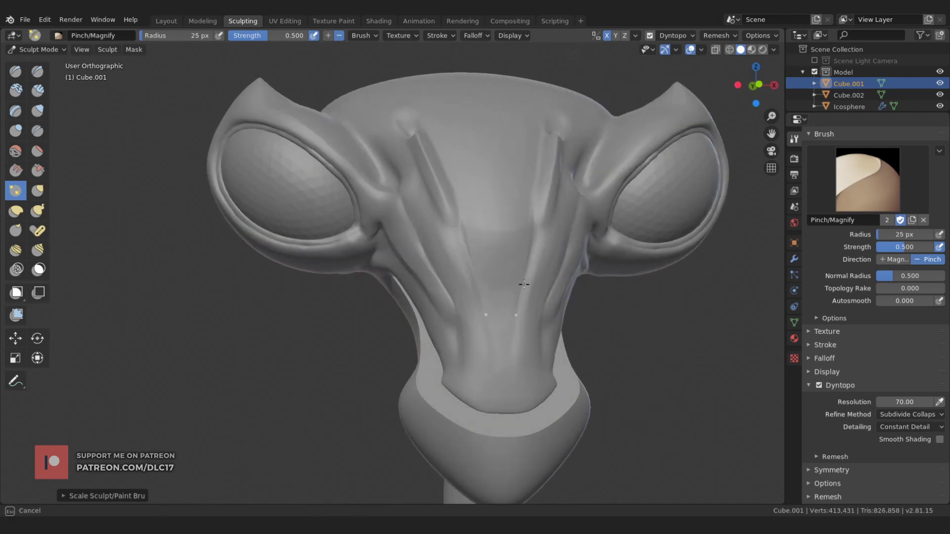
{"action": "left_click_drag", "start_coordinate": [524, 284], "coordinate": [532, 275]}
- Scrape down the ridge beside the nose with the Scrape/Peaks brush
{"action": "key", "text": "shift+t"}
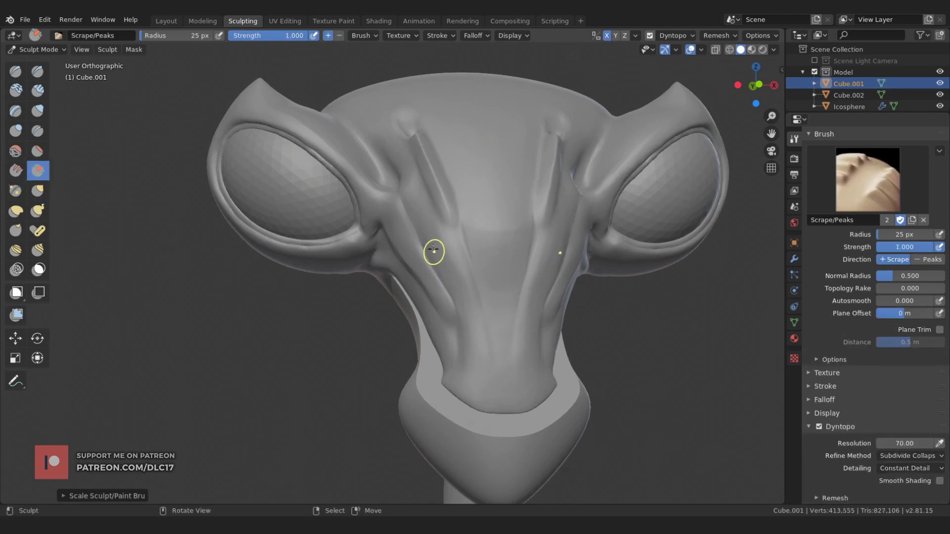
{"action": "left_click_drag", "start_coordinate": [434, 250], "coordinate": [459, 307]}
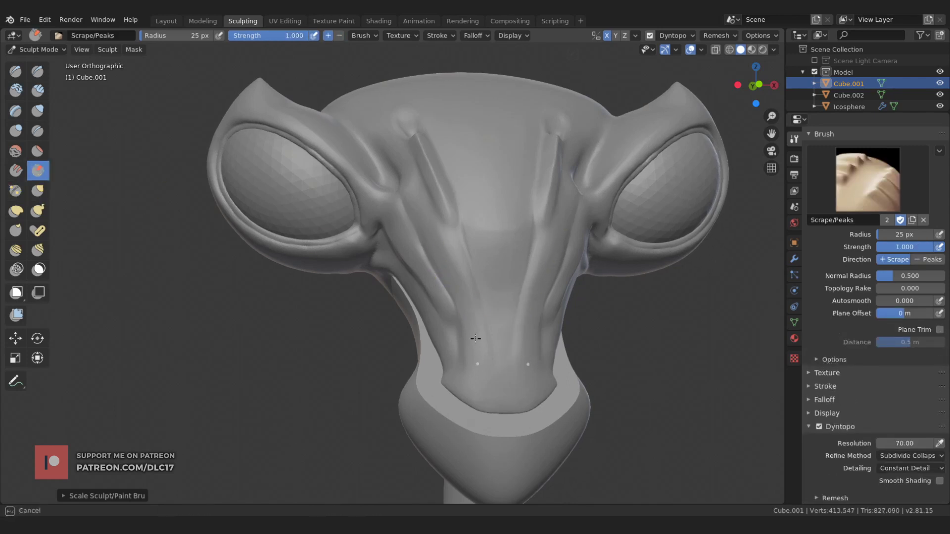
{"action": "middle_click_drag", "start_coordinate": [476, 338], "coordinate": [481, 379]}
{"action": "mouse_move", "coordinate": [473, 342]}
{"action": "middle_mouse_down"}
{"action": "mouse_move", "coordinate": [475, 329]}
{"action": "mouse_move", "coordinate": [477, 341]}
{"action": "middle_mouse_up"}
- With the X-mirrored Mask brush, paint a row of triangular tooth shapes along the mouth's upper edge
{"action": "key", "text": "m"}
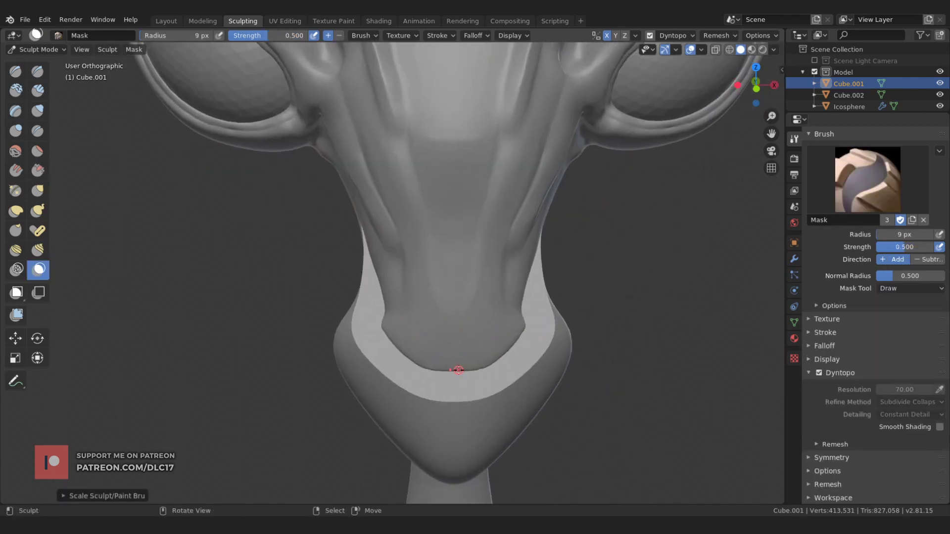
{"action": "left_click_drag", "start_coordinate": [458, 371], "coordinate": [474, 320]}
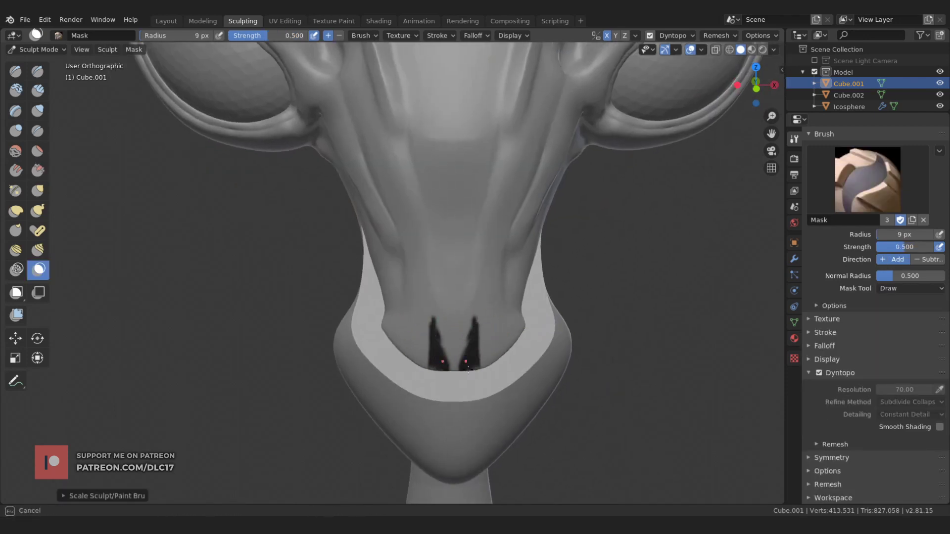
{"action": "middle_click_drag", "start_coordinate": [509, 330], "coordinate": [479, 324]}
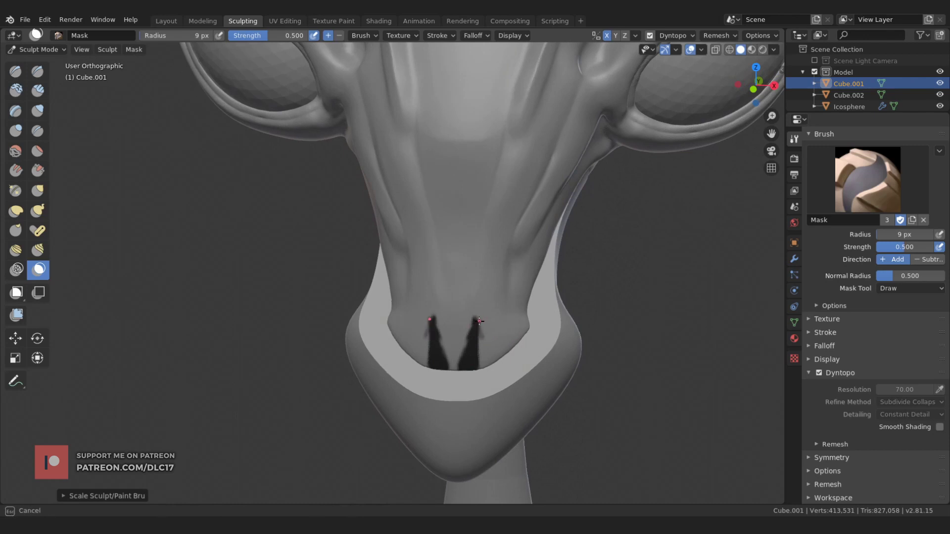
{"action": "mouse_move", "coordinate": [491, 336]}
{"action": "left_mouse_down"}
{"action": "mouse_move", "coordinate": [485, 363]}
{"action": "mouse_move", "coordinate": [504, 355]}
{"action": "left_mouse_up"}
{"action": "left_click_drag", "start_coordinate": [518, 315], "coordinate": [510, 339]}
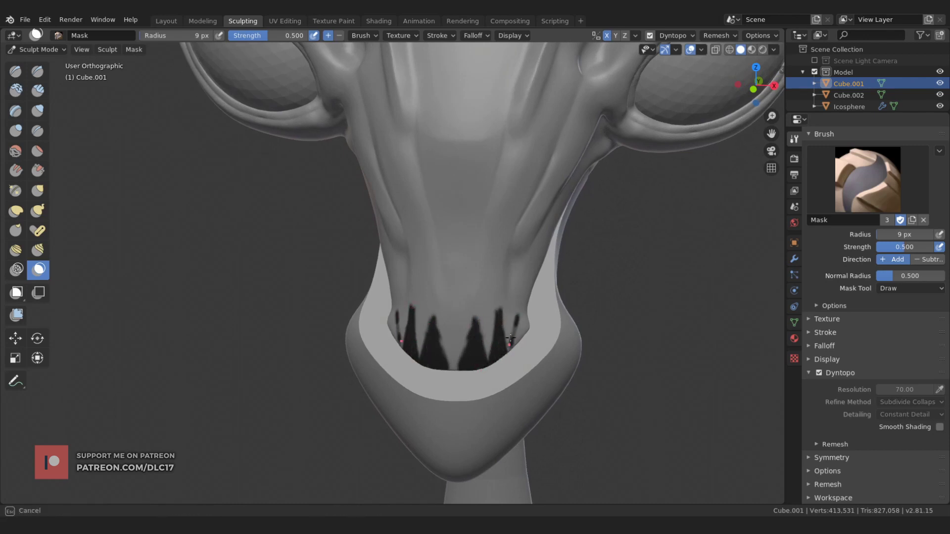
{"action": "mouse_move", "coordinate": [519, 307]}
{"action": "left_mouse_down"}
{"action": "mouse_move", "coordinate": [510, 349]}
{"action": "mouse_move", "coordinate": [468, 336]}
{"action": "mouse_move", "coordinate": [476, 303]}
{"action": "left_mouse_up"}
{"action": "mouse_move", "coordinate": [500, 300]}
{"action": "left_mouse_down"}
{"action": "mouse_move", "coordinate": [495, 316]}
{"action": "mouse_move", "coordinate": [517, 325]}
{"action": "left_mouse_up"}
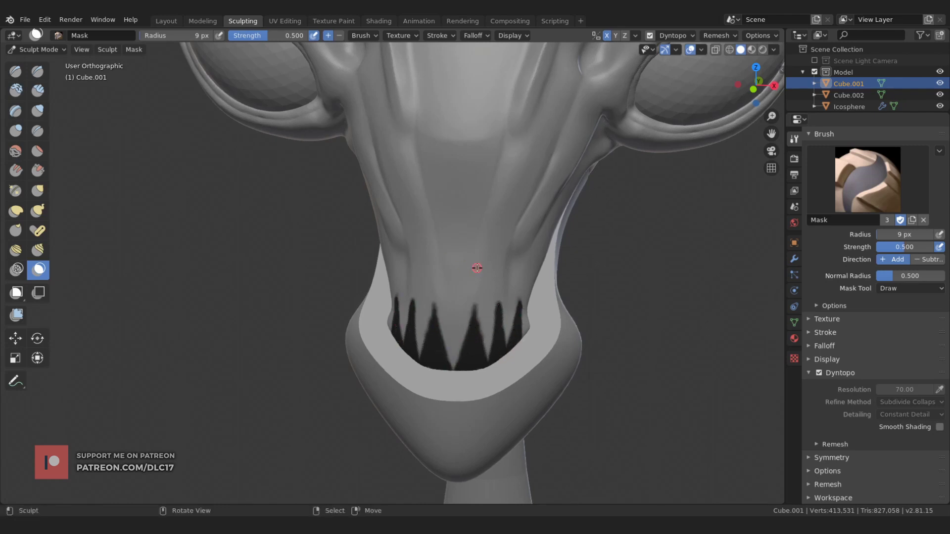
- Invert the mask and pull the unmasked teeth outward from the mouth with an enlarged Grab brush
{"action": "key", "text": "ctrl+i"}
{"action": "key", "text": "g"}
{"action": "key", "text": "f"}
{"action": "left_click", "coordinate": [482, 411]}
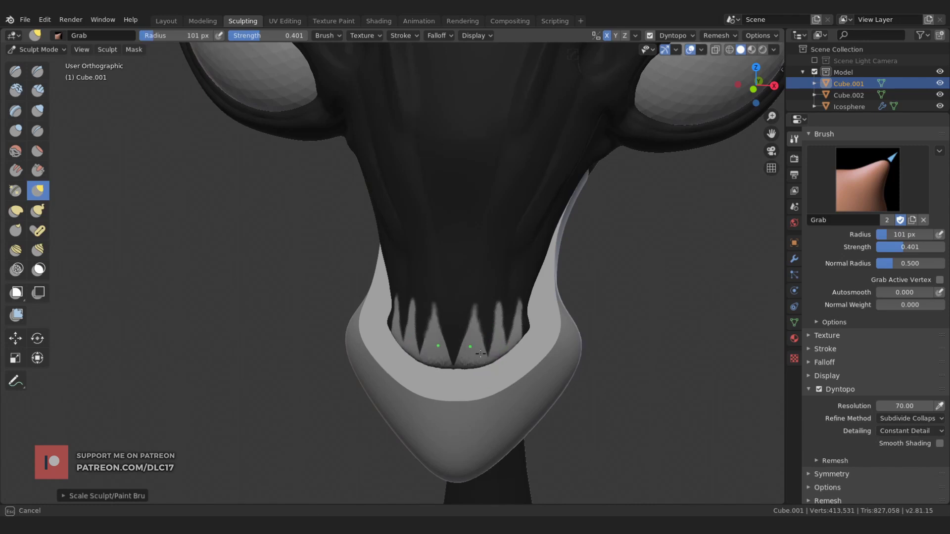
{"action": "middle_click_drag", "start_coordinate": [455, 351], "coordinate": [465, 364]}
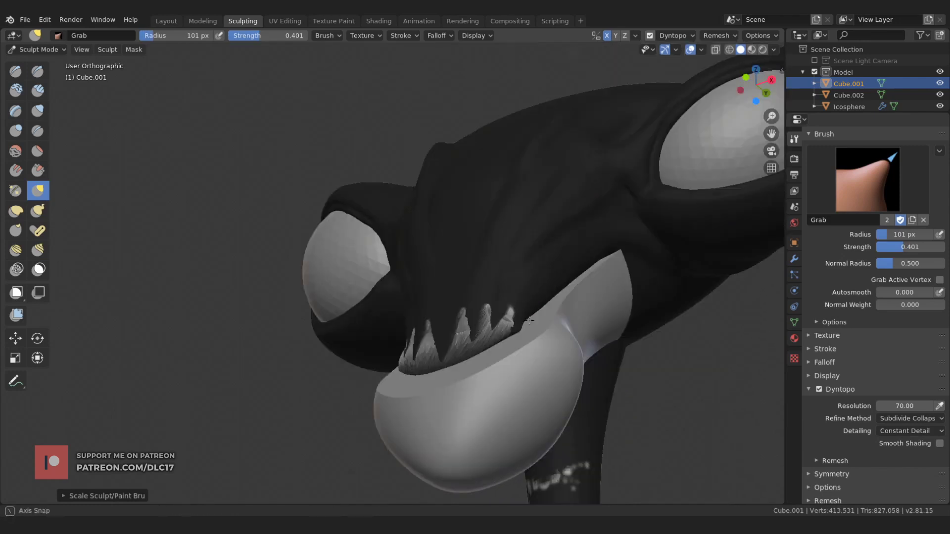
{"action": "mouse_move", "coordinate": [510, 300]}
{"action": "middle_mouse_down"}
{"action": "mouse_move", "coordinate": [528, 336]}
{"action": "mouse_move", "coordinate": [416, 316]}
{"action": "middle_mouse_up"}
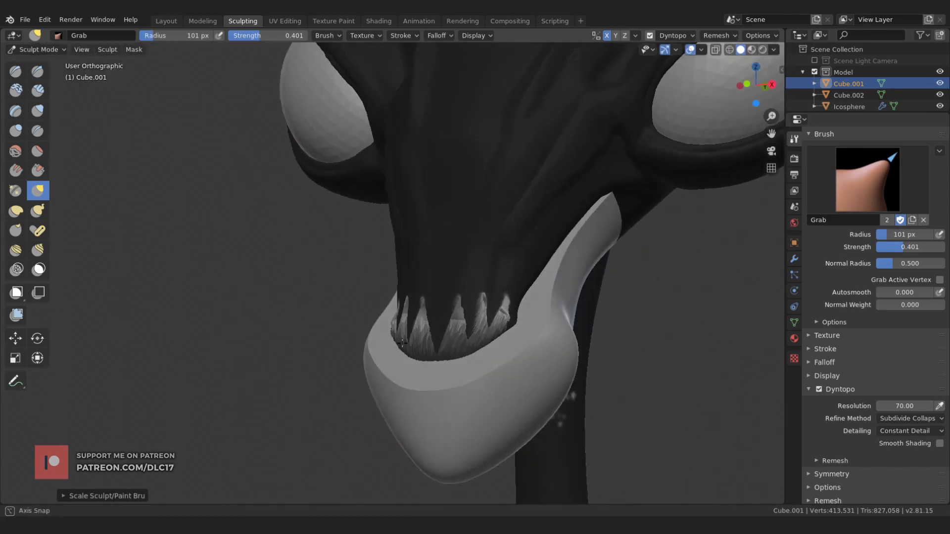
{"action": "mouse_move", "coordinate": [444, 330]}
{"action": "left_mouse_down"}
{"action": "mouse_move", "coordinate": [454, 327]}
{"action": "mouse_move", "coordinate": [452, 264]}
{"action": "left_mouse_up"}
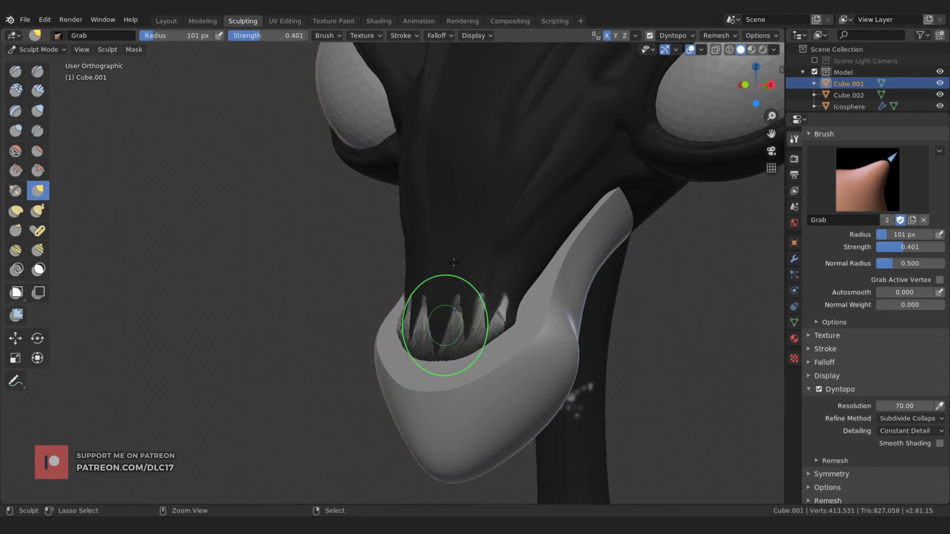
{"action": "left_click_drag", "start_coordinate": [438, 335], "coordinate": [435, 324]}
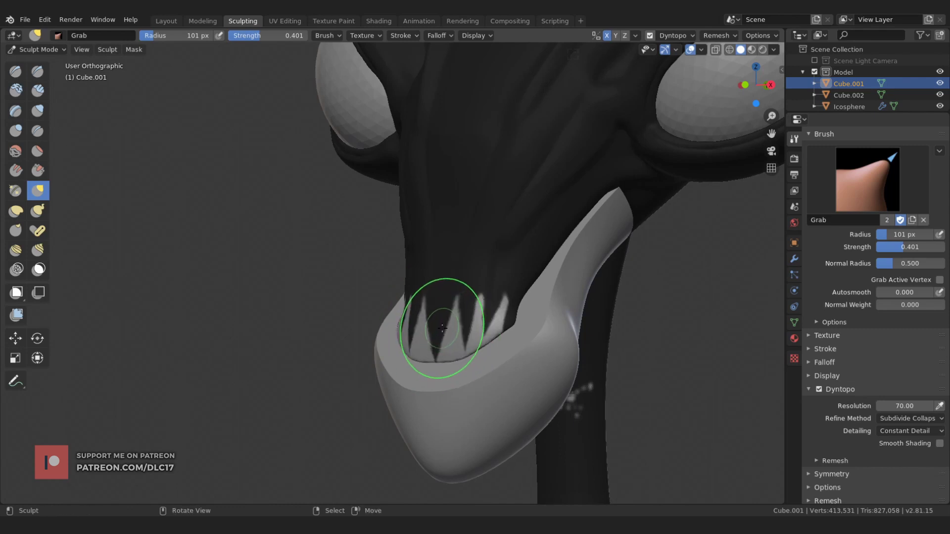
- Lasso-mask a sharper triangular tooth outline on the upper mouth edge
{"action": "left_click_drag", "start_coordinate": [16, 292], "coordinate": [64, 317]}
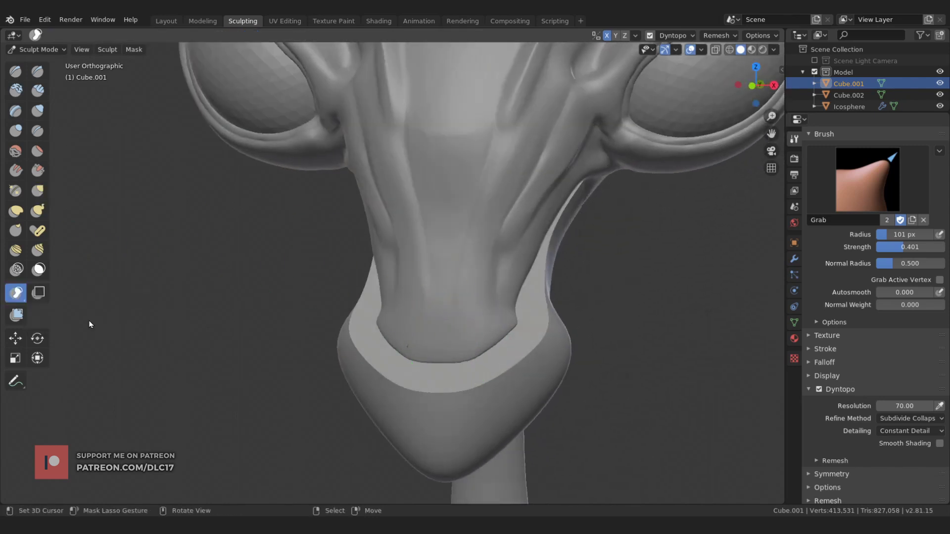
{"action": "key", "text": "f"}
{"action": "left_click", "coordinate": [450, 355]}
{"action": "left_click_drag", "start_coordinate": [450, 355], "coordinate": [456, 322]}
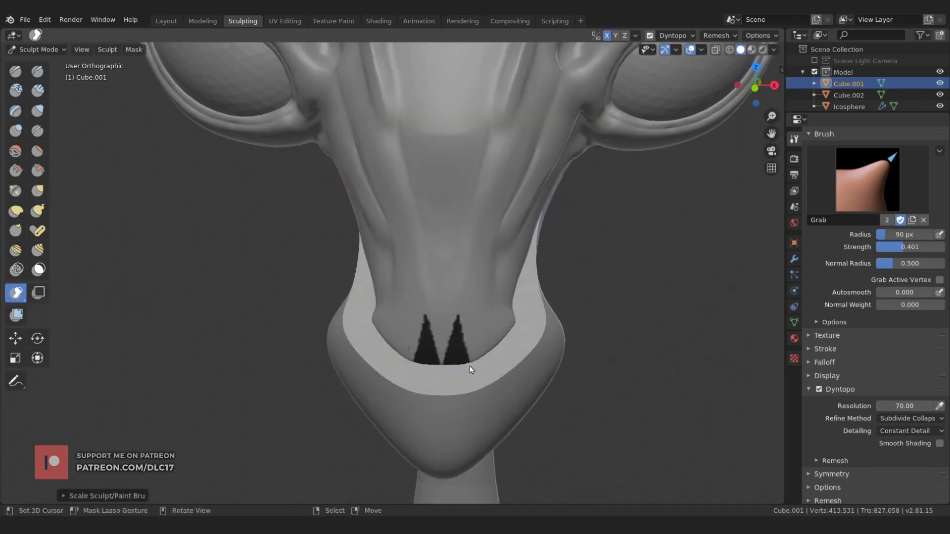
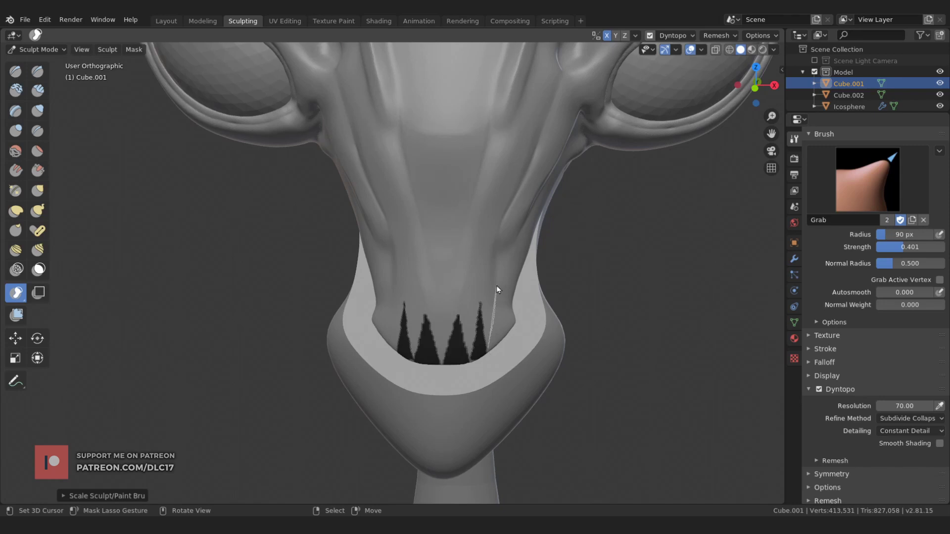
- Lasso-mask the remaining tooth spikes and invert the mask so only the teeth are free
{"action": "left_click_drag", "start_coordinate": [497, 287], "coordinate": [510, 345]}
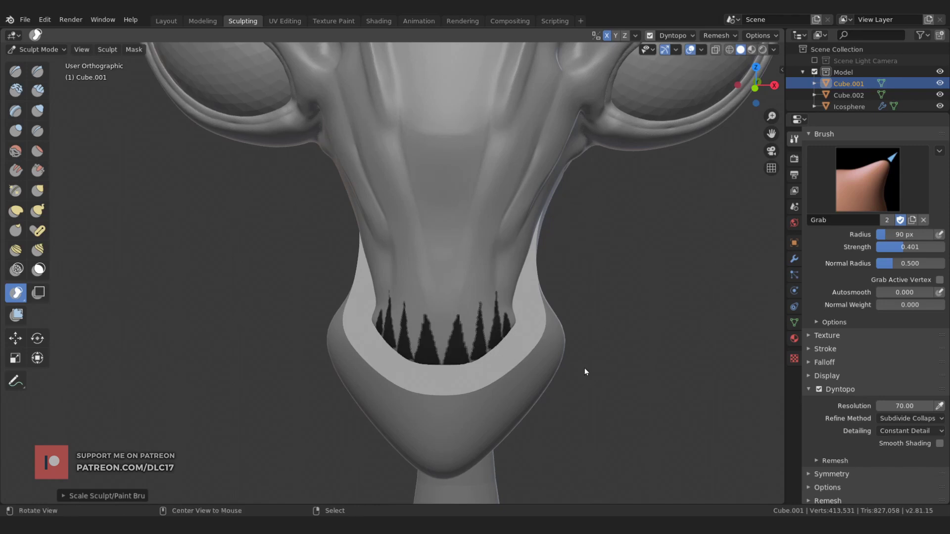
{"action": "middle_click_drag", "start_coordinate": [584, 367], "coordinate": [515, 364]}
{"action": "left_click_drag", "start_coordinate": [740, 320], "coordinate": [625, 317]}
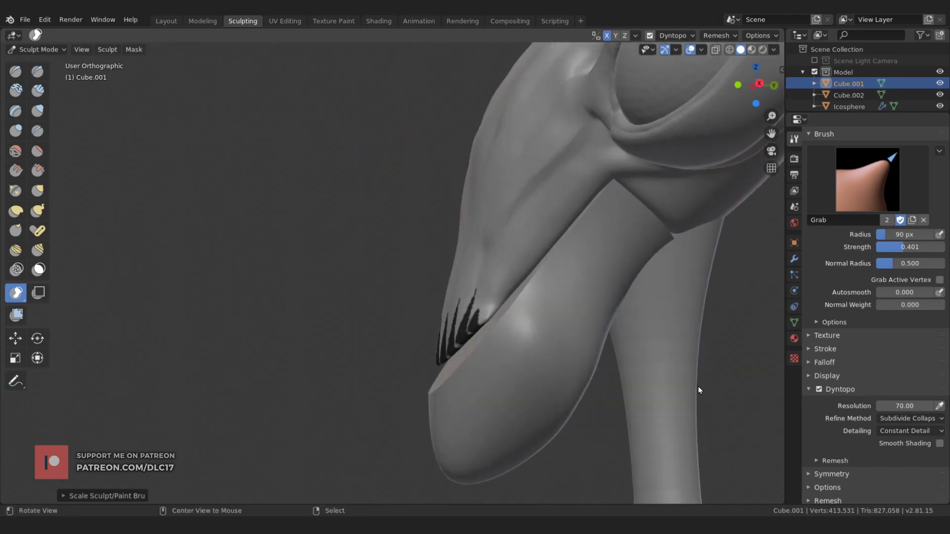
{"action": "key", "text": "ctrl+i"}
{"action": "middle_click_drag", "start_coordinate": [698, 385], "coordinate": [137, 203]}
- Pull the upper teeth down over the lower jaw with the Grab brush
{"action": "left_click", "coordinate": [38, 190]}
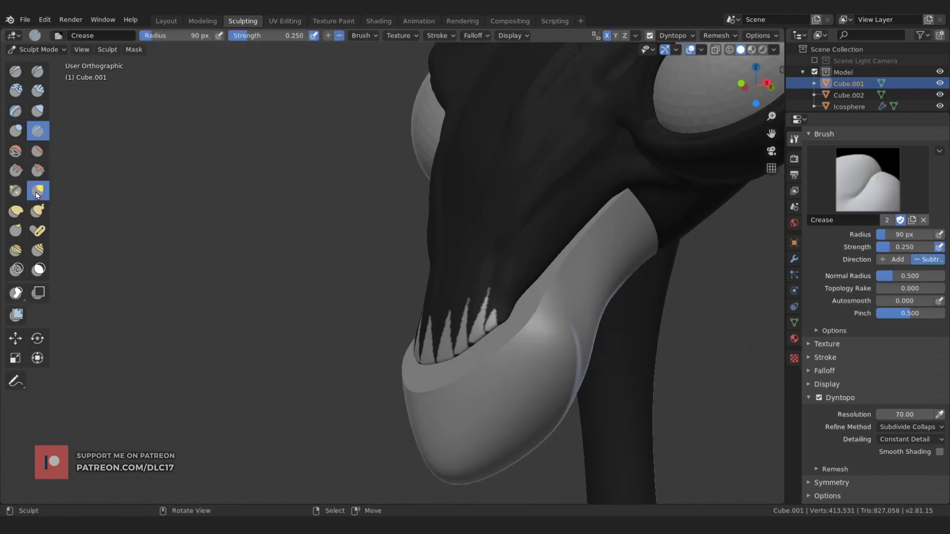
{"action": "middle_click_drag", "start_coordinate": [346, 297], "coordinate": [446, 307]}
{"action": "key", "text": "f"}
{"action": "left_click_drag", "start_coordinate": [445, 336], "coordinate": [454, 325]}
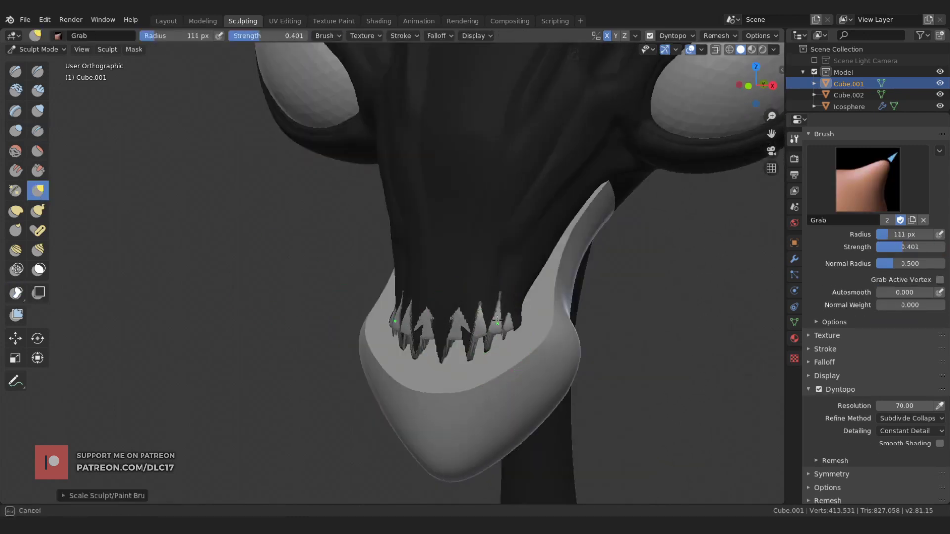
{"action": "mouse_move", "coordinate": [455, 325]}
{"action": "middle_mouse_down"}
{"action": "mouse_move", "coordinate": [476, 340]}
{"action": "mouse_move", "coordinate": [462, 317]}
{"action": "middle_mouse_up"}
{"action": "key", "text": "f"}
{"action": "left_click", "coordinate": [462, 317]}
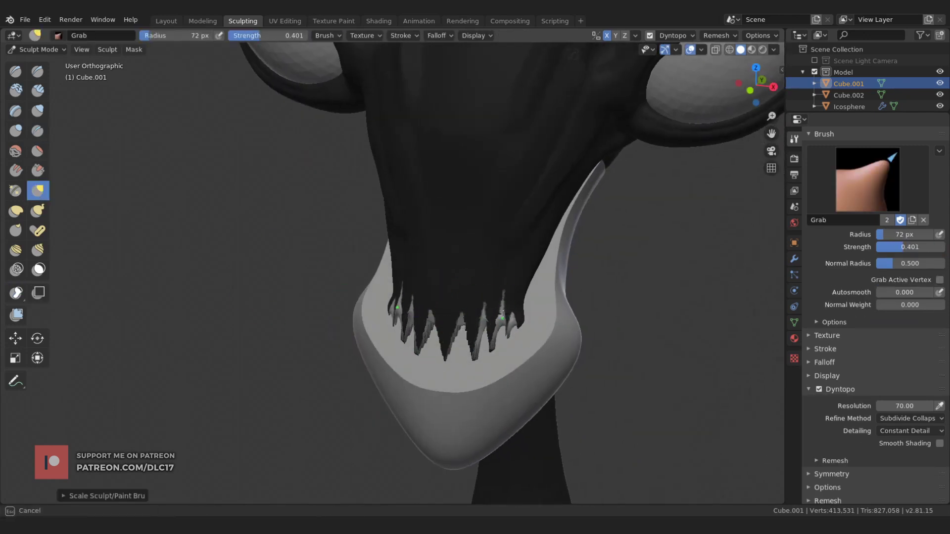
- Shape the right-side teeth with the Grab brush, then clear the mask
{"action": "left_click_drag", "start_coordinate": [462, 316], "coordinate": [500, 301]}
{"action": "mouse_move", "coordinate": [501, 301]}
{"action": "middle_mouse_down"}
{"action": "mouse_move", "coordinate": [402, 303]}
{"action": "mouse_move", "coordinate": [472, 316]}
{"action": "middle_mouse_up"}
{"action": "key", "text": "f"}
{"action": "left_click", "coordinate": [453, 319]}
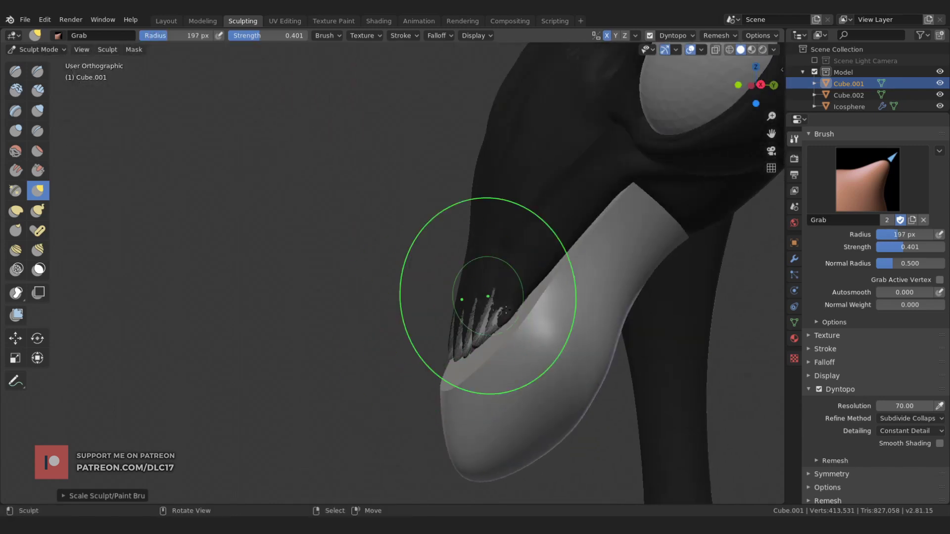
{"action": "middle_click_drag", "start_coordinate": [458, 280], "coordinate": [500, 277]}
{"action": "left_click", "coordinate": [133, 49]}
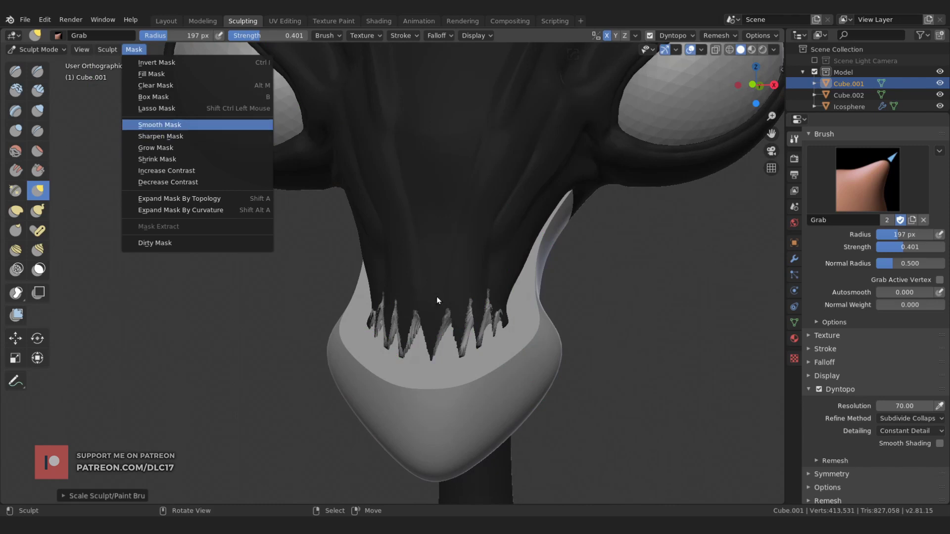
{"action": "left_click", "coordinate": [151, 131]}
- Smooth the teeth with the Simplify brush, then switch to Scrape
{"action": "middle_click_drag", "start_coordinate": [436, 295], "coordinate": [343, 259]}
{"action": "key", "text": "alt+m"}
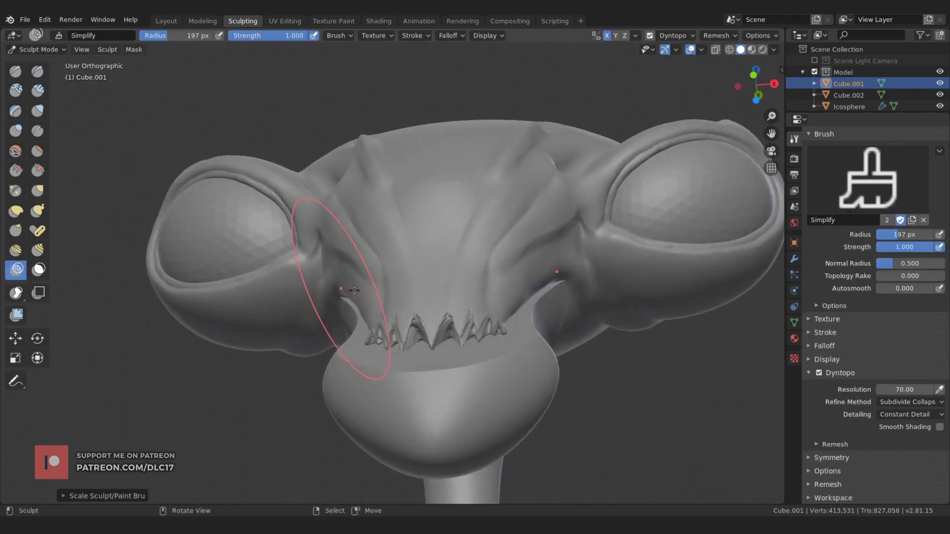
{"action": "left_click", "coordinate": [37, 170]}
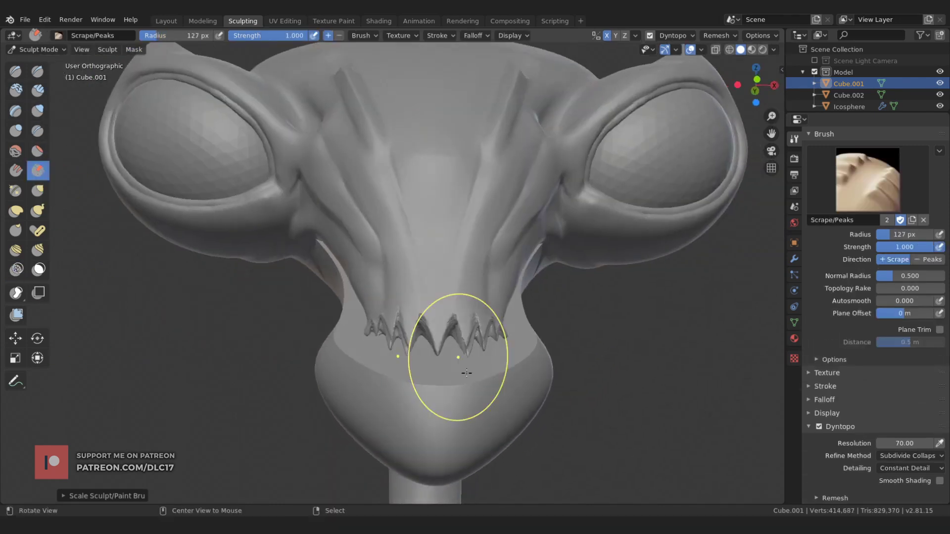
{"action": "scroll", "coordinate": [402, 376], "scroll_direction": "up", "scroll_amount": 3}
- Shrink the Scrape brush to 28 px and refine the tooth surfaces
{"action": "mouse_move", "coordinate": [552, 336]}
{"action": "middle_mouse_down"}
{"action": "mouse_move", "coordinate": [446, 358]}
{"action": "mouse_move", "coordinate": [465, 383]}
{"action": "middle_mouse_up"}
{"action": "key", "text": "f"}
{"action": "left_click", "coordinate": [498, 348]}
{"action": "scroll", "coordinate": [463, 365], "scroll_direction": "down", "scroll_amount": 5}
{"action": "scroll", "coordinate": [447, 358], "scroll_direction": "up", "scroll_amount": 5}
{"action": "key", "text": "f"}
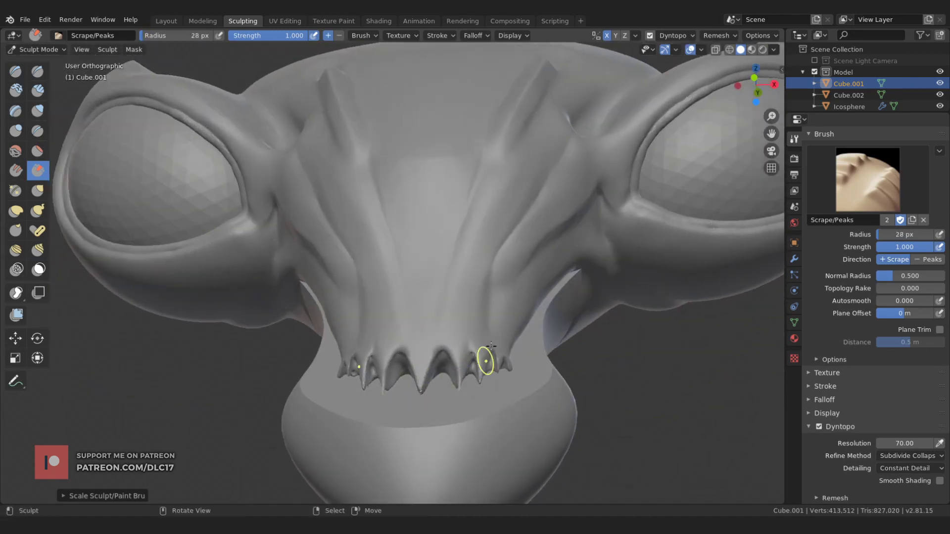
{"action": "mouse_move", "coordinate": [442, 360]}
{"action": "middle_mouse_down"}
{"action": "mouse_move", "coordinate": [447, 336]}
{"action": "mouse_move", "coordinate": [433, 387]}
{"action": "middle_mouse_up"}
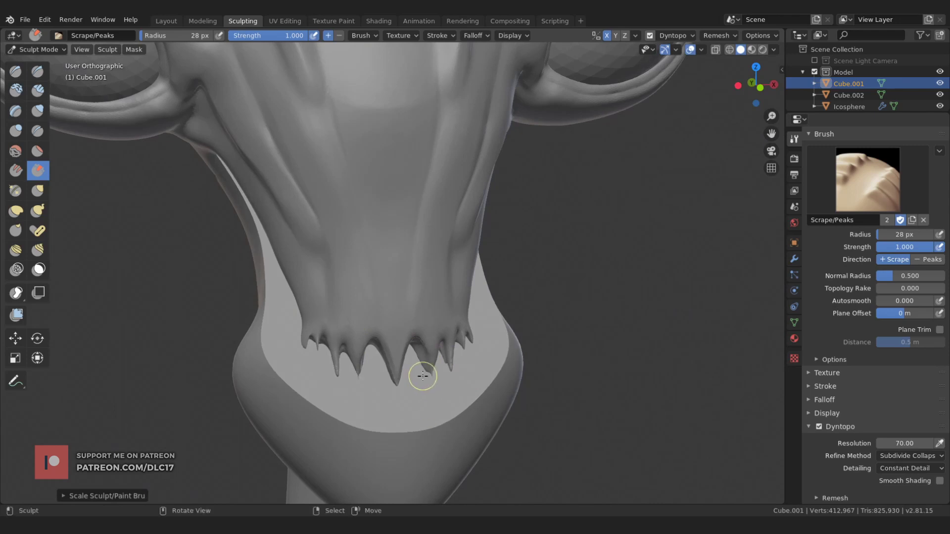
- Set up the Grab brush with a Sharp falloff curve
{"action": "key", "text": "g"}
{"action": "middle_click_drag", "start_coordinate": [451, 377], "coordinate": [416, 312]}
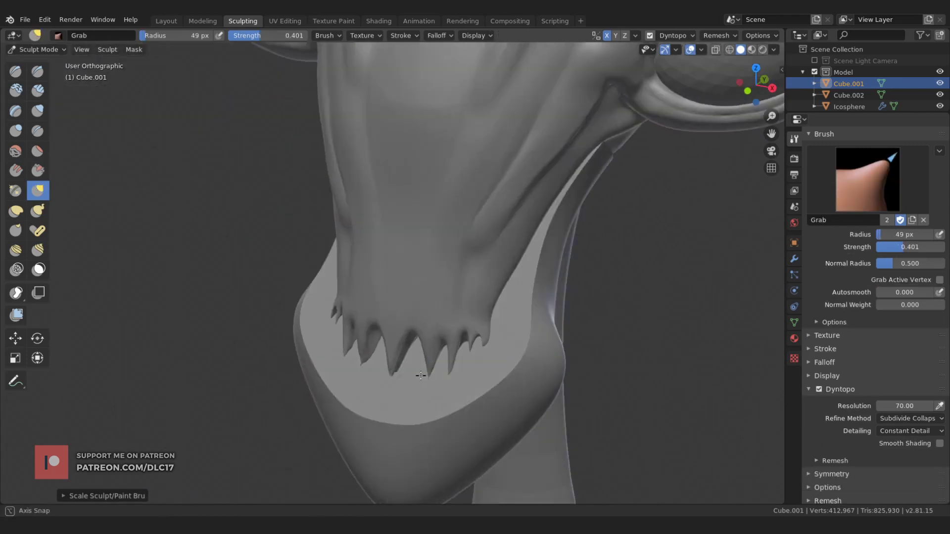
{"action": "key", "text": "f"}
{"action": "left_click", "coordinate": [437, 35]}
{"action": "left_click", "coordinate": [407, 118]}
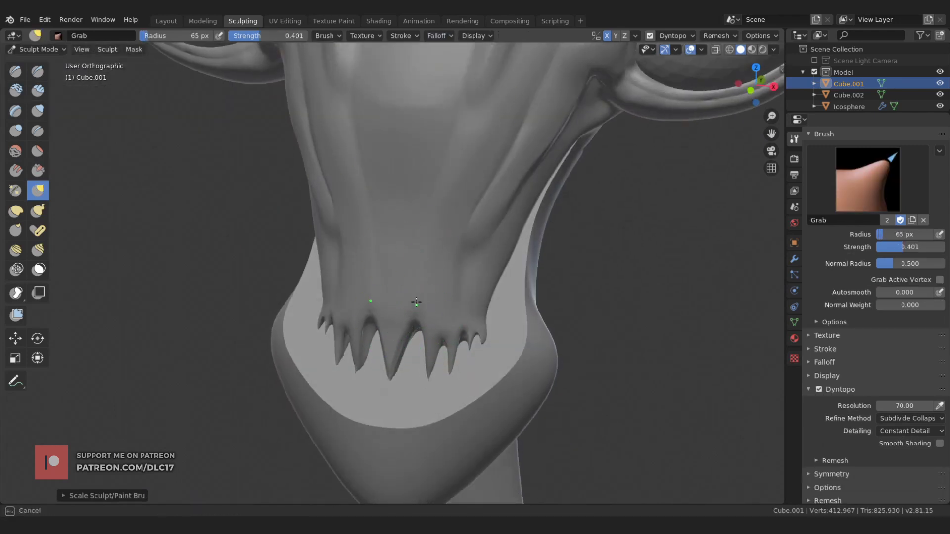
{"action": "key", "text": "f"}
{"action": "left_click", "coordinate": [476, 344]}
- Lengthen the teeth with a 63 px Grab brush, then return to Scrape
{"action": "mouse_move", "coordinate": [484, 313]}
{"action": "middle_mouse_down"}
{"action": "mouse_move", "coordinate": [409, 303]}
{"action": "mouse_move", "coordinate": [346, 365]}
{"action": "middle_mouse_up"}
{"action": "key", "text": "f"}
{"action": "left_click", "coordinate": [365, 337]}
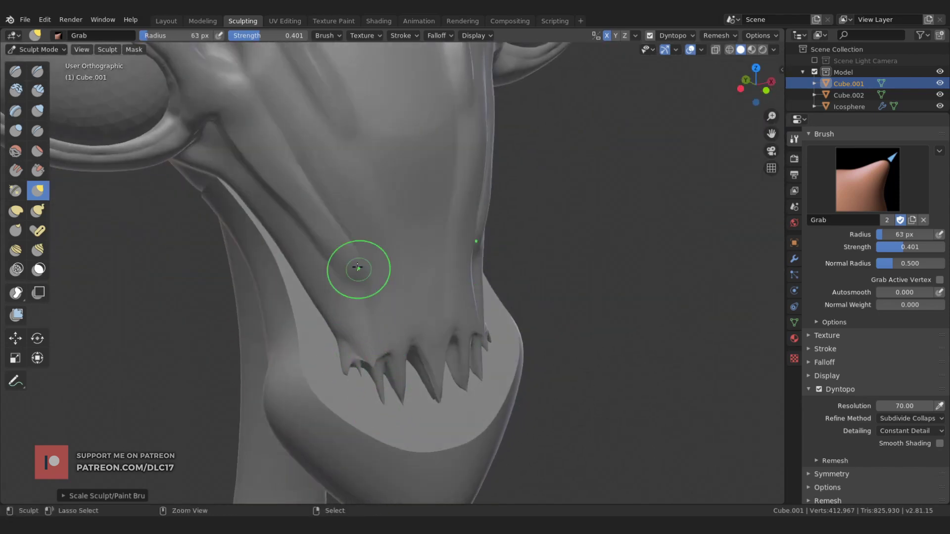
{"action": "left_click_drag", "start_coordinate": [378, 369], "coordinate": [383, 342]}
{"action": "mouse_move", "coordinate": [384, 341]}
{"action": "middle_mouse_down"}
{"action": "mouse_move", "coordinate": [403, 445]}
{"action": "mouse_move", "coordinate": [468, 343]}
{"action": "mouse_move", "coordinate": [508, 384]}
{"action": "mouse_move", "coordinate": [445, 391]}
{"action": "mouse_move", "coordinate": [456, 382]}
{"action": "middle_mouse_up"}
{"action": "key", "text": "f"}
{"action": "left_click", "coordinate": [482, 369]}
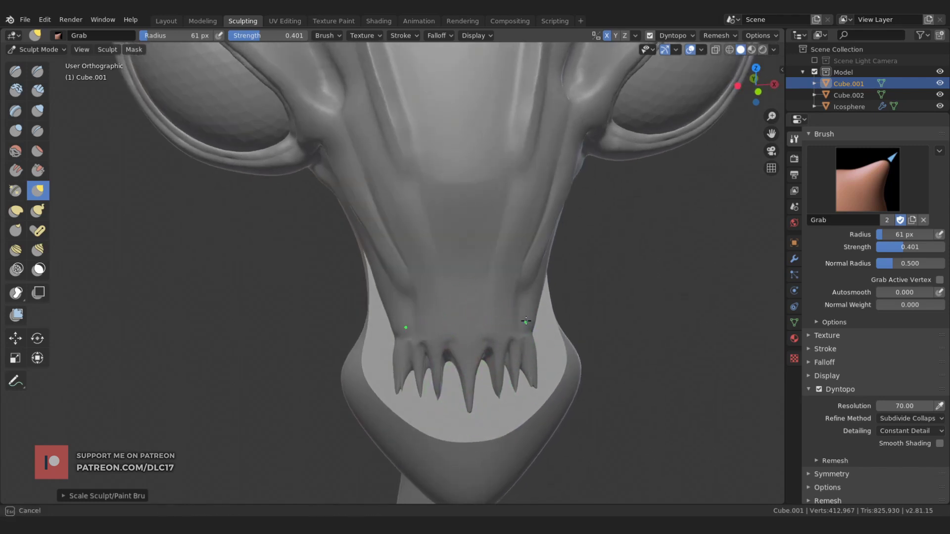
{"action": "mouse_move", "coordinate": [506, 338]}
{"action": "middle_mouse_down"}
{"action": "mouse_move", "coordinate": [513, 327]}
{"action": "mouse_move", "coordinate": [434, 275]}
{"action": "middle_mouse_up"}
{"action": "scroll", "coordinate": [480, 348], "scroll_direction": "down", "scroll_amount": 3}
{"action": "left_click", "coordinate": [38, 171]}
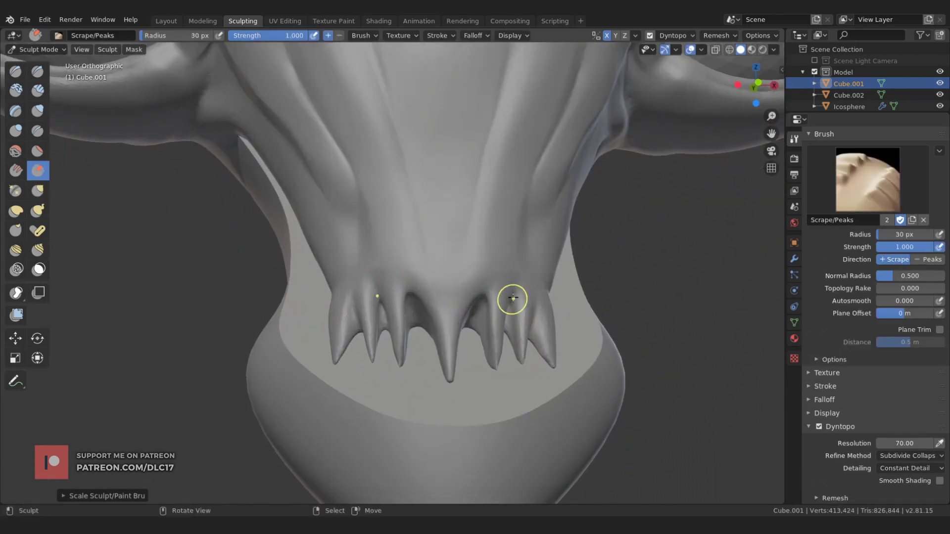
- Scrape the middle tooth tip into a sharper point, undoing one bad stroke
{"action": "middle_click_drag", "start_coordinate": [502, 371], "coordinate": [491, 305]}
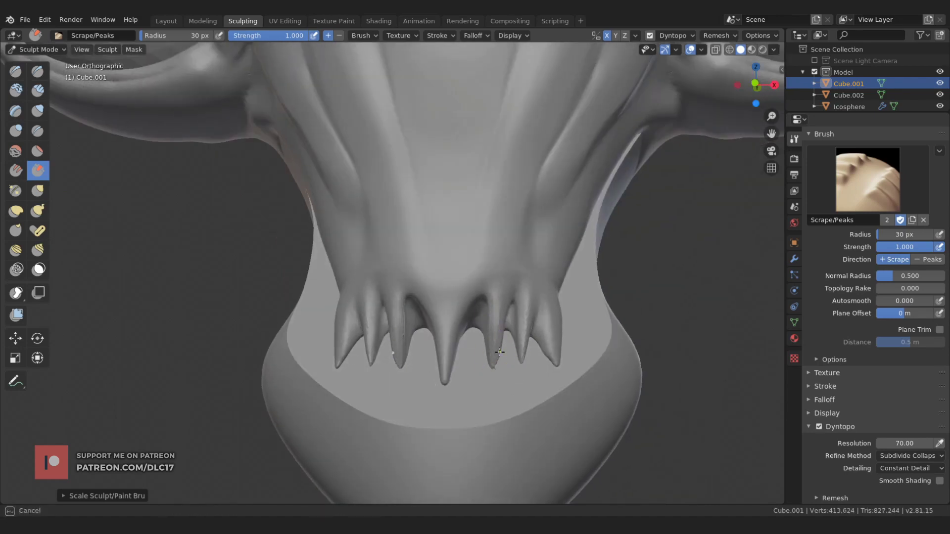
{"action": "mouse_move", "coordinate": [499, 352]}
{"action": "middle_mouse_down"}
{"action": "mouse_move", "coordinate": [477, 394]}
{"action": "mouse_move", "coordinate": [499, 337]}
{"action": "middle_mouse_up"}
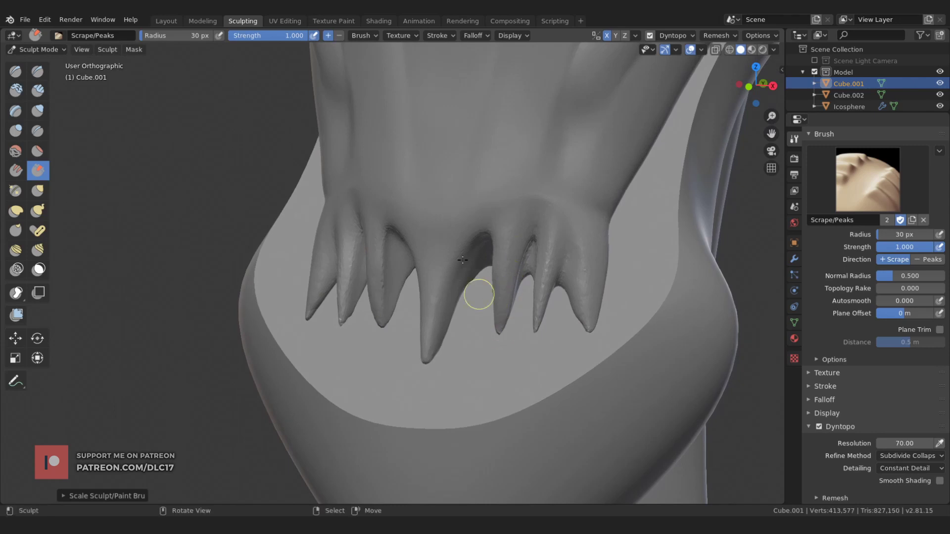
{"action": "left_click_drag", "start_coordinate": [448, 269], "coordinate": [445, 332]}
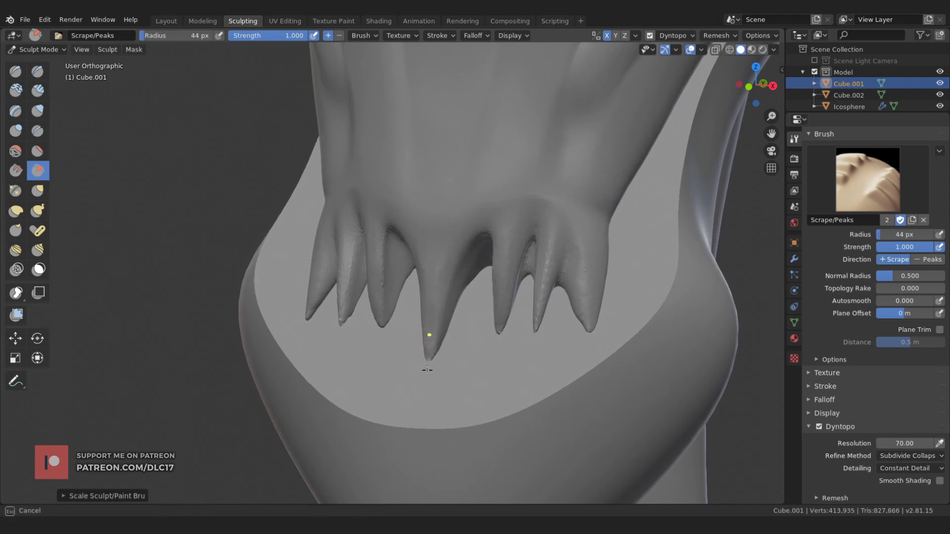
{"action": "middle_click_drag", "start_coordinate": [440, 335], "coordinate": [357, 276]}
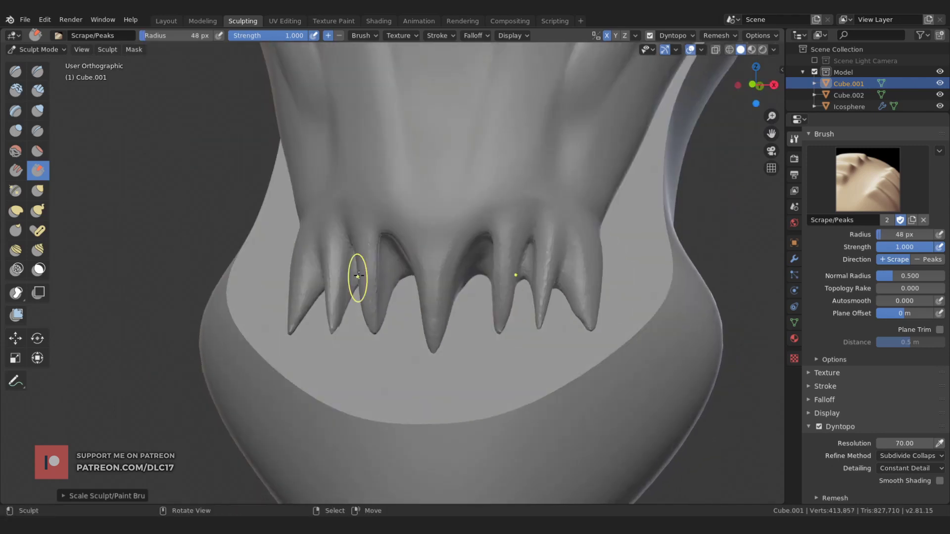
{"action": "key", "text": "f"}
{"action": "left_click_drag", "start_coordinate": [369, 251], "coordinate": [362, 273]}
{"action": "mouse_move", "coordinate": [362, 274]}
{"action": "middle_mouse_down"}
{"action": "mouse_move", "coordinate": [354, 269]}
{"action": "mouse_move", "coordinate": [434, 315]}
{"action": "middle_mouse_up"}
{"action": "key", "text": "ctrl+z"}
{"action": "key", "text": "ctrl+z"}
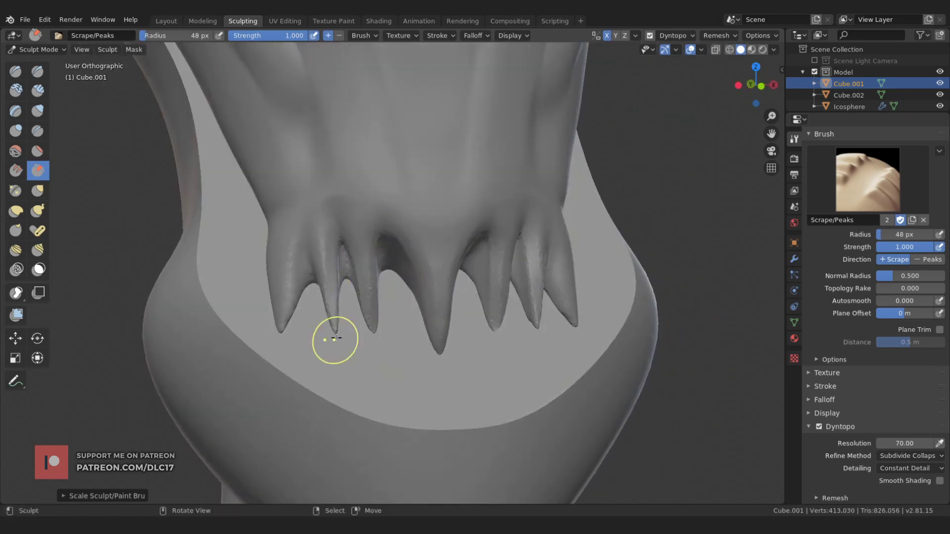
- Set the Grab brush to 82 px to lengthen the middle fang
{"action": "mouse_move", "coordinate": [332, 339]}
{"action": "middle_mouse_down"}
{"action": "mouse_move", "coordinate": [290, 346]}
{"action": "mouse_move", "coordinate": [244, 314]}
{"action": "mouse_move", "coordinate": [236, 292]}
{"action": "middle_mouse_up"}
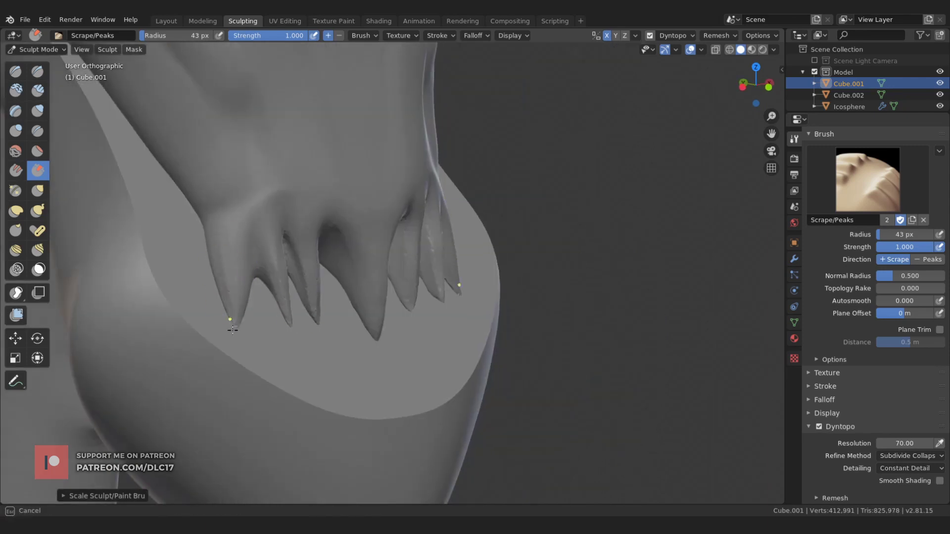
{"action": "mouse_move", "coordinate": [232, 330]}
{"action": "middle_mouse_down"}
{"action": "mouse_move", "coordinate": [227, 339]}
{"action": "mouse_move", "coordinate": [357, 329]}
{"action": "middle_mouse_up"}
{"action": "key", "text": "g"}
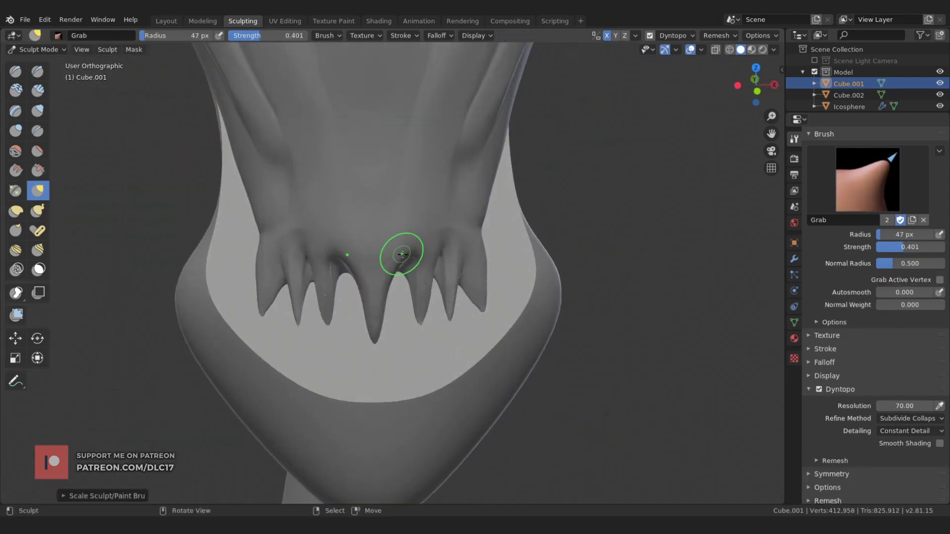
{"action": "key", "text": "f"}
{"action": "left_click", "coordinate": [410, 262]}
{"action": "mouse_move", "coordinate": [410, 262]}
{"action": "middle_mouse_down"}
{"action": "mouse_move", "coordinate": [418, 292]}
{"action": "mouse_move", "coordinate": [387, 334]}
{"action": "middle_mouse_up"}
{"action": "key", "text": "f"}
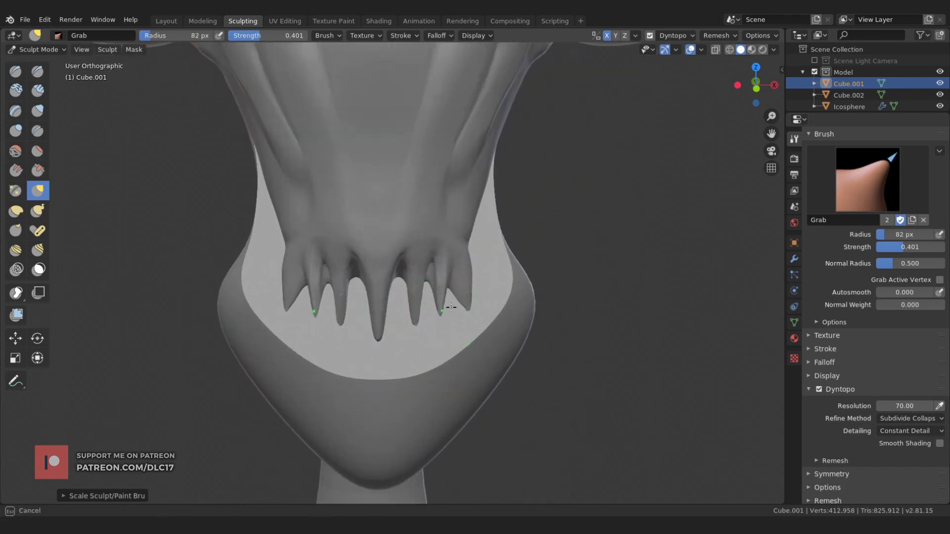
{"action": "left_click", "coordinate": [451, 308]}
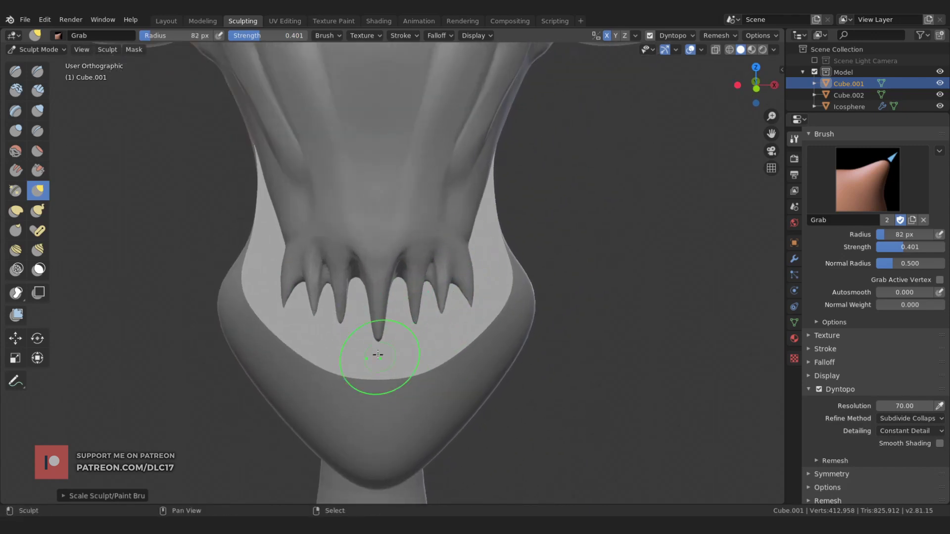
- Begin creasing the fang bases with the Crease brush at 22 px
{"action": "scroll", "coordinate": [375, 340], "scroll_direction": "down", "scroll_amount": 4}
{"action": "scroll", "coordinate": [350, 191], "scroll_direction": "up", "scroll_amount": 4}
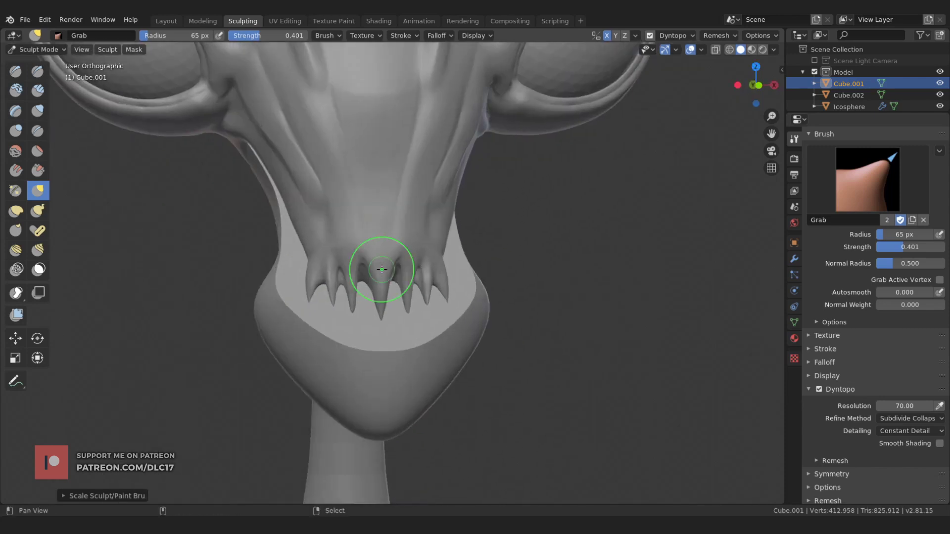
{"action": "scroll", "coordinate": [420, 322], "scroll_direction": "up", "scroll_amount": 2}
{"action": "key", "text": "shift+c"}
{"action": "mouse_move", "coordinate": [401, 319]}
{"action": "middle_mouse_down"}
{"action": "mouse_move", "coordinate": [397, 309]}
{"action": "mouse_move", "coordinate": [447, 325]}
{"action": "middle_mouse_up"}
{"action": "left_click", "coordinate": [397, 309]}
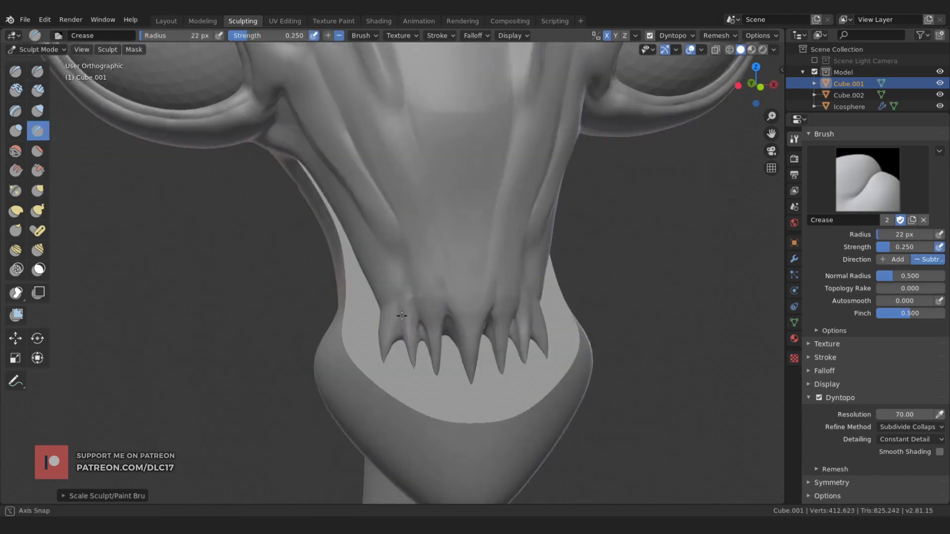
- Crease the gum line above the left teeth with a smaller brush
{"action": "left_click_drag", "start_coordinate": [408, 277], "coordinate": [399, 310]}
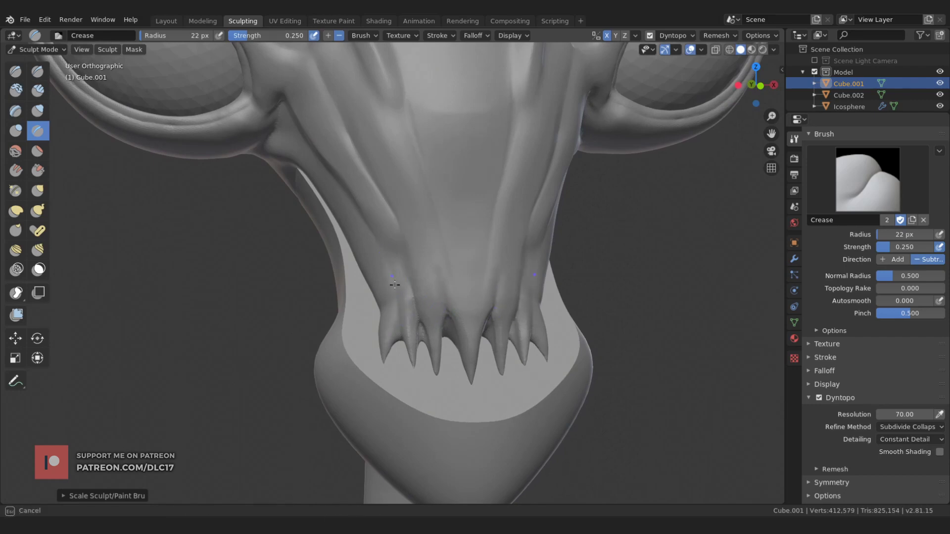
{"action": "left_click", "coordinate": [420, 273]}
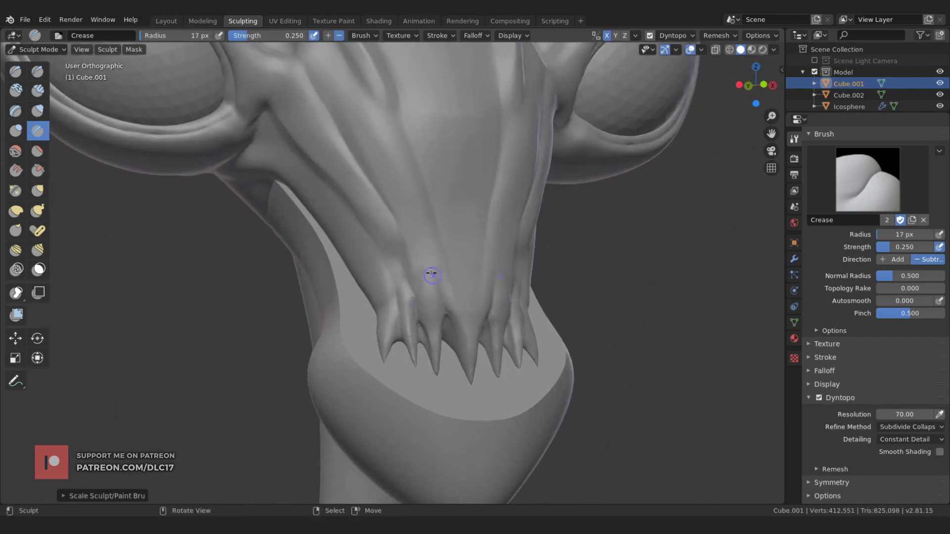
{"action": "left_click_drag", "start_coordinate": [431, 272], "coordinate": [435, 280]}
{"action": "middle_click_drag", "start_coordinate": [435, 280], "coordinate": [493, 313]}
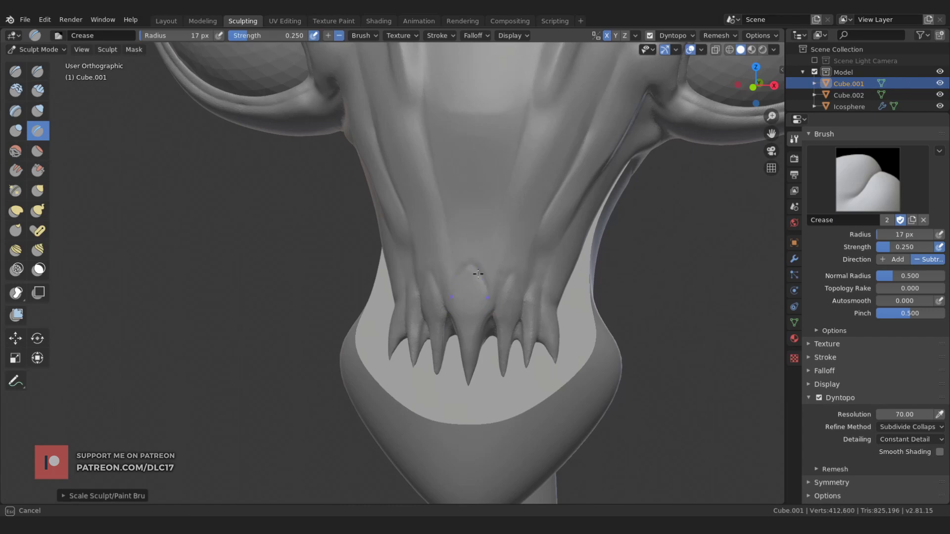
{"action": "mouse_move", "coordinate": [478, 274]}
{"action": "middle_mouse_down"}
{"action": "mouse_move", "coordinate": [484, 297]}
{"action": "mouse_move", "coordinate": [533, 282]}
{"action": "middle_mouse_up"}
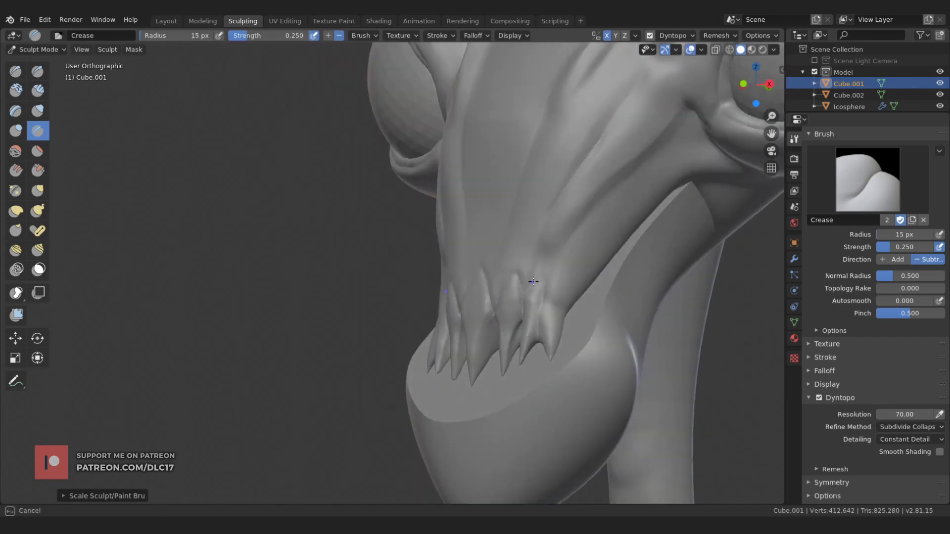
- Raise crease strength slightly and deepen the grooves between the teeth
{"action": "scroll", "coordinate": [538, 324], "scroll_direction": "up", "scroll_amount": 2}
{"action": "middle_click_drag", "start_coordinate": [556, 272], "coordinate": [541, 293]}
{"action": "left_click", "coordinate": [538, 317]}
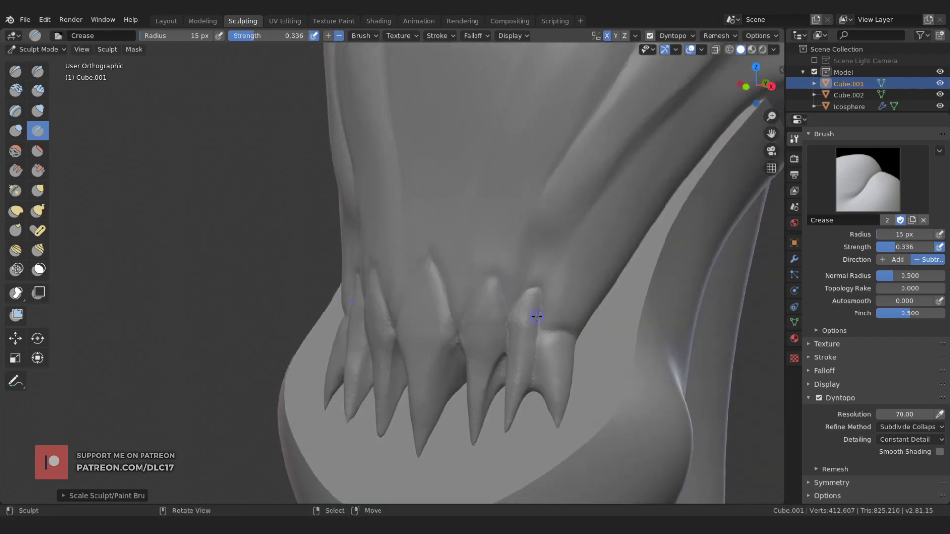
{"action": "left_click_drag", "start_coordinate": [539, 285], "coordinate": [506, 331]}
{"action": "middle_click_drag", "start_coordinate": [505, 333], "coordinate": [507, 335]}
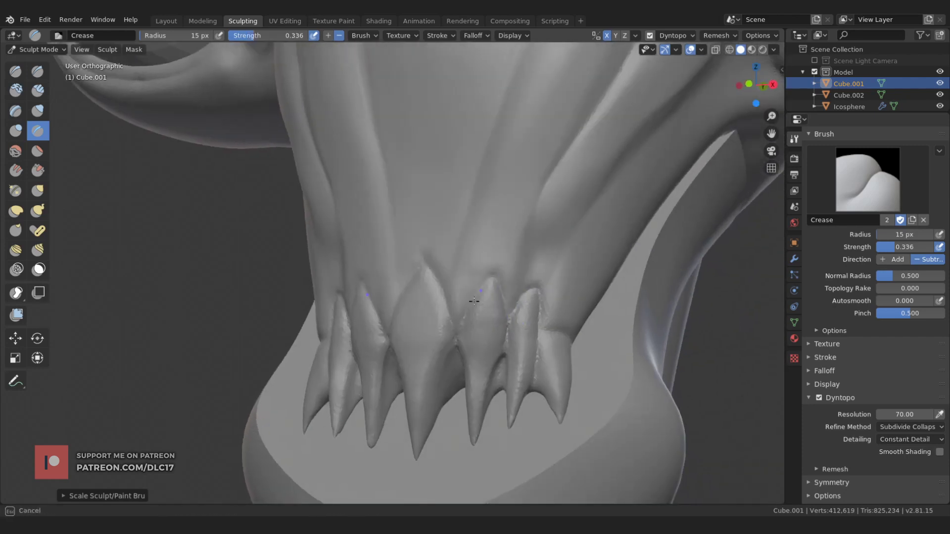
{"action": "left_click_drag", "start_coordinate": [456, 342], "coordinate": [453, 322]}
{"action": "middle_click_drag", "start_coordinate": [430, 263], "coordinate": [329, 322]}
- Pinch the tooth edges and left tooth tip with the Pinch brush at 34–41 px
{"action": "key", "text": "p"}
{"action": "mouse_move", "coordinate": [329, 322]}
{"action": "left_mouse_down"}
{"action": "mouse_move", "coordinate": [318, 296]}
{"action": "mouse_move", "coordinate": [420, 278]}
{"action": "left_mouse_up"}
{"action": "mouse_move", "coordinate": [420, 277]}
{"action": "middle_mouse_down"}
{"action": "mouse_move", "coordinate": [323, 278]}
{"action": "mouse_move", "coordinate": [376, 297]}
{"action": "mouse_move", "coordinate": [438, 286]}
{"action": "mouse_move", "coordinate": [539, 299]}
{"action": "mouse_move", "coordinate": [574, 409]}
{"action": "middle_mouse_up"}
{"action": "key", "text": "f"}
{"action": "left_click", "coordinate": [334, 287]}
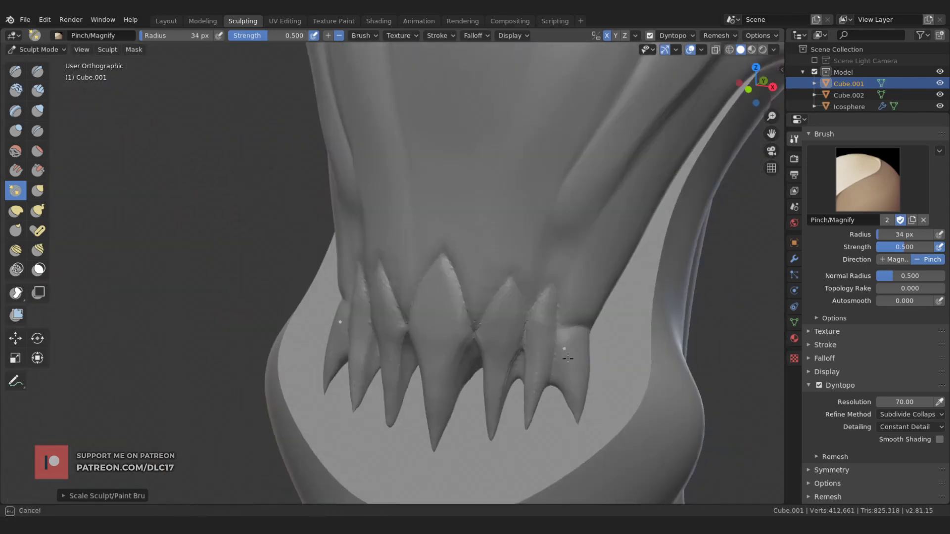
{"action": "key", "text": "f"}
{"action": "left_click_drag", "start_coordinate": [492, 407], "coordinate": [435, 430]}
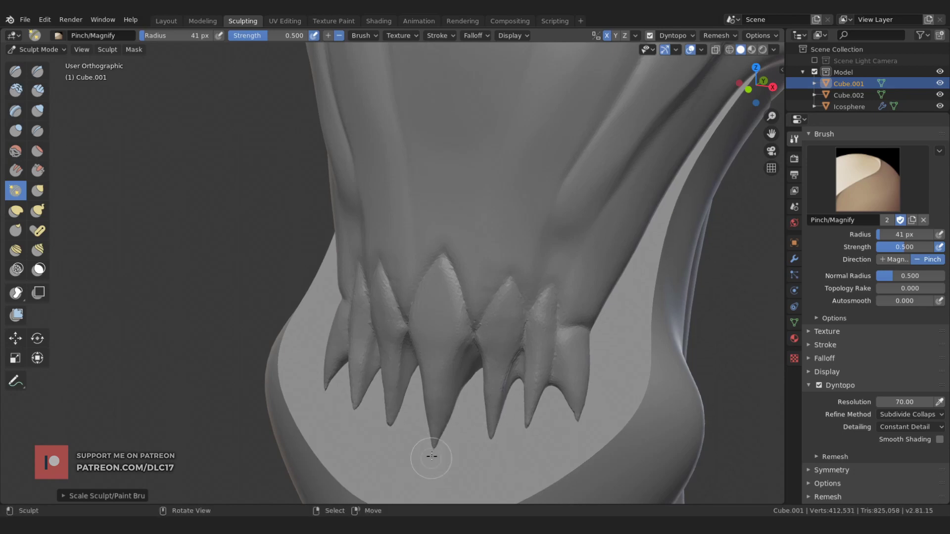
{"action": "left_click", "coordinate": [447, 378]}
- Pinch the teeth into sharper points with a 36 px brush
{"action": "scroll", "coordinate": [470, 388], "scroll_direction": "down", "scroll_amount": 3}
{"action": "middle_click_drag", "start_coordinate": [470, 389], "coordinate": [431, 375]}
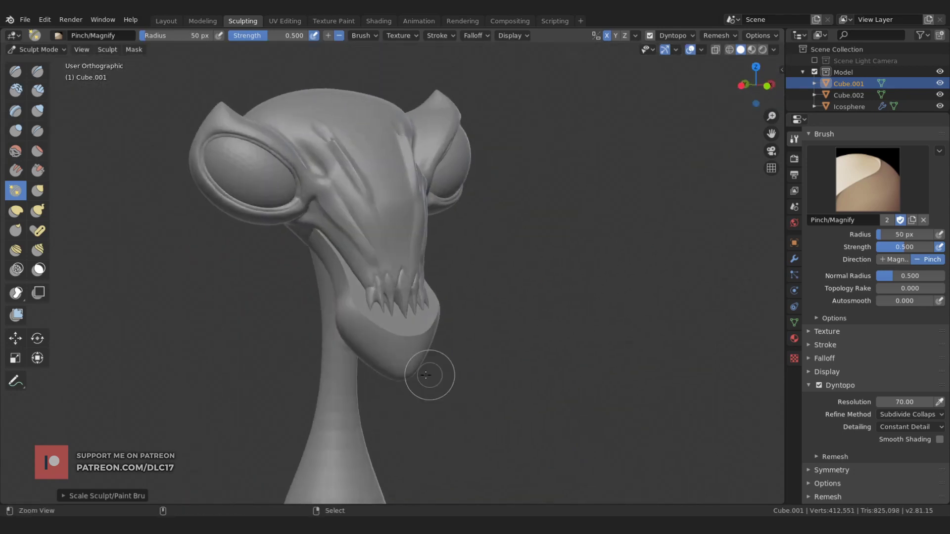
{"action": "scroll", "coordinate": [416, 315], "scroll_direction": "up", "scroll_amount": 5}
{"action": "left_click_drag", "start_coordinate": [416, 315], "coordinate": [424, 392]}
{"action": "key", "text": "f"}
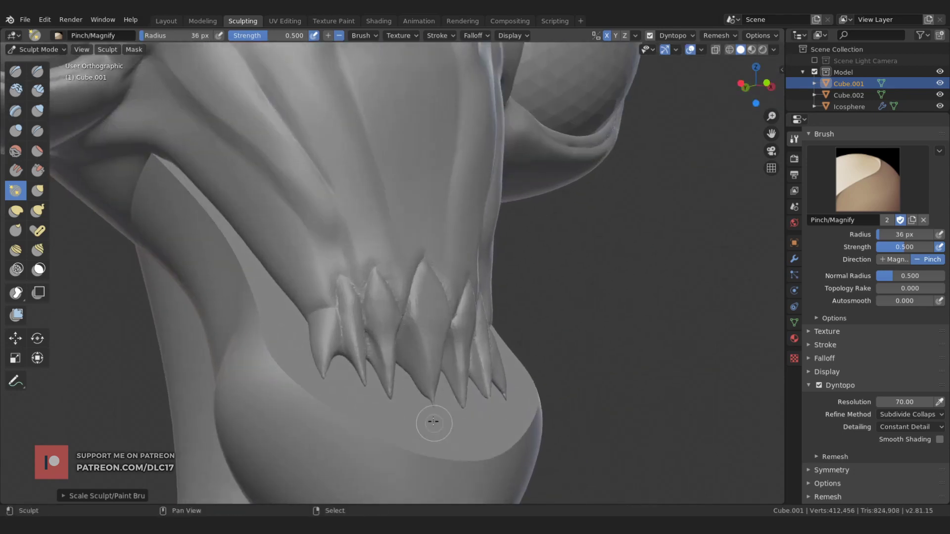
{"action": "mouse_move", "coordinate": [418, 389]}
{"action": "middle_mouse_down"}
{"action": "mouse_move", "coordinate": [388, 388]}
{"action": "mouse_move", "coordinate": [411, 421]}
{"action": "middle_mouse_up"}
- Inflate the fang bodies, then switch to the Grab brush
{"action": "key", "text": "c"}
{"action": "key", "text": "i"}
{"action": "left_click", "coordinate": [428, 370]}
{"action": "key", "text": "g"}
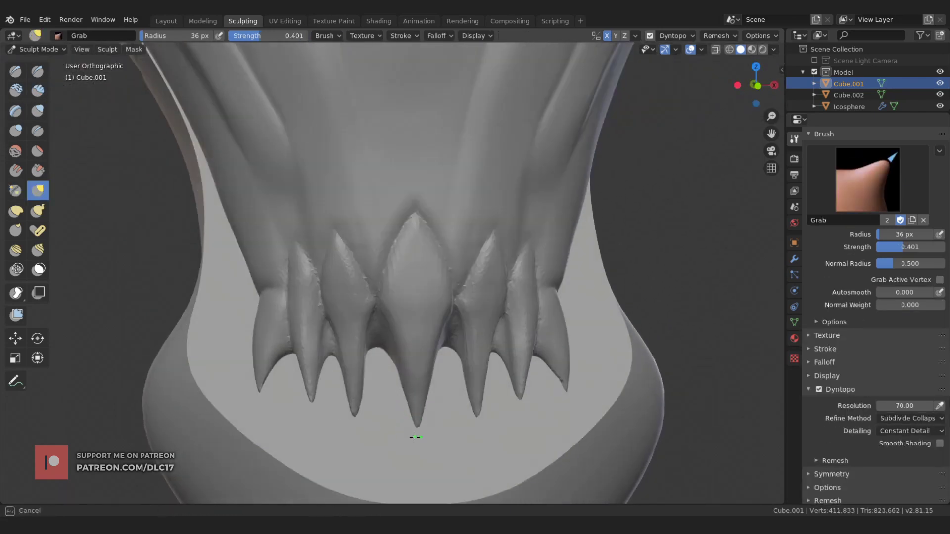
{"action": "scroll", "coordinate": [415, 437], "scroll_direction": "down", "scroll_amount": 5}
{"action": "mouse_move", "coordinate": [435, 388]}
{"action": "middle_mouse_down"}
{"action": "mouse_move", "coordinate": [418, 439]}
{"action": "mouse_move", "coordinate": [424, 394]}
{"action": "mouse_move", "coordinate": [389, 191]}
{"action": "mouse_move", "coordinate": [374, 183]}
{"action": "middle_mouse_up"}
- Enlarge the Grab brush to 58 px and orbit to a front three-quarter view
{"action": "key", "text": "f"}
{"action": "left_click", "coordinate": [389, 191]}
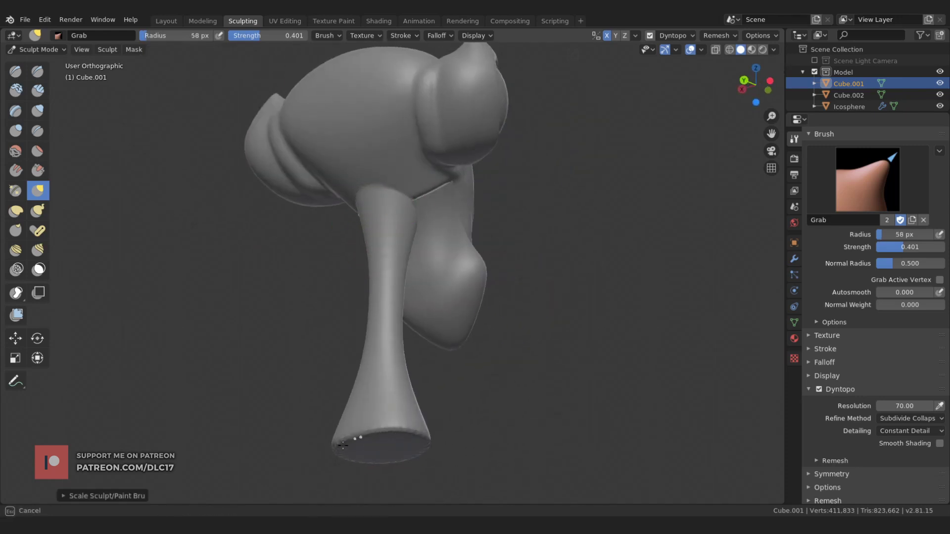
{"action": "middle_click_drag", "start_coordinate": [343, 444], "coordinate": [417, 300]}
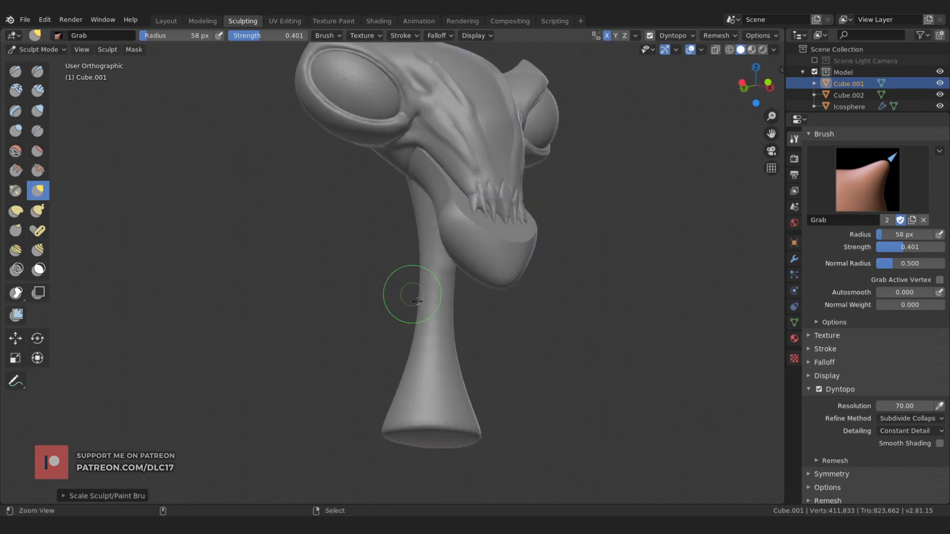
{"action": "scroll", "coordinate": [417, 301], "scroll_direction": "up", "scroll_amount": 3}
- Build a small bulge below the jaw with the Draw brush, then select Crease
{"action": "key", "text": "x"}
{"action": "mouse_move", "coordinate": [472, 267]}
{"action": "middle_mouse_down"}
{"action": "mouse_move", "coordinate": [471, 285]}
{"action": "mouse_move", "coordinate": [541, 261]}
{"action": "mouse_move", "coordinate": [516, 233]}
{"action": "mouse_move", "coordinate": [512, 393]}
{"action": "mouse_move", "coordinate": [528, 385]}
{"action": "middle_mouse_up"}
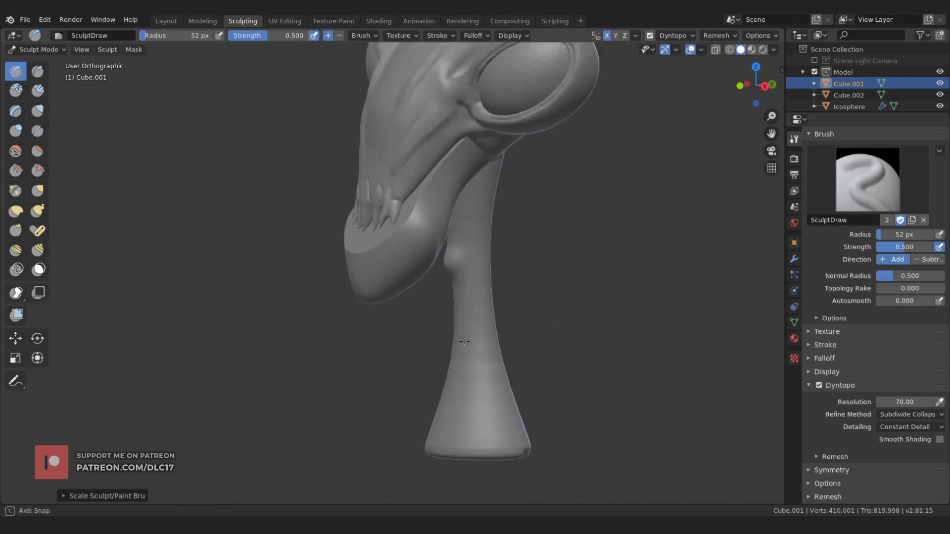
{"action": "mouse_move", "coordinate": [465, 342]}
{"action": "middle_mouse_down"}
{"action": "mouse_move", "coordinate": [485, 335]}
{"action": "mouse_move", "coordinate": [371, 309]}
{"action": "middle_mouse_up"}
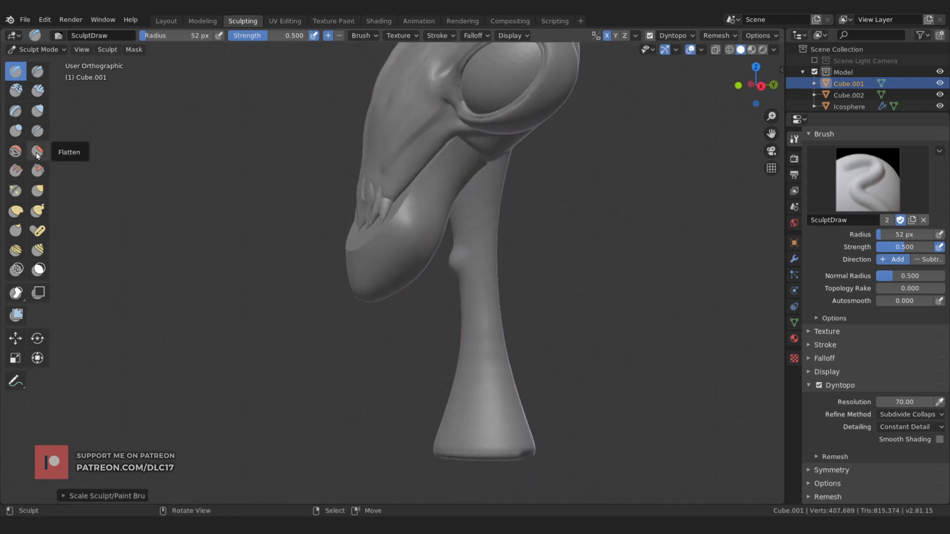
{"action": "left_click", "coordinate": [36, 134]}
{"action": "mouse_move", "coordinate": [475, 346]}
{"action": "middle_mouse_down"}
{"action": "mouse_move", "coordinate": [509, 393]}
{"action": "mouse_move", "coordinate": [439, 447]}
{"action": "middle_mouse_up"}
- Set Crease to 22 px and strength 0.400, then stroke V-shaped grooves into the neck
{"action": "key", "text": "f"}
{"action": "left_click", "coordinate": [509, 392]}
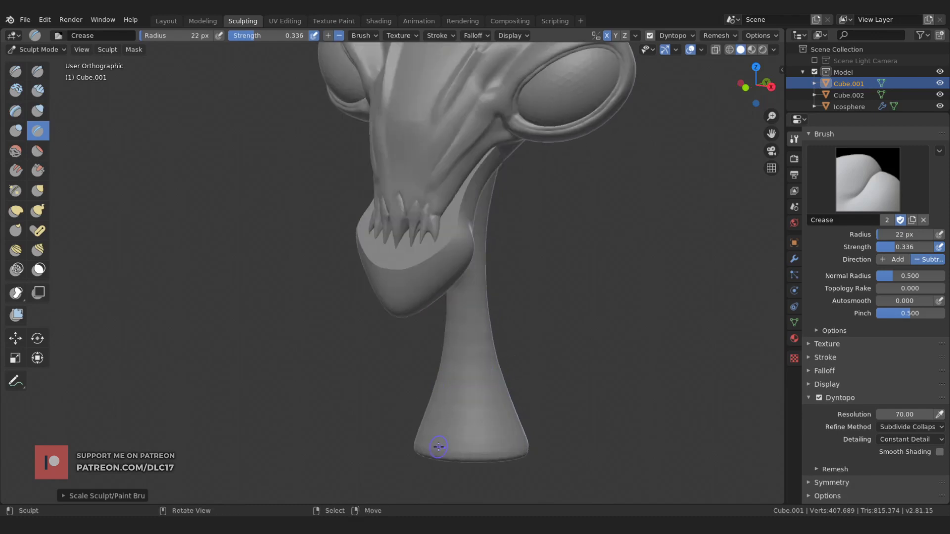
{"action": "left_click_drag", "start_coordinate": [256, 35], "coordinate": [260, 36]}
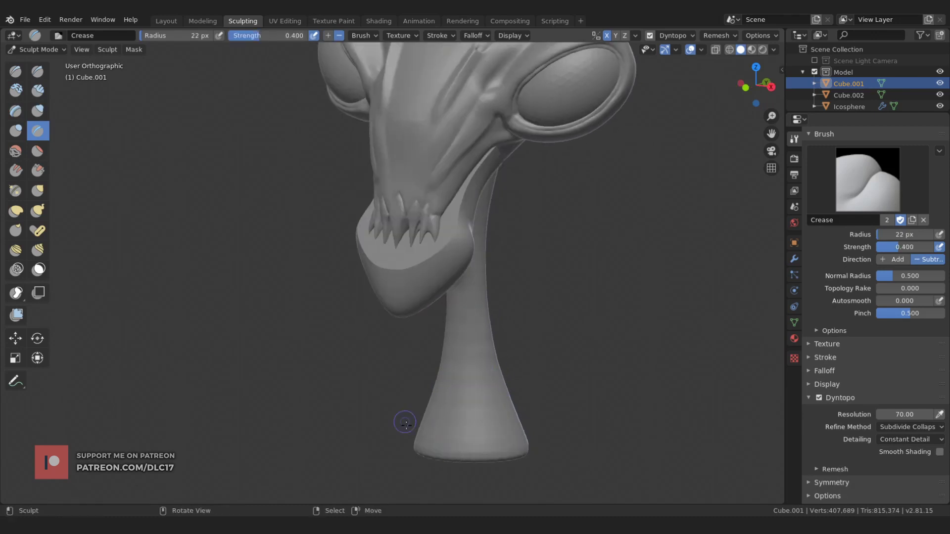
{"action": "left_click_drag", "start_coordinate": [450, 403], "coordinate": [510, 361]}
{"action": "middle_click_drag", "start_coordinate": [509, 361], "coordinate": [453, 453]}
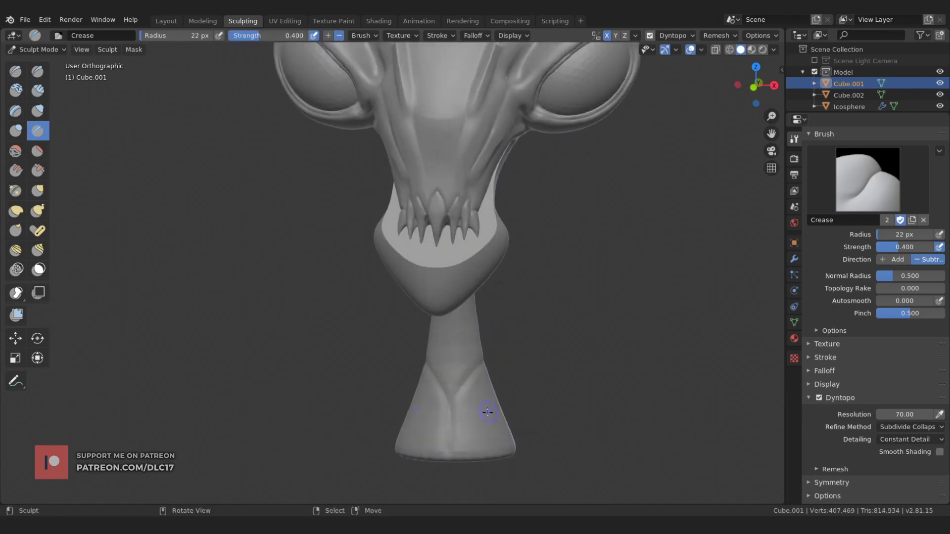
{"action": "left_click_drag", "start_coordinate": [456, 456], "coordinate": [458, 447], "text": "shift"}
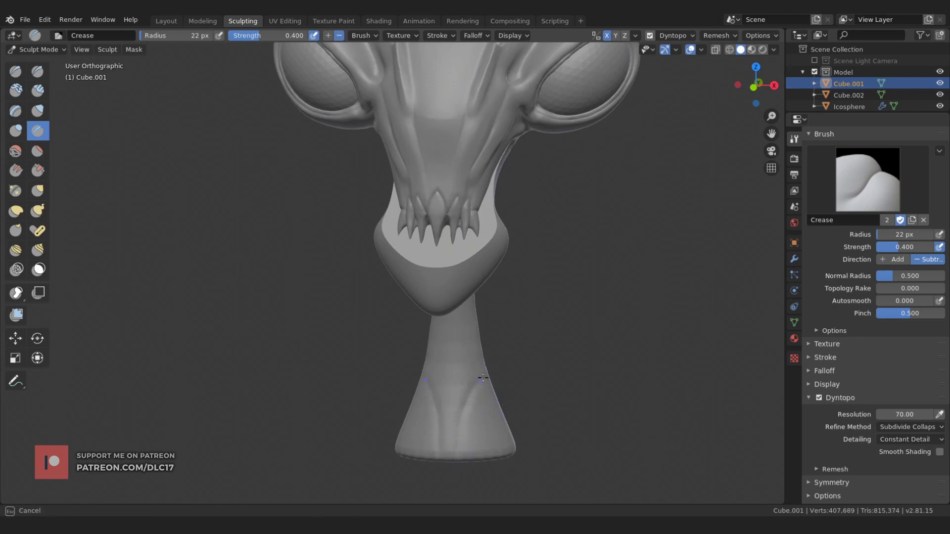
- Orbit around the neck to review the grooves from the side and behind
{"action": "mouse_move", "coordinate": [482, 378]}
{"action": "middle_mouse_down"}
{"action": "mouse_move", "coordinate": [614, 367]}
{"action": "mouse_move", "coordinate": [497, 379]}
{"action": "middle_mouse_up"}
{"action": "mouse_move", "coordinate": [532, 343]}
{"action": "middle_mouse_down"}
{"action": "mouse_move", "coordinate": [509, 346]}
{"action": "mouse_move", "coordinate": [510, 325]}
{"action": "middle_mouse_up"}
{"action": "mouse_move", "coordinate": [612, 311]}
{"action": "middle_mouse_down"}
{"action": "mouse_move", "coordinate": [495, 291]}
{"action": "mouse_move", "coordinate": [492, 322]}
{"action": "mouse_move", "coordinate": [511, 373]}
{"action": "middle_mouse_up"}
{"action": "middle_click_drag", "start_coordinate": [584, 358], "coordinate": [509, 460]}
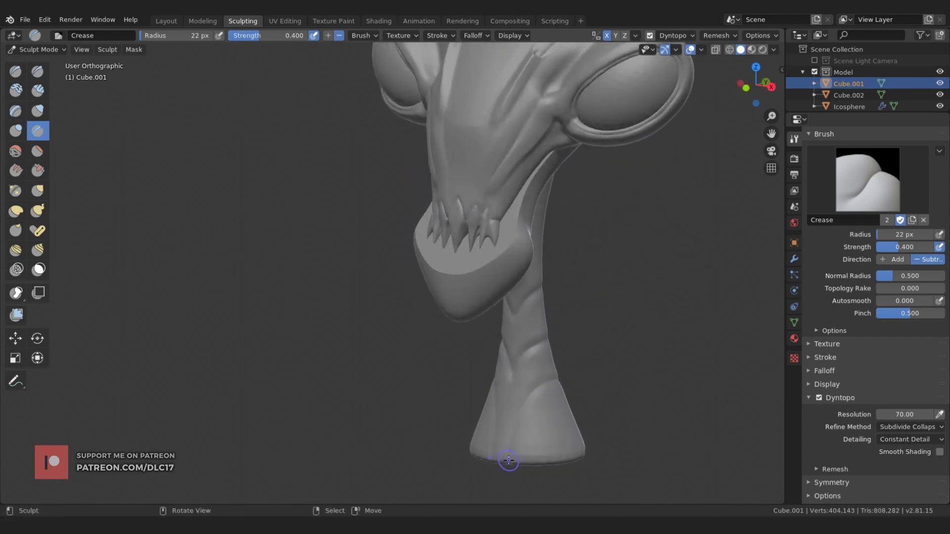
{"action": "middle_click_drag", "start_coordinate": [531, 394], "coordinate": [448, 378]}
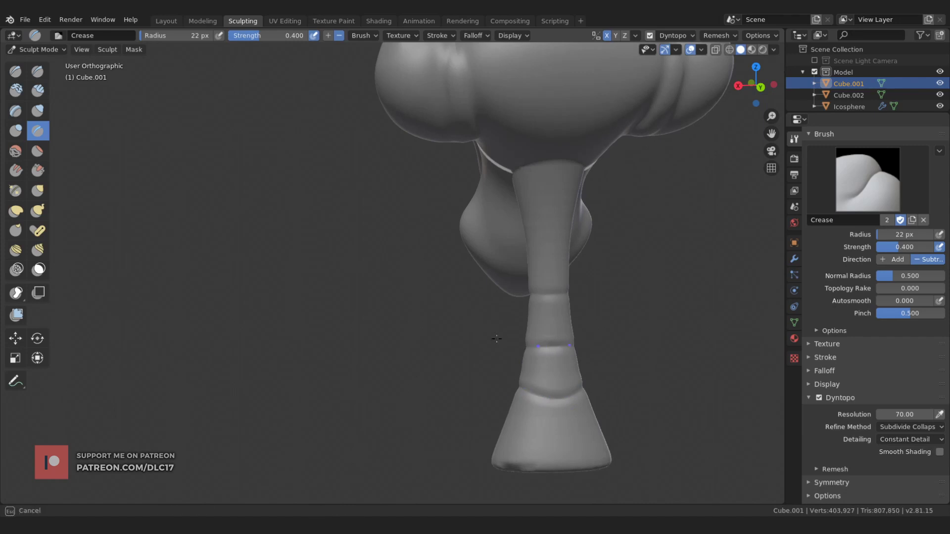
{"action": "middle_click_drag", "start_coordinate": [496, 338], "coordinate": [505, 328]}
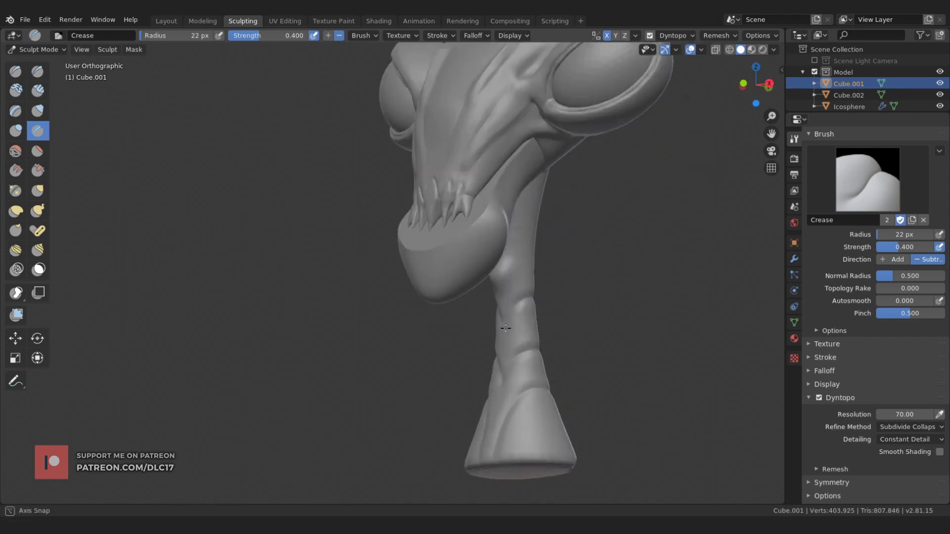
- Crease a deep ring groove at the top of the neck below the jaw
{"action": "mouse_move", "coordinate": [554, 297]}
{"action": "middle_mouse_down"}
{"action": "mouse_move", "coordinate": [495, 328]}
{"action": "mouse_move", "coordinate": [504, 306]}
{"action": "mouse_move", "coordinate": [569, 332]}
{"action": "mouse_move", "coordinate": [620, 323]}
{"action": "mouse_move", "coordinate": [556, 381]}
{"action": "middle_mouse_up"}
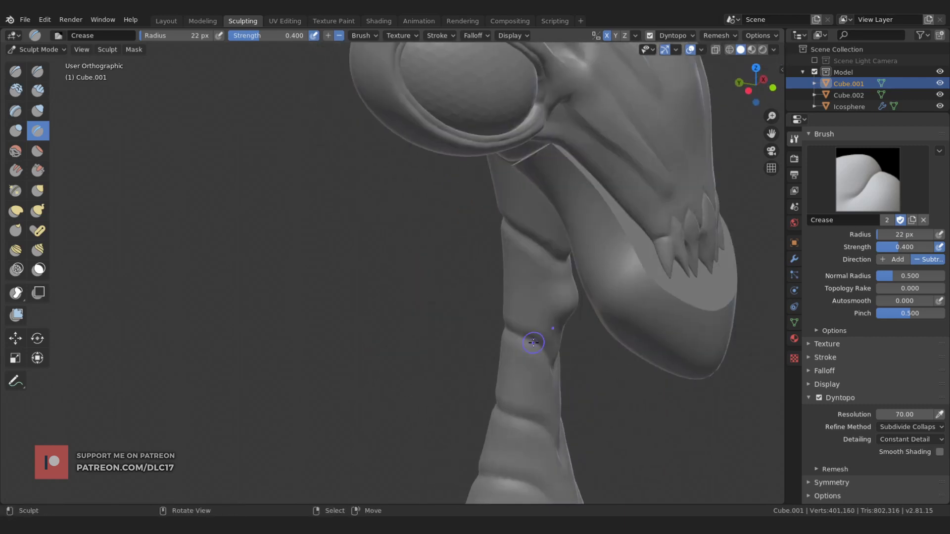
{"action": "mouse_move", "coordinate": [533, 342]}
{"action": "middle_mouse_down"}
{"action": "mouse_move", "coordinate": [513, 328]}
{"action": "mouse_move", "coordinate": [501, 242]}
{"action": "mouse_move", "coordinate": [555, 257]}
{"action": "mouse_move", "coordinate": [524, 221]}
{"action": "mouse_move", "coordinate": [518, 365]}
{"action": "mouse_move", "coordinate": [532, 334]}
{"action": "mouse_move", "coordinate": [476, 314]}
{"action": "middle_mouse_up"}
{"action": "middle_click_drag", "start_coordinate": [483, 348], "coordinate": [445, 359]}
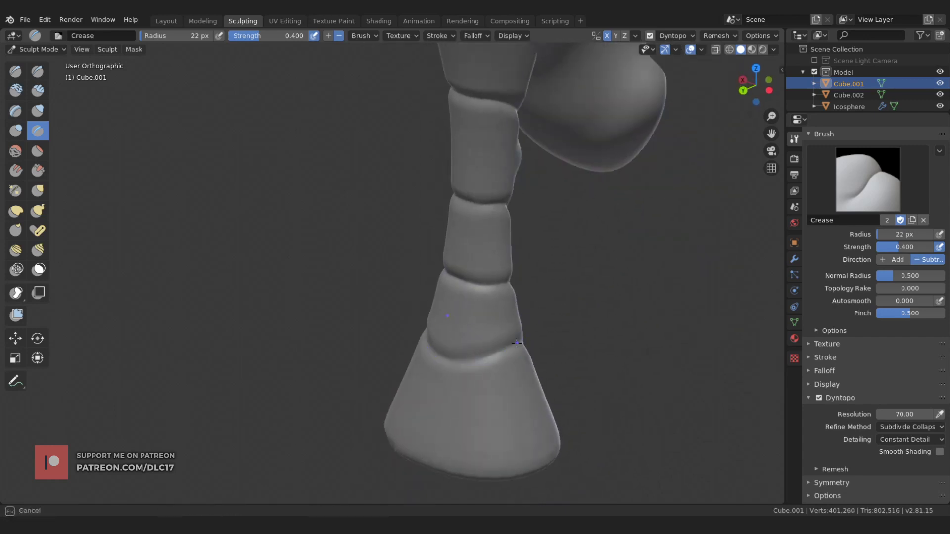
{"action": "mouse_move", "coordinate": [517, 342]}
{"action": "middle_mouse_down"}
{"action": "mouse_move", "coordinate": [453, 360]}
{"action": "mouse_move", "coordinate": [507, 392]}
{"action": "mouse_move", "coordinate": [519, 235]}
{"action": "mouse_move", "coordinate": [564, 201]}
{"action": "mouse_move", "coordinate": [569, 183]}
{"action": "mouse_move", "coordinate": [502, 164]}
{"action": "mouse_move", "coordinate": [533, 148]}
{"action": "mouse_move", "coordinate": [507, 157]}
{"action": "middle_mouse_up"}
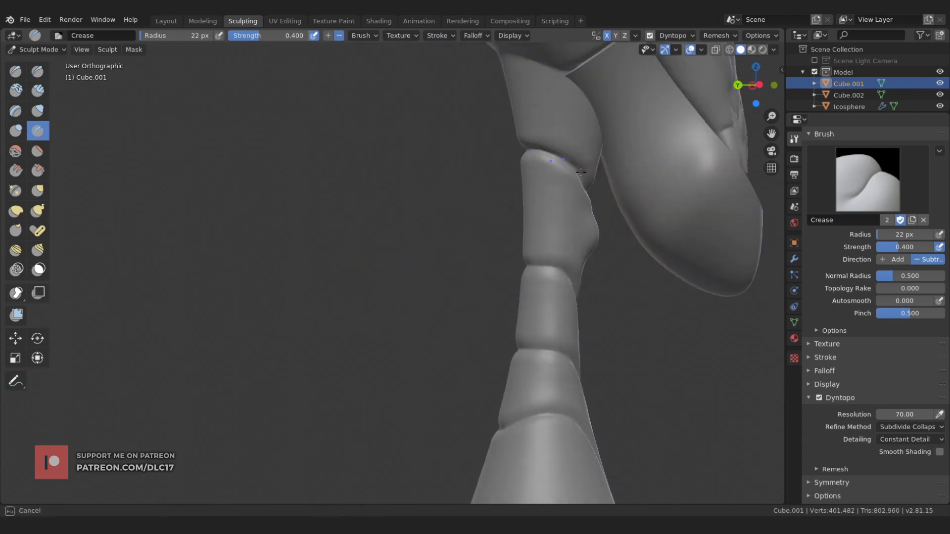
{"action": "middle_click_drag", "start_coordinate": [581, 172], "coordinate": [569, 198]}
{"action": "left_click_drag", "start_coordinate": [567, 203], "coordinate": [561, 213]}
{"action": "middle_click_drag", "start_coordinate": [562, 213], "coordinate": [511, 344]}
- Switch to Pinch/Magnify and sharpen the ridges and creases at the neck base
{"action": "key", "text": "p"}
{"action": "key", "text": "bracketright"}
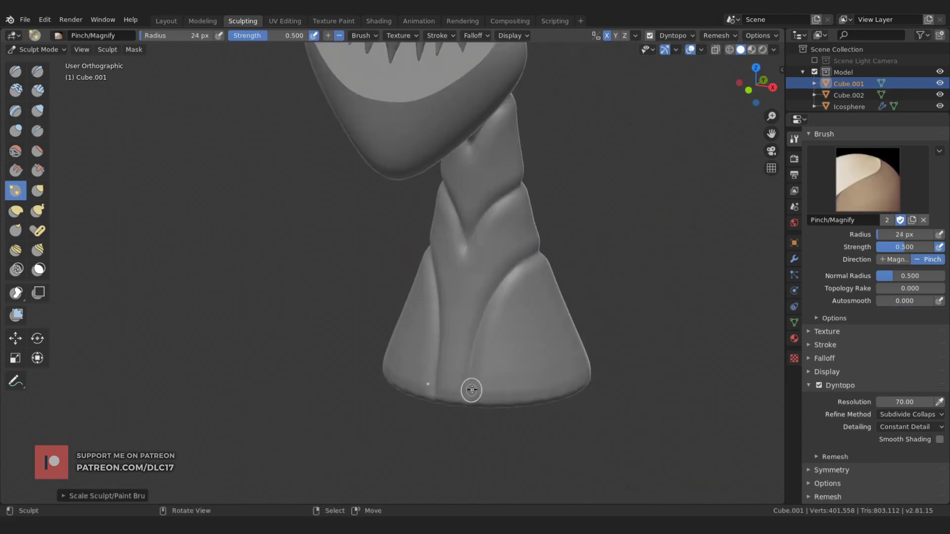
{"action": "middle_click_drag", "start_coordinate": [492, 294], "coordinate": [591, 294]}
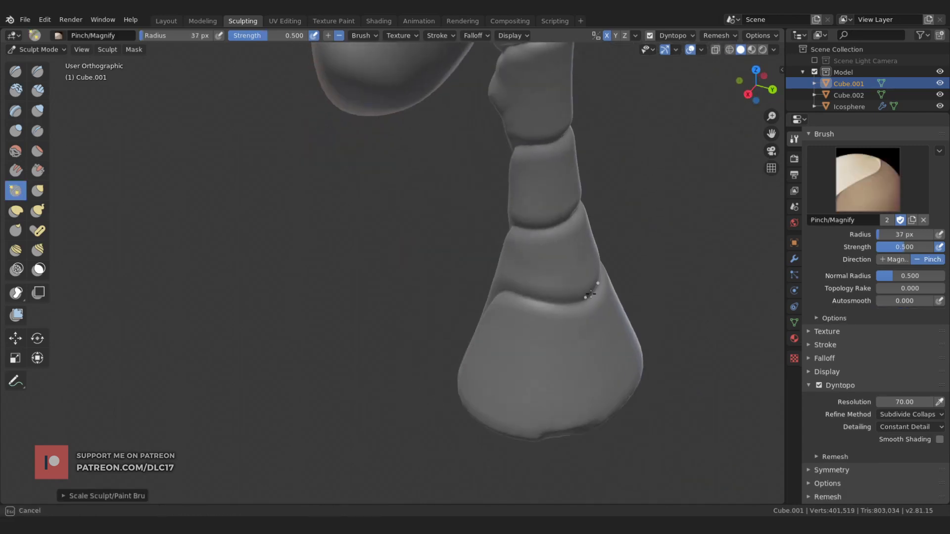
{"action": "middle_click_drag", "start_coordinate": [508, 292], "coordinate": [450, 422]}
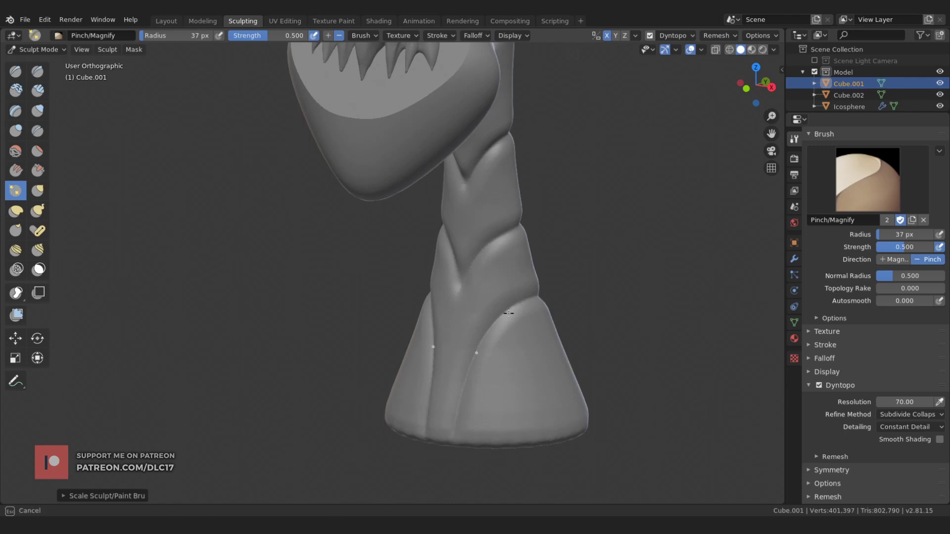
{"action": "left_click_drag", "start_coordinate": [509, 313], "coordinate": [465, 277]}
{"action": "middle_click_drag", "start_coordinate": [465, 278], "coordinate": [462, 274]}
- Pinch a ring groove and the bulge at the top of the neck
{"action": "mouse_move", "coordinate": [478, 241]}
{"action": "middle_mouse_down"}
{"action": "mouse_move", "coordinate": [532, 268]}
{"action": "mouse_move", "coordinate": [482, 283]}
{"action": "middle_mouse_up"}
{"action": "left_click_drag", "start_coordinate": [482, 283], "coordinate": [477, 286]}
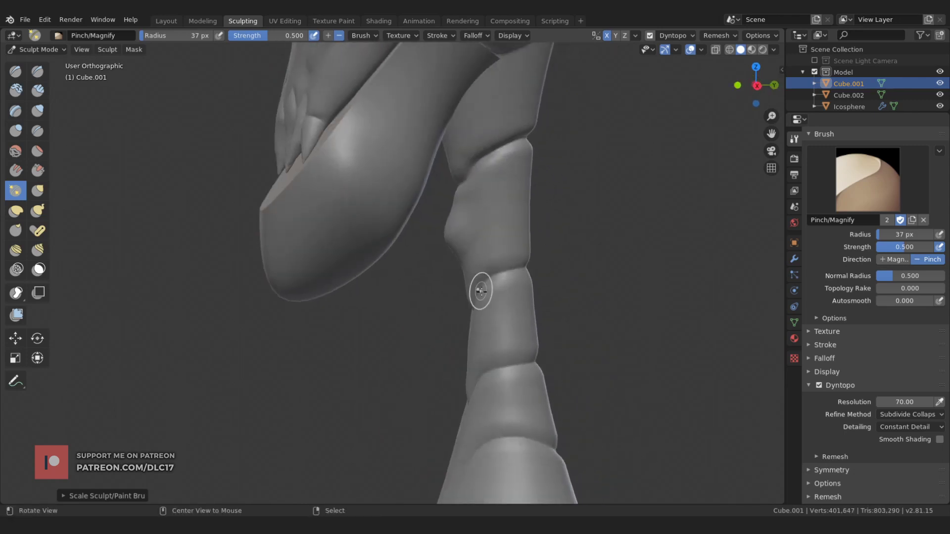
{"action": "mouse_move", "coordinate": [476, 286]}
{"action": "middle_mouse_down"}
{"action": "mouse_move", "coordinate": [478, 307]}
{"action": "mouse_move", "coordinate": [459, 264]}
{"action": "middle_mouse_up"}
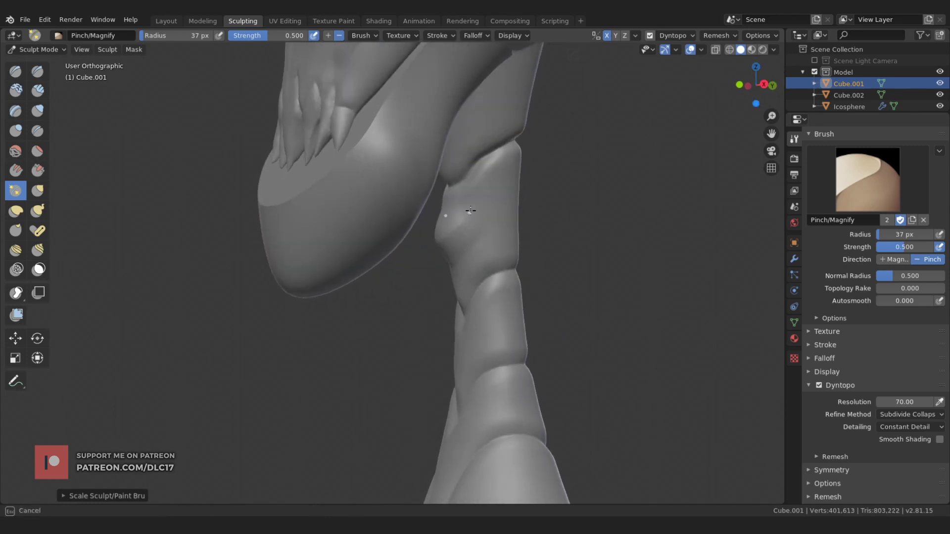
{"action": "middle_click_drag", "start_coordinate": [470, 211], "coordinate": [435, 276]}
{"action": "left_click_drag", "start_coordinate": [435, 276], "coordinate": [432, 284]}
{"action": "mouse_move", "coordinate": [432, 284]}
{"action": "middle_mouse_down"}
{"action": "mouse_move", "coordinate": [463, 244]}
{"action": "mouse_move", "coordinate": [433, 251]}
{"action": "mouse_move", "coordinate": [431, 277]}
{"action": "mouse_move", "coordinate": [520, 343]}
{"action": "mouse_move", "coordinate": [424, 314]}
{"action": "mouse_move", "coordinate": [460, 275]}
{"action": "middle_mouse_up"}
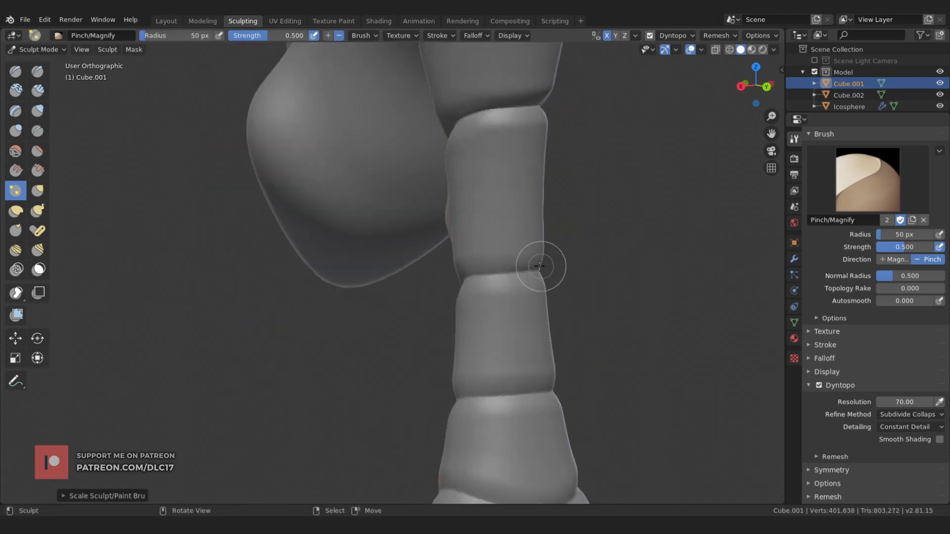
- Tighten the ridge edges along the upper and lower neck with a 48 px pinch
{"action": "left_click_drag", "start_coordinate": [521, 114], "coordinate": [523, 117]}
{"action": "middle_click_drag", "start_coordinate": [523, 117], "coordinate": [417, 166]}
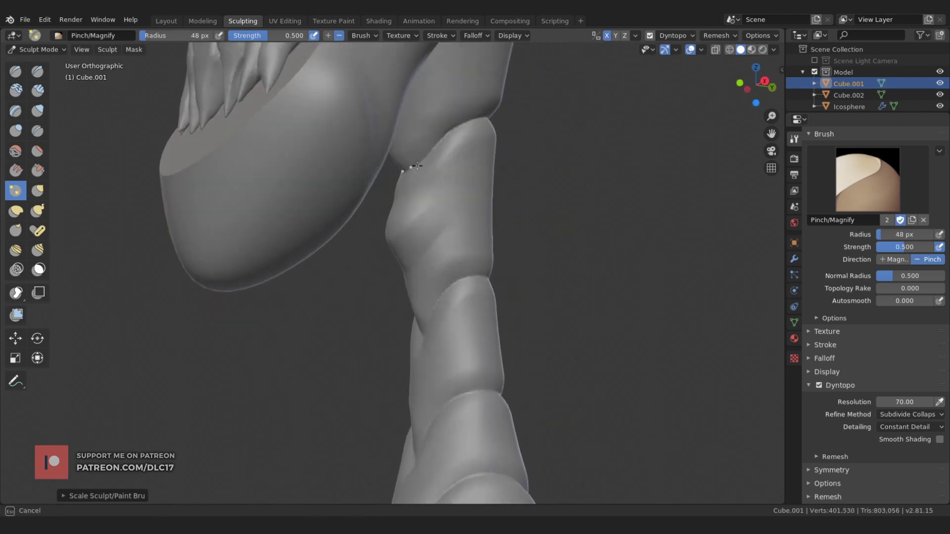
{"action": "left_click_drag", "start_coordinate": [417, 166], "coordinate": [418, 168]}
{"action": "mouse_move", "coordinate": [418, 167]}
{"action": "middle_mouse_down"}
{"action": "mouse_move", "coordinate": [451, 227]}
{"action": "mouse_move", "coordinate": [537, 261]}
{"action": "mouse_move", "coordinate": [499, 344]}
{"action": "mouse_move", "coordinate": [396, 326]}
{"action": "mouse_move", "coordinate": [444, 269]}
{"action": "mouse_move", "coordinate": [475, 310]}
{"action": "mouse_move", "coordinate": [429, 220]}
{"action": "mouse_move", "coordinate": [447, 262]}
{"action": "middle_mouse_up"}
{"action": "scroll", "coordinate": [484, 329], "scroll_direction": "down", "scroll_amount": 3}
- Zoom out to the whole head and return to the Layout workspace
{"action": "middle_click_drag", "start_coordinate": [484, 329], "coordinate": [469, 307]}
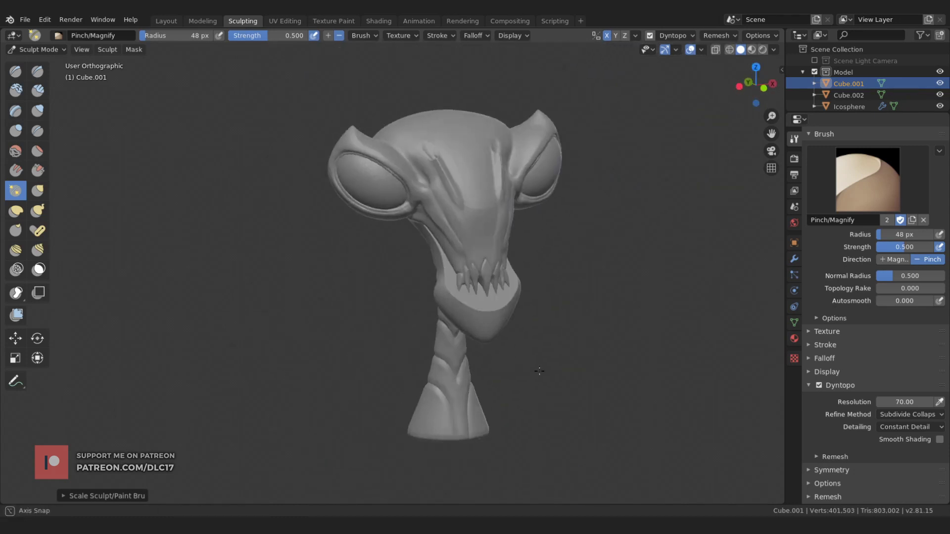
{"action": "scroll", "coordinate": [469, 308], "scroll_direction": "up", "scroll_amount": 4}
{"action": "scroll", "coordinate": [469, 307], "scroll_direction": "up", "scroll_amount": 2}
{"action": "scroll", "coordinate": [452, 314], "scroll_direction": "up", "scroll_amount": 2}
{"action": "scroll", "coordinate": [451, 314], "scroll_direction": "up", "scroll_amount": 1}
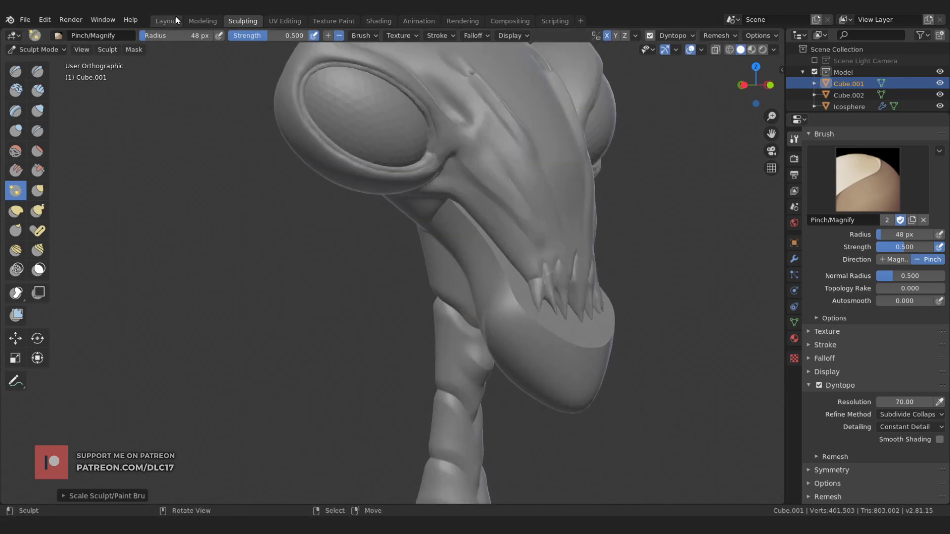
{"action": "left_click", "coordinate": [176, 19]}
- Save the file and apply the jaw object's transforms
{"action": "key", "text": "alt+a"}
{"action": "left_click", "coordinate": [242, 208]}
{"action": "key", "text": "ctrl+s"}
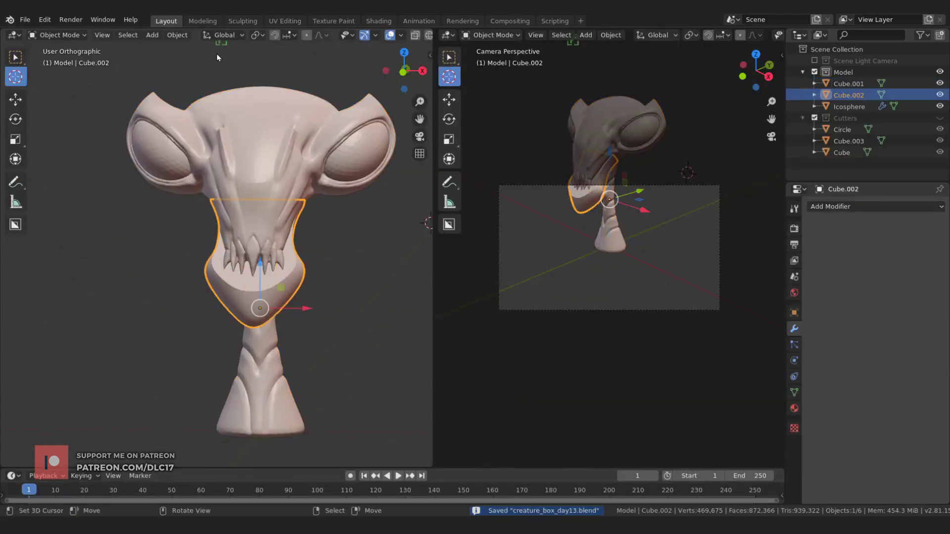
{"action": "key", "text": "ctrl+a"}
- Voxel-remesh the jaw in Sculpting and smooth it with a Smooth mesh filter
{"action": "left_click", "coordinate": [243, 21]}
{"action": "left_click", "coordinate": [712, 36]}
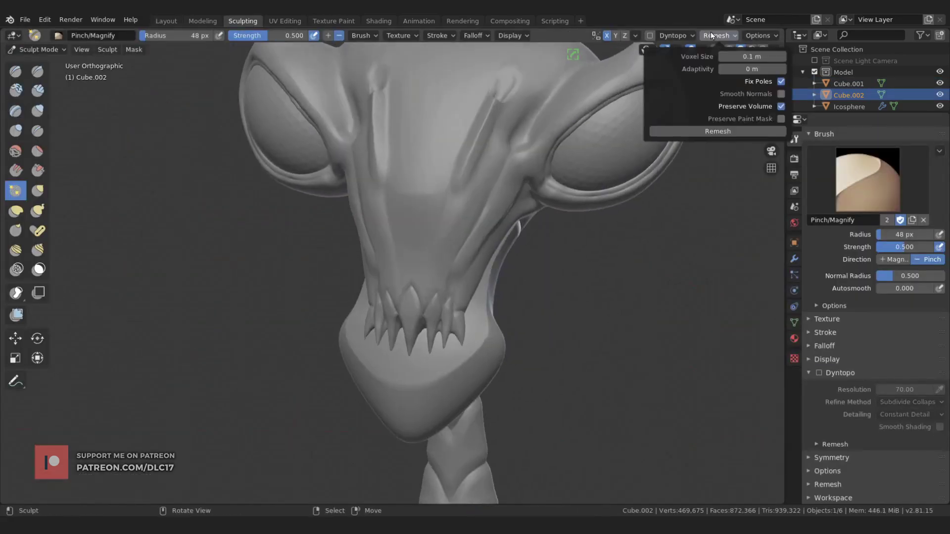
{"action": "key", "text": "Return"}
{"action": "left_click", "coordinate": [717, 131]}
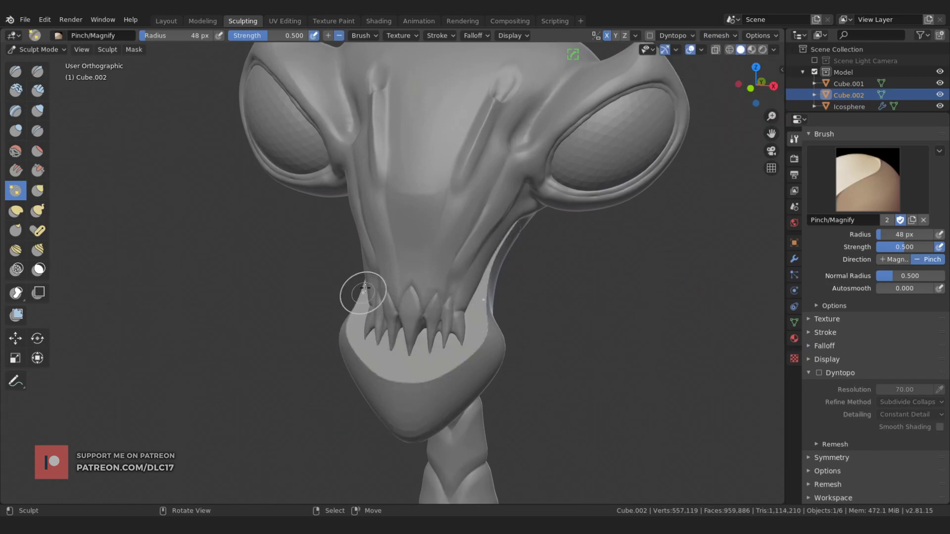
{"action": "middle_click_drag", "start_coordinate": [364, 291], "coordinate": [357, 332]}
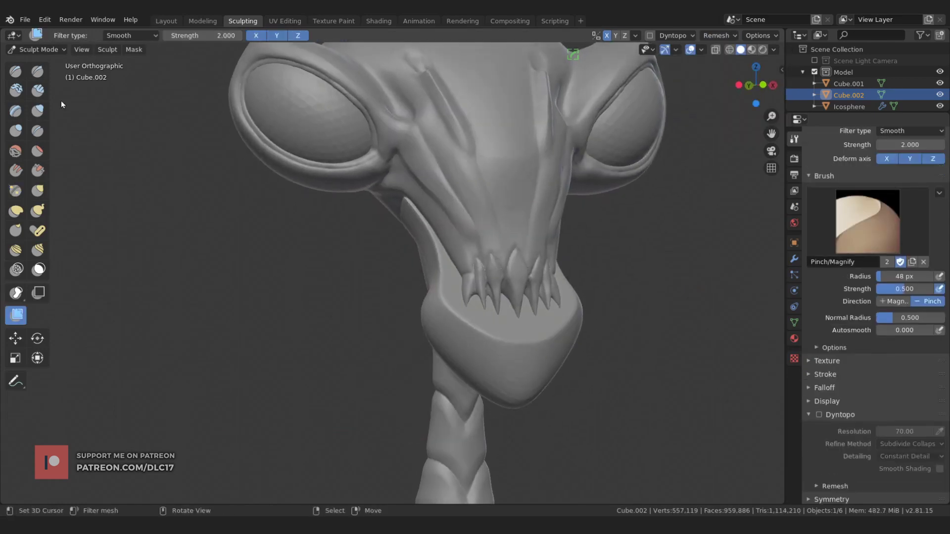
- Ready the Grab brush at a larger 103 px radius on the jaw
{"action": "left_click", "coordinate": [38, 90]}
{"action": "mouse_move", "coordinate": [387, 292]}
{"action": "middle_mouse_down"}
{"action": "mouse_move", "coordinate": [317, 347]}
{"action": "mouse_move", "coordinate": [355, 398]}
{"action": "middle_mouse_up"}
{"action": "key", "text": "g"}
{"action": "key", "text": "bracketright"}
{"action": "left_click", "coordinate": [438, 36]}
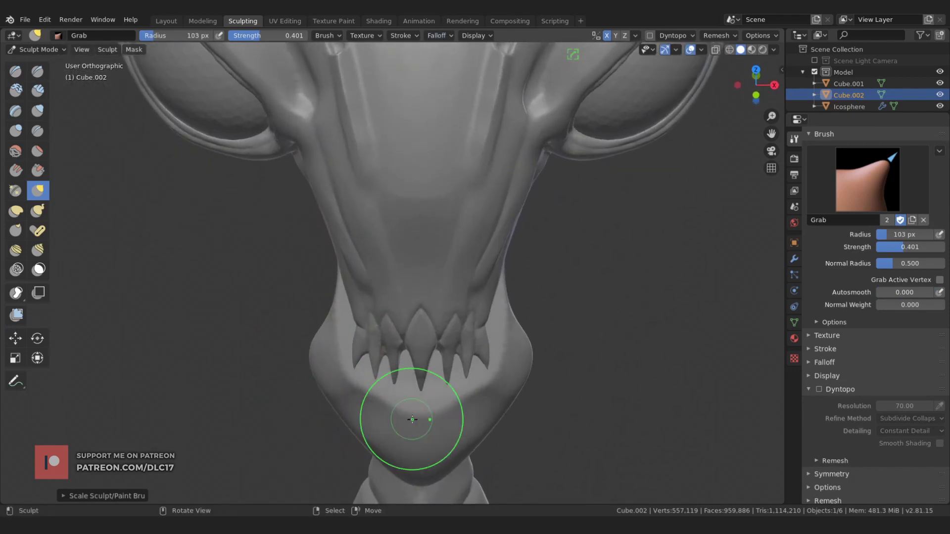
- Grab the lower lip down behind the teeth and pull the mesh around the jaw crease
{"action": "left_click_drag", "start_coordinate": [412, 420], "coordinate": [410, 435]}
{"action": "key", "text": "bracketleft"}
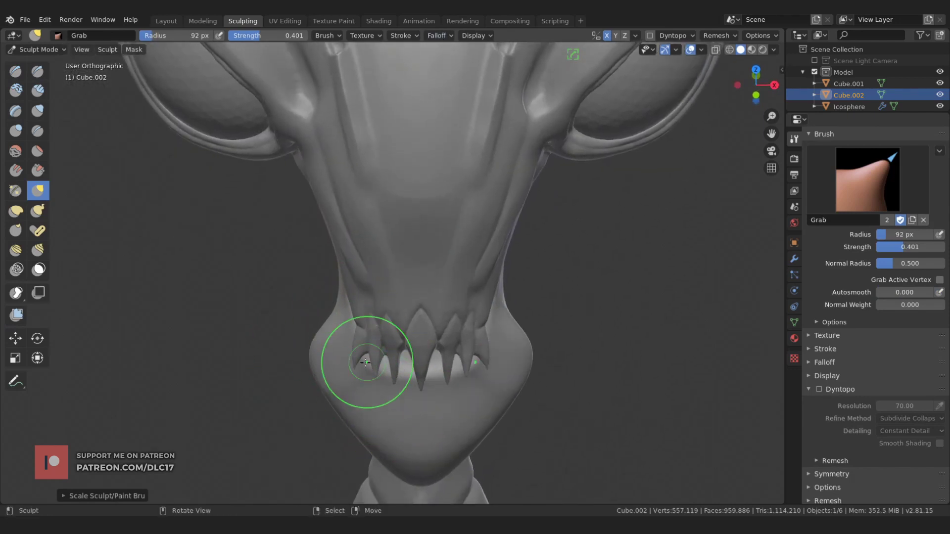
{"action": "mouse_move", "coordinate": [366, 363]}
{"action": "middle_mouse_down"}
{"action": "mouse_move", "coordinate": [416, 346]}
{"action": "mouse_move", "coordinate": [381, 318]}
{"action": "mouse_move", "coordinate": [371, 276]}
{"action": "middle_mouse_up"}
{"action": "left_click", "coordinate": [38, 170]}
{"action": "left_click", "coordinate": [462, 381]}
{"action": "mouse_move", "coordinate": [343, 216]}
{"action": "middle_mouse_down"}
{"action": "mouse_move", "coordinate": [392, 282]}
{"action": "mouse_move", "coordinate": [297, 201]}
{"action": "middle_mouse_up"}
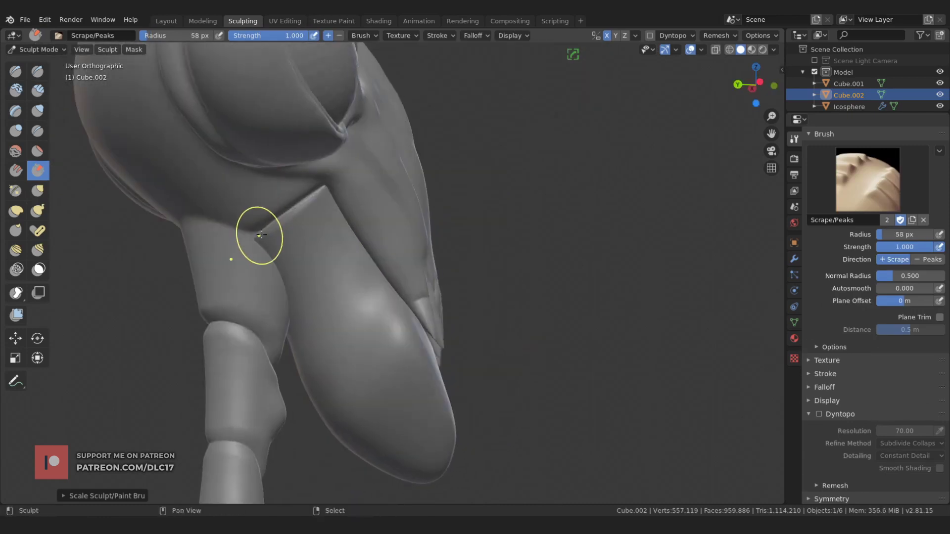
{"action": "mouse_move", "coordinate": [254, 233]}
{"action": "middle_mouse_down"}
{"action": "mouse_move", "coordinate": [315, 191]}
{"action": "mouse_move", "coordinate": [280, 250]}
{"action": "mouse_move", "coordinate": [337, 193]}
{"action": "middle_mouse_up"}
{"action": "key", "text": "g"}
{"action": "left_click_drag", "start_coordinate": [342, 188], "coordinate": [309, 264]}
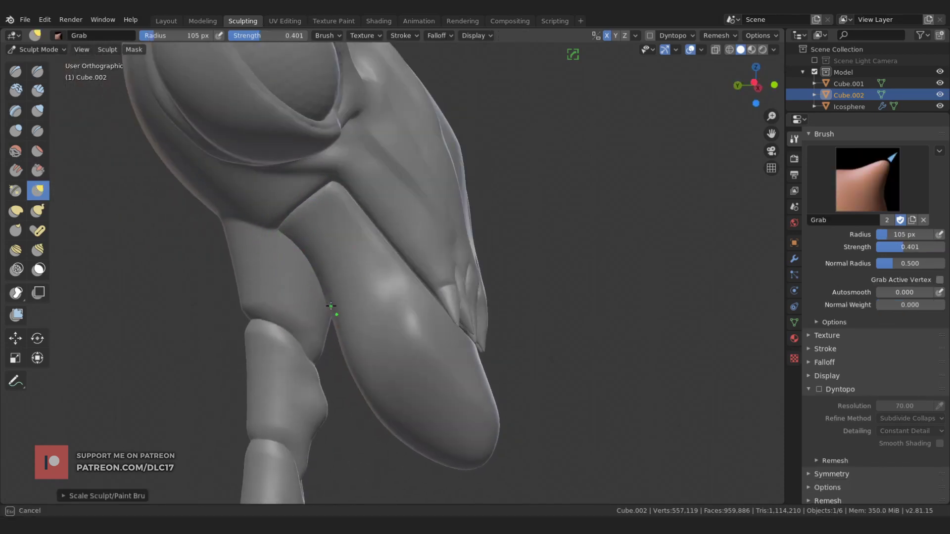
{"action": "mouse_move", "coordinate": [331, 306]}
{"action": "middle_mouse_down"}
{"action": "mouse_move", "coordinate": [280, 191]}
{"action": "mouse_move", "coordinate": [248, 163]}
{"action": "mouse_move", "coordinate": [354, 342]}
{"action": "mouse_move", "coordinate": [364, 270]}
{"action": "mouse_move", "coordinate": [377, 265]}
{"action": "mouse_move", "coordinate": [350, 284]}
{"action": "middle_mouse_up"}
- Scrape the jaw sides into faceted planes ending in a pointed chin
{"action": "key", "text": "shift+t"}
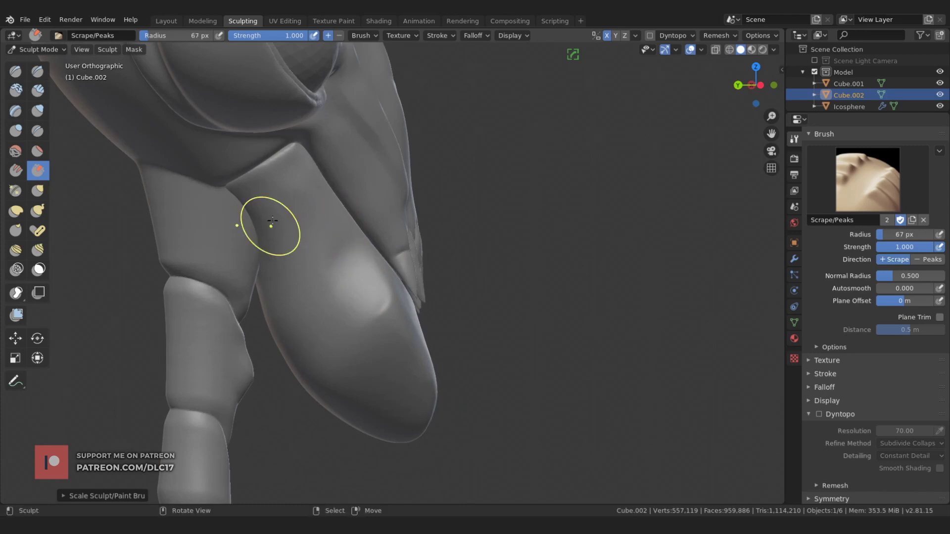
{"action": "middle_click_drag", "start_coordinate": [299, 193], "coordinate": [307, 297]}
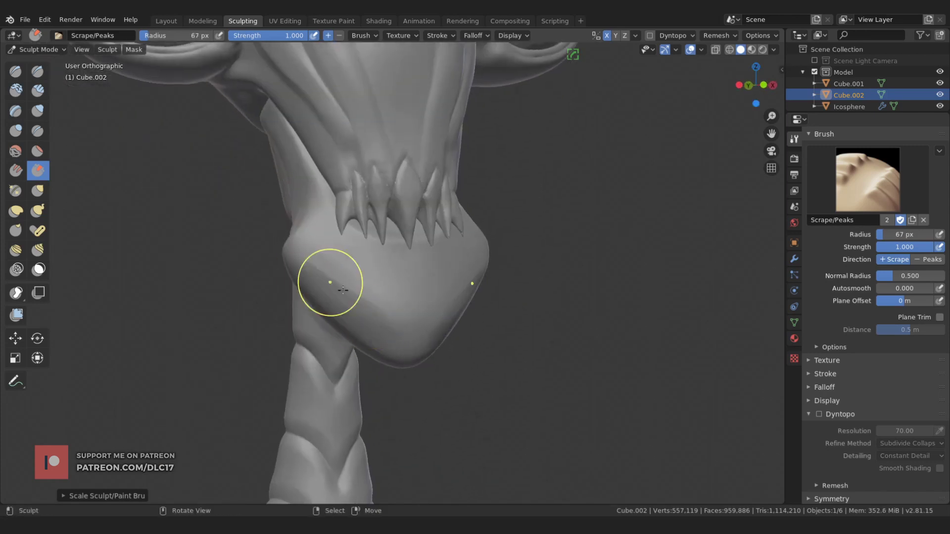
{"action": "mouse_move", "coordinate": [376, 332]}
{"action": "middle_mouse_down"}
{"action": "mouse_move", "coordinate": [357, 320]}
{"action": "mouse_move", "coordinate": [393, 349]}
{"action": "mouse_move", "coordinate": [310, 270]}
{"action": "middle_mouse_up"}
{"action": "mouse_move", "coordinate": [308, 307]}
{"action": "middle_mouse_down"}
{"action": "mouse_move", "coordinate": [303, 350]}
{"action": "mouse_move", "coordinate": [339, 336]}
{"action": "mouse_move", "coordinate": [380, 351]}
{"action": "mouse_move", "coordinate": [324, 328]}
{"action": "mouse_move", "coordinate": [395, 318]}
{"action": "middle_mouse_up"}
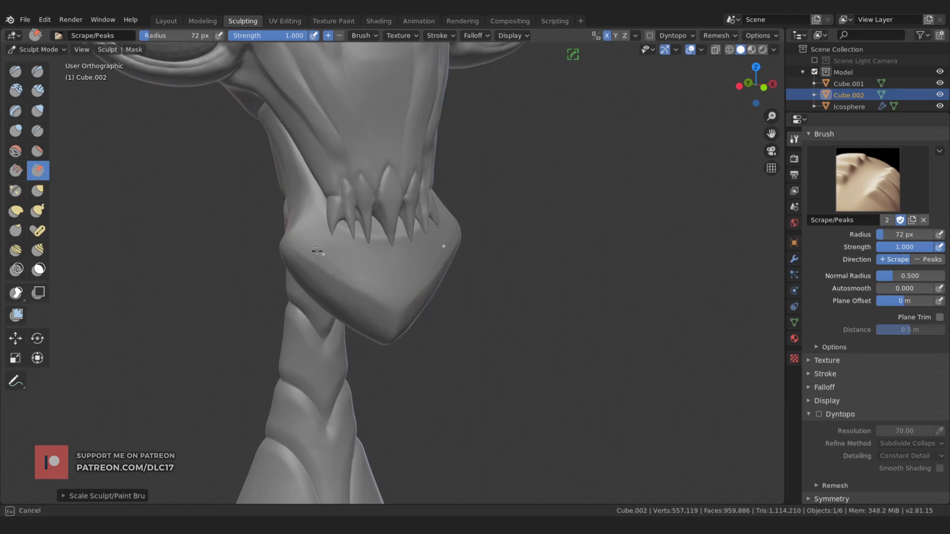
{"action": "mouse_move", "coordinate": [314, 248]}
{"action": "middle_mouse_down"}
{"action": "mouse_move", "coordinate": [352, 263]}
{"action": "mouse_move", "coordinate": [295, 212]}
{"action": "mouse_move", "coordinate": [267, 234]}
{"action": "middle_mouse_up"}
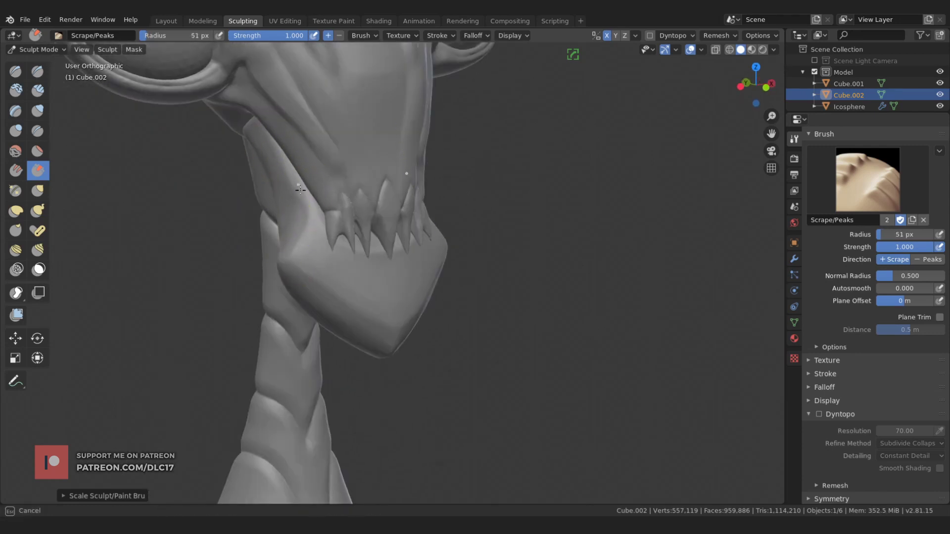
{"action": "mouse_move", "coordinate": [300, 190]}
{"action": "middle_mouse_down"}
{"action": "mouse_move", "coordinate": [379, 254]}
{"action": "mouse_move", "coordinate": [364, 310]}
{"action": "mouse_move", "coordinate": [293, 131]}
{"action": "mouse_move", "coordinate": [317, 152]}
{"action": "middle_mouse_up"}
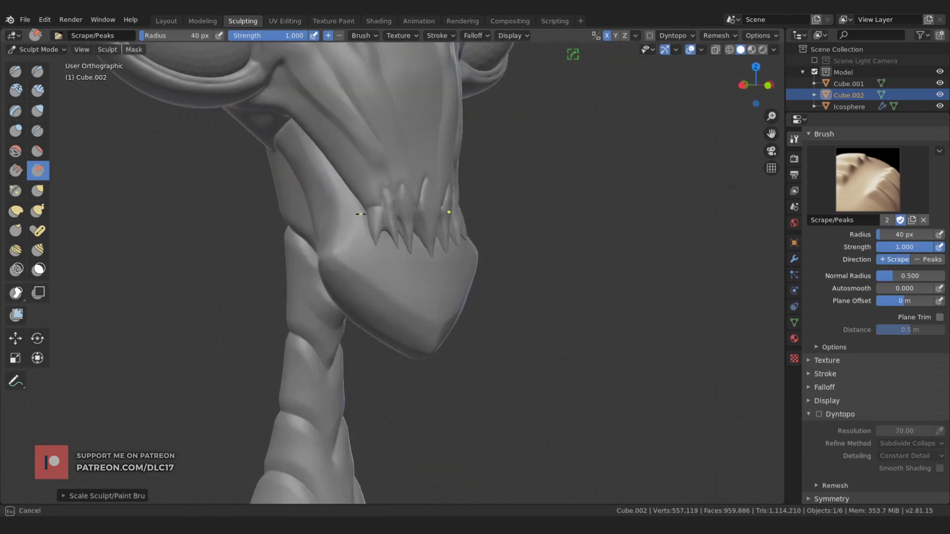
{"action": "mouse_move", "coordinate": [304, 133]}
{"action": "middle_mouse_down"}
{"action": "mouse_move", "coordinate": [424, 286]}
{"action": "mouse_move", "coordinate": [453, 184]}
{"action": "mouse_move", "coordinate": [399, 287]}
{"action": "middle_mouse_up"}
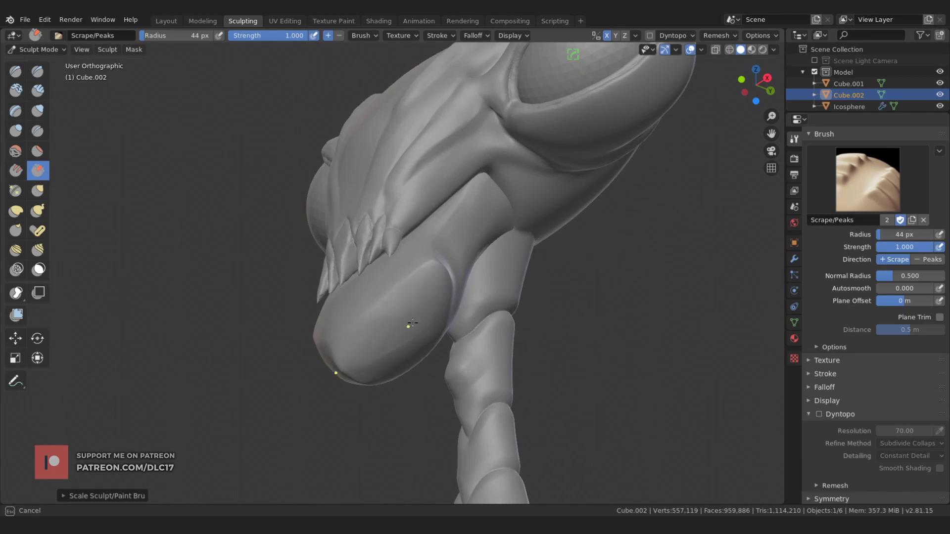
{"action": "mouse_move", "coordinate": [412, 323]}
{"action": "middle_mouse_down"}
{"action": "mouse_move", "coordinate": [355, 319]}
{"action": "mouse_move", "coordinate": [339, 344]}
{"action": "middle_mouse_up"}
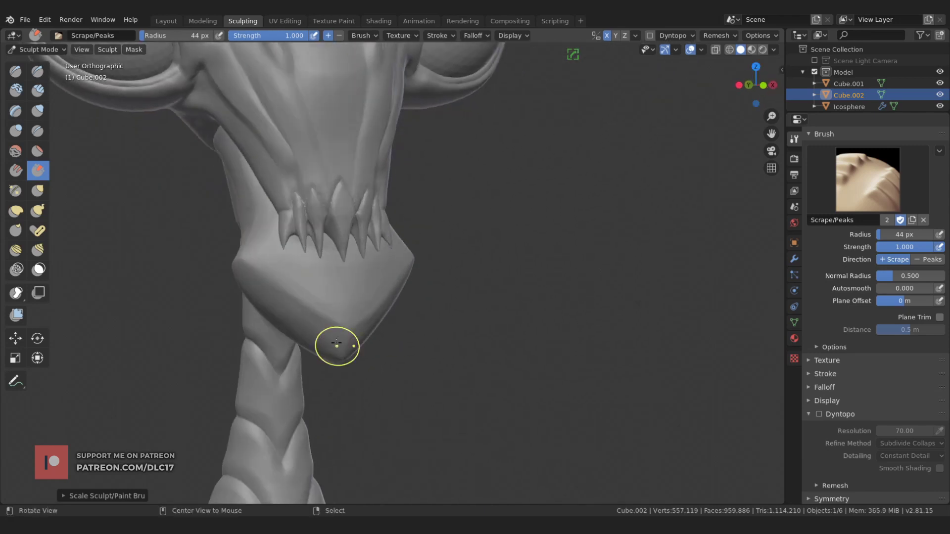
{"action": "scroll", "coordinate": [389, 329], "scroll_direction": "down", "scroll_amount": 3}
{"action": "scroll", "coordinate": [397, 276], "scroll_direction": "up", "scroll_amount": 4}
{"action": "key", "text": "g"}
{"action": "mouse_move", "coordinate": [396, 276]}
{"action": "middle_mouse_down"}
{"action": "mouse_move", "coordinate": [405, 258]}
{"action": "mouse_move", "coordinate": [536, 229]}
{"action": "middle_mouse_up"}
- Switch to the Crease brush with a small 26 px radius
{"action": "key", "text": "f"}
{"action": "left_click", "coordinate": [425, 241]}
{"action": "scroll", "coordinate": [381, 303], "scroll_direction": "up", "scroll_amount": 2}
{"action": "key", "text": "shift+c"}
{"action": "mouse_move", "coordinate": [382, 304]}
{"action": "middle_mouse_down"}
{"action": "mouse_move", "coordinate": [201, 186]}
{"action": "mouse_move", "coordinate": [297, 247]}
{"action": "mouse_move", "coordinate": [367, 276]}
{"action": "middle_mouse_up"}
{"action": "key", "text": "f"}
{"action": "left_click", "coordinate": [188, 180]}
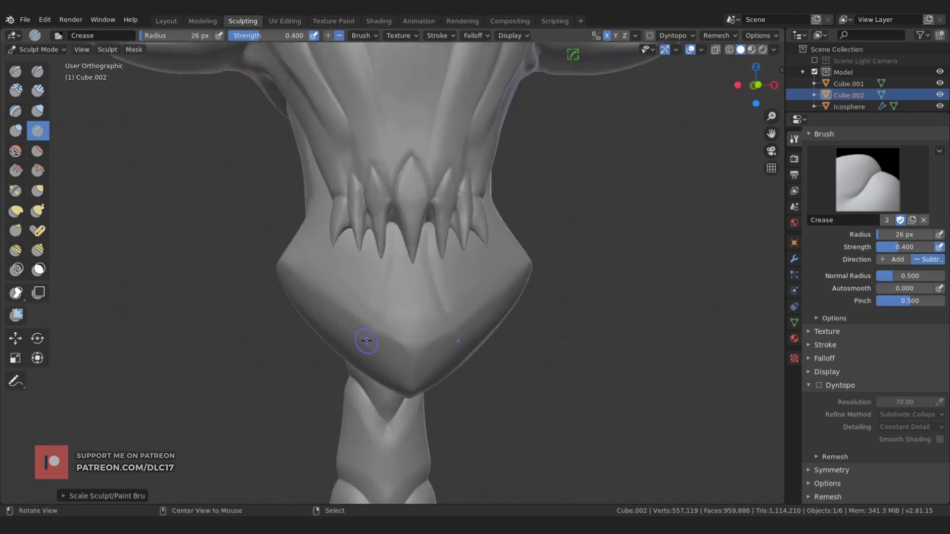
- Carve vertical grooves down the jaw front and enable Dyntopo
{"action": "middle_click_drag", "start_coordinate": [366, 341], "coordinate": [235, 275]}
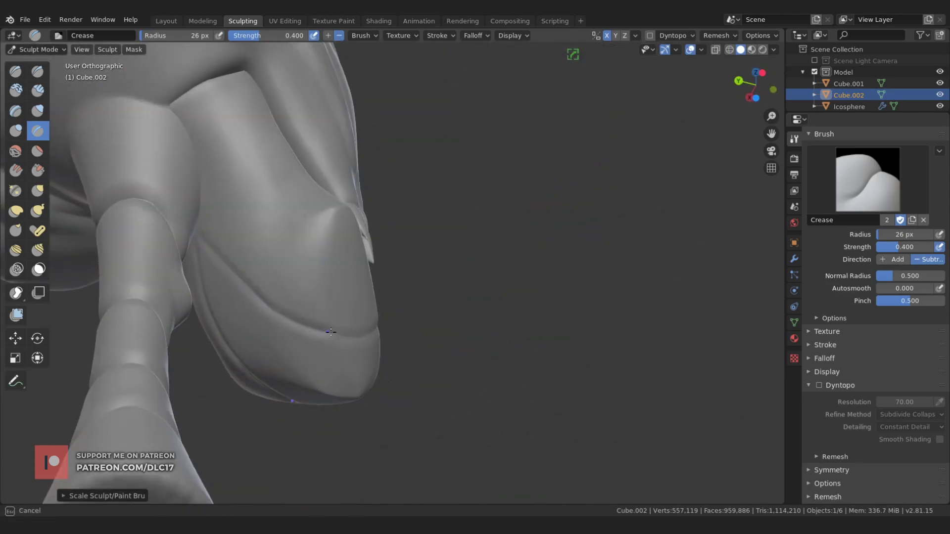
{"action": "mouse_move", "coordinate": [330, 332]}
{"action": "middle_mouse_down"}
{"action": "mouse_move", "coordinate": [309, 338]}
{"action": "mouse_move", "coordinate": [365, 218]}
{"action": "mouse_move", "coordinate": [332, 240]}
{"action": "middle_mouse_up"}
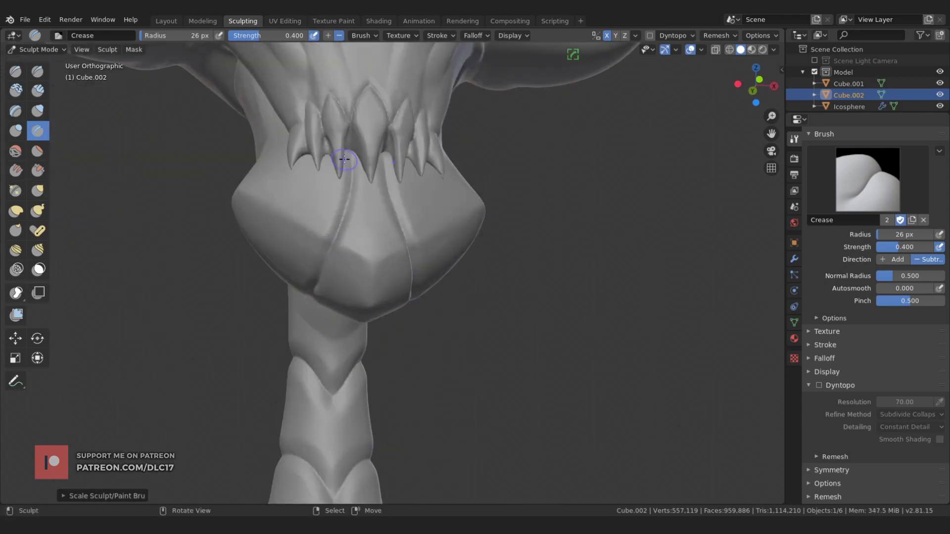
{"action": "middle_click_drag", "start_coordinate": [345, 158], "coordinate": [349, 303]}
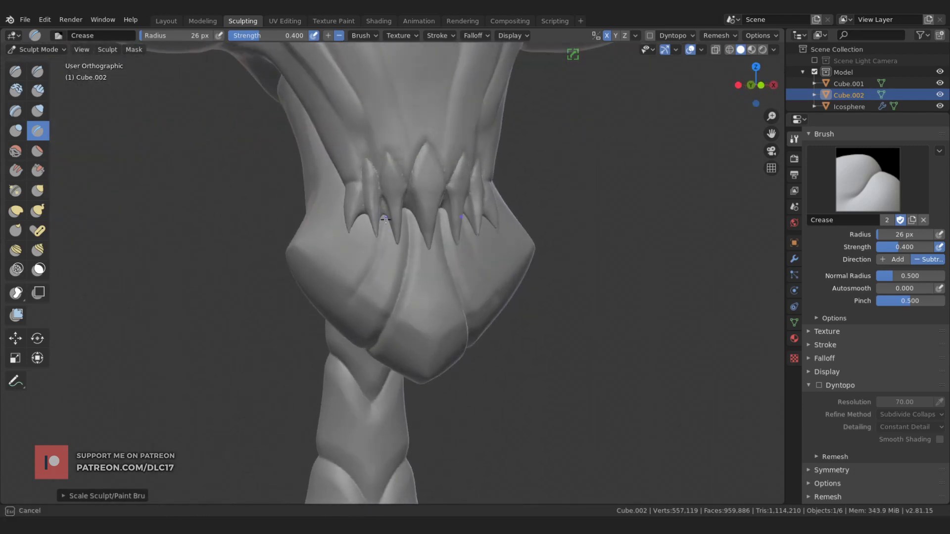
{"action": "middle_click_drag", "start_coordinate": [380, 233], "coordinate": [317, 284]}
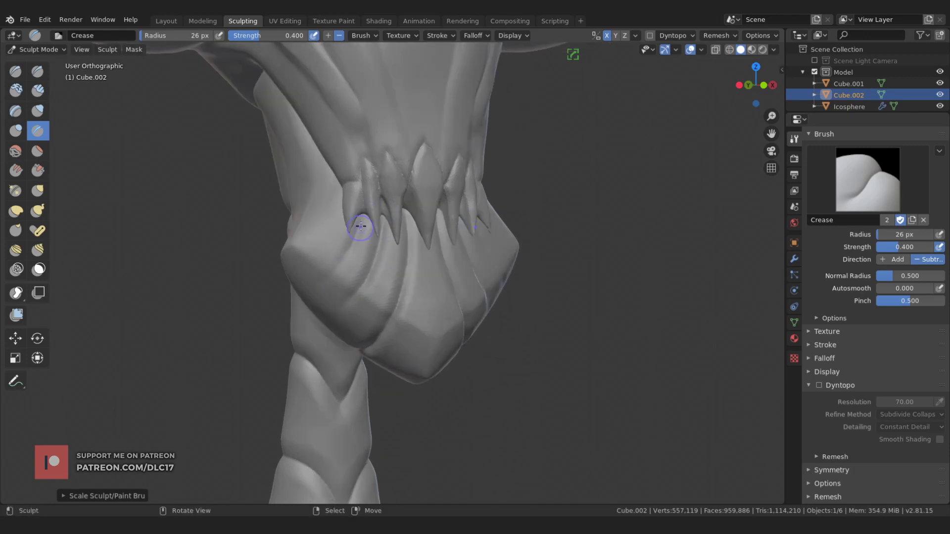
{"action": "mouse_move", "coordinate": [361, 223]}
{"action": "middle_mouse_down"}
{"action": "mouse_move", "coordinate": [361, 211]}
{"action": "mouse_move", "coordinate": [476, 282]}
{"action": "middle_mouse_up"}
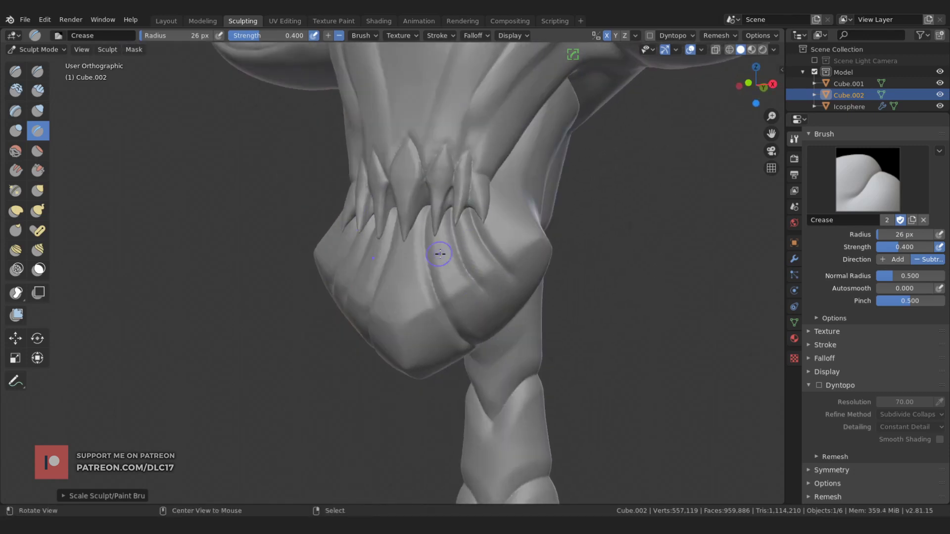
{"action": "mouse_move", "coordinate": [439, 254]}
{"action": "middle_mouse_down"}
{"action": "mouse_move", "coordinate": [425, 232]}
{"action": "mouse_move", "coordinate": [475, 242]}
{"action": "middle_mouse_up"}
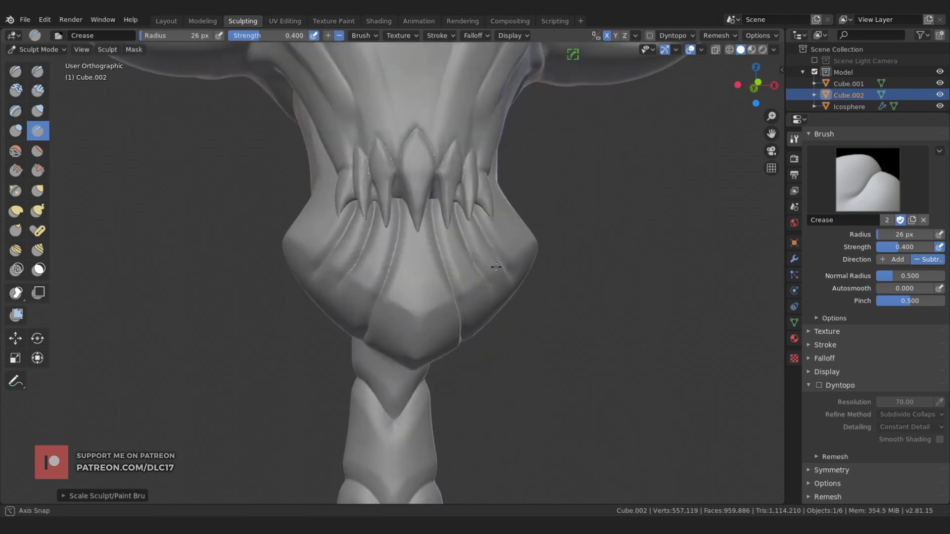
{"action": "left_click", "coordinate": [819, 386]}
- Pinch the jaw's vertical creases sharper with a 34 px Pinch/Magnify brush
{"action": "left_click", "coordinate": [15, 190]}
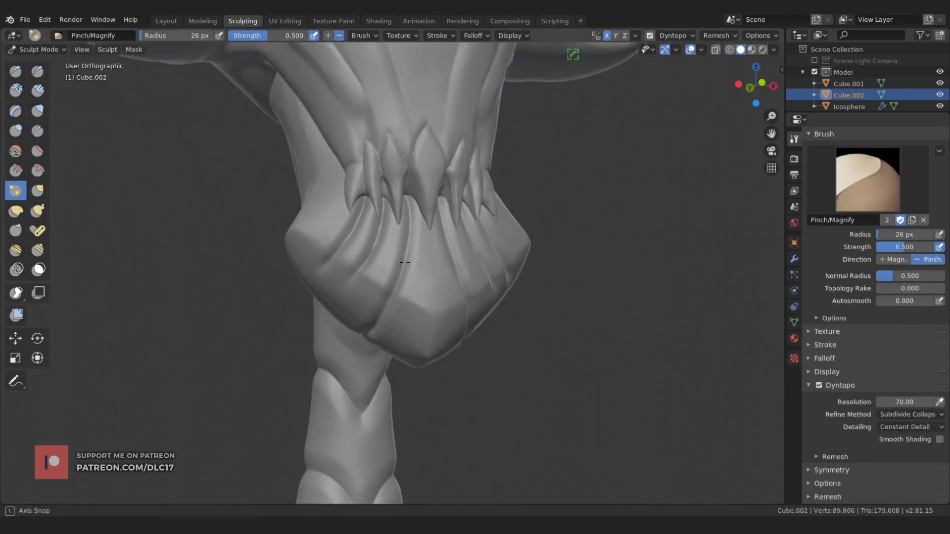
{"action": "key", "text": "bracketright"}
{"action": "middle_click_drag", "start_coordinate": [376, 237], "coordinate": [398, 231]}
{"action": "middle_click_drag", "start_coordinate": [391, 271], "coordinate": [394, 344]}
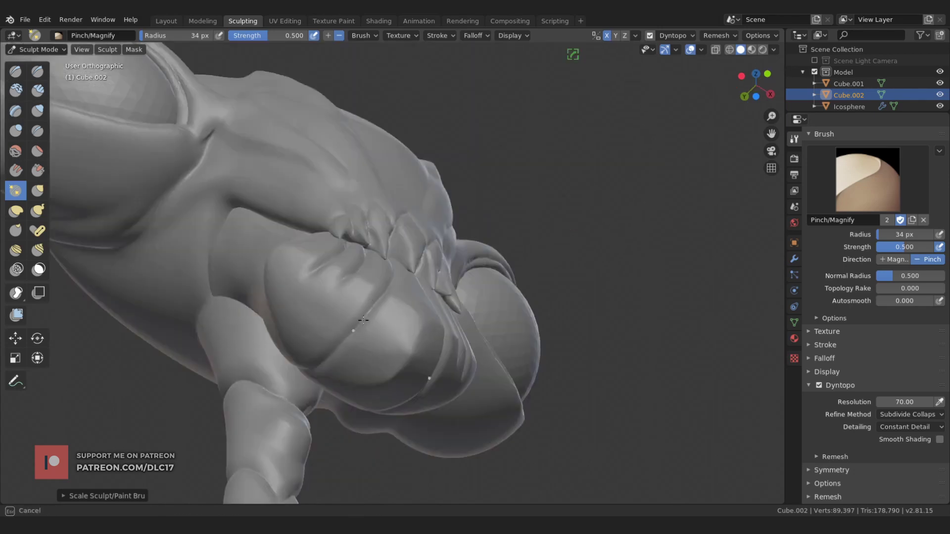
{"action": "middle_click_drag", "start_coordinate": [271, 294], "coordinate": [219, 190]}
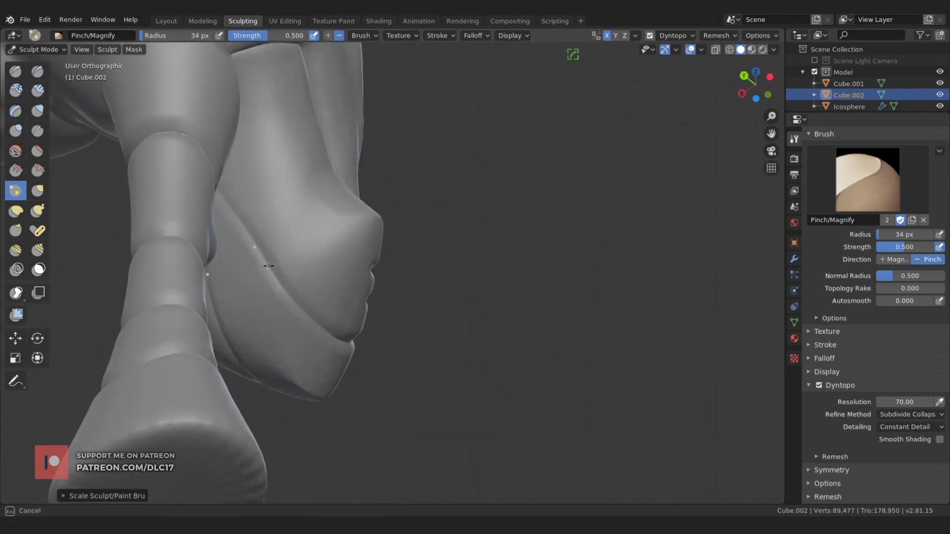
{"action": "mouse_move", "coordinate": [268, 266]}
{"action": "middle_mouse_down"}
{"action": "mouse_move", "coordinate": [328, 268]}
{"action": "mouse_move", "coordinate": [294, 294]}
{"action": "middle_mouse_up"}
{"action": "mouse_move", "coordinate": [266, 333]}
{"action": "middle_mouse_down"}
{"action": "mouse_move", "coordinate": [297, 291]}
{"action": "mouse_move", "coordinate": [295, 325]}
{"action": "middle_mouse_up"}
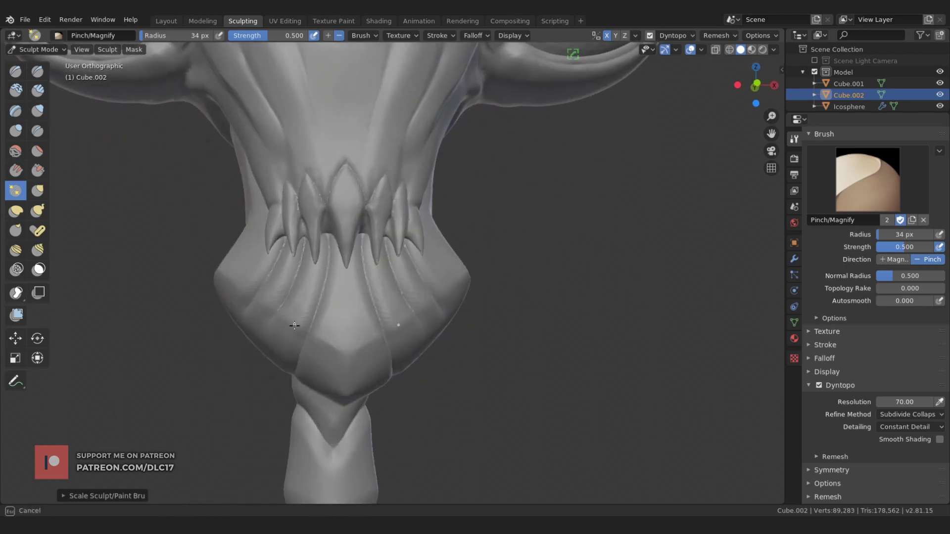
{"action": "middle_click_drag", "start_coordinate": [247, 290], "coordinate": [317, 292]}
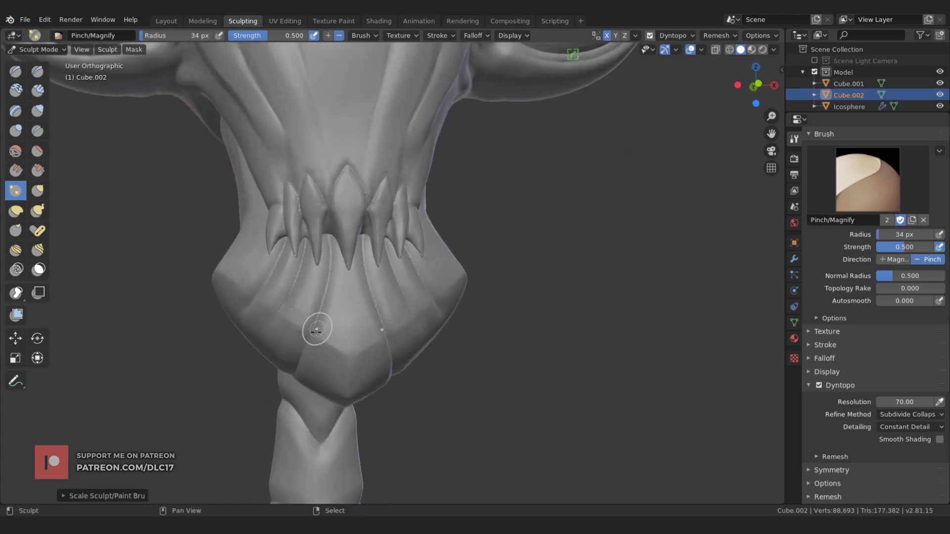
- Sharpen the remaining jaw plane edges from side and front angles
{"action": "middle_click_drag", "start_coordinate": [317, 330], "coordinate": [324, 347]}
{"action": "middle_click_drag", "start_coordinate": [269, 299], "coordinate": [346, 356]}
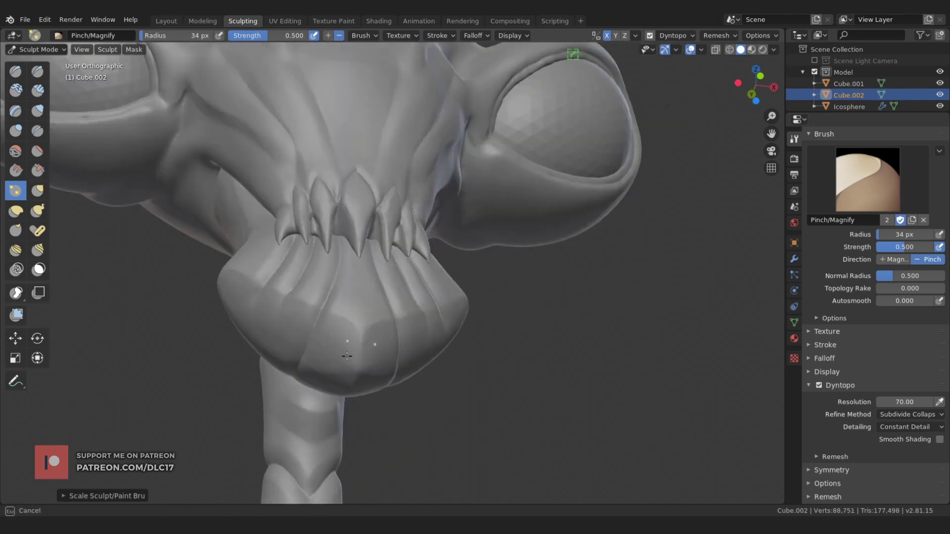
{"action": "middle_click_drag", "start_coordinate": [303, 323], "coordinate": [249, 346]}
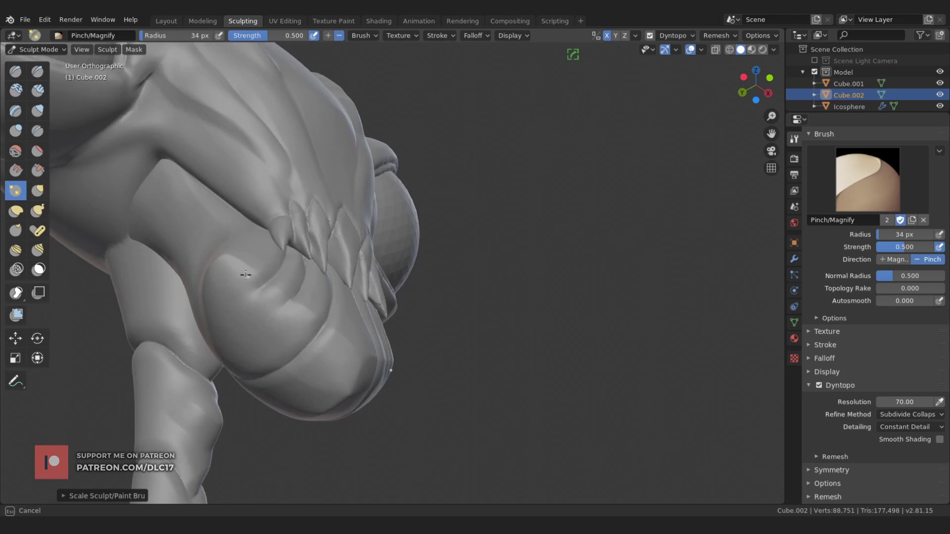
{"action": "middle_click_drag", "start_coordinate": [246, 357], "coordinate": [345, 329]}
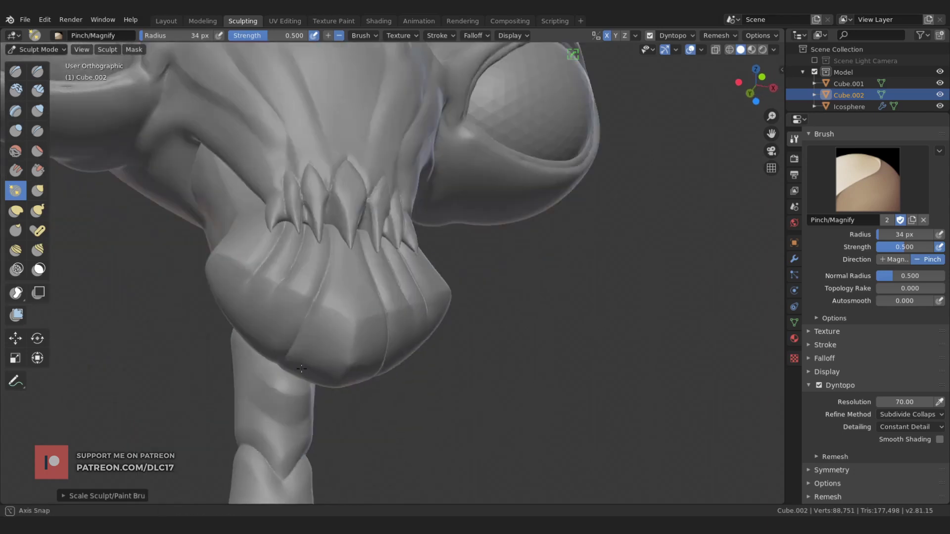
{"action": "middle_click_drag", "start_coordinate": [327, 374], "coordinate": [337, 354]}
{"action": "scroll", "coordinate": [338, 354], "scroll_direction": "down", "scroll_amount": 3}
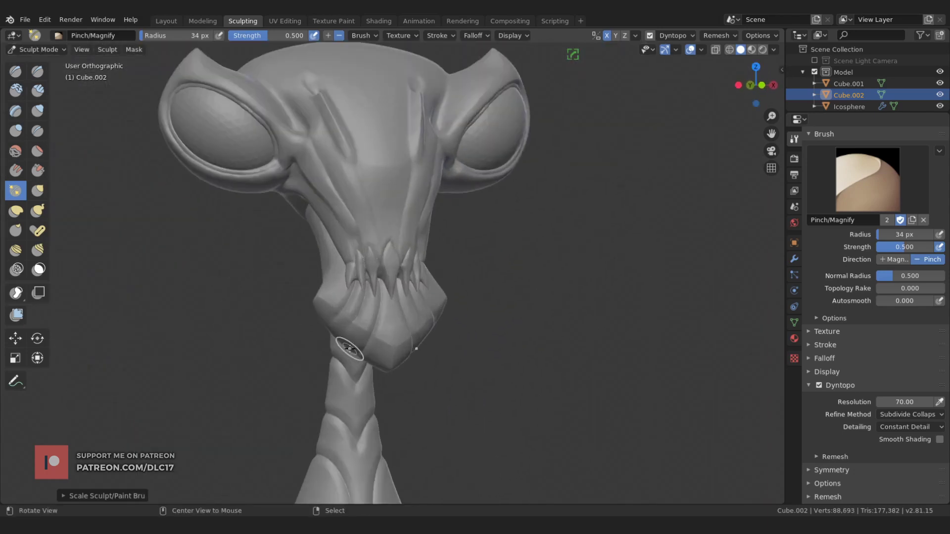
{"action": "scroll", "coordinate": [266, 240], "scroll_direction": "up", "scroll_amount": 4}
{"action": "key", "text": "shift+t"}
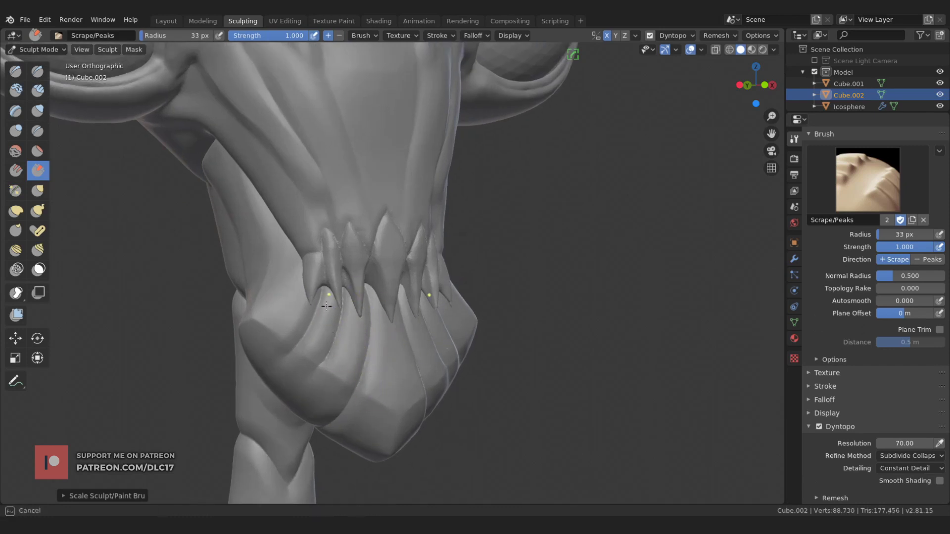
- Scrape the jaw surface beside the teeth and down its sides flatter
{"action": "left_click_drag", "start_coordinate": [327, 307], "coordinate": [304, 303]}
{"action": "middle_click_drag", "start_coordinate": [289, 320], "coordinate": [293, 275]}
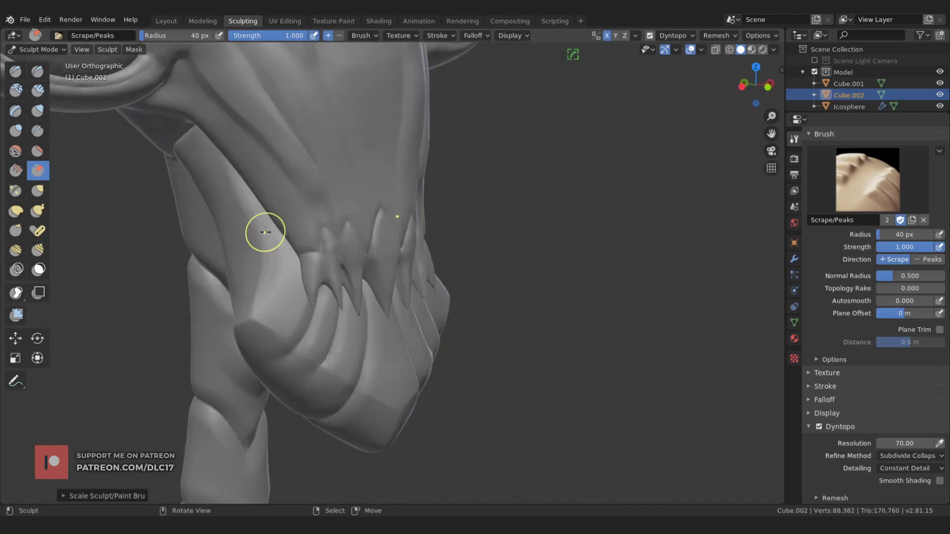
{"action": "left_click_drag", "start_coordinate": [267, 224], "coordinate": [259, 274]}
{"action": "middle_click_drag", "start_coordinate": [261, 211], "coordinate": [293, 223]}
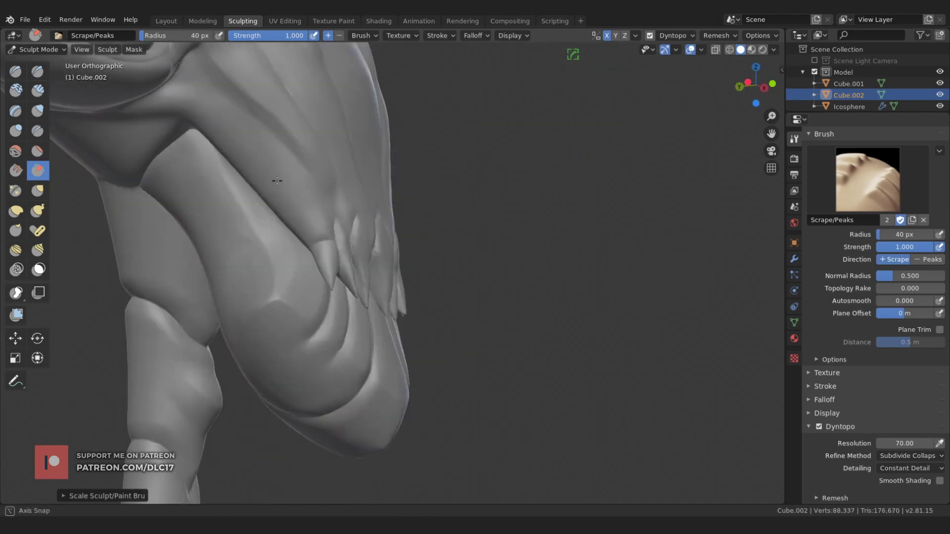
{"action": "left_click_drag", "start_coordinate": [196, 155], "coordinate": [266, 233]}
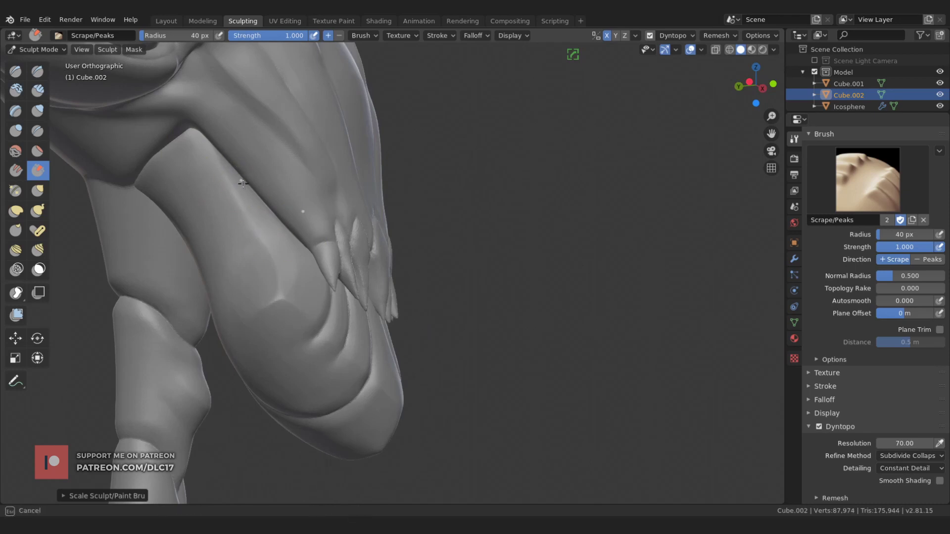
- Orbit out to inspect the whole head from front and side
{"action": "scroll", "coordinate": [208, 153], "scroll_direction": "down", "scroll_amount": 4}
{"action": "middle_click_drag", "start_coordinate": [207, 153], "coordinate": [304, 292]}
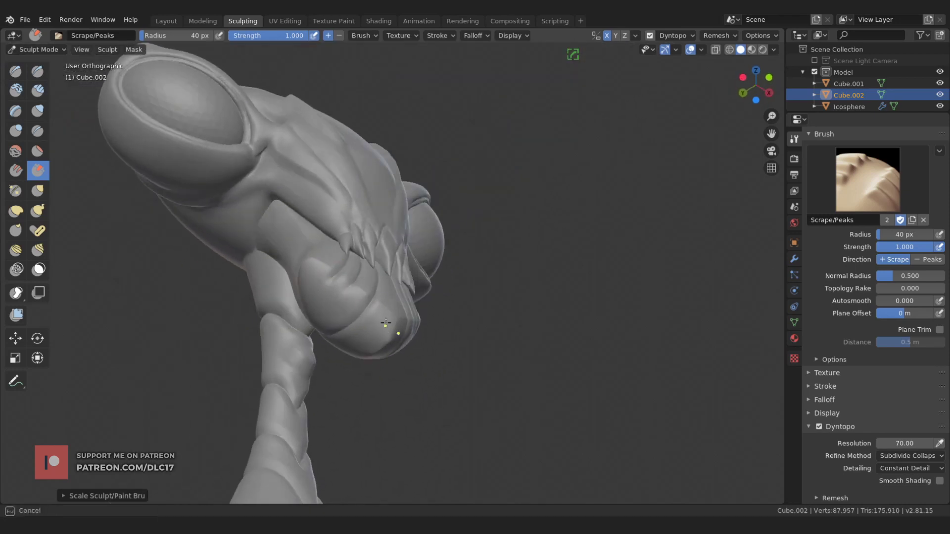
{"action": "left_click_drag", "start_coordinate": [379, 333], "coordinate": [386, 337]}
{"action": "mouse_move", "coordinate": [385, 337]}
{"action": "middle_mouse_down", "text": "alt"}
{"action": "mouse_move", "coordinate": [358, 355]}
{"action": "mouse_move", "coordinate": [360, 328]}
{"action": "middle_mouse_up", "text": "alt"}
{"action": "scroll", "coordinate": [371, 369], "scroll_direction": "down", "scroll_amount": 2}
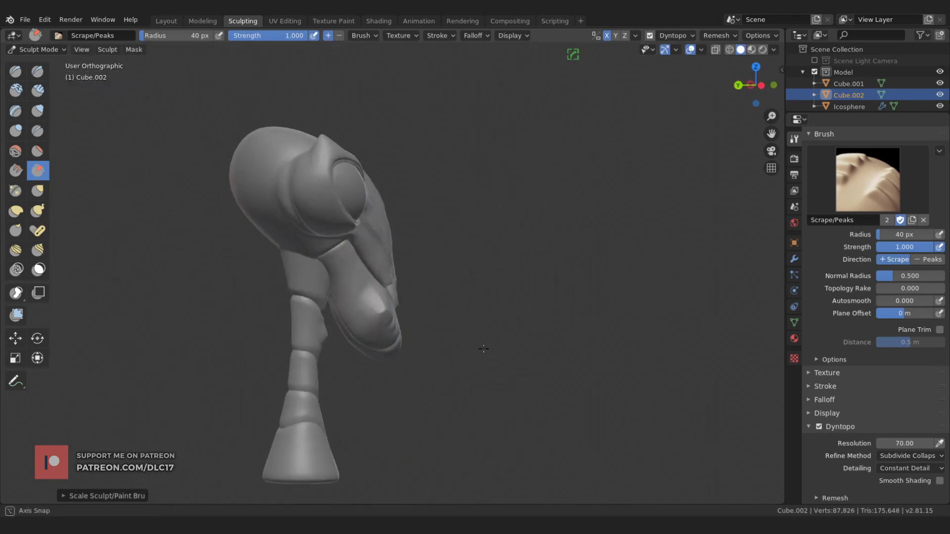
{"action": "scroll", "coordinate": [292, 291], "scroll_direction": "up", "scroll_amount": 3}
{"action": "mouse_move", "coordinate": [292, 291]}
{"action": "middle_mouse_down"}
{"action": "mouse_move", "coordinate": [377, 312]}
{"action": "mouse_move", "coordinate": [417, 353]}
{"action": "middle_mouse_up"}
{"action": "key", "text": "shift+c"}
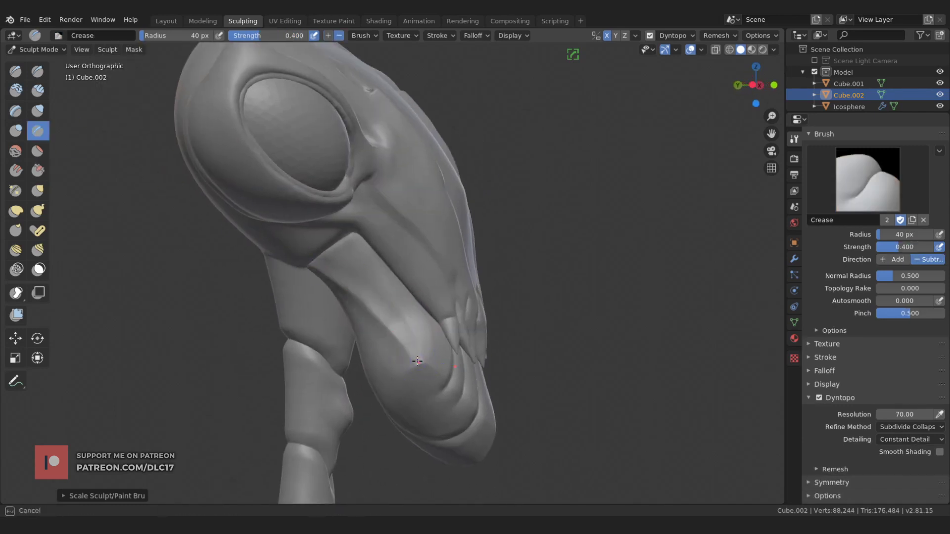
- Carve a crease along the jaw side and deepen it with Fill/Deepen
{"action": "left_click_drag", "start_coordinate": [400, 341], "coordinate": [366, 301]}
{"action": "middle_click_drag", "start_coordinate": [366, 302], "coordinate": [297, 247]}
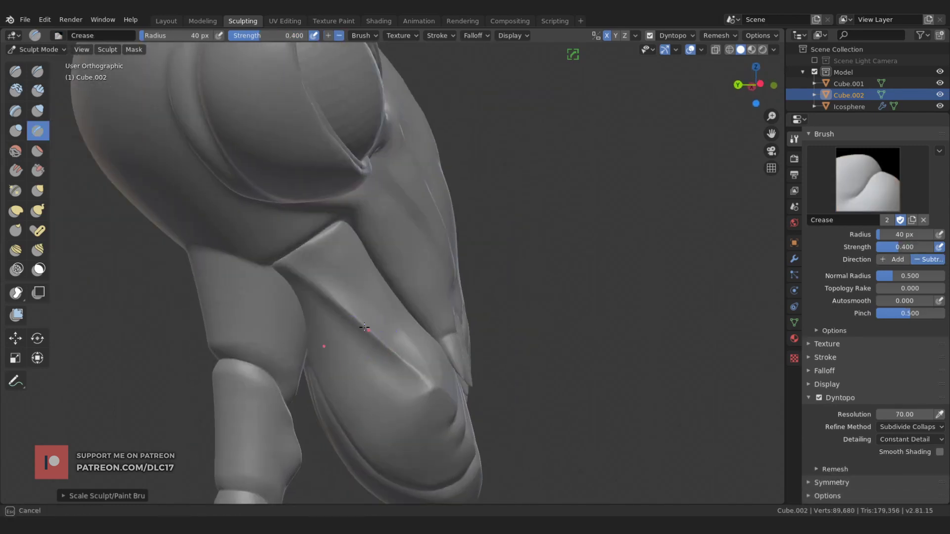
{"action": "left_click", "coordinate": [15, 171]}
{"action": "middle_click_drag", "start_coordinate": [297, 297], "coordinate": [380, 355]}
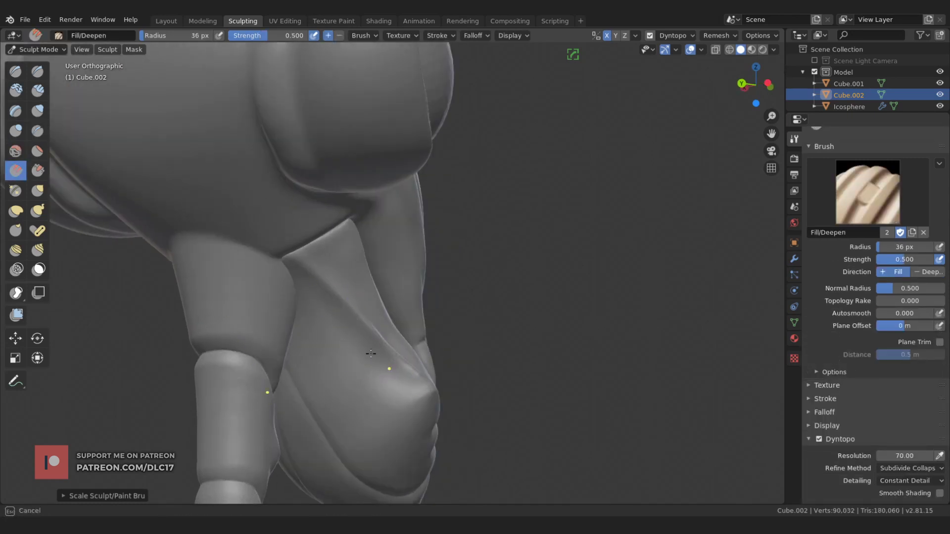
{"action": "scroll", "coordinate": [415, 380], "scroll_direction": "down", "scroll_amount": 4}
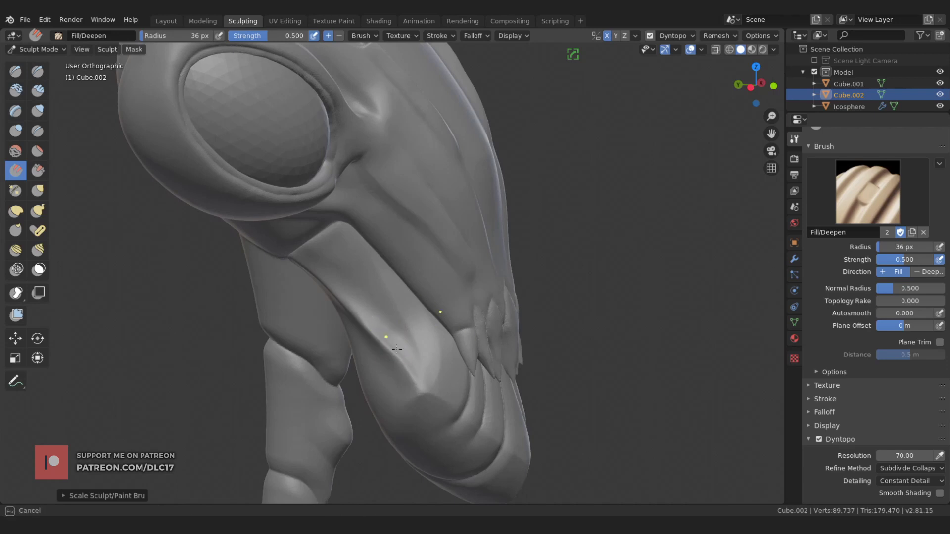
{"action": "middle_click_drag", "start_coordinate": [392, 346], "coordinate": [328, 260]}
- Pinch the jaw groove edge into a sharper line
{"action": "key", "text": "p"}
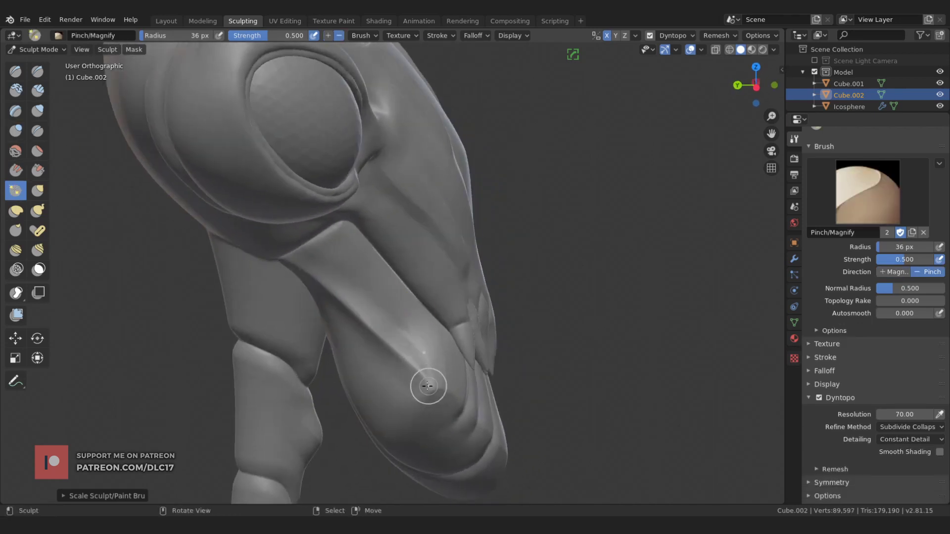
{"action": "middle_click_drag", "start_coordinate": [358, 318], "coordinate": [400, 343]}
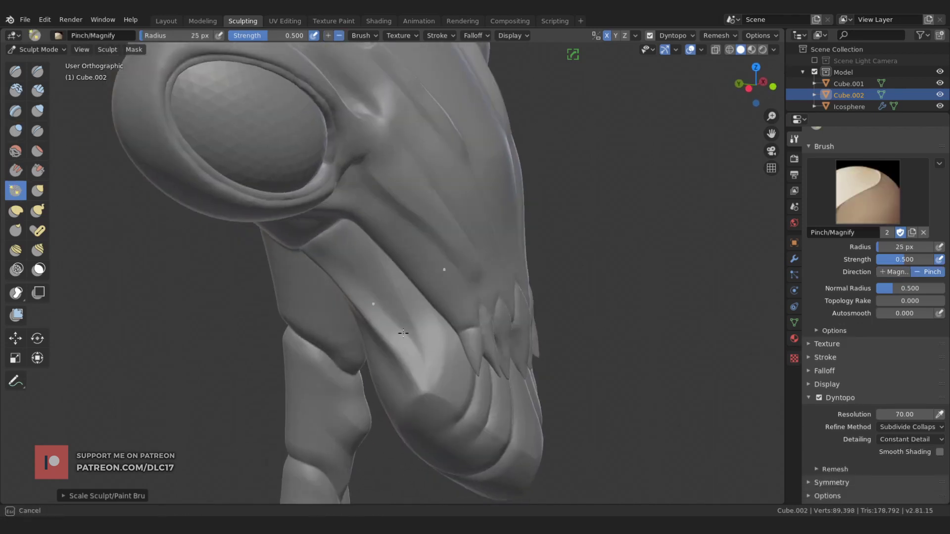
{"action": "mouse_move", "coordinate": [408, 338]}
{"action": "left_mouse_down"}
{"action": "mouse_move", "coordinate": [381, 269]}
{"action": "mouse_move", "coordinate": [424, 368]}
{"action": "left_mouse_up"}
{"action": "middle_click_drag", "start_coordinate": [309, 243], "coordinate": [342, 223]}
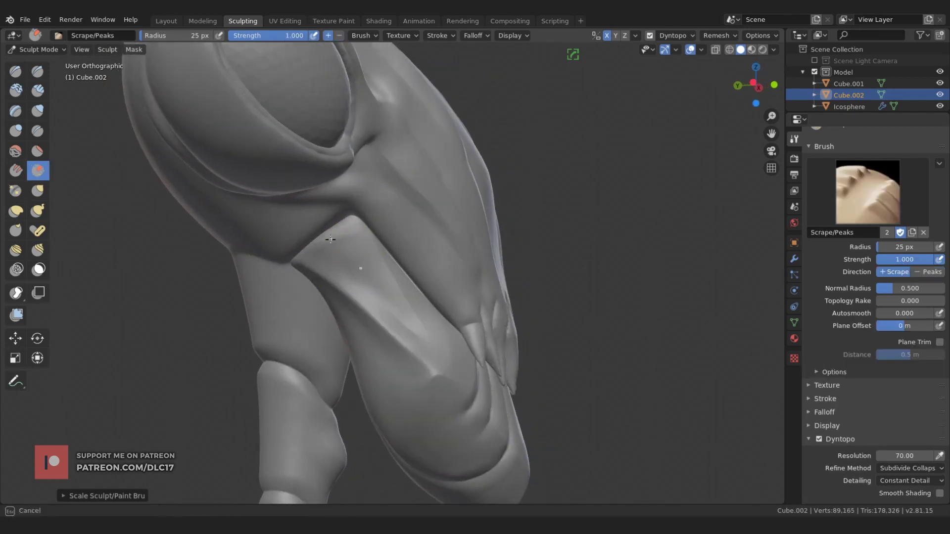
- Scrape the jaw plates below the teeth flatter with a 30 px Scrape/Peaks brush
{"action": "mouse_move", "coordinate": [331, 239]}
{"action": "middle_mouse_down"}
{"action": "mouse_move", "coordinate": [406, 384]}
{"action": "mouse_move", "coordinate": [421, 372]}
{"action": "mouse_move", "coordinate": [410, 322]}
{"action": "mouse_move", "coordinate": [403, 314]}
{"action": "mouse_move", "coordinate": [406, 379]}
{"action": "middle_mouse_up"}
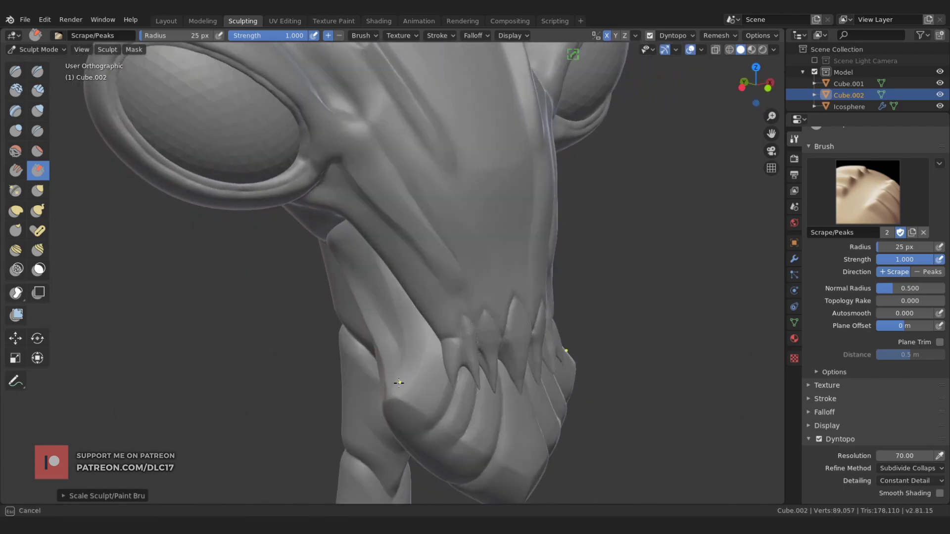
{"action": "middle_click_drag", "start_coordinate": [415, 336], "coordinate": [406, 329]}
{"action": "mouse_move", "coordinate": [393, 392]}
{"action": "middle_mouse_down"}
{"action": "mouse_move", "coordinate": [389, 424]}
{"action": "mouse_move", "coordinate": [425, 433]}
{"action": "middle_mouse_up"}
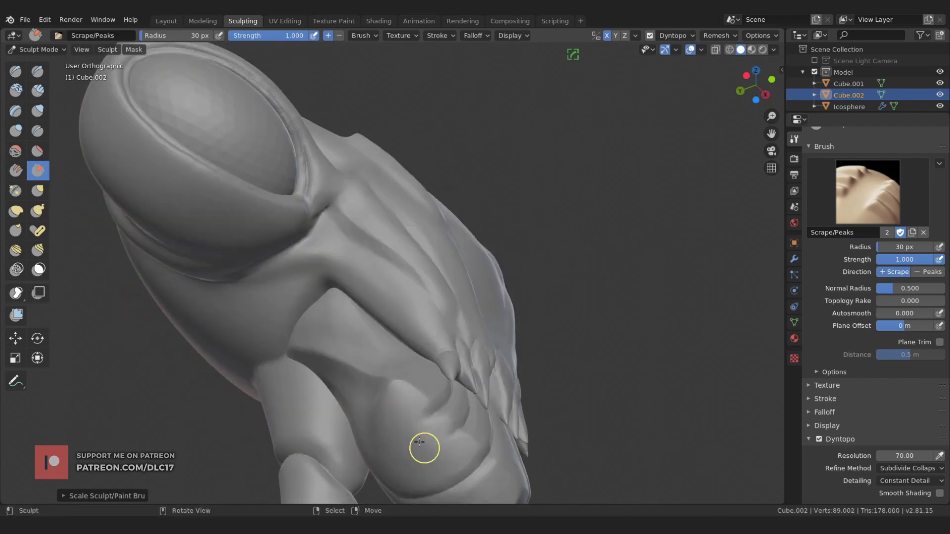
{"action": "middle_click_drag", "start_coordinate": [413, 410], "coordinate": [346, 350]}
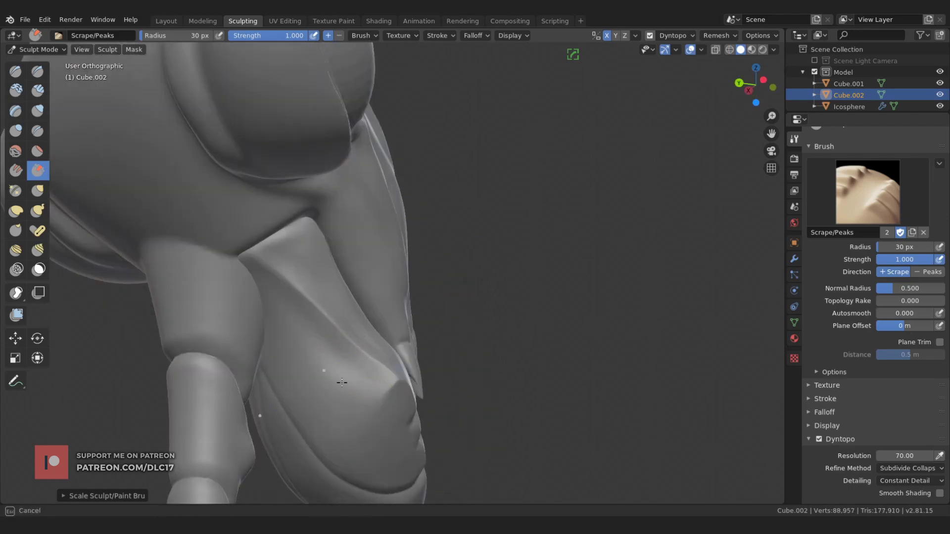
{"action": "scroll", "coordinate": [342, 382], "scroll_direction": "down", "scroll_amount": 5}
{"action": "middle_click_drag", "start_coordinate": [342, 382], "coordinate": [318, 371]}
{"action": "scroll", "coordinate": [347, 391], "scroll_direction": "up", "scroll_amount": 5}
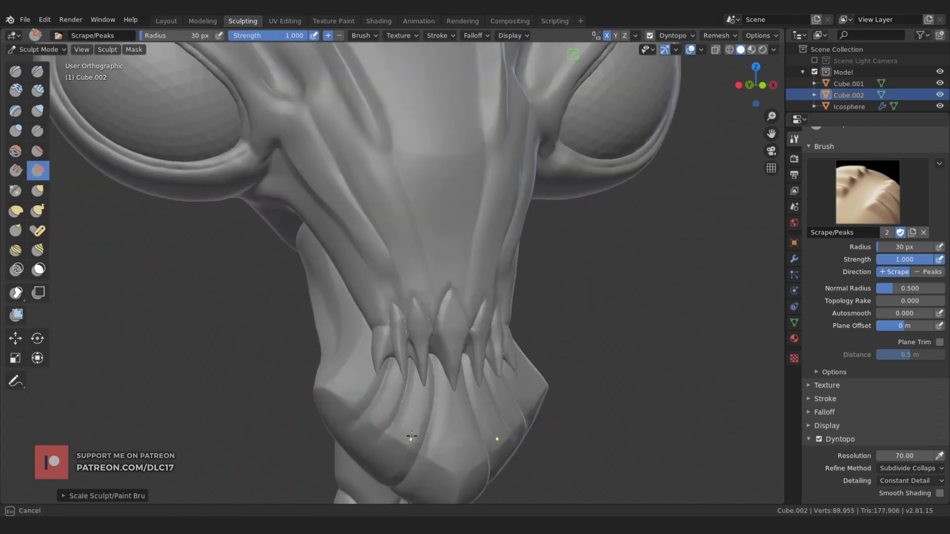
{"action": "mouse_move", "coordinate": [332, 407]}
{"action": "middle_mouse_down"}
{"action": "mouse_move", "coordinate": [360, 407]}
{"action": "mouse_move", "coordinate": [307, 312]}
{"action": "middle_mouse_up"}
{"action": "key", "text": "p"}
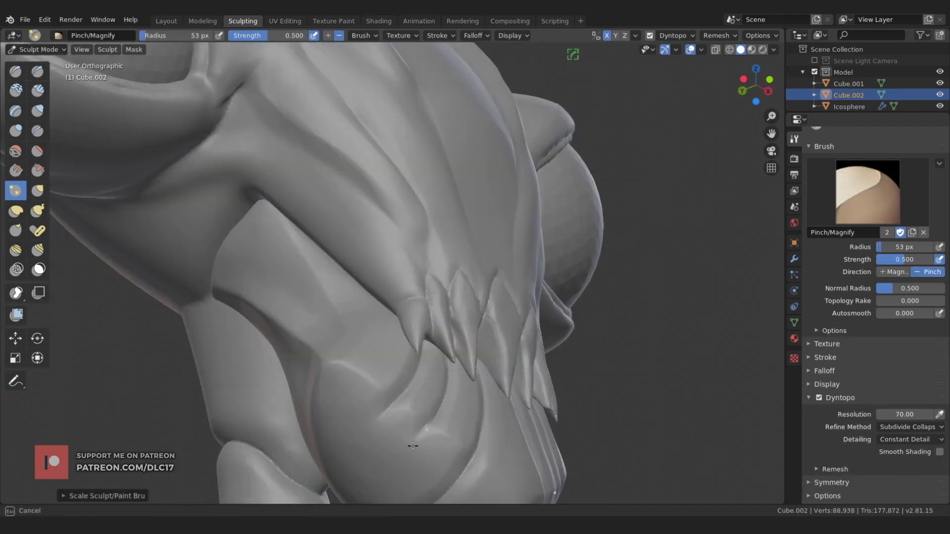
- Pinch a small spot on the jaw front and shrink the brush to 41 px
{"action": "left_click", "coordinate": [391, 412]}
{"action": "middle_click_drag", "start_coordinate": [390, 412], "coordinate": [416, 375]}
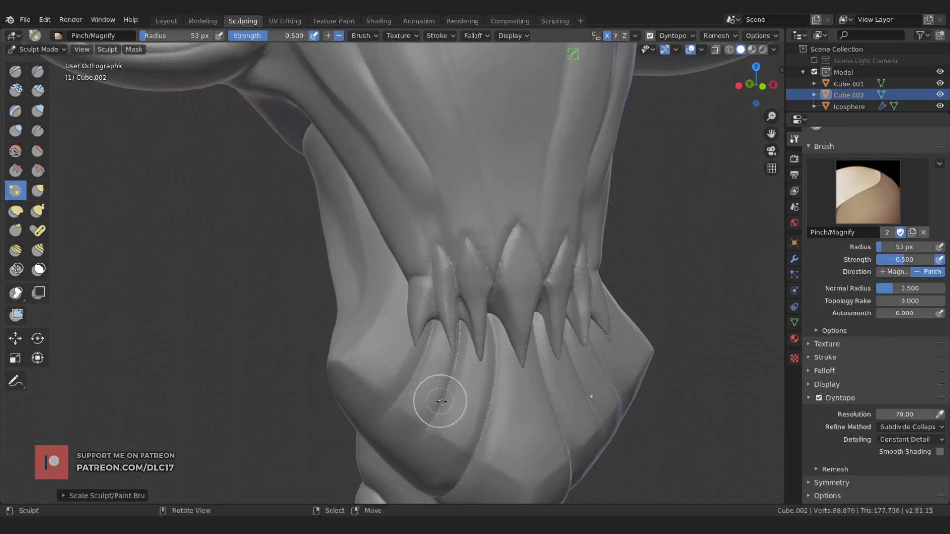
{"action": "scroll", "coordinate": [439, 401], "scroll_direction": "down", "scroll_amount": 3}
{"action": "middle_click_drag", "start_coordinate": [514, 391], "coordinate": [539, 292]}
{"action": "scroll", "coordinate": [513, 324], "scroll_direction": "up", "scroll_amount": 3}
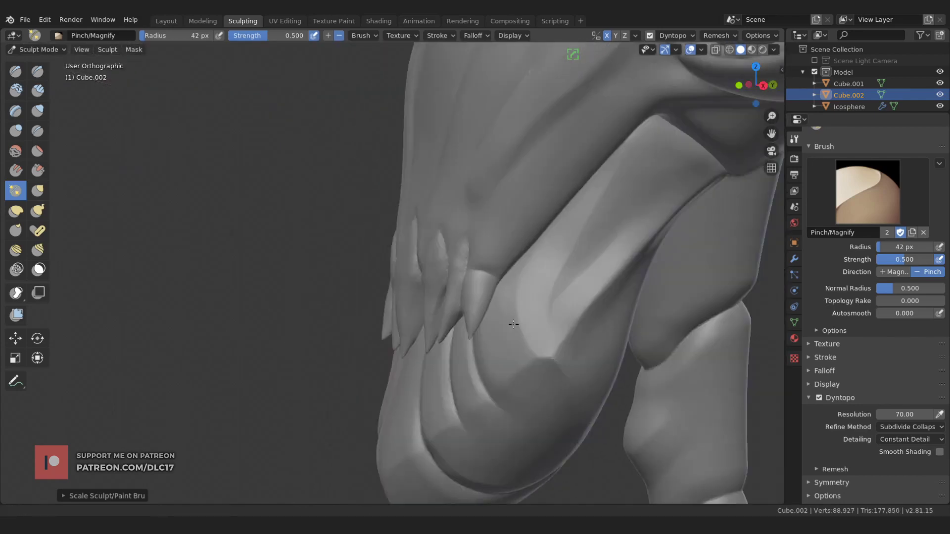
{"action": "key", "text": "f"}
{"action": "middle_click_drag", "start_coordinate": [593, 300], "coordinate": [558, 281]}
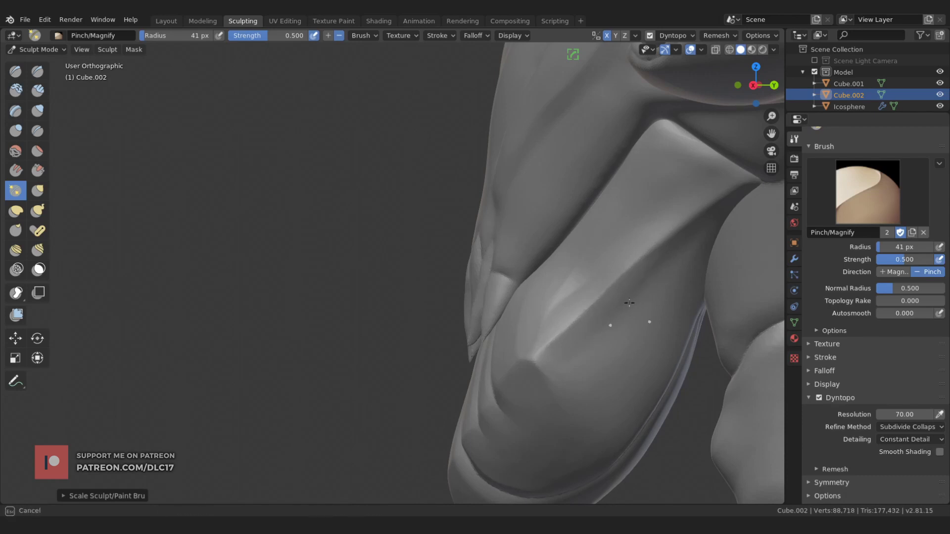
- Pinch along the jaw plate edge, then zoom out to view the whole head
{"action": "left_click_drag", "start_coordinate": [628, 303], "coordinate": [643, 270]}
{"action": "middle_click_drag", "start_coordinate": [643, 270], "coordinate": [624, 305]}
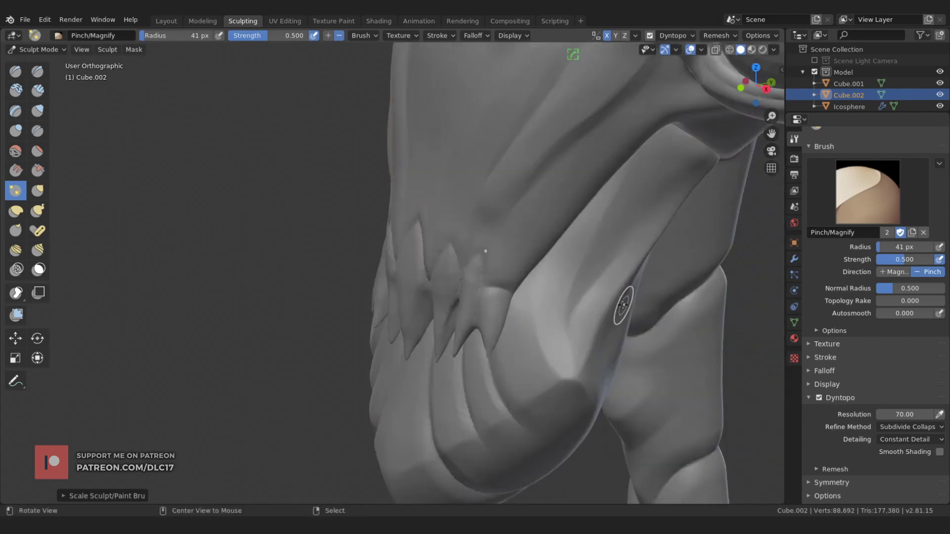
{"action": "middle_click_drag", "start_coordinate": [676, 173], "coordinate": [714, 156]}
{"action": "middle_click_drag", "start_coordinate": [660, 117], "coordinate": [753, 175]}
{"action": "scroll", "coordinate": [498, 258], "scroll_direction": "down", "scroll_amount": 5}
{"action": "middle_click_drag", "start_coordinate": [498, 259], "coordinate": [446, 247]}
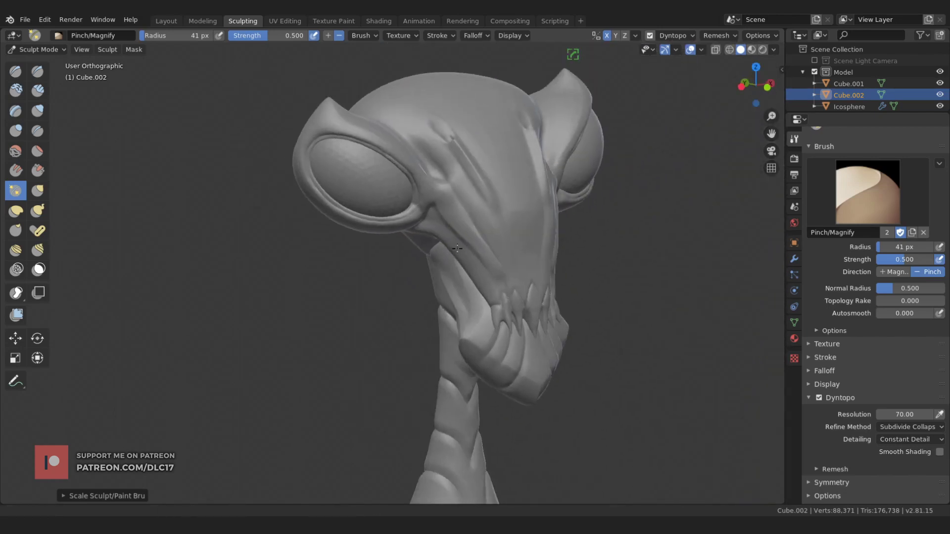
{"action": "scroll", "coordinate": [446, 247], "scroll_direction": "down", "scroll_amount": 4}
- In the Layout workspace, put the 3D cursor on the left eye and select the eye spheres
{"action": "left_click", "coordinate": [166, 21]}
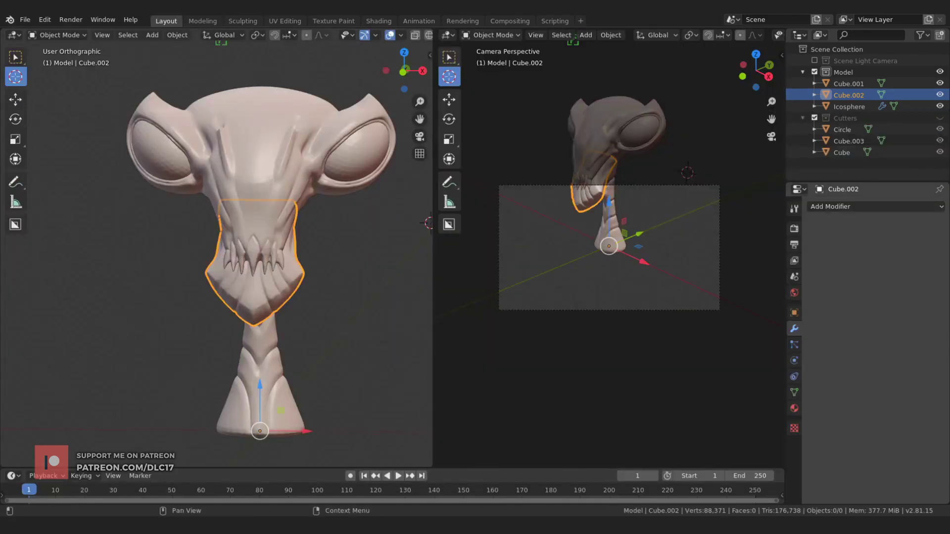
{"action": "middle_click_drag", "start_coordinate": [212, 188], "coordinate": [159, 186]}
{"action": "left_click", "coordinate": [160, 186]}
{"action": "key", "text": "alt+a"}
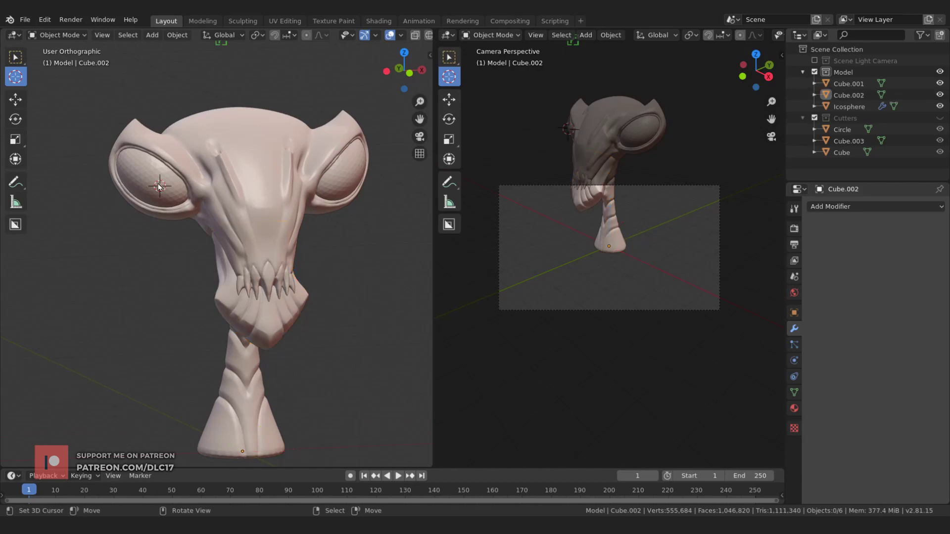
{"action": "left_click", "coordinate": [139, 171]}
- In the Modeling workspace, snap to right view and add a new cube at the head top
{"action": "left_click", "coordinate": [202, 21]}
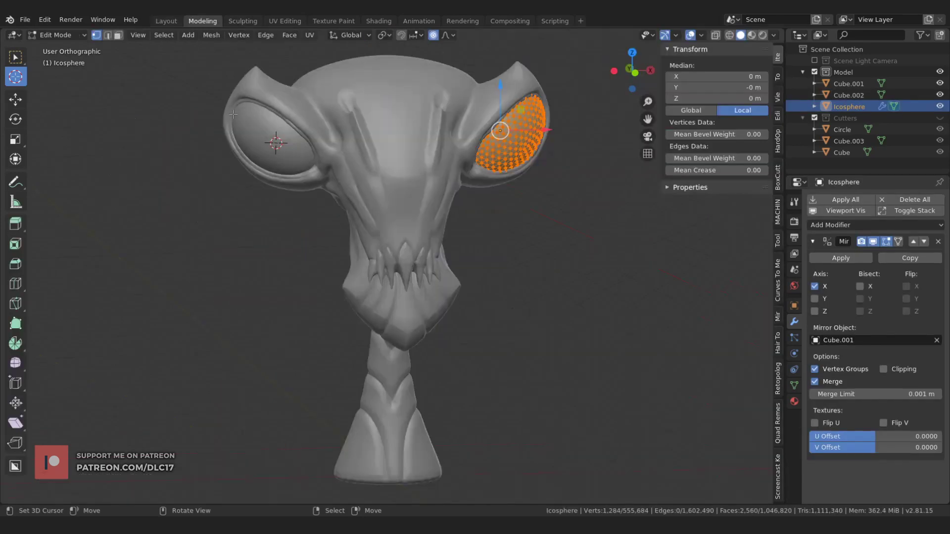
{"action": "scroll", "coordinate": [351, 206], "scroll_direction": "down", "scroll_amount": 3}
{"action": "key", "text": "Tab"}
{"action": "middle_click_drag", "start_coordinate": [351, 206], "coordinate": [445, 249]}
{"action": "key", "text": "KP_1"}
{"action": "key", "text": "KP_3"}
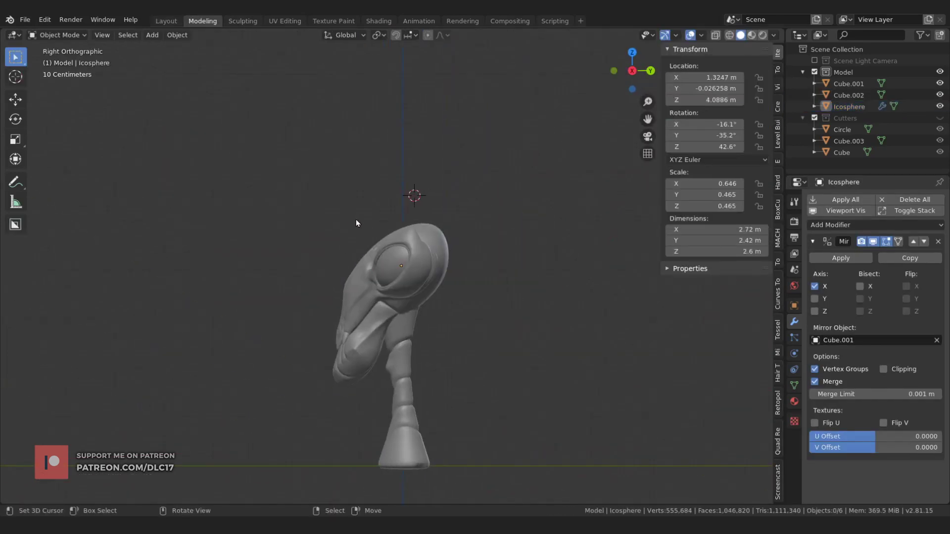
{"action": "key", "text": "F3"}
{"action": "key", "text": "Return"}
- Thin the cube into a tall bar, apply all transforms and set origin to geometry
{"action": "key", "text": "s"}
{"action": "key", "text": "shift+z"}
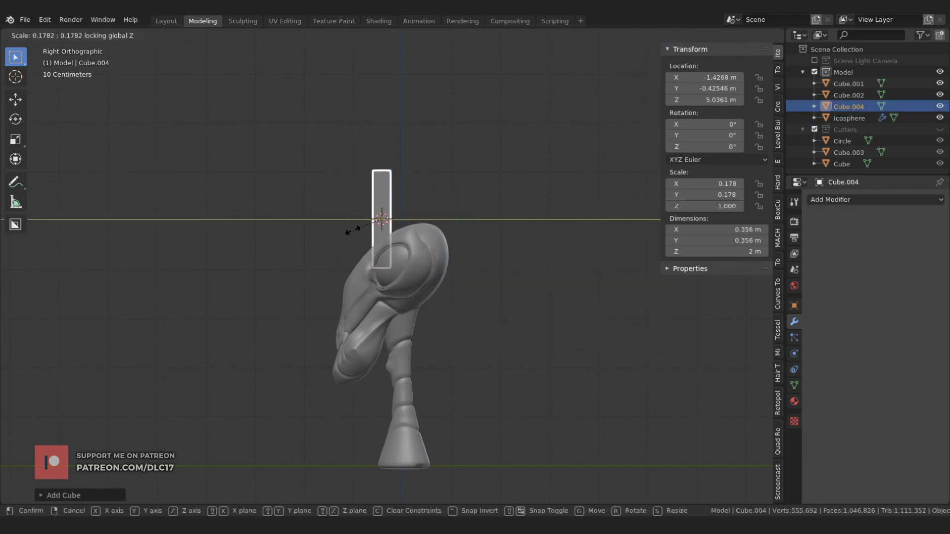
{"action": "left_click", "coordinate": [351, 229]}
{"action": "middle_click_drag", "start_coordinate": [352, 229], "coordinate": [267, 297]}
{"action": "key", "text": "ctrl+a"}
{"action": "left_click", "coordinate": [346, 257]}
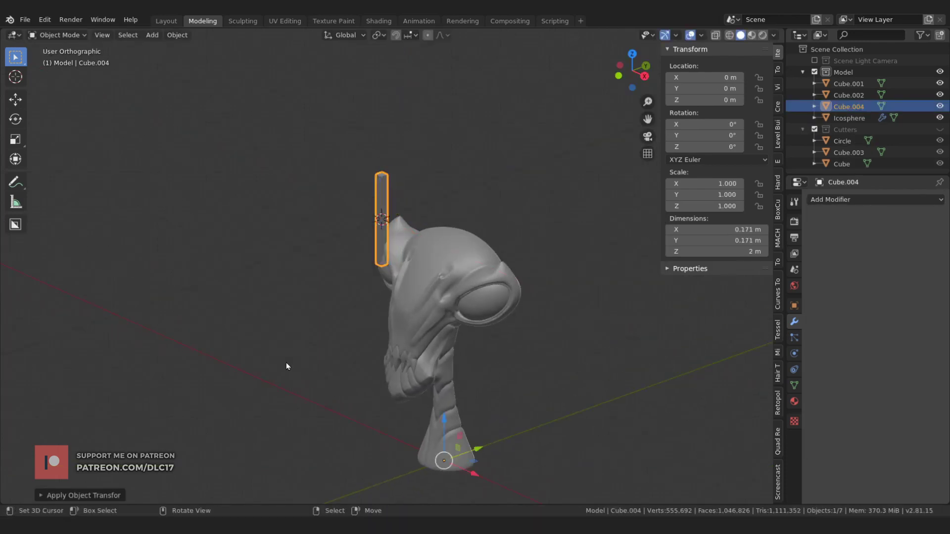
{"action": "key", "text": "q"}
{"action": "left_click", "coordinate": [360, 296]}
- Place the bar on the forehead leaning forward and give it level-1 subdivision
{"action": "key", "text": "KP_1"}
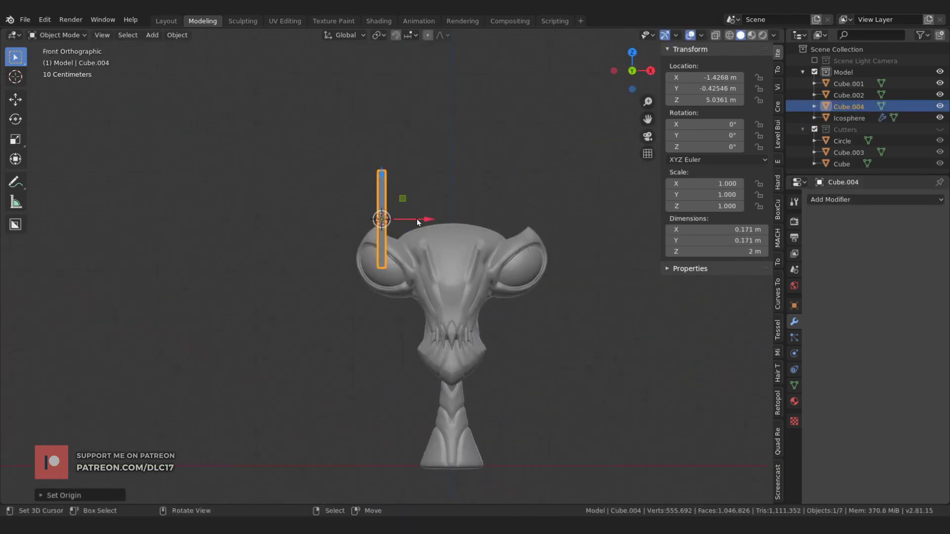
{"action": "key", "text": "KP_3"}
{"action": "key", "text": "g"}
{"action": "key", "text": "r"}
{"action": "left_click", "coordinate": [396, 204]}
{"action": "mouse_move", "coordinate": [396, 205]}
{"action": "middle_mouse_down"}
{"action": "mouse_move", "coordinate": [553, 221]}
{"action": "mouse_move", "coordinate": [488, 263]}
{"action": "mouse_move", "coordinate": [245, 280]}
{"action": "middle_mouse_up"}
{"action": "key", "text": "r"}
{"action": "left_click", "coordinate": [519, 238]}
{"action": "key", "text": "ctrl+1"}
{"action": "key", "text": "KP_3"}
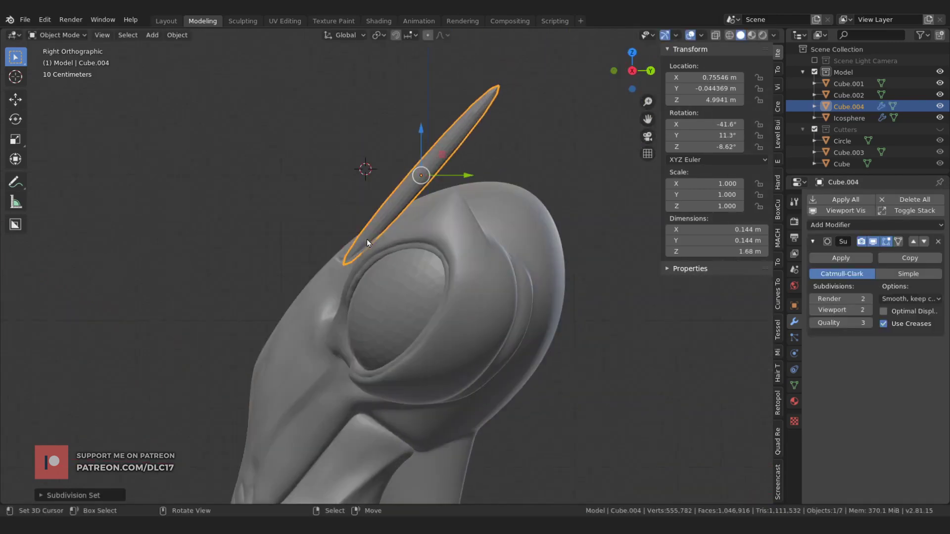
- In Edit Mode, add a loop cut across the bar and move it into place
{"action": "key", "text": "Tab"}
{"action": "key", "text": "ctrl+r"}
{"action": "left_click", "coordinate": [532, 222]}
{"action": "key", "text": "g"}
{"action": "key", "text": "g"}
{"action": "key", "text": "g"}
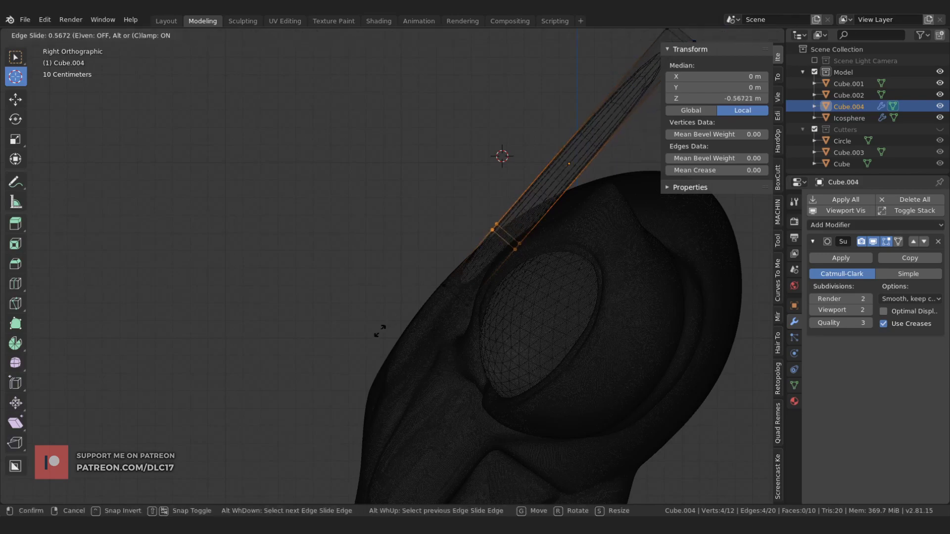
{"action": "left_click", "coordinate": [382, 329]}
{"action": "key", "text": "alt+a"}
{"action": "key", "text": "alt+z"}
{"action": "mouse_move", "coordinate": [382, 329]}
{"action": "middle_mouse_down"}
{"action": "mouse_move", "coordinate": [291, 276]}
{"action": "mouse_move", "coordinate": [499, 274]}
{"action": "mouse_move", "coordinate": [323, 261]}
{"action": "middle_mouse_up"}
- Shrink the bar's bottom end and fatten the whole bar evenly with Alt+S
{"action": "left_click", "coordinate": [500, 275], "text": "alt"}
{"action": "key", "text": "alt+z"}
{"action": "key", "text": "alt+z"}
{"action": "key", "text": "s"}
{"action": "left_click", "coordinate": [487, 269]}
{"action": "key", "text": "a"}
{"action": "key", "text": "alt+s"}
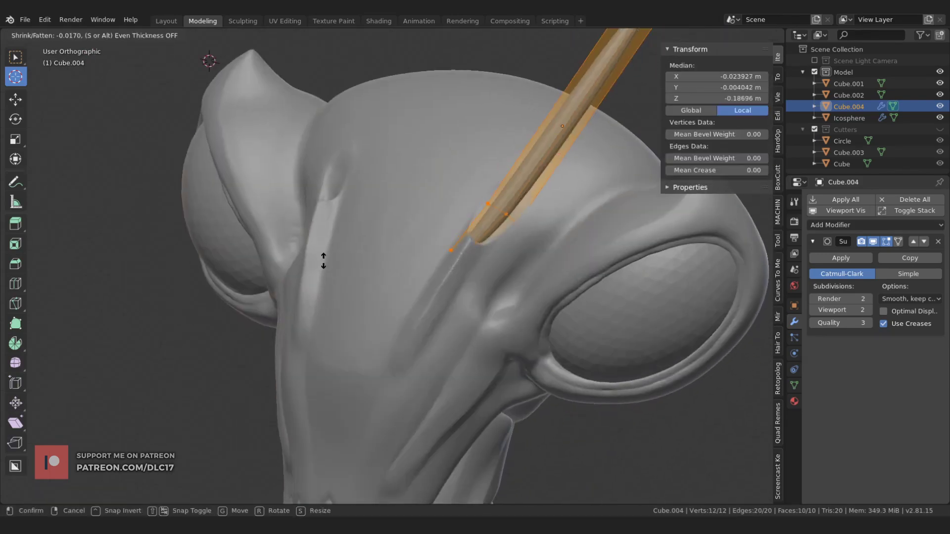
{"action": "left_click", "coordinate": [274, 287]}
{"action": "key", "text": "alt+a"}
{"action": "key", "text": "alt+z"}
{"action": "key", "text": "KP_7"}
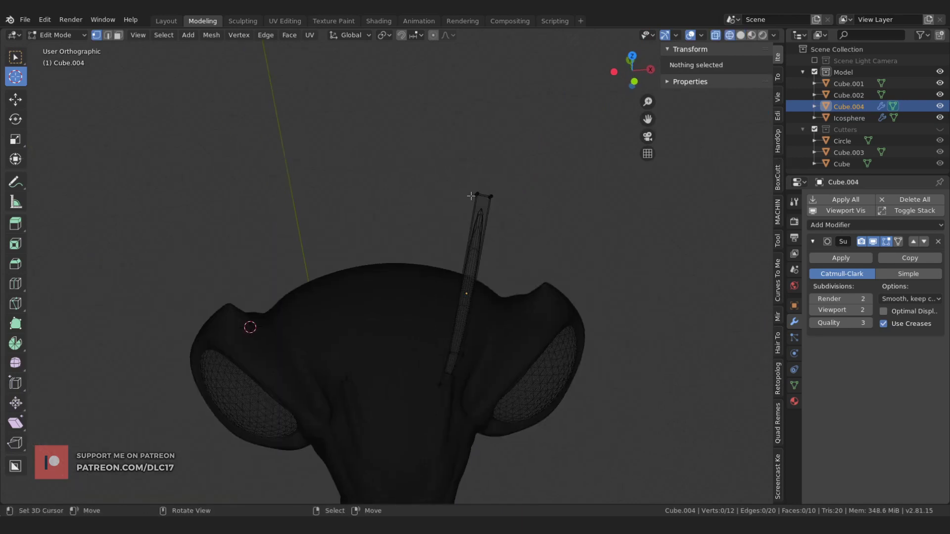
- Extrude the bar's top end upward and add an edge loop along the new segment
{"action": "left_click_drag", "start_coordinate": [462, 180], "coordinate": [510, 207]}
{"action": "middle_click_drag", "start_coordinate": [510, 207], "coordinate": [495, 250]}
{"action": "key", "text": "e"}
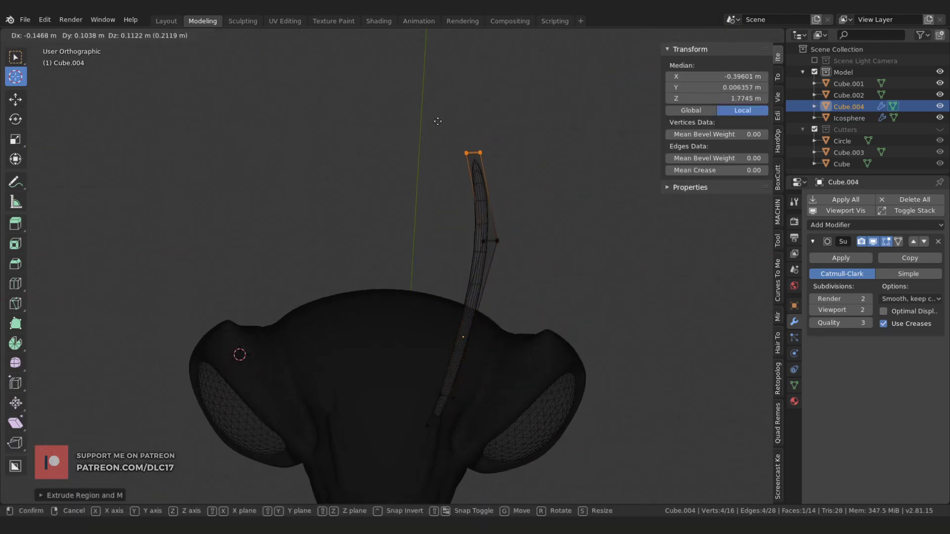
{"action": "left_click", "coordinate": [388, 158]}
{"action": "key", "text": "ctrl+r"}
{"action": "left_click", "coordinate": [485, 238]}
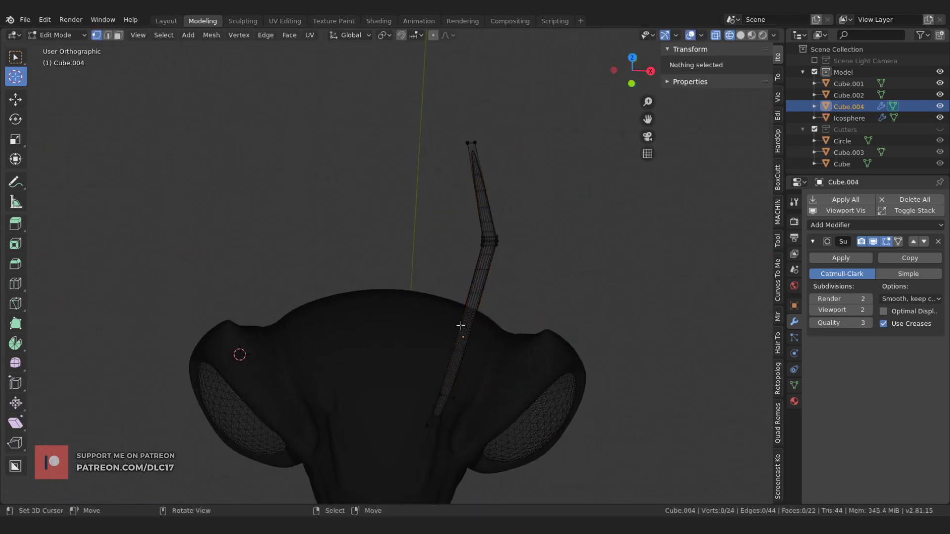
{"action": "left_click", "coordinate": [485, 237]}
- Scale the upper loop down and taper the antenna tip to a point
{"action": "mouse_move", "coordinate": [413, 195]}
{"action": "middle_mouse_down"}
{"action": "mouse_move", "coordinate": [484, 229]}
{"action": "mouse_move", "coordinate": [524, 232]}
{"action": "mouse_move", "coordinate": [515, 206]}
{"action": "middle_mouse_up"}
{"action": "key", "text": "alt+z"}
{"action": "key", "text": "alt+a"}
{"action": "left_click", "coordinate": [529, 206], "text": "alt"}
{"action": "key", "text": "s"}
{"action": "left_click", "coordinate": [531, 228]}
{"action": "key", "text": "alt+a"}
{"action": "left_click", "coordinate": [519, 223], "text": "alt"}
{"action": "key", "text": "s"}
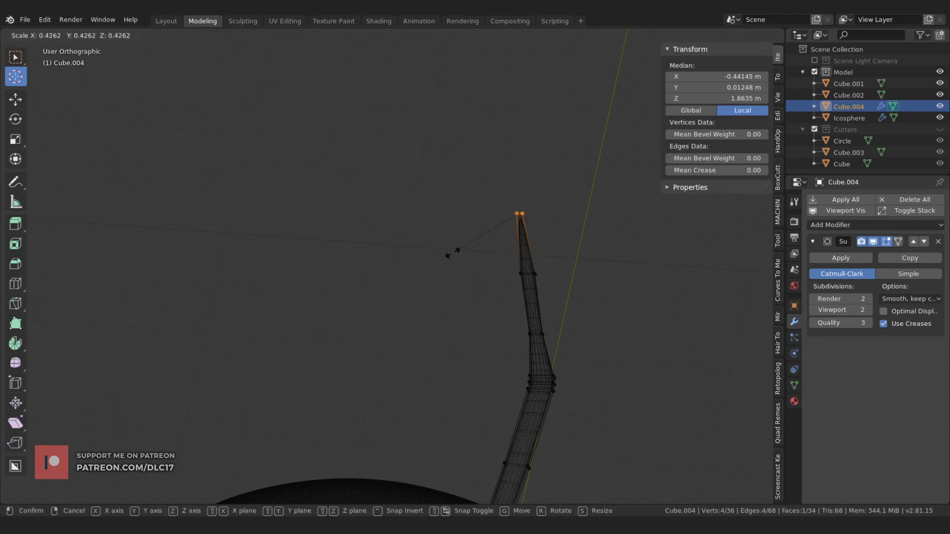
{"action": "left_click", "coordinate": [449, 313]}
- Bend the antenna by moving a loop partway up, then return to Object Mode
{"action": "mouse_move", "coordinate": [450, 314]}
{"action": "middle_mouse_down"}
{"action": "mouse_move", "coordinate": [456, 256]}
{"action": "mouse_move", "coordinate": [475, 218]}
{"action": "middle_mouse_up"}
{"action": "key", "text": "alt+a"}
{"action": "key", "text": "alt+z"}
{"action": "left_click", "coordinate": [515, 229], "text": "alt"}
{"action": "key", "text": "g"}
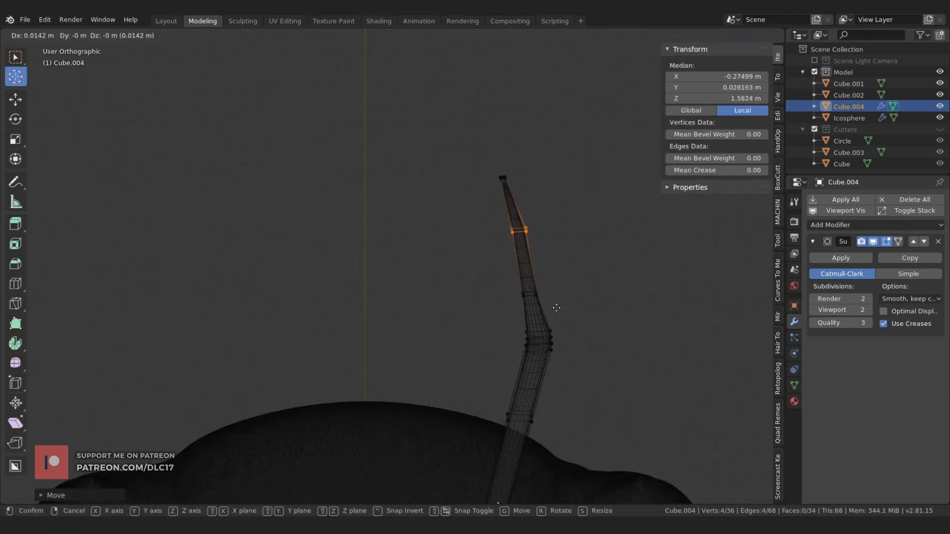
{"action": "left_click", "coordinate": [410, 323]}
{"action": "key", "text": "alt+z"}
{"action": "key", "text": "Tab"}
- Add a Mirror modifier using Cube.001 as the mirror object to pair the antenna
{"action": "left_click", "coordinate": [876, 225]}
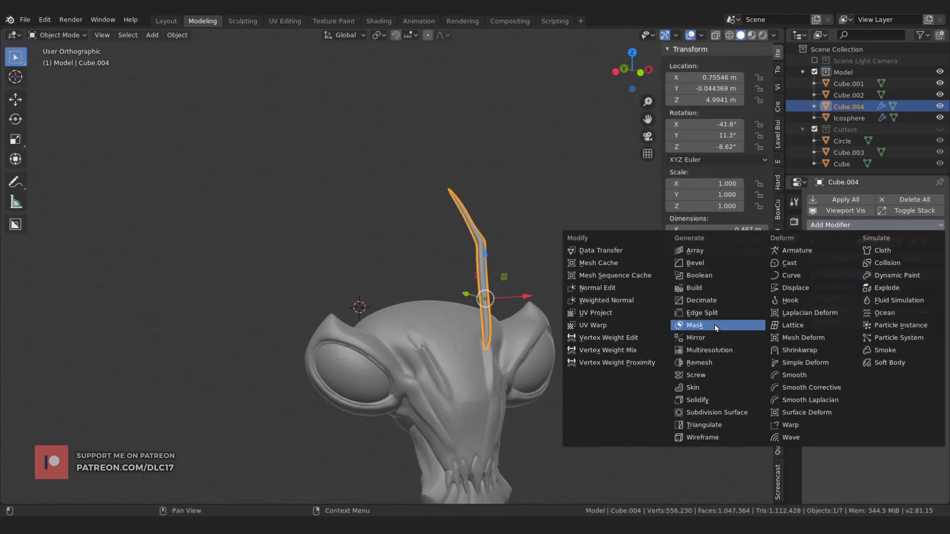
{"action": "left_click", "coordinate": [697, 326]}
{"action": "left_click", "coordinate": [937, 446]}
{"action": "left_click", "coordinate": [587, 364]}
{"action": "mouse_move", "coordinate": [587, 364]}
{"action": "middle_mouse_down"}
{"action": "mouse_move", "coordinate": [517, 358]}
{"action": "mouse_move", "coordinate": [556, 341]}
{"action": "middle_mouse_up"}
{"action": "scroll", "coordinate": [517, 358], "scroll_direction": "up", "scroll_amount": 3}
- In Edit Mode, slim the ring of faces at the antenna base inward
{"action": "key", "text": "Tab"}
{"action": "key", "text": "alt+z"}
{"action": "left_click", "coordinate": [538, 286], "text": "alt"}
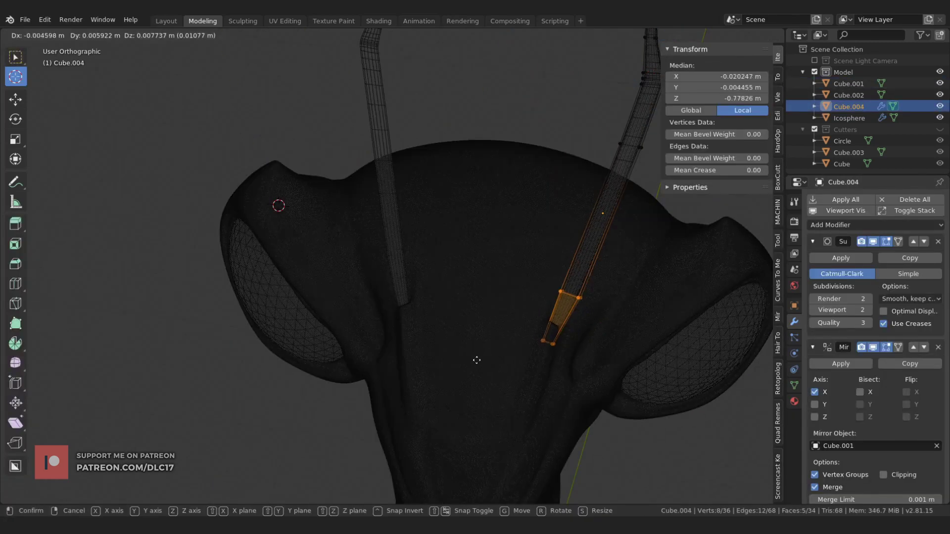
{"action": "key", "text": "alt+s"}
{"action": "left_click", "coordinate": [469, 367]}
{"action": "key", "text": "alt+z"}
- Add an edge loop near the antenna base and slide it along the antenna
{"action": "mouse_move", "coordinate": [469, 367]}
{"action": "middle_mouse_down"}
{"action": "mouse_move", "coordinate": [594, 328]}
{"action": "mouse_move", "coordinate": [559, 267]}
{"action": "middle_mouse_up"}
{"action": "scroll", "coordinate": [559, 267], "scroll_direction": "down", "scroll_amount": 4}
{"action": "key", "text": "ctrl+r"}
{"action": "left_click", "coordinate": [559, 267]}
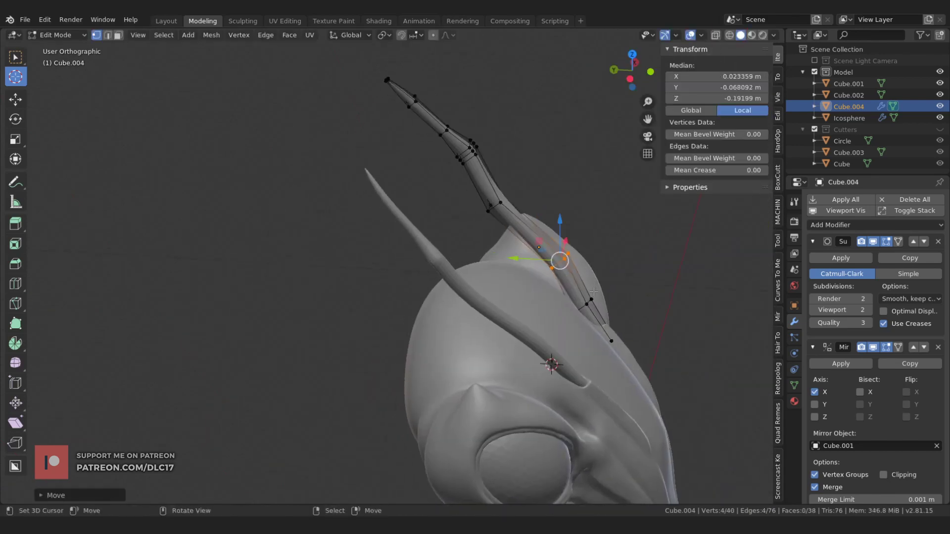
{"action": "key", "text": "g"}
{"action": "left_click", "coordinate": [638, 308]}
{"action": "middle_click_drag", "start_coordinate": [639, 308], "coordinate": [517, 321]}
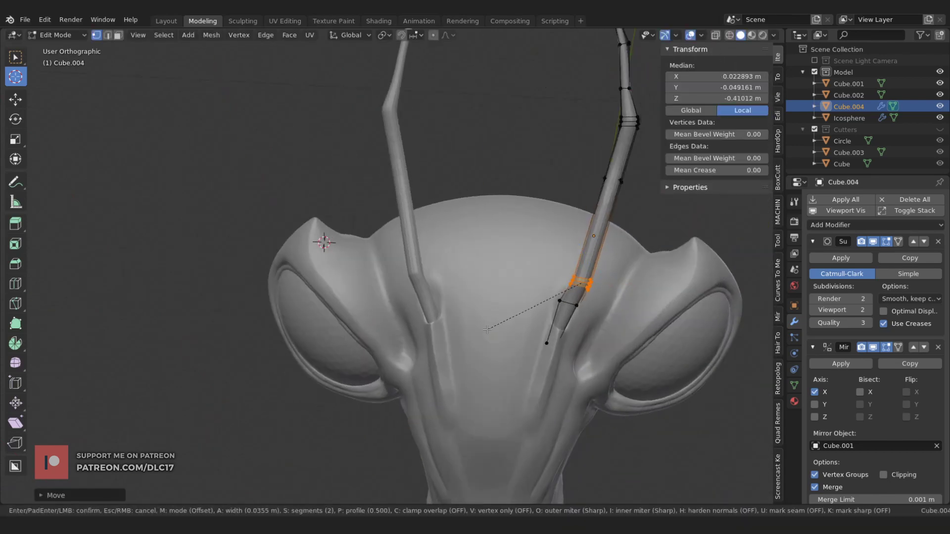
- Move another loop near the base to reshape it, then leave Edit Mode
{"action": "key", "text": "alt+a"}
{"action": "scroll", "coordinate": [517, 322], "scroll_direction": "down", "scroll_amount": 1}
{"action": "key", "text": "alt+z"}
{"action": "left_click", "coordinate": [535, 233], "text": "alt"}
{"action": "key", "text": "g"}
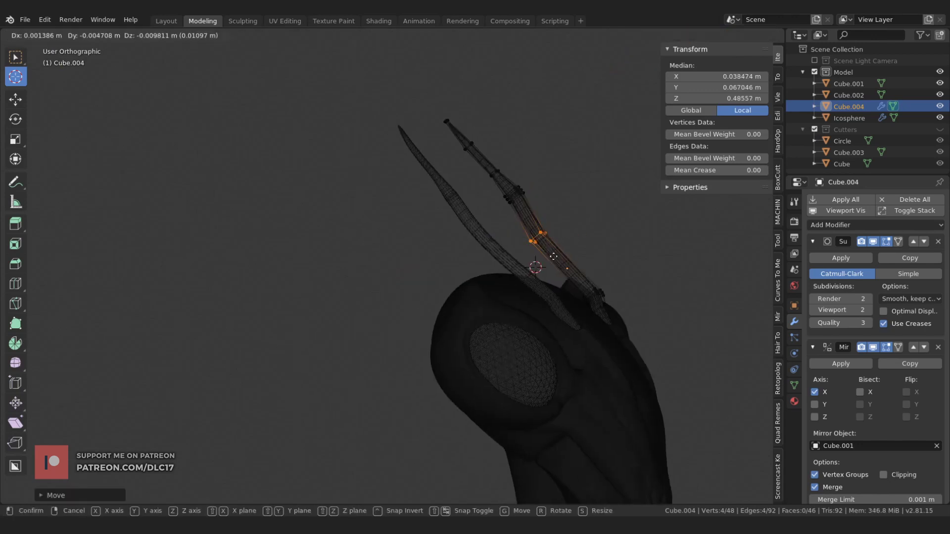
{"action": "left_click", "coordinate": [457, 286]}
{"action": "key", "text": "Tab"}
- Raise the antennae's subdivision to level 3 and save the file
{"action": "key", "text": "alt+z"}
{"action": "key", "text": "ctrl+3"}
{"action": "key", "text": "ctrl+s"}
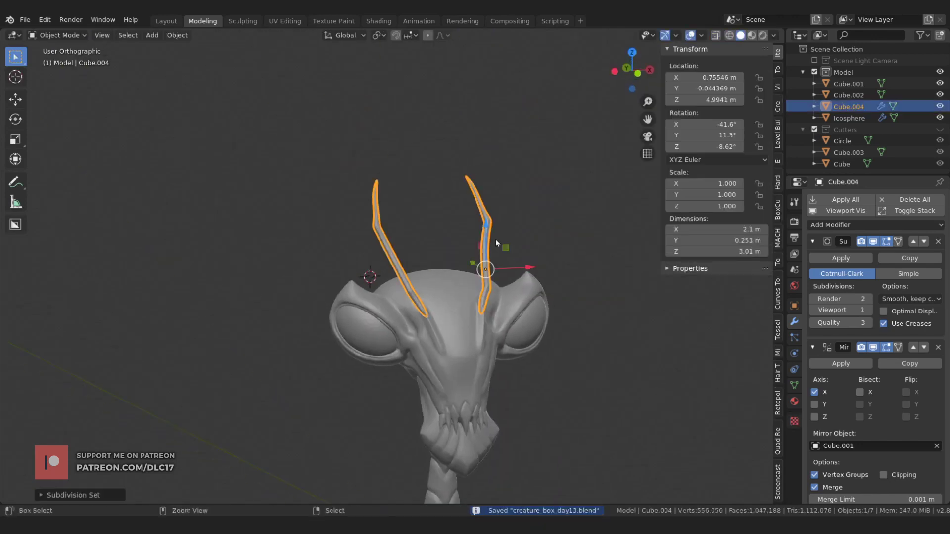
{"action": "left_click", "coordinate": [503, 259]}
{"action": "left_click", "coordinate": [552, 233]}
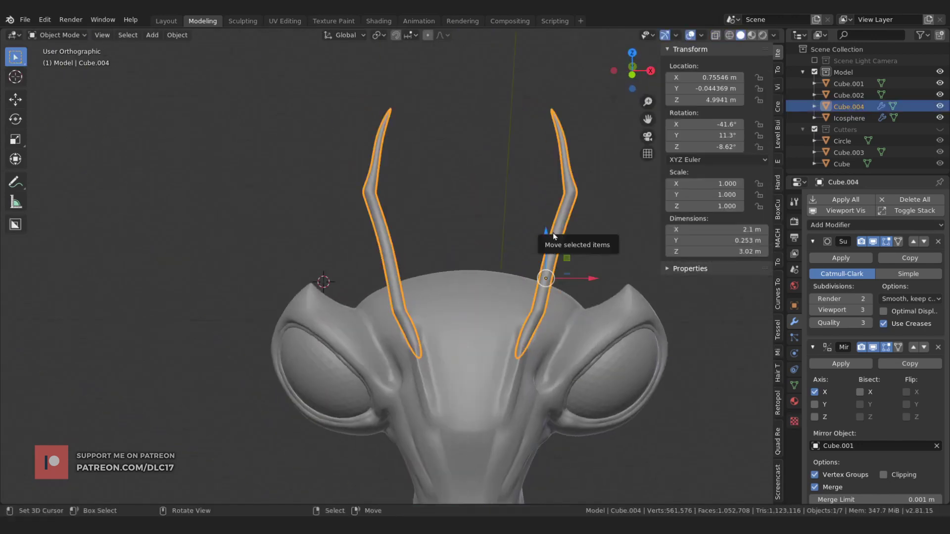
- Apply the modifiers, set origin to geometry, apply all transforms, and save
{"action": "key", "text": "ctrl+a"}
{"action": "key", "text": "q"}
{"action": "left_click", "coordinate": [616, 256]}
{"action": "key", "text": "ctrl+a"}
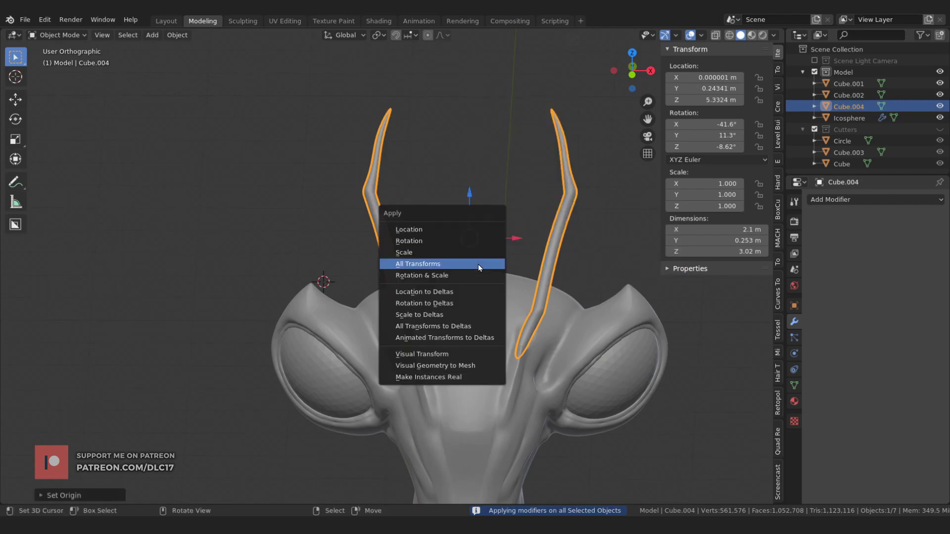
{"action": "left_click", "coordinate": [478, 264]}
{"action": "key", "text": "ctrl+s"}
{"action": "left_click", "coordinate": [242, 22]}
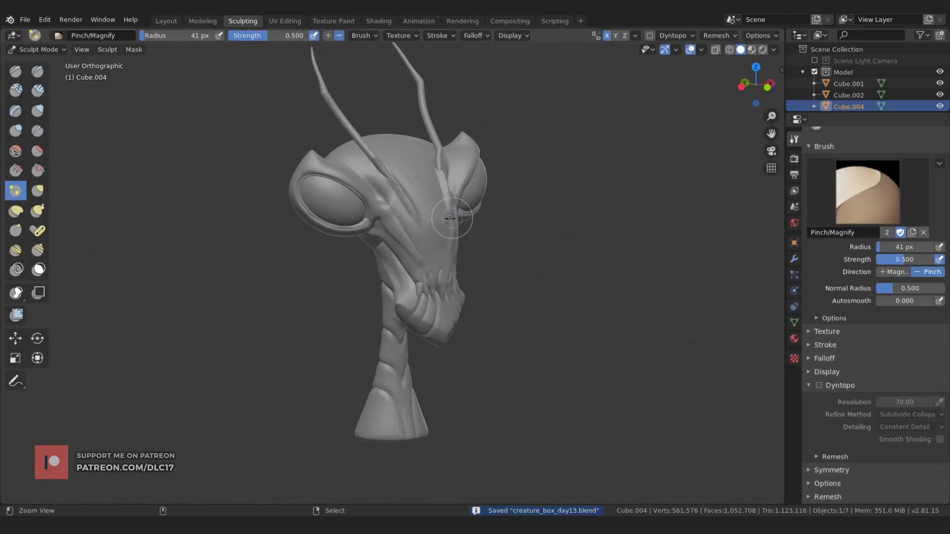
- Zoom in on the head, pick the Scrape/Peaks brush, and orbit to face the antennae
{"action": "scroll", "coordinate": [379, 223], "scroll_direction": "up", "scroll_amount": 1}
{"action": "scroll", "coordinate": [379, 222], "scroll_direction": "up", "scroll_amount": 2}
{"action": "scroll", "coordinate": [379, 223], "scroll_direction": "up", "scroll_amount": 2}
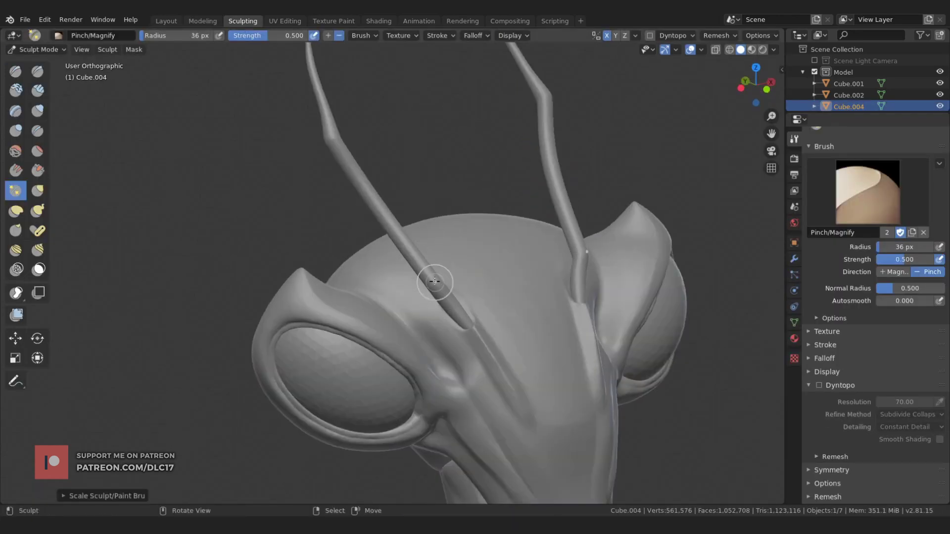
{"action": "middle_click_drag", "start_coordinate": [411, 247], "coordinate": [60, 173]}
{"action": "left_click", "coordinate": [37, 170]}
{"action": "mouse_move", "coordinate": [416, 233]}
{"action": "middle_mouse_down"}
{"action": "mouse_move", "coordinate": [471, 163]}
{"action": "mouse_move", "coordinate": [396, 146]}
{"action": "mouse_move", "coordinate": [424, 233]}
{"action": "mouse_move", "coordinate": [392, 152]}
{"action": "mouse_move", "coordinate": [401, 192]}
{"action": "middle_mouse_up"}
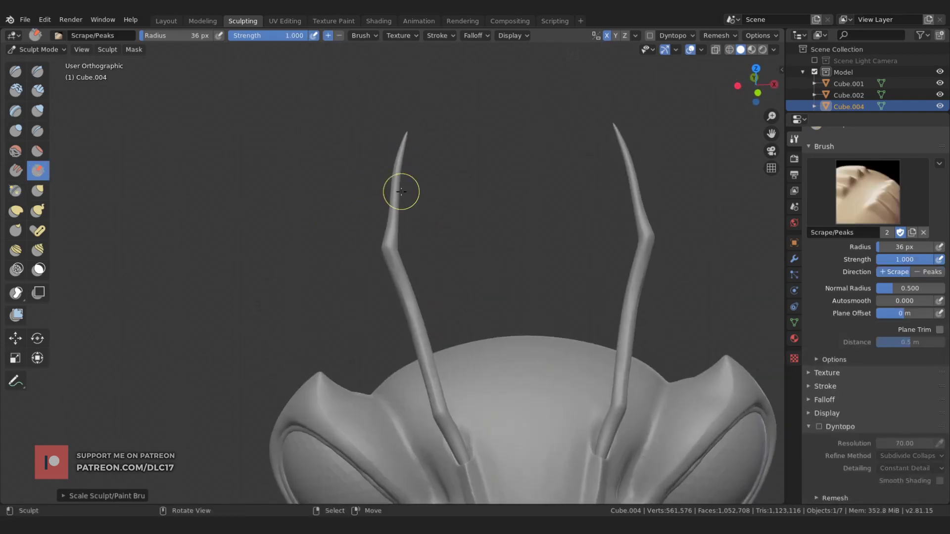
{"action": "left_click", "coordinate": [166, 21]}
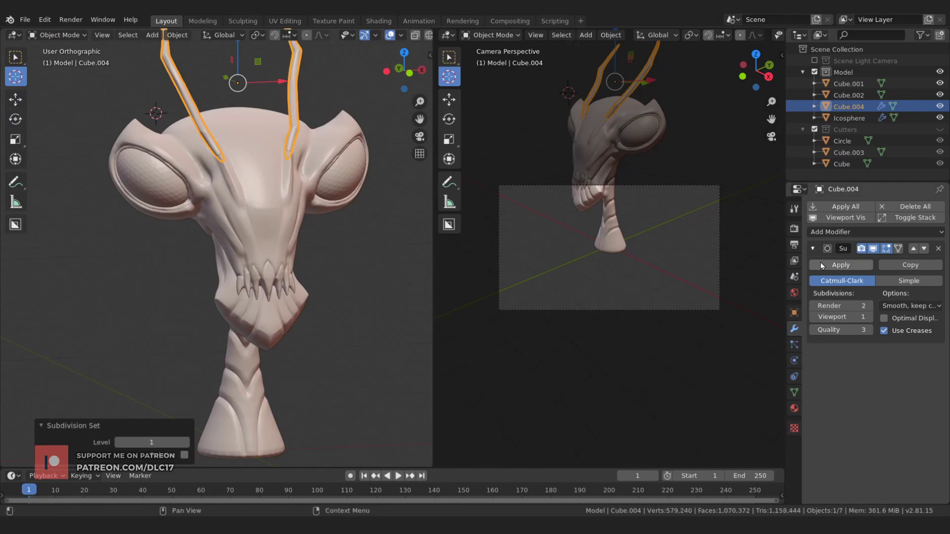
{"action": "left_click", "coordinate": [248, 22]}
{"action": "mouse_move", "coordinate": [644, 257]}
{"action": "middle_mouse_down"}
{"action": "mouse_move", "coordinate": [657, 228]}
{"action": "mouse_move", "coordinate": [683, 225]}
{"action": "middle_mouse_up"}
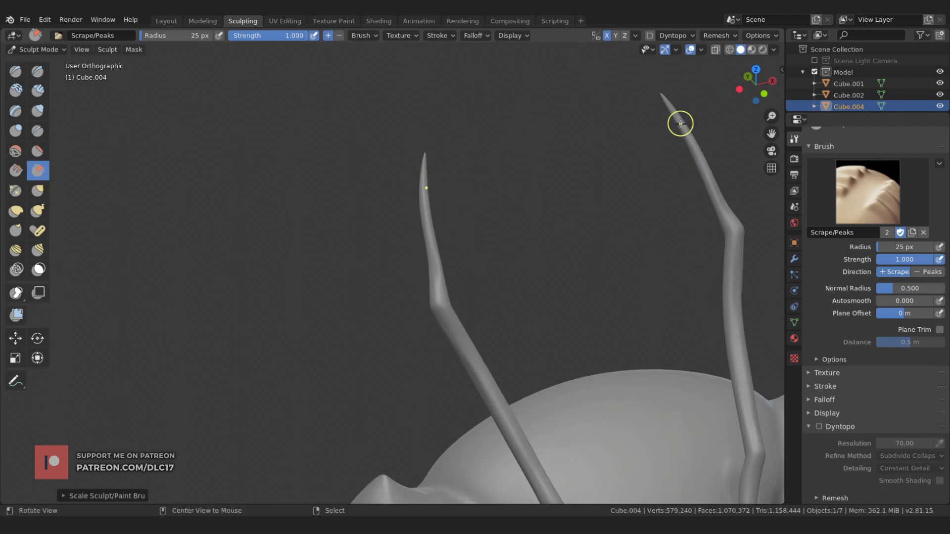
- Scrape flat facets along the antennae, from the tip down to the bases
{"action": "mouse_move", "coordinate": [680, 124]}
{"action": "middle_mouse_down"}
{"action": "mouse_move", "coordinate": [660, 116]}
{"action": "mouse_move", "coordinate": [619, 182]}
{"action": "mouse_move", "coordinate": [645, 219]}
{"action": "mouse_move", "coordinate": [655, 263]}
{"action": "mouse_move", "coordinate": [646, 343]}
{"action": "mouse_move", "coordinate": [690, 326]}
{"action": "mouse_move", "coordinate": [631, 369]}
{"action": "mouse_move", "coordinate": [688, 352]}
{"action": "middle_mouse_up"}
{"action": "mouse_move", "coordinate": [648, 315]}
{"action": "middle_mouse_down"}
{"action": "mouse_move", "coordinate": [489, 150]}
{"action": "mouse_move", "coordinate": [500, 133]}
{"action": "mouse_move", "coordinate": [477, 133]}
{"action": "mouse_move", "coordinate": [503, 131]}
{"action": "mouse_move", "coordinate": [494, 148]}
{"action": "mouse_move", "coordinate": [509, 132]}
{"action": "mouse_move", "coordinate": [385, 152]}
{"action": "mouse_move", "coordinate": [445, 211]}
{"action": "mouse_move", "coordinate": [478, 282]}
{"action": "mouse_move", "coordinate": [448, 277]}
{"action": "mouse_move", "coordinate": [438, 310]}
{"action": "mouse_move", "coordinate": [455, 367]}
{"action": "middle_mouse_up"}
{"action": "mouse_move", "coordinate": [451, 302]}
{"action": "middle_mouse_down"}
{"action": "mouse_move", "coordinate": [499, 245]}
{"action": "mouse_move", "coordinate": [500, 253]}
{"action": "middle_mouse_up"}
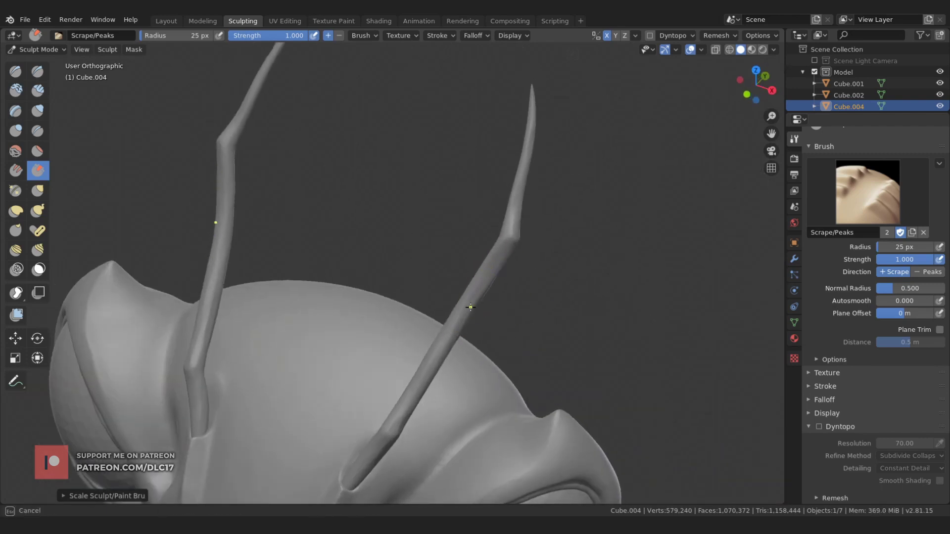
{"action": "mouse_move", "coordinate": [471, 307]}
{"action": "middle_mouse_down"}
{"action": "mouse_move", "coordinate": [456, 268]}
{"action": "mouse_move", "coordinate": [426, 325]}
{"action": "mouse_move", "coordinate": [442, 327]}
{"action": "mouse_move", "coordinate": [444, 306]}
{"action": "middle_mouse_up"}
{"action": "mouse_move", "coordinate": [443, 258]}
{"action": "middle_mouse_down"}
{"action": "mouse_move", "coordinate": [420, 261]}
{"action": "mouse_move", "coordinate": [442, 412]}
{"action": "middle_mouse_up"}
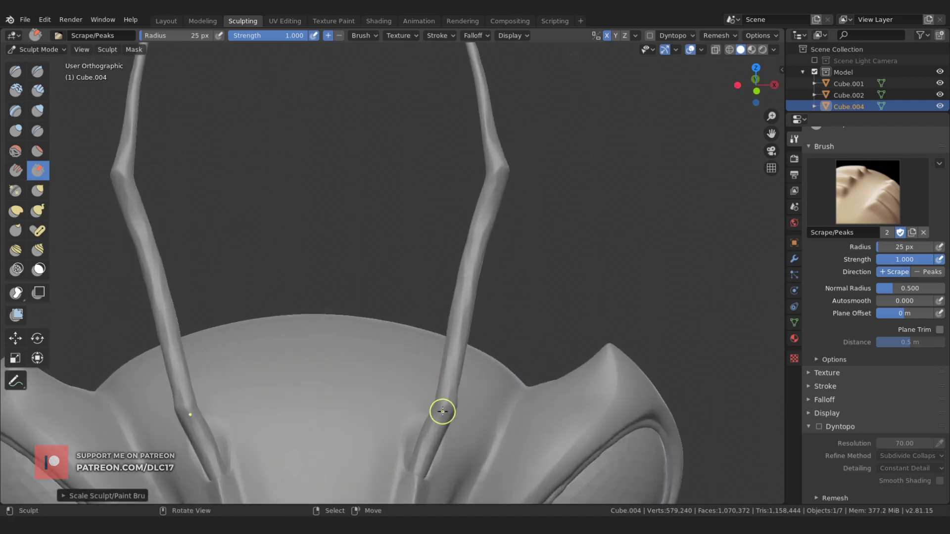
{"action": "mouse_move", "coordinate": [457, 371]}
{"action": "middle_mouse_down"}
{"action": "mouse_move", "coordinate": [474, 389]}
{"action": "mouse_move", "coordinate": [442, 388]}
{"action": "mouse_move", "coordinate": [500, 383]}
{"action": "mouse_move", "coordinate": [503, 392]}
{"action": "mouse_move", "coordinate": [484, 405]}
{"action": "mouse_move", "coordinate": [475, 395]}
{"action": "middle_mouse_up"}
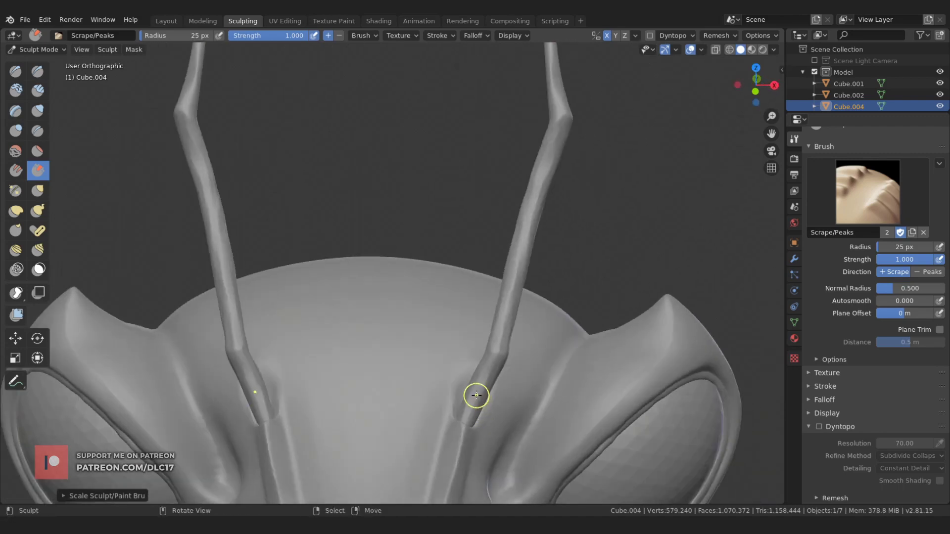
- Bend both antennae into new symmetric curves with an enlarged Grab brush
{"action": "key", "text": "g"}
{"action": "key", "text": "f"}
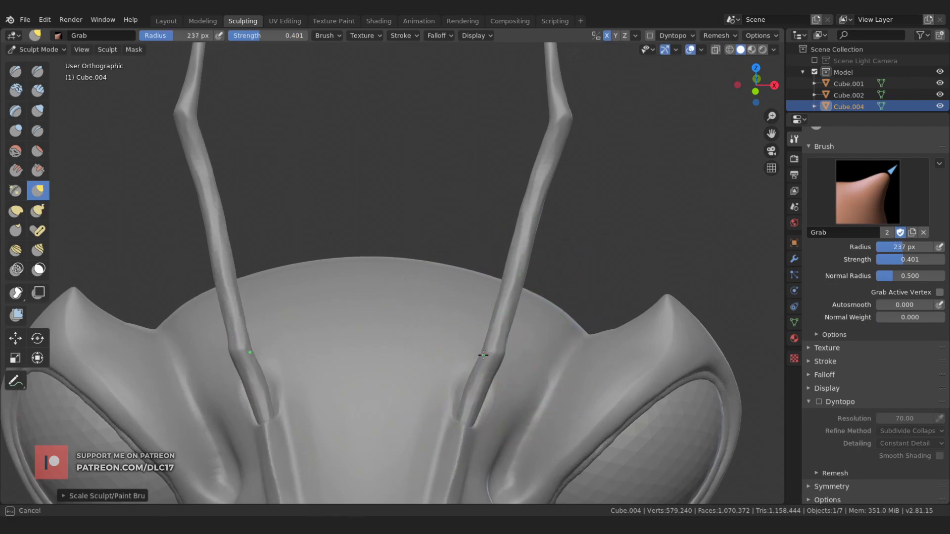
{"action": "middle_click_drag", "start_coordinate": [502, 303], "coordinate": [487, 382]}
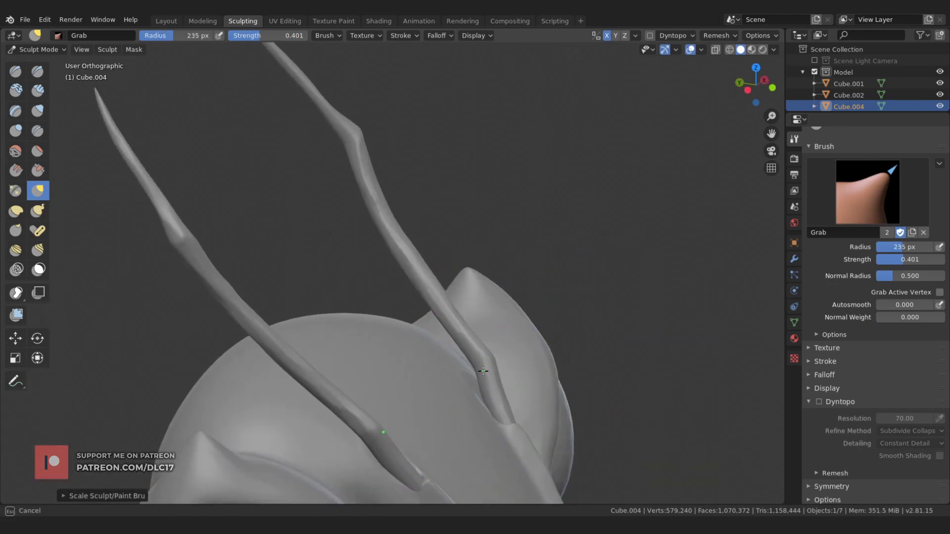
{"action": "left_click_drag", "start_coordinate": [484, 371], "coordinate": [454, 307]}
{"action": "mouse_move", "coordinate": [496, 391]}
{"action": "middle_mouse_down"}
{"action": "mouse_move", "coordinate": [487, 403]}
{"action": "mouse_move", "coordinate": [497, 416]}
{"action": "middle_mouse_up"}
{"action": "left_click_drag", "start_coordinate": [523, 361], "coordinate": [562, 286]}
{"action": "mouse_move", "coordinate": [562, 286]}
{"action": "middle_mouse_down"}
{"action": "mouse_move", "coordinate": [461, 351]}
{"action": "mouse_move", "coordinate": [520, 297]}
{"action": "middle_mouse_up"}
- Check the Remesh settings and shrink the brush while zooming in on the antennae
{"action": "left_click", "coordinate": [720, 36]}
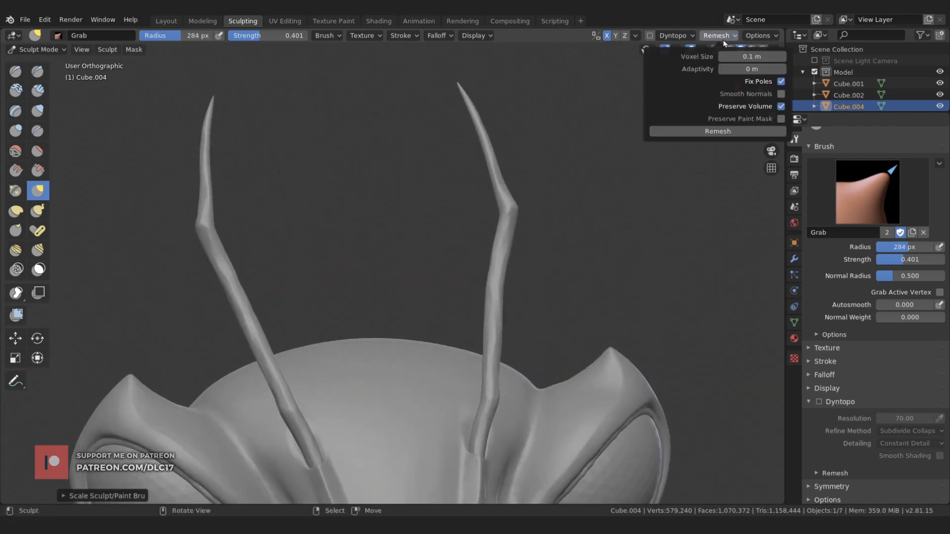
{"action": "key", "text": "bracketleft"}
{"action": "key", "text": "bracketleft"}
{"action": "key", "text": "bracketleft"}
{"action": "middle_click_drag", "start_coordinate": [475, 276], "coordinate": [474, 403]}
{"action": "scroll", "coordinate": [475, 392], "scroll_direction": "up", "scroll_amount": 3}
{"action": "scroll", "coordinate": [502, 45], "scroll_direction": "up", "scroll_amount": 2}
{"action": "left_click", "coordinate": [439, 36]}
{"action": "key", "text": "bracketleft"}
- Pull an antenna tip into a sharper point, then review the head from the side
{"action": "mouse_move", "coordinate": [415, 162]}
{"action": "middle_mouse_down"}
{"action": "mouse_move", "coordinate": [431, 185]}
{"action": "mouse_move", "coordinate": [333, 341]}
{"action": "mouse_move", "coordinate": [367, 310]}
{"action": "mouse_move", "coordinate": [323, 188]}
{"action": "middle_mouse_up"}
{"action": "key", "text": "bracketright"}
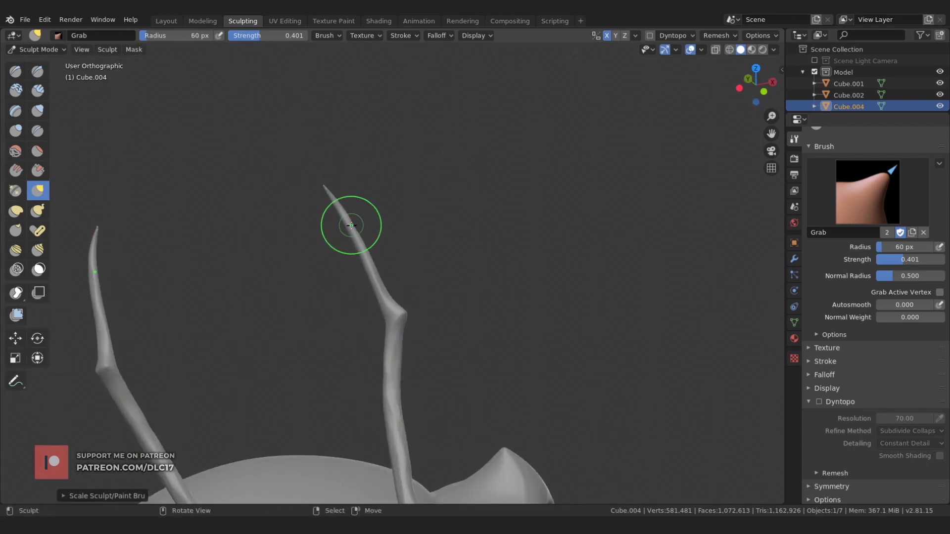
{"action": "middle_click_drag", "start_coordinate": [350, 226], "coordinate": [366, 215]}
{"action": "scroll", "coordinate": [408, 270], "scroll_direction": "down", "scroll_amount": 2}
{"action": "scroll", "coordinate": [361, 360], "scroll_direction": "down", "scroll_amount": 2}
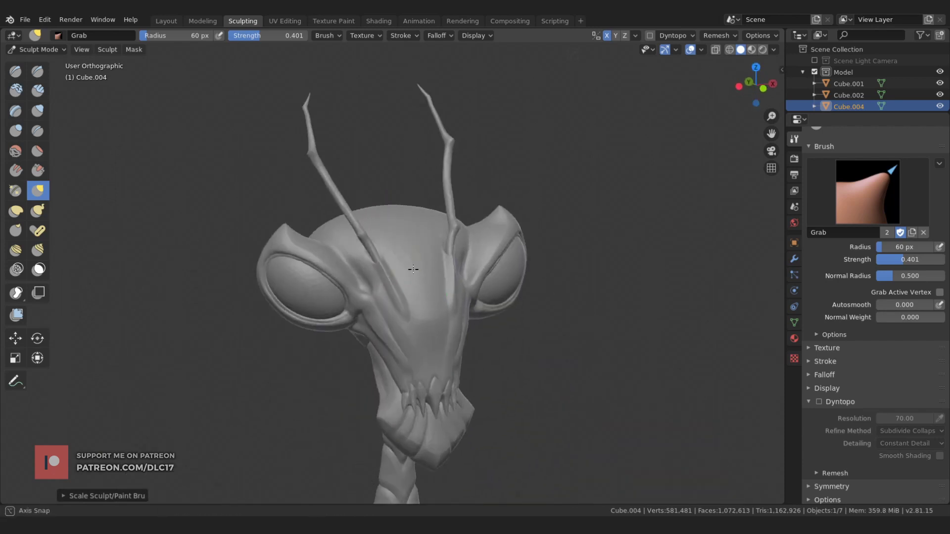
{"action": "scroll", "coordinate": [409, 269], "scroll_direction": "down", "scroll_amount": 2}
{"action": "mouse_move", "coordinate": [403, 264]}
{"action": "middle_mouse_down"}
{"action": "mouse_move", "coordinate": [429, 268]}
{"action": "mouse_move", "coordinate": [414, 292]}
{"action": "mouse_move", "coordinate": [395, 277]}
{"action": "middle_mouse_up"}
{"action": "scroll", "coordinate": [429, 267], "scroll_direction": "up", "scroll_amount": 2}
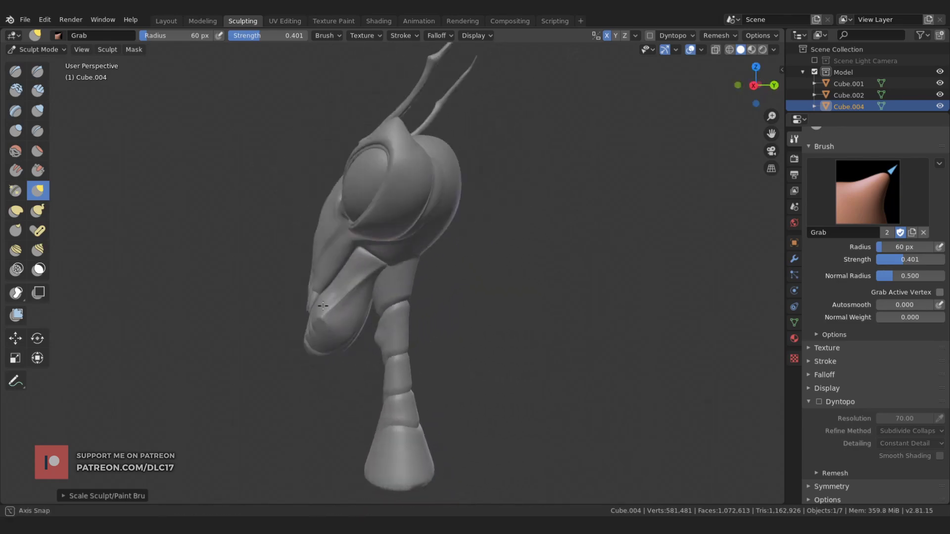